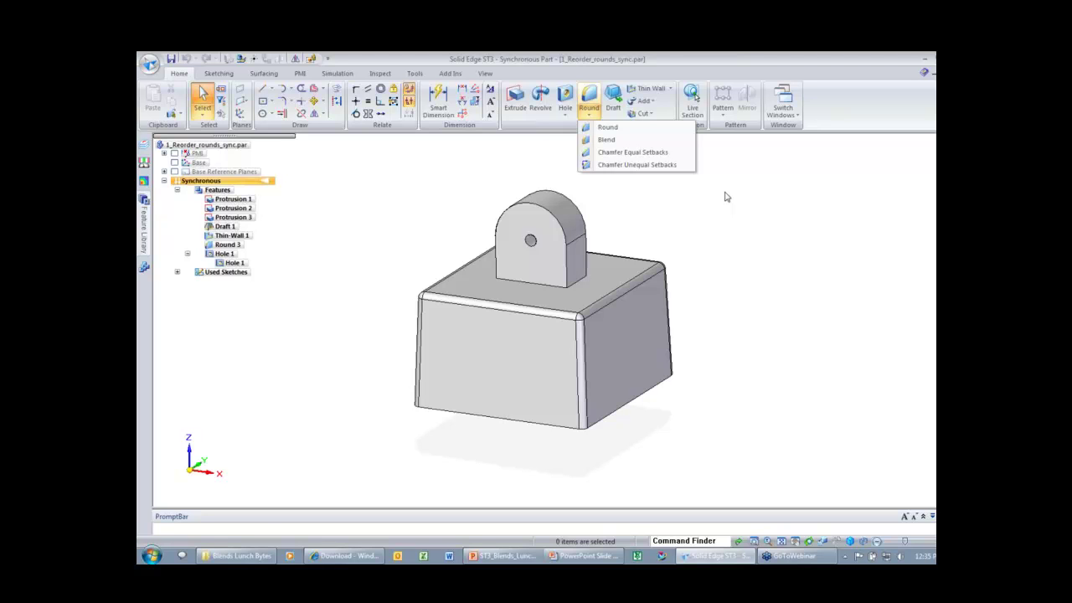
- Round the lug's outer face edges and the edges where it meets the block with a 0.25 in radius
click(627, 131)
middle_drag(726, 243, 687, 265)
click(540, 218)
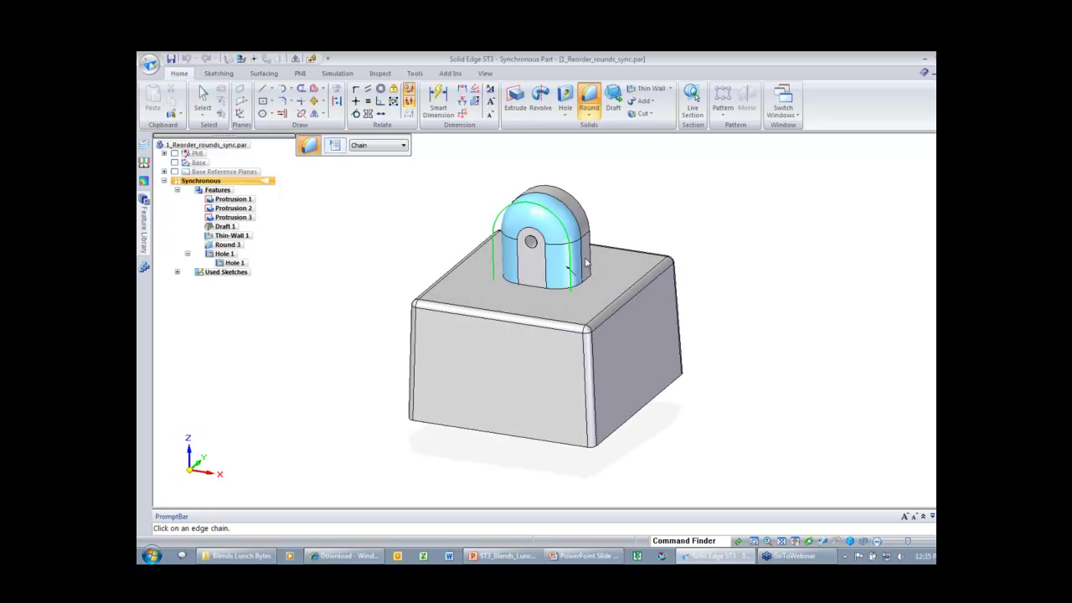
text(.25)
key(Return)
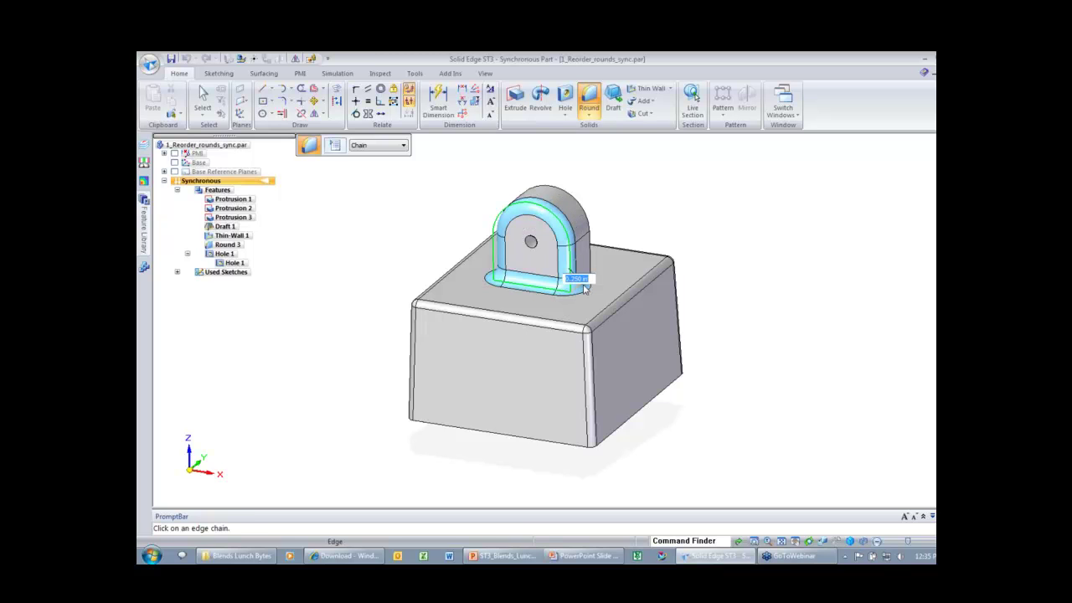
middle_drag(653, 270, 573, 284)
middle_drag(631, 266, 595, 282)
middle_drag(693, 271, 788, 274)
right_click(785, 272)
right_click(788, 274)
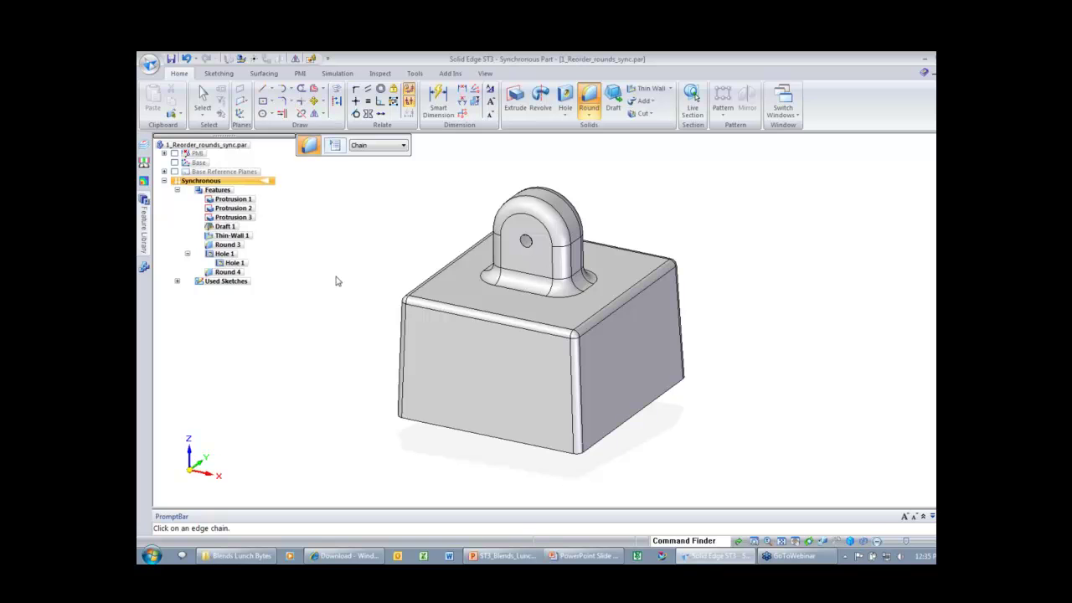
click(203, 97)
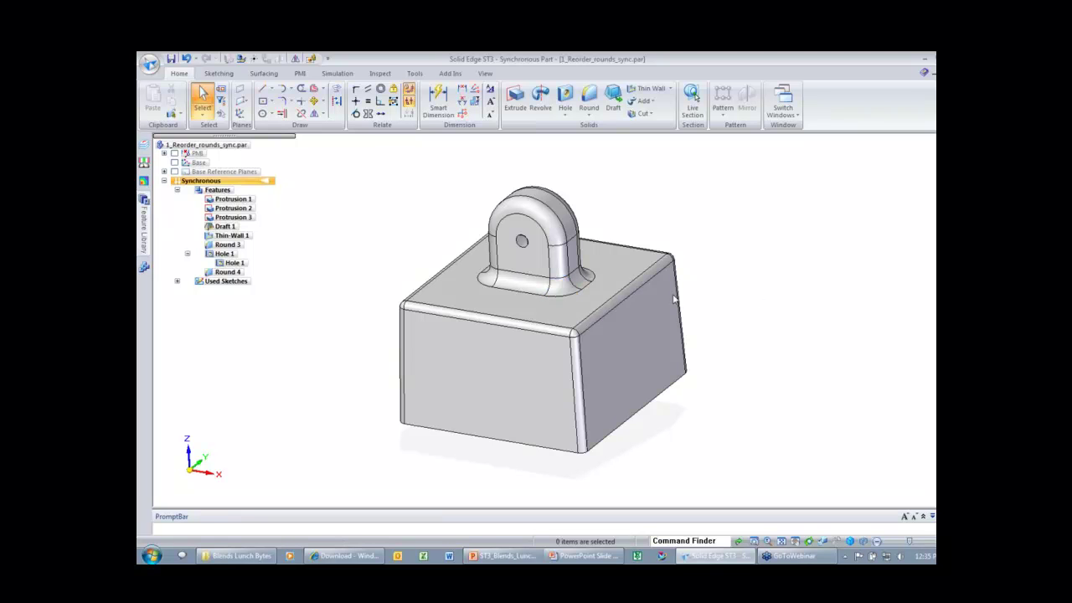
- Reorder the rounds at the corner faces on both ends of the lug's base
click(569, 290)
right_click(569, 290)
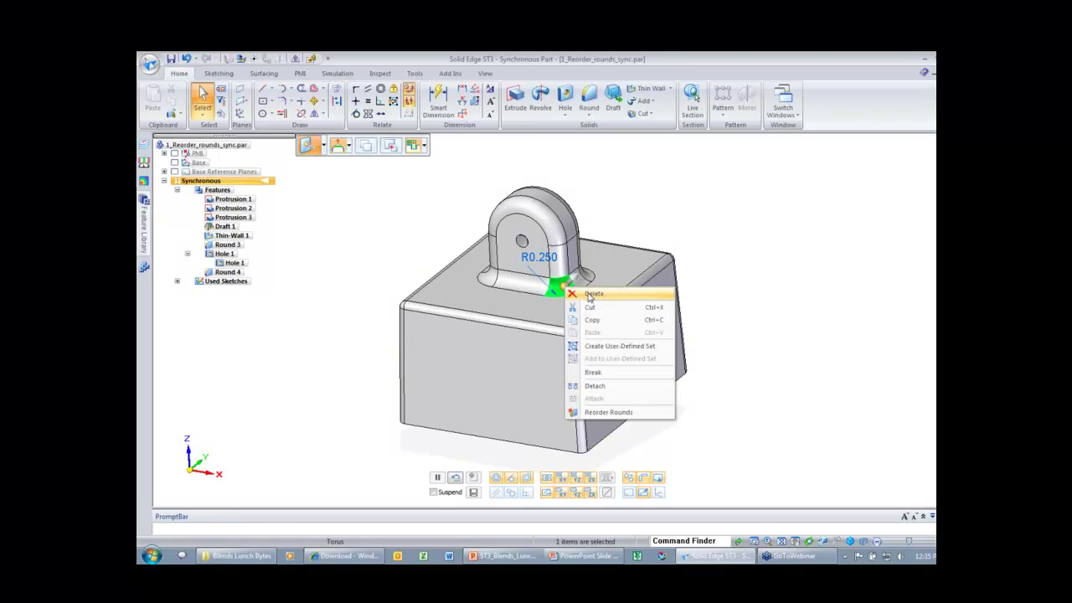
click(654, 413)
middle_drag(775, 347, 636, 316)
click(509, 301)
right_click(510, 301)
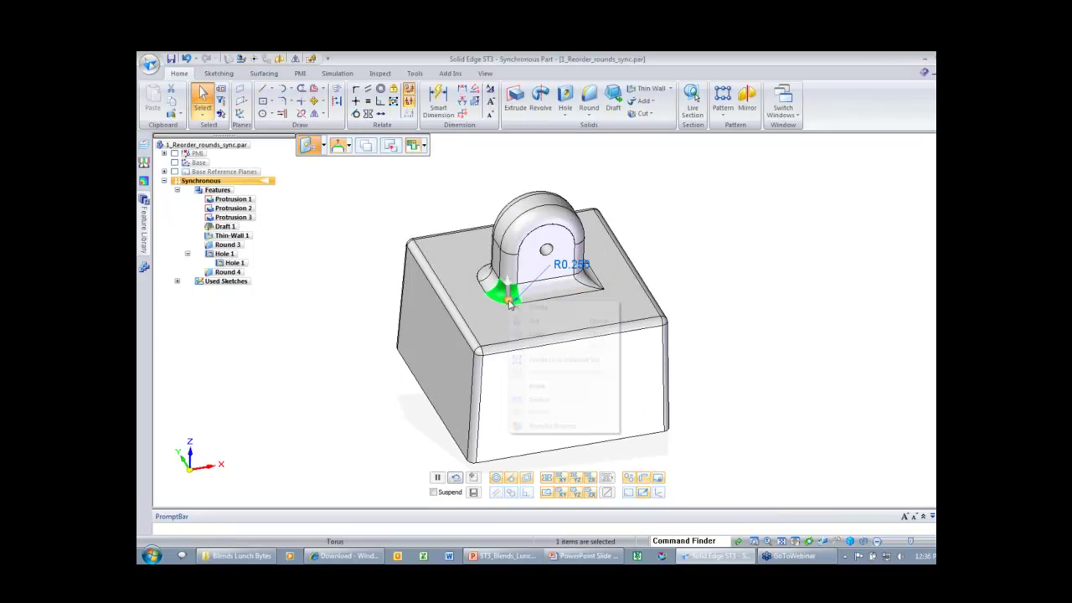
click(552, 427)
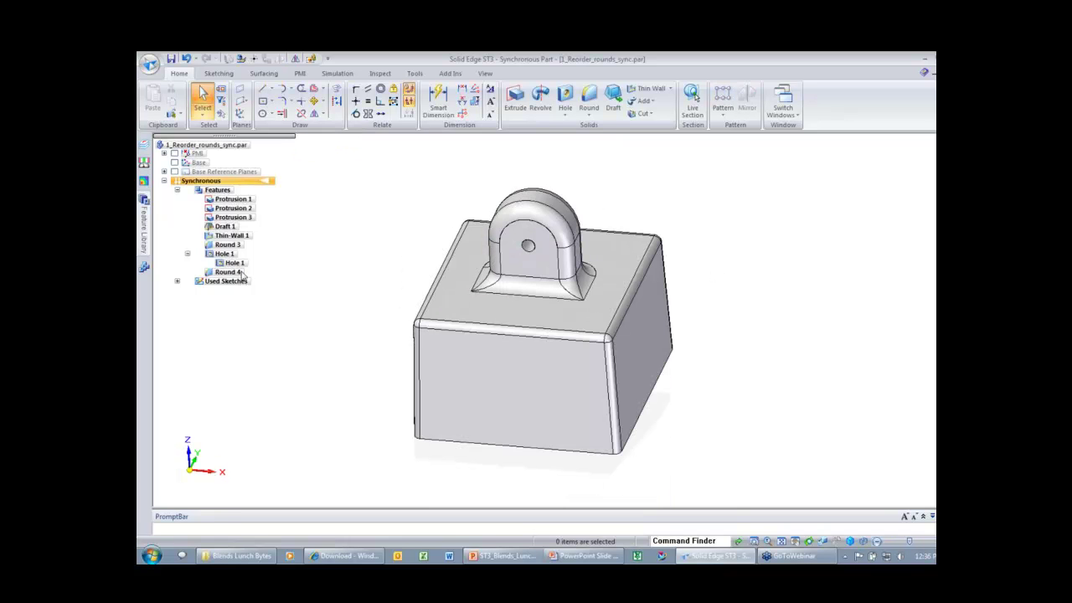
- Set the radius of the Round 4 feature on the lug to 0.125 in
click(228, 271)
click(573, 270)
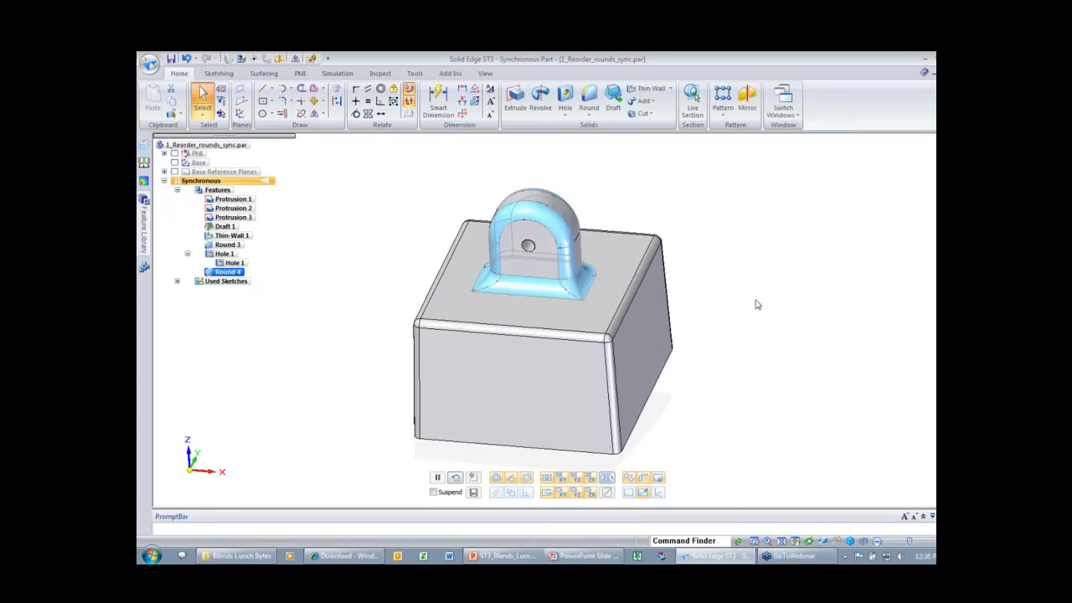
text(.125)
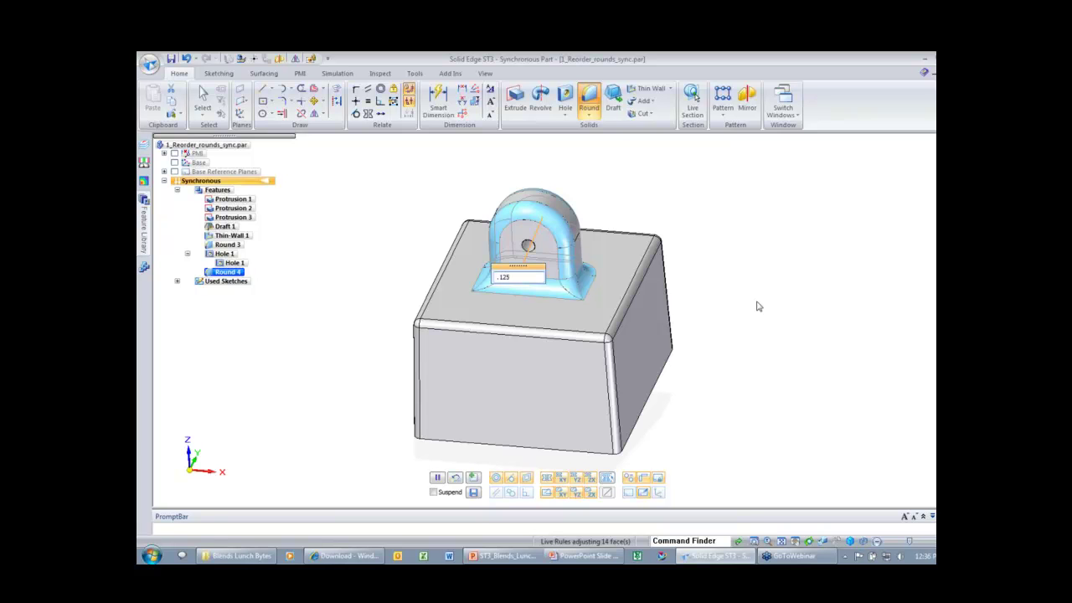
key(Return)
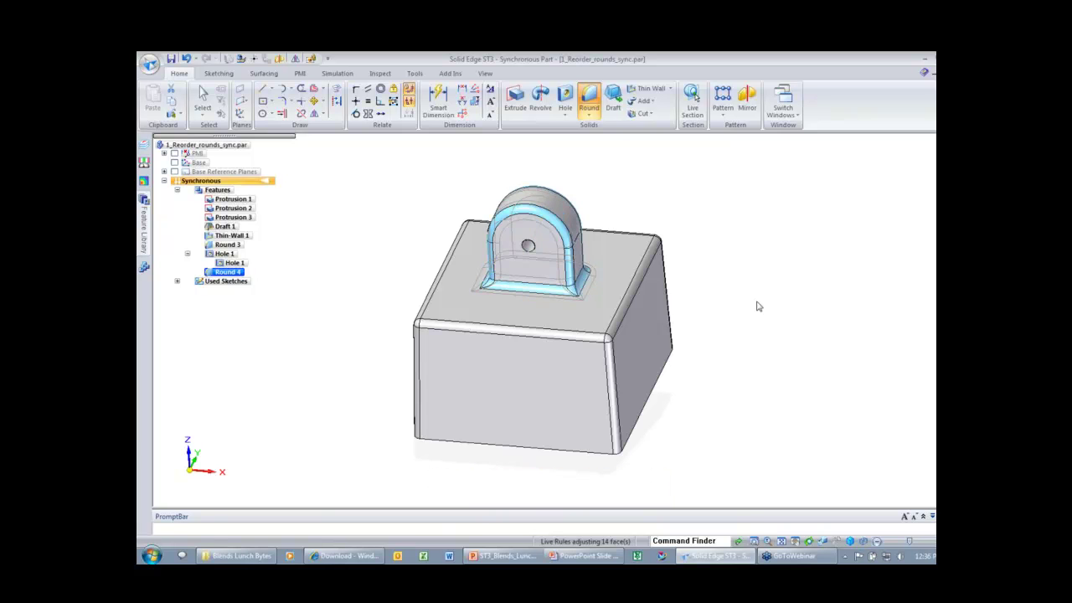
key(Escape)
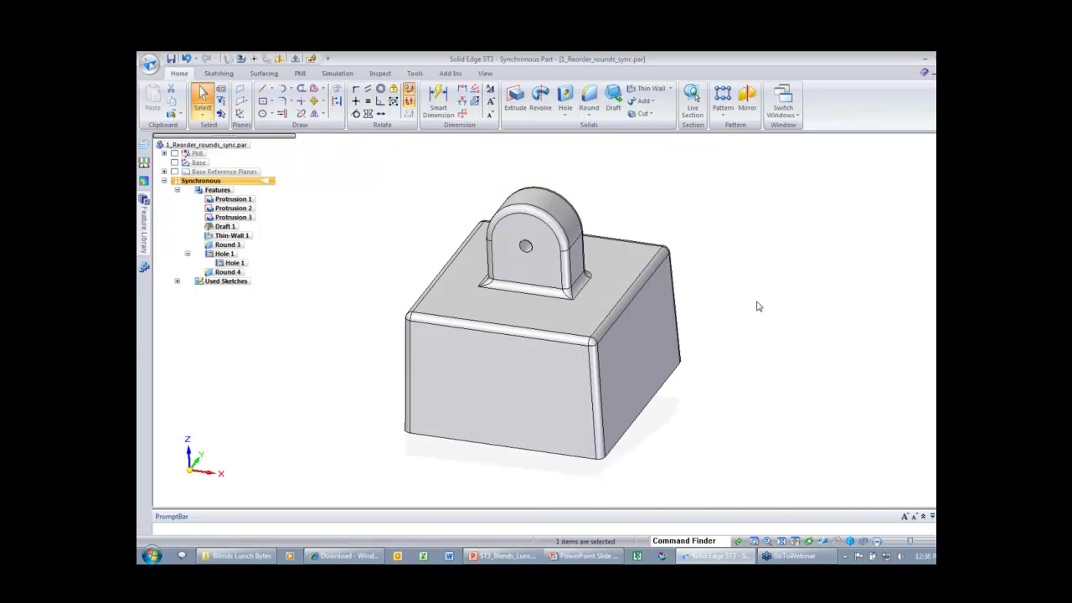
- Reorder the rounds again at the lug's base corners on the reduced-radius round
click(565, 297)
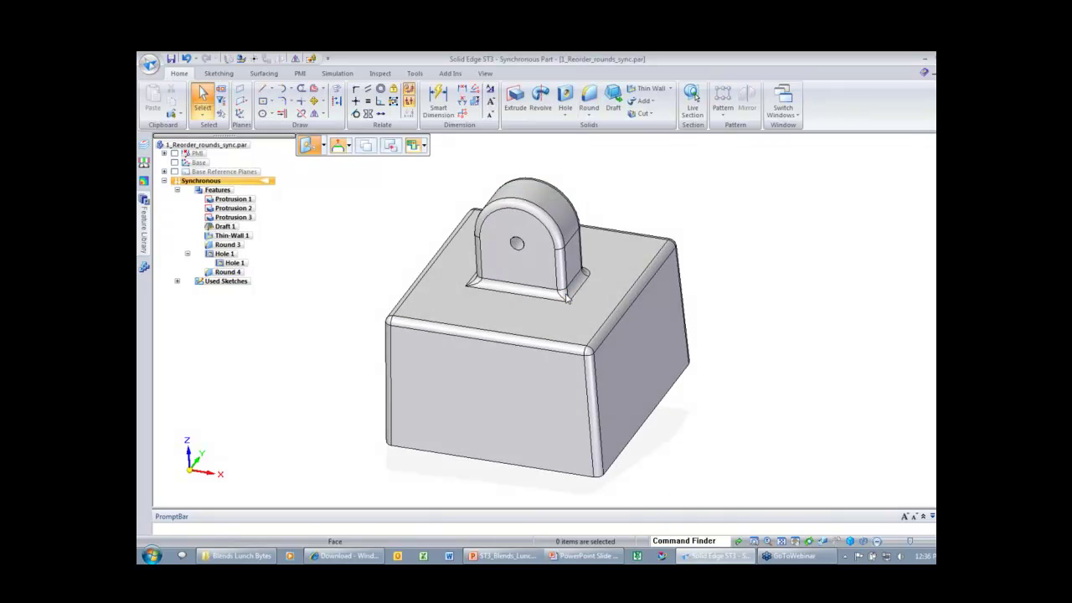
right_click(566, 295)
click(599, 328)
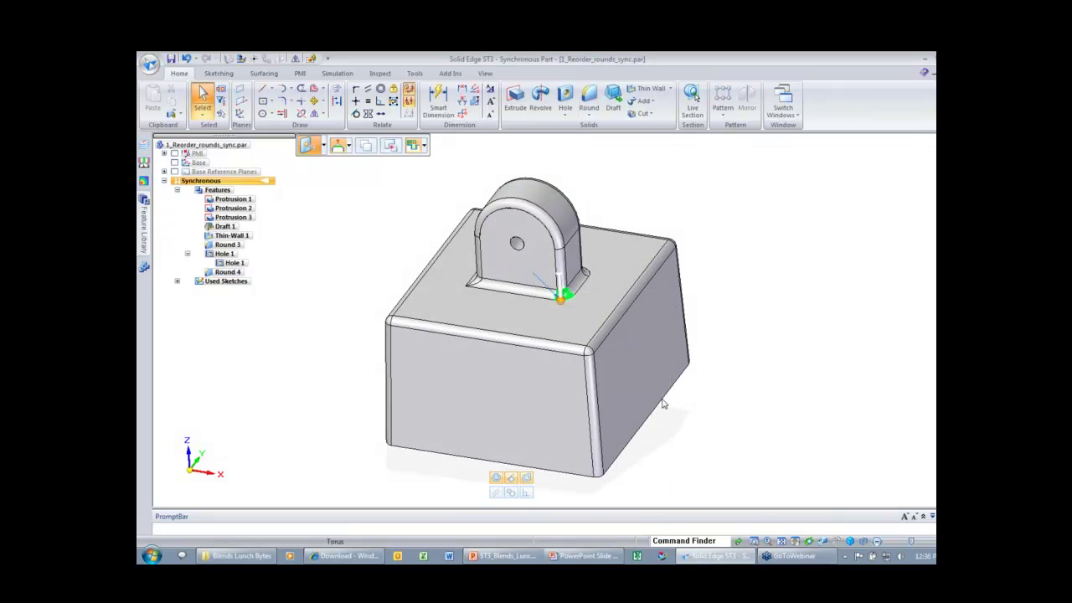
middle_drag(614, 385, 500, 307)
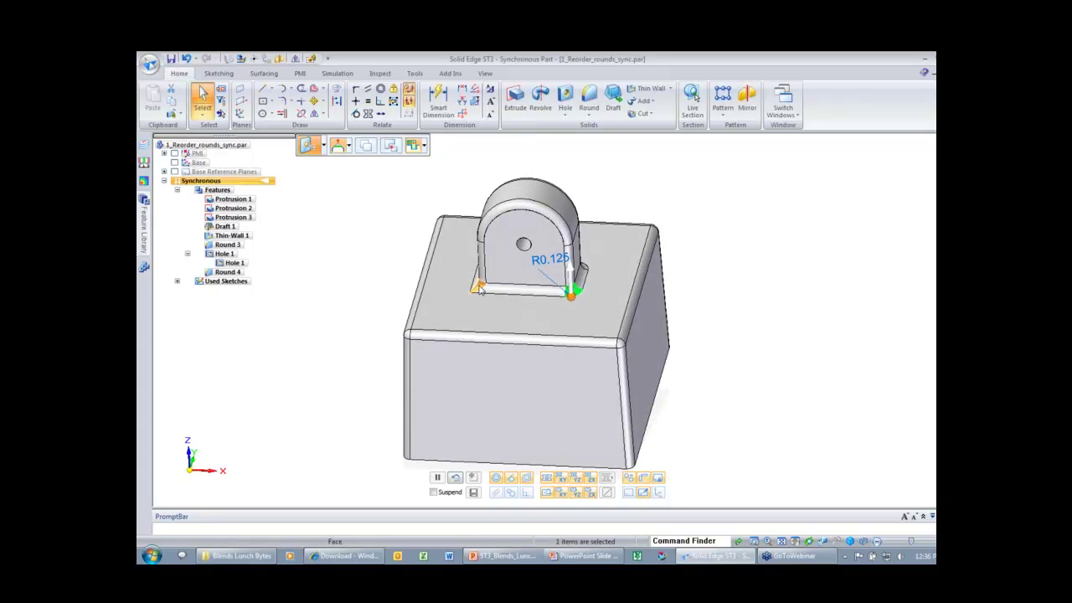
click(477, 288)
right_click(480, 288)
click(506, 308)
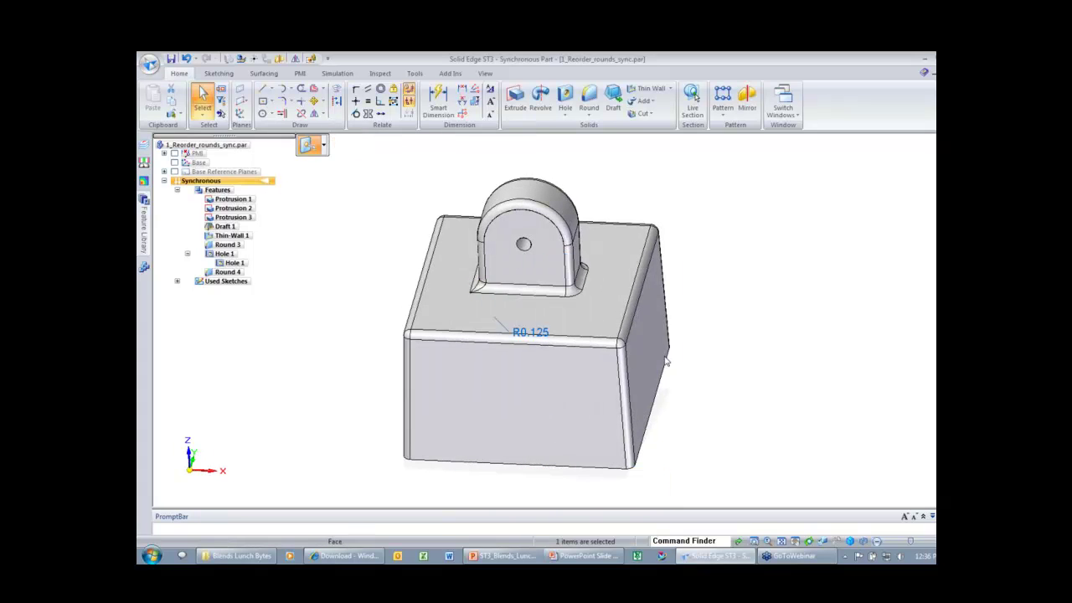
middle_drag(722, 336, 745, 237)
key(Escape)
- Open the 2_Draft.par part
key(ctrl+f)
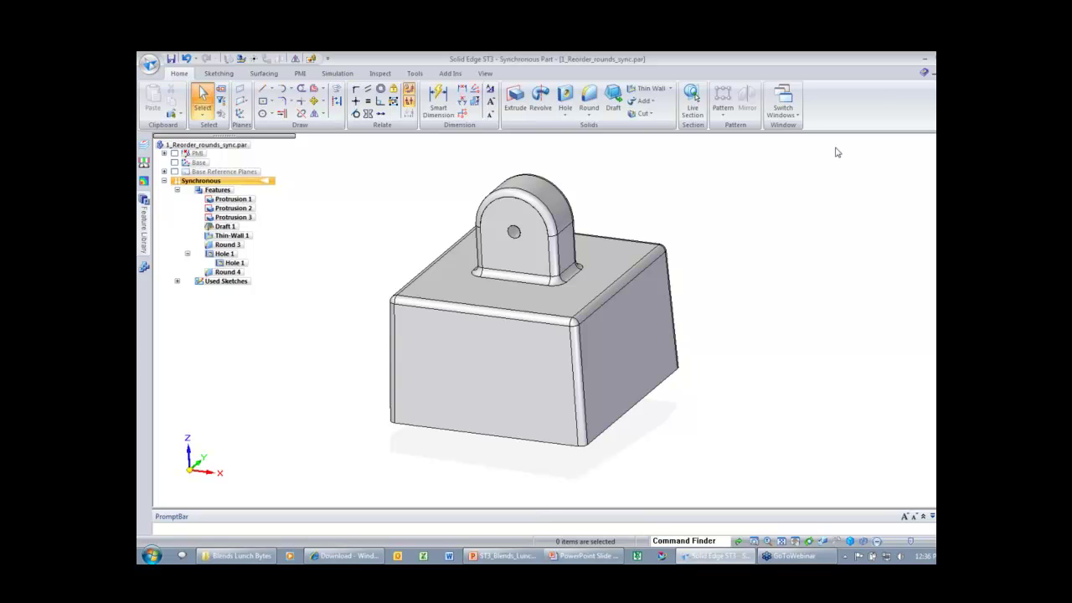
click(572, 349)
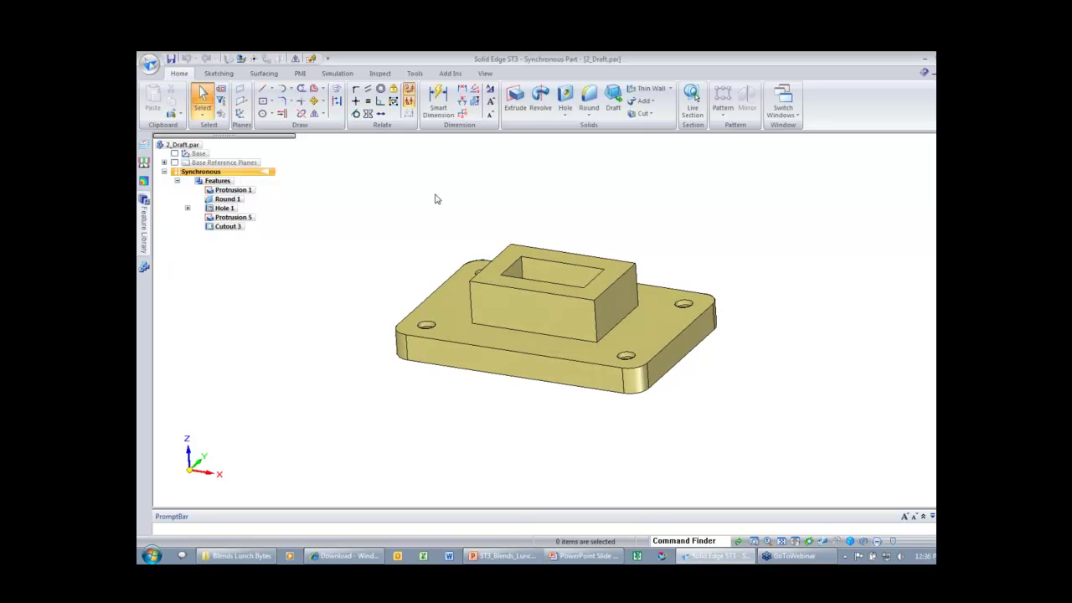
- Draft the boss's outer side faces 10° from the plate's top plane with the From plane option, tapering inward toward the boss's top
right_drag(751, 210, 718, 216)
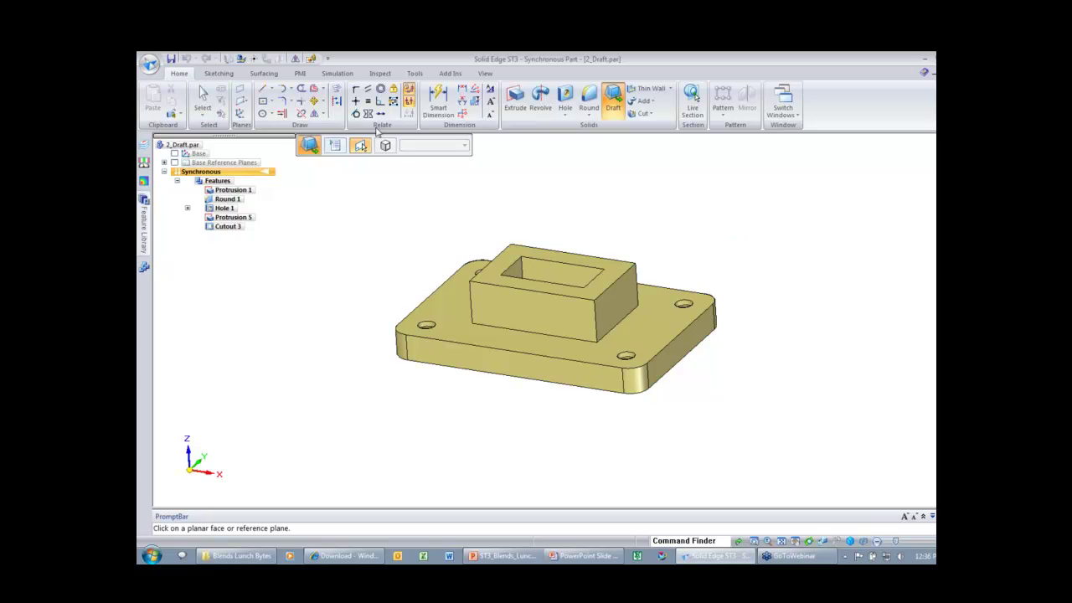
click(335, 145)
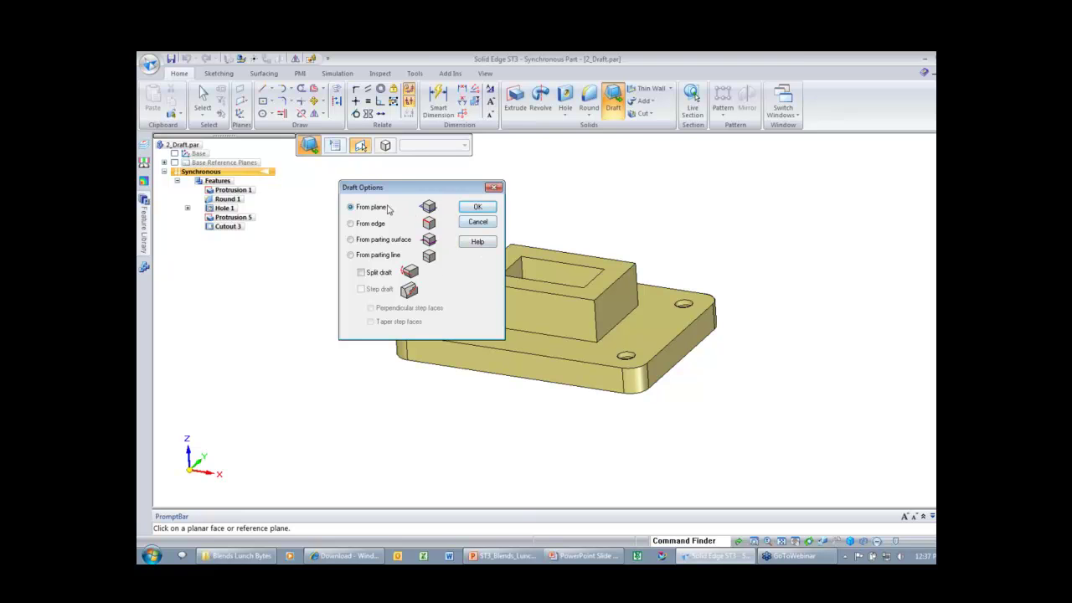
click(475, 208)
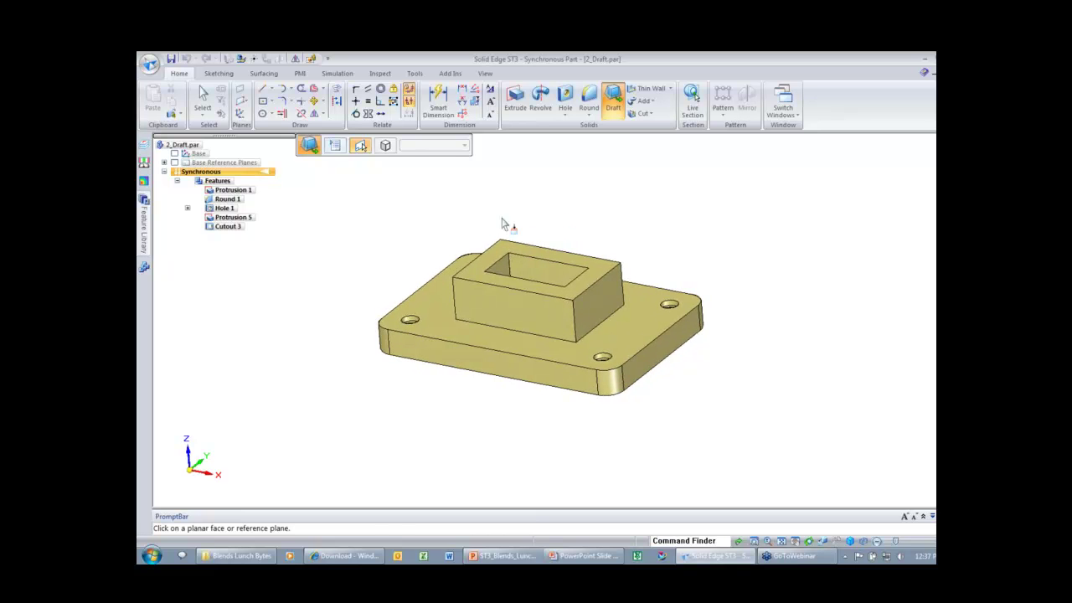
click(419, 307)
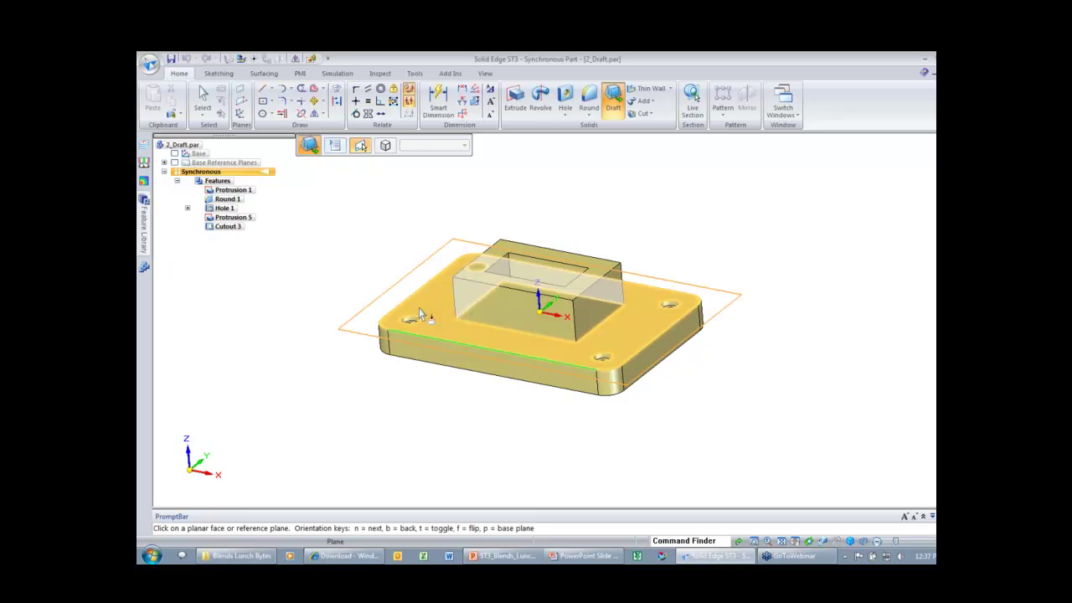
right_click(322, 289)
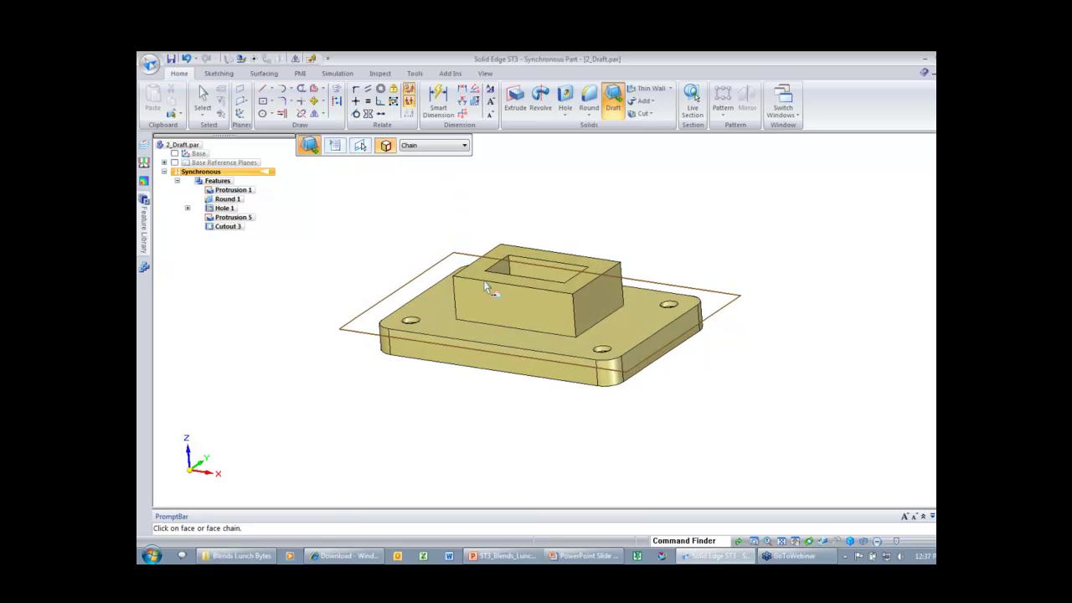
click(515, 281)
middle_drag(626, 300, 729, 356)
key(ctrl+m)
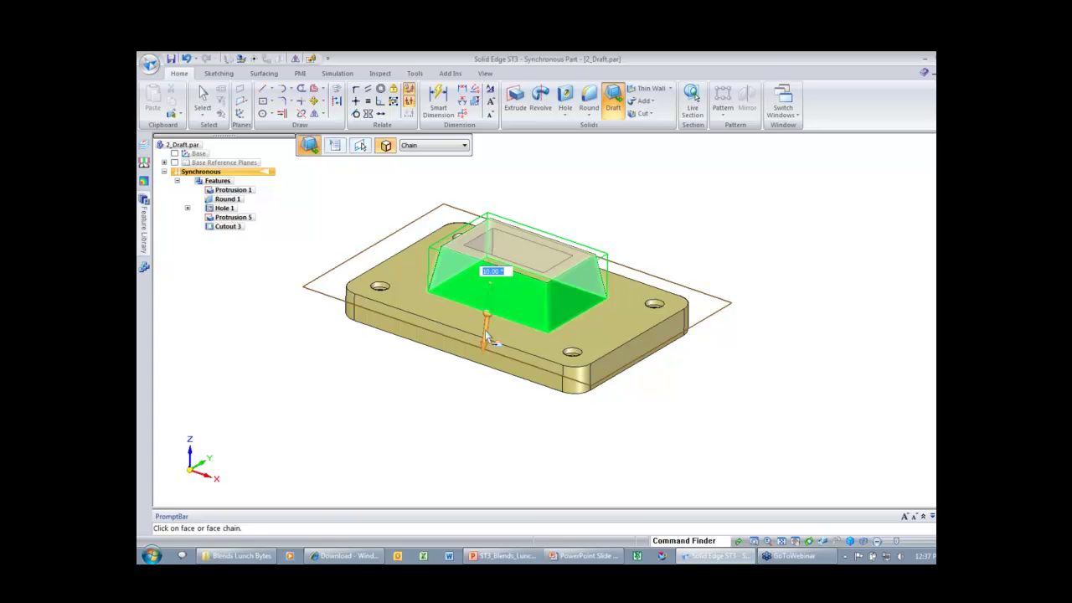
click(486, 331)
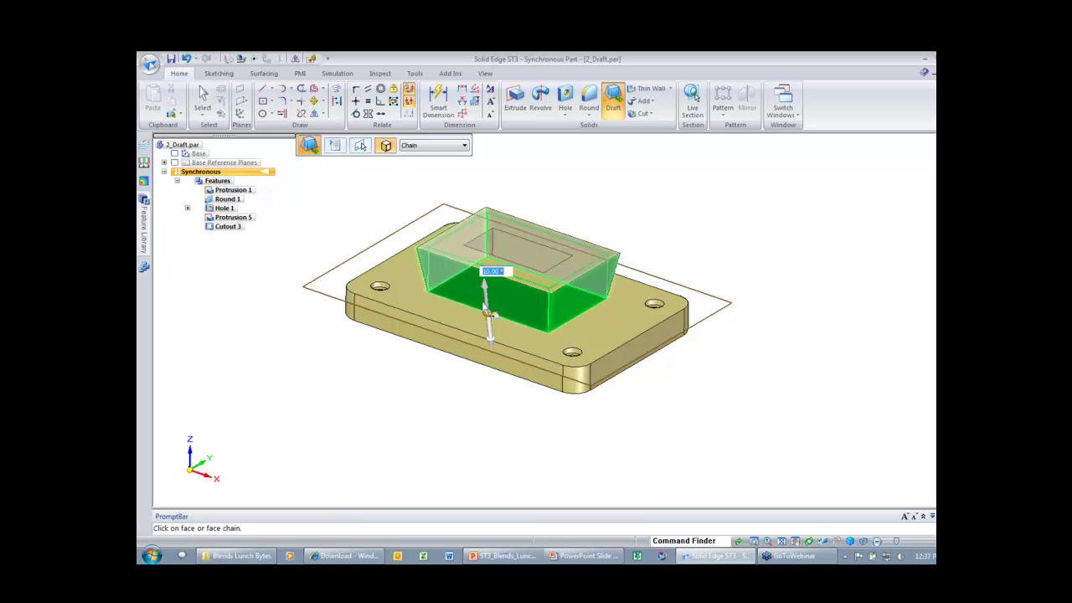
click(488, 293)
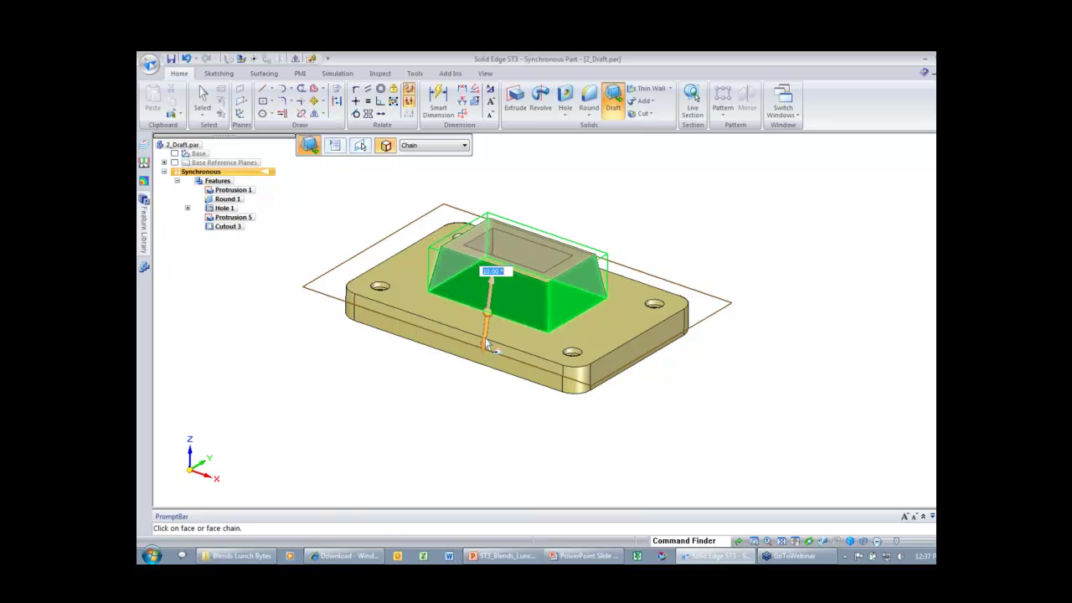
click(487, 326)
right_click(769, 254)
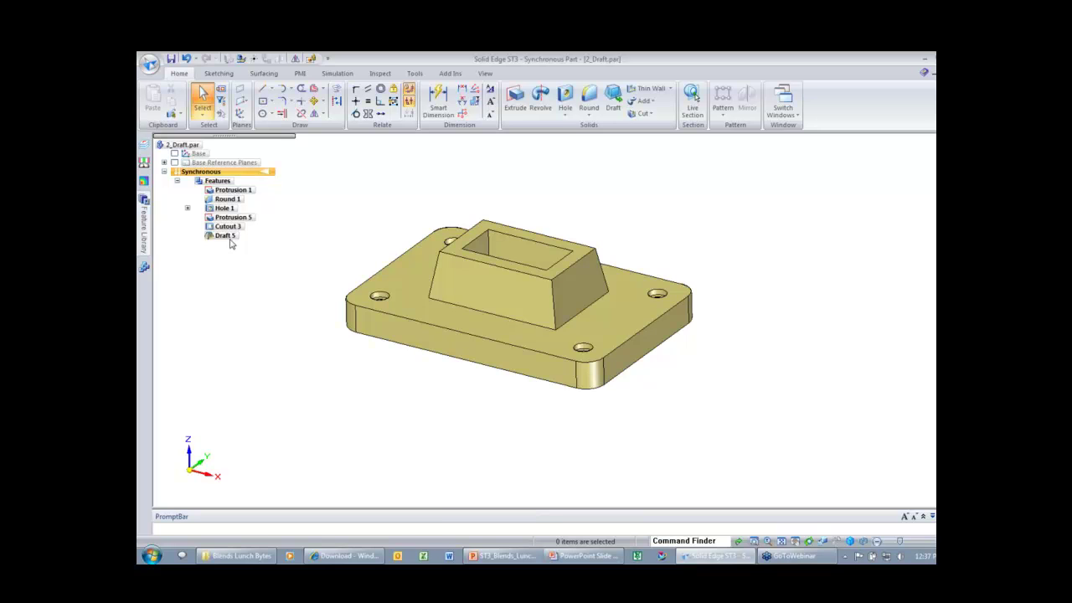
- Set the boss draft's angle to 5°, and undo the draft on the boss's side faces
click(232, 238)
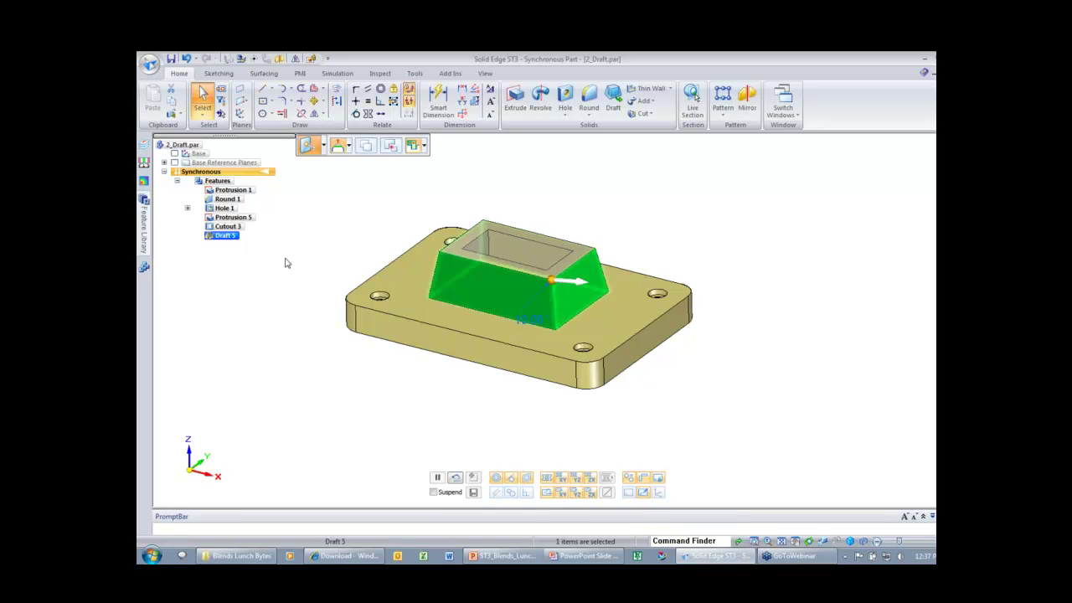
click(536, 323)
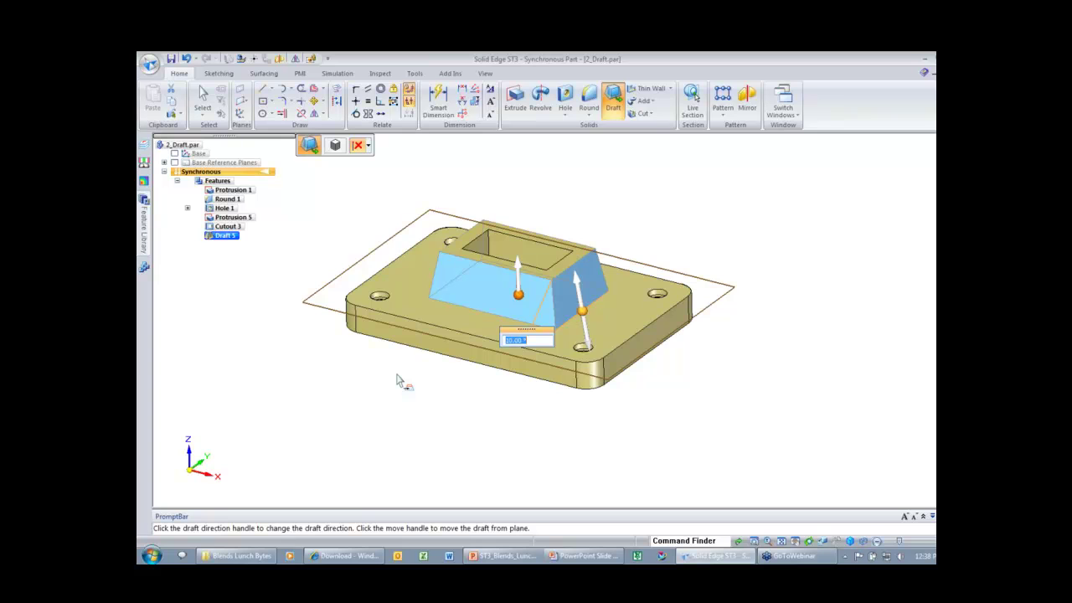
click(580, 284)
click(586, 283)
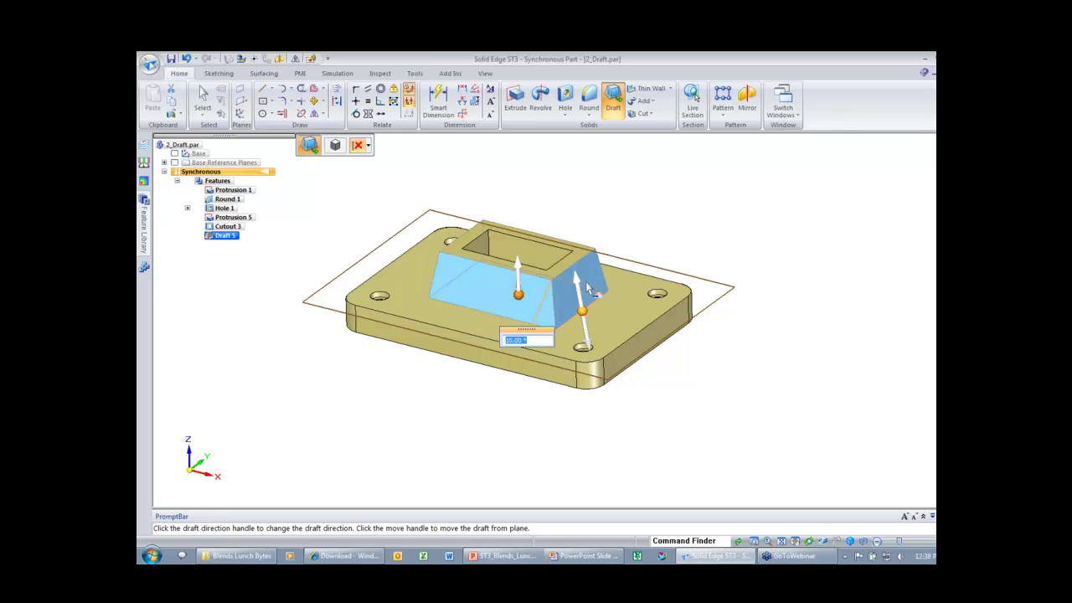
click(582, 283)
click(587, 288)
text(5)
key(Return)
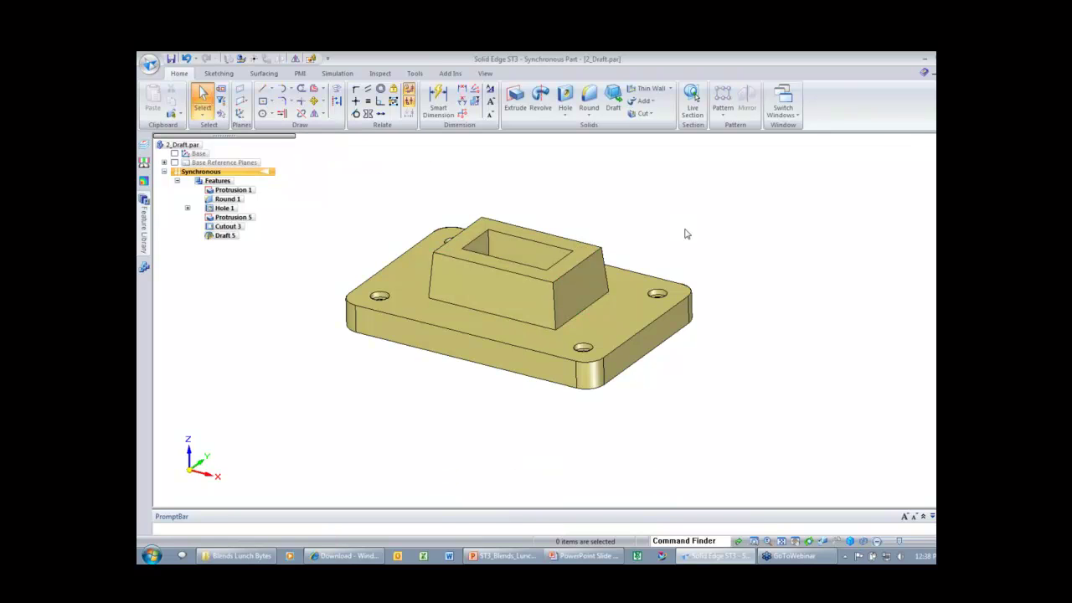
key(ctrl+z)
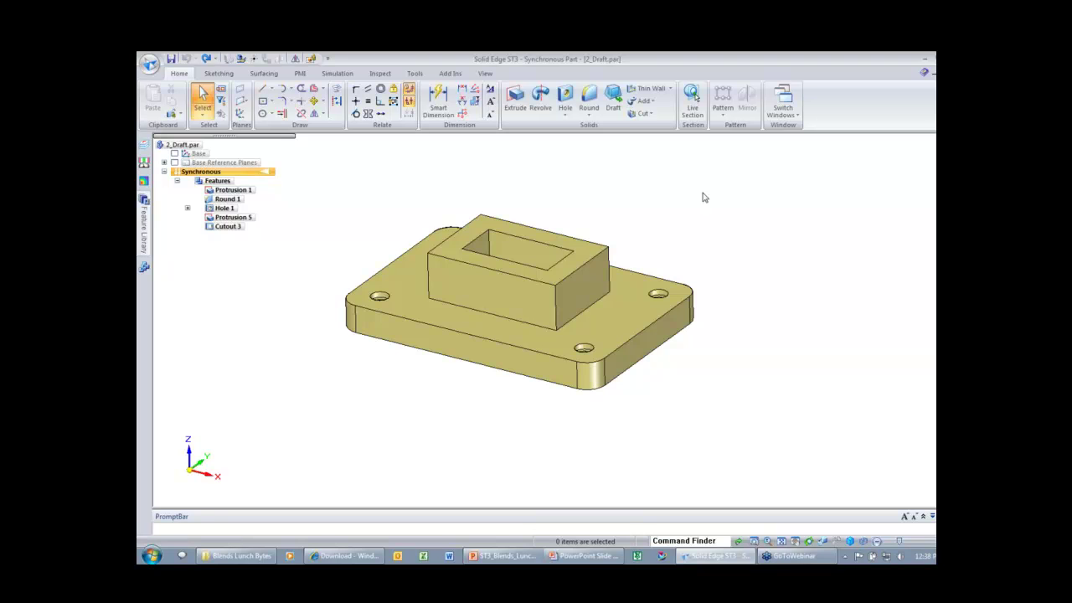
right_drag(703, 194, 697, 219)
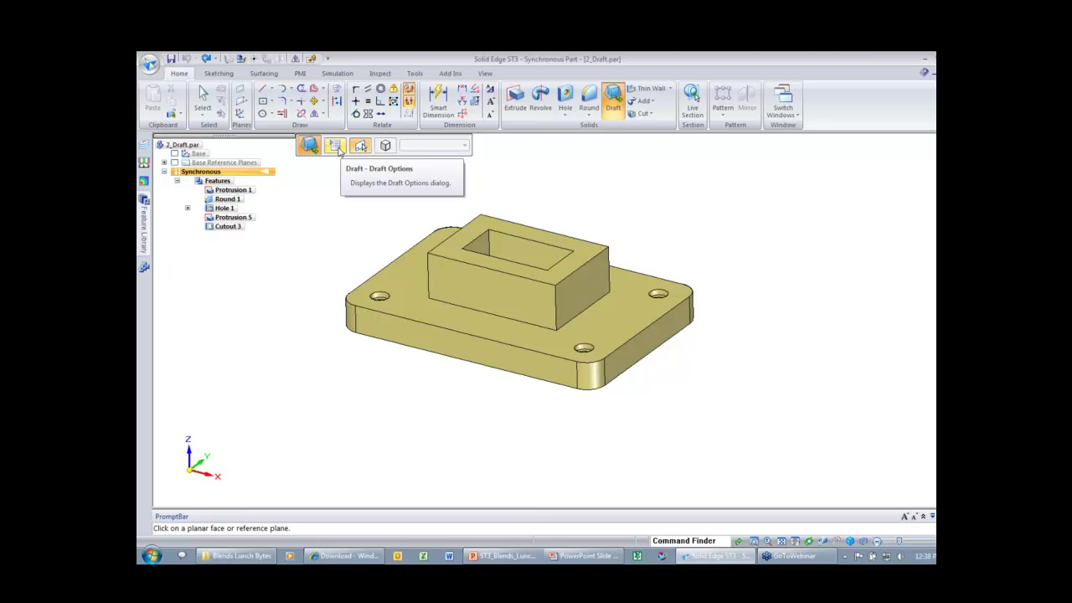
click(337, 148)
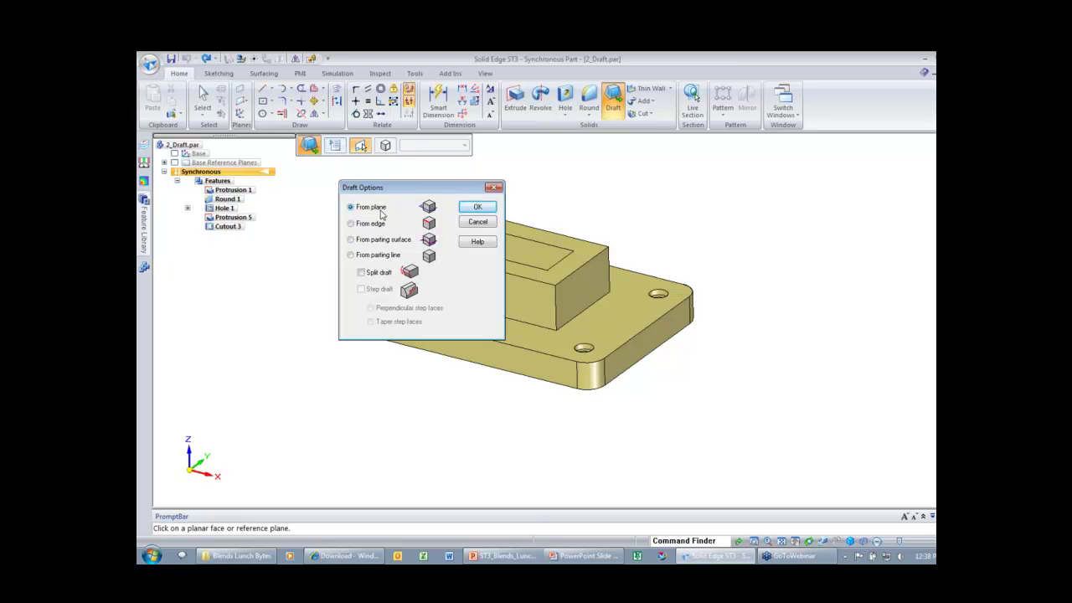
click(476, 223)
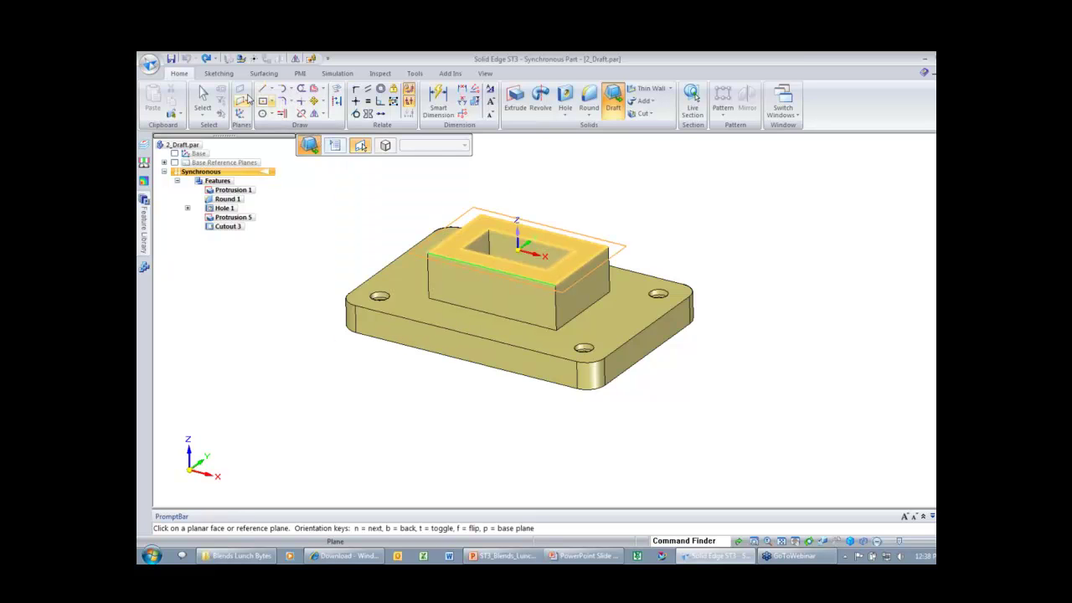
key(Escape)
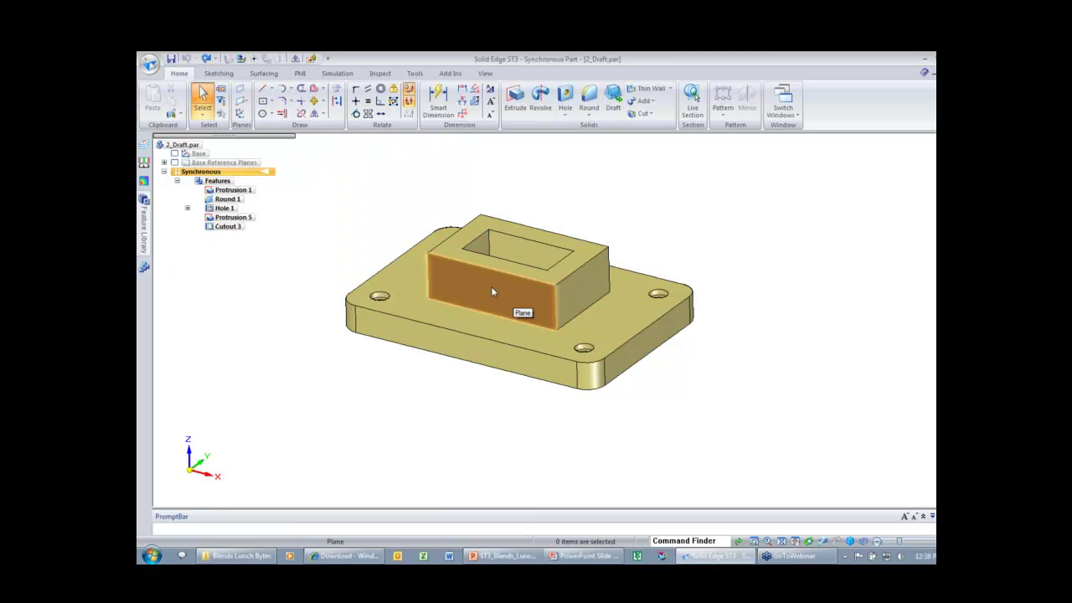
- Create a coincident plane on the plate's top face and move it up to about the boss's mid-height
click(248, 102)
click(269, 126)
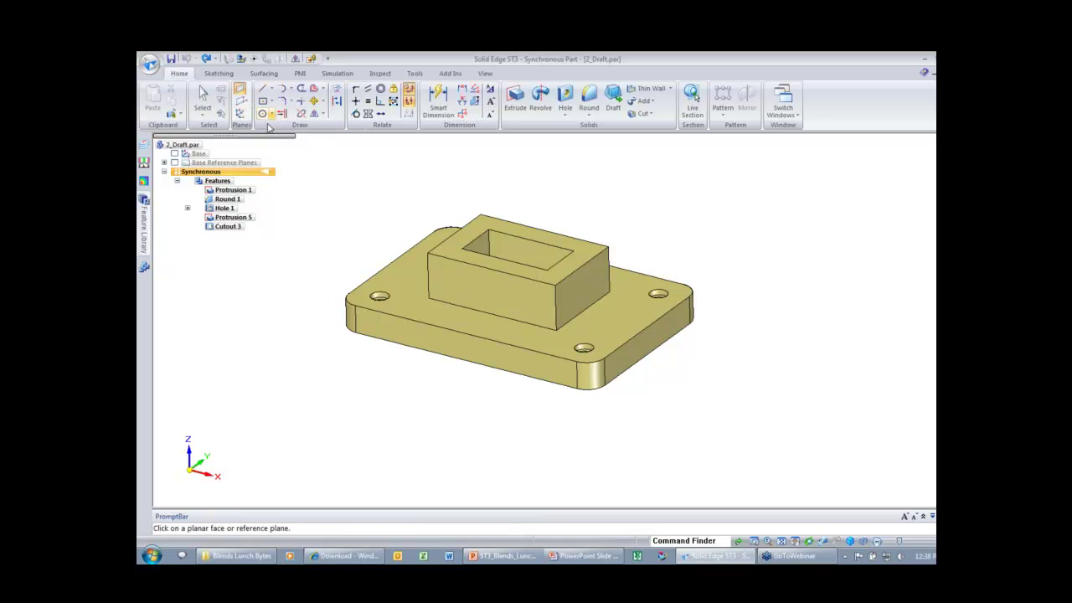
click(393, 270)
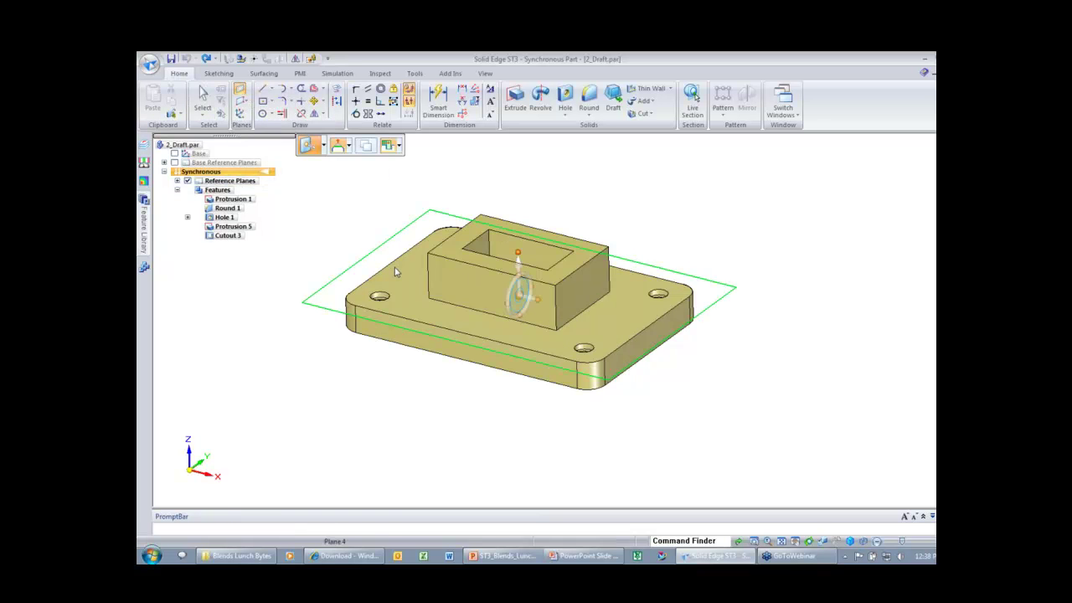
click(519, 268)
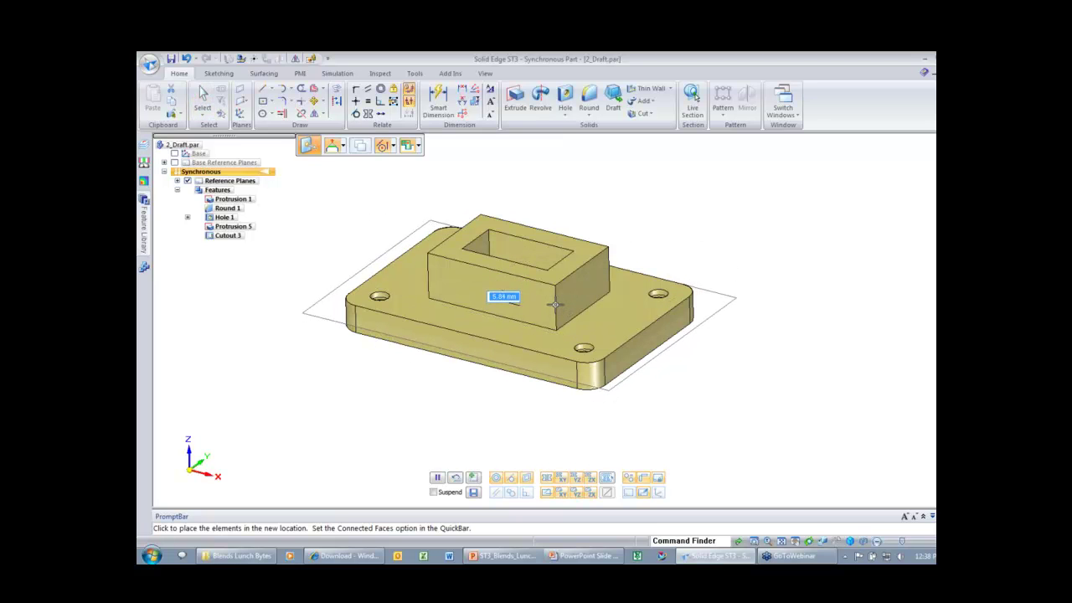
click(553, 270)
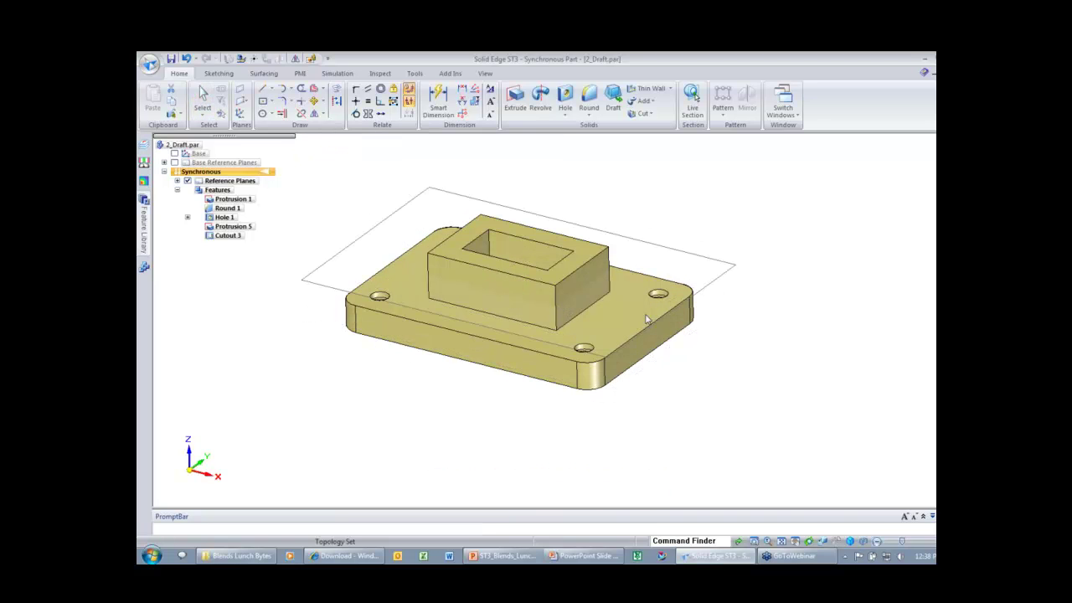
key(Escape)
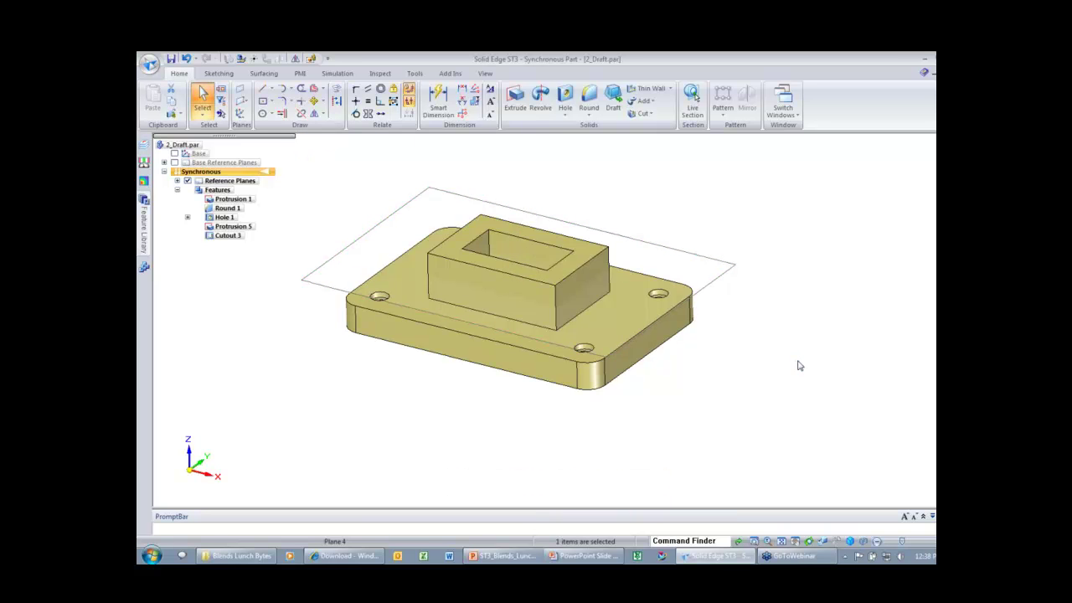
- Set up a From plane draft with split draft, using the new reference plane across the boss as the draft plane
key(ctrl+f)
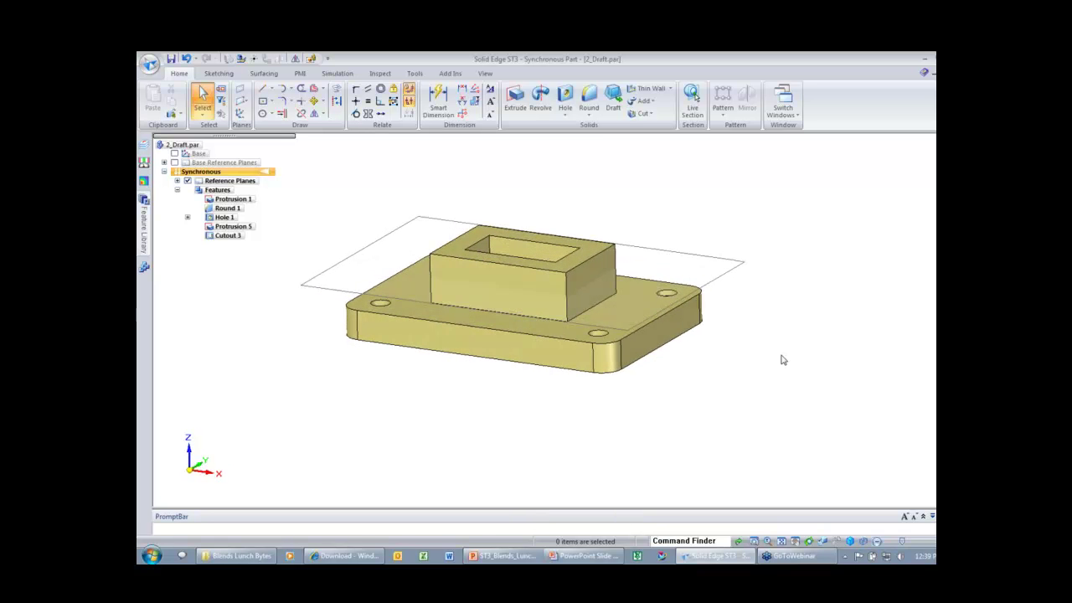
right_click(685, 227)
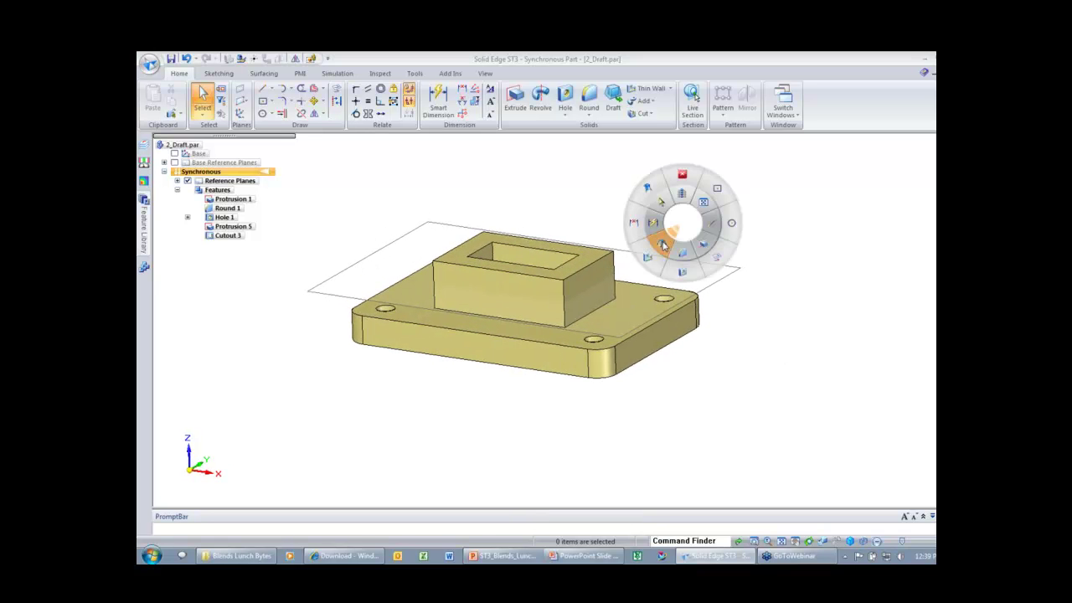
click(660, 239)
click(361, 146)
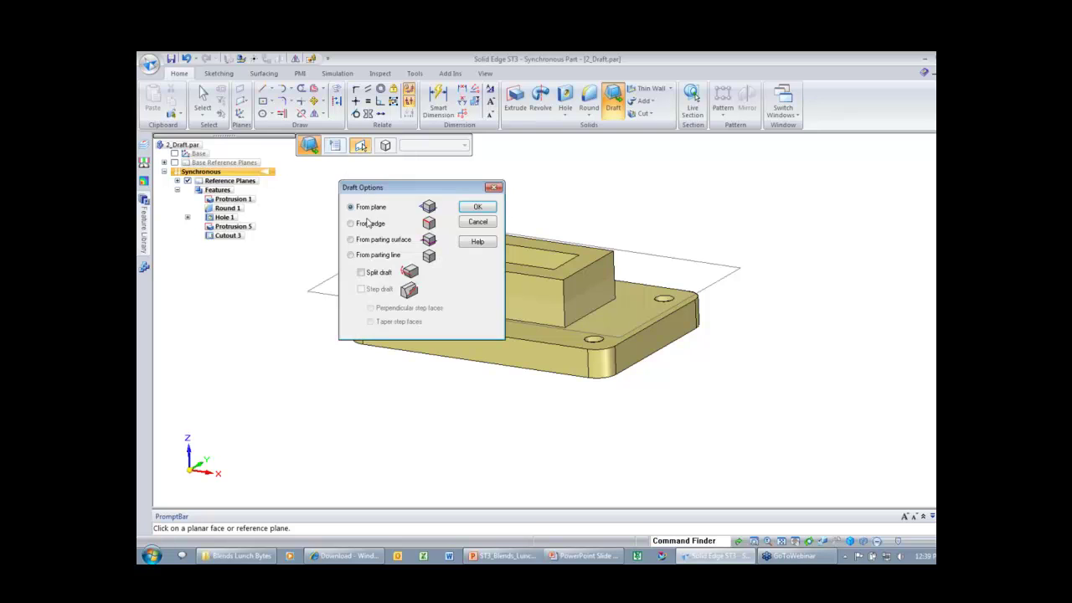
click(478, 207)
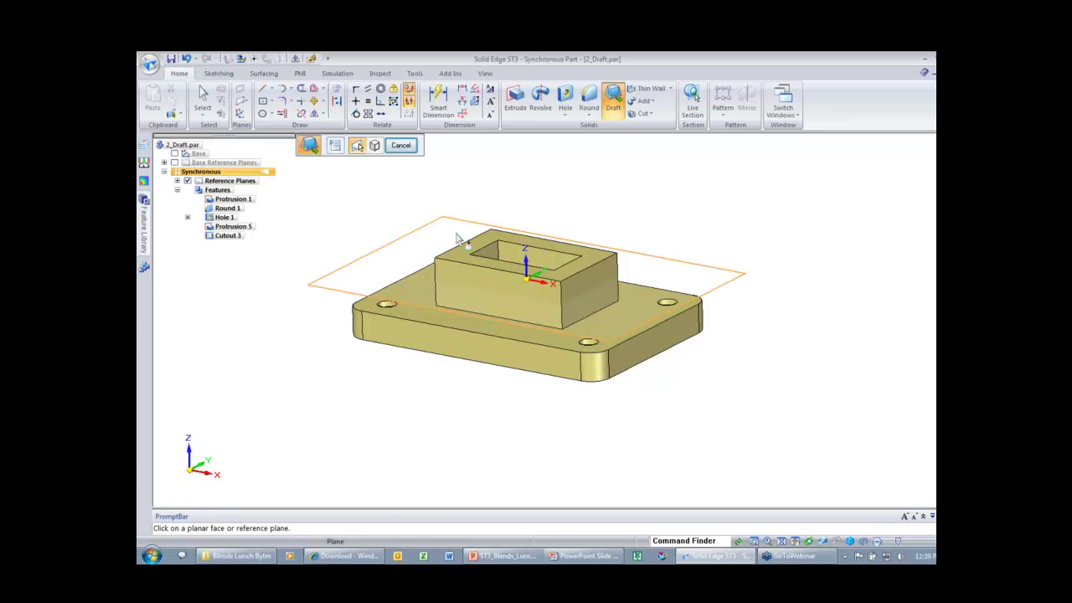
click(369, 270)
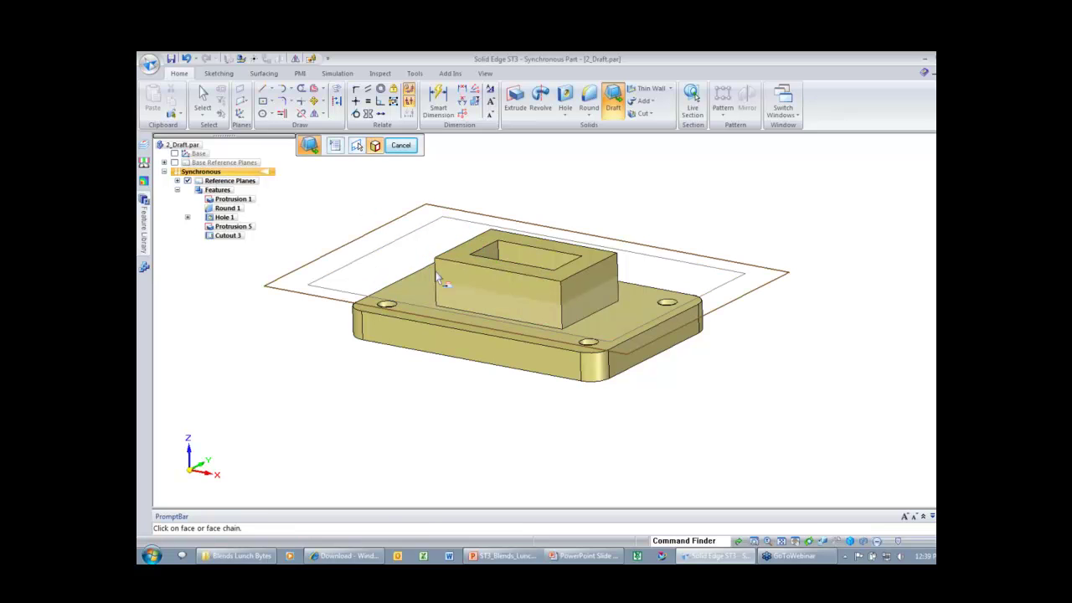
- Draft the boss's outer side faces 10° on both sides of the reference plane, so they flare outward from it toward top and base
click(580, 282)
middle_drag(591, 283, 712, 319)
click(559, 276)
right_click(712, 318)
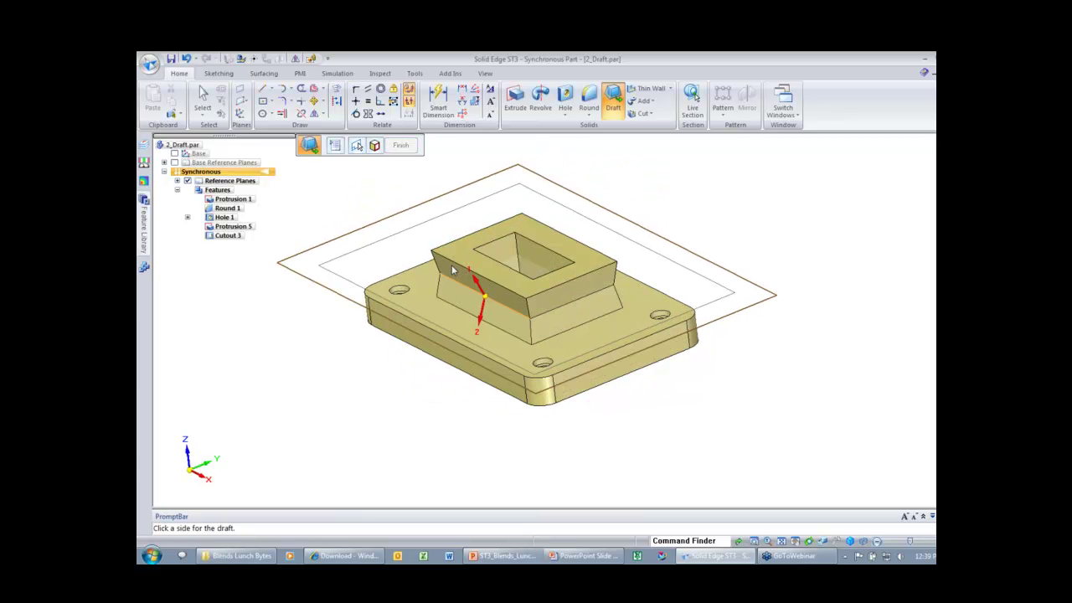
middle_drag(455, 268, 489, 280)
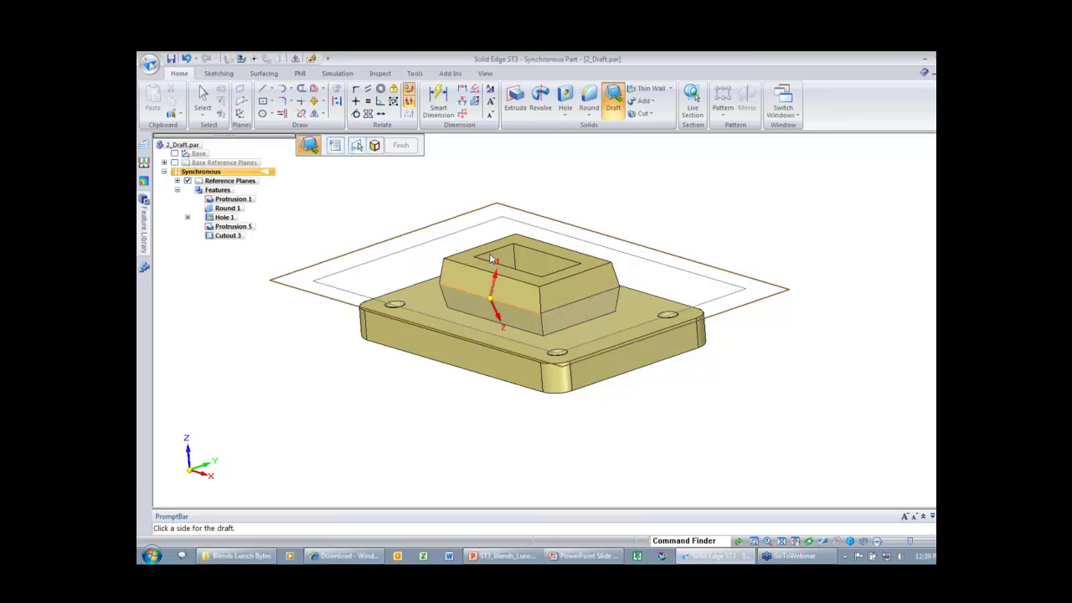
click(423, 247)
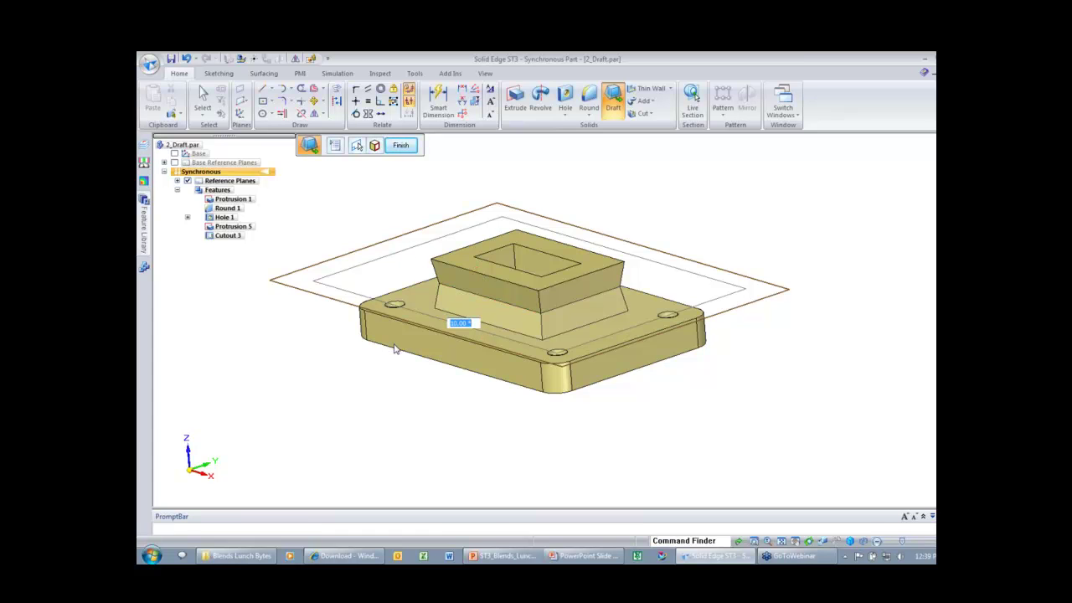
key(Return)
key(Escape)
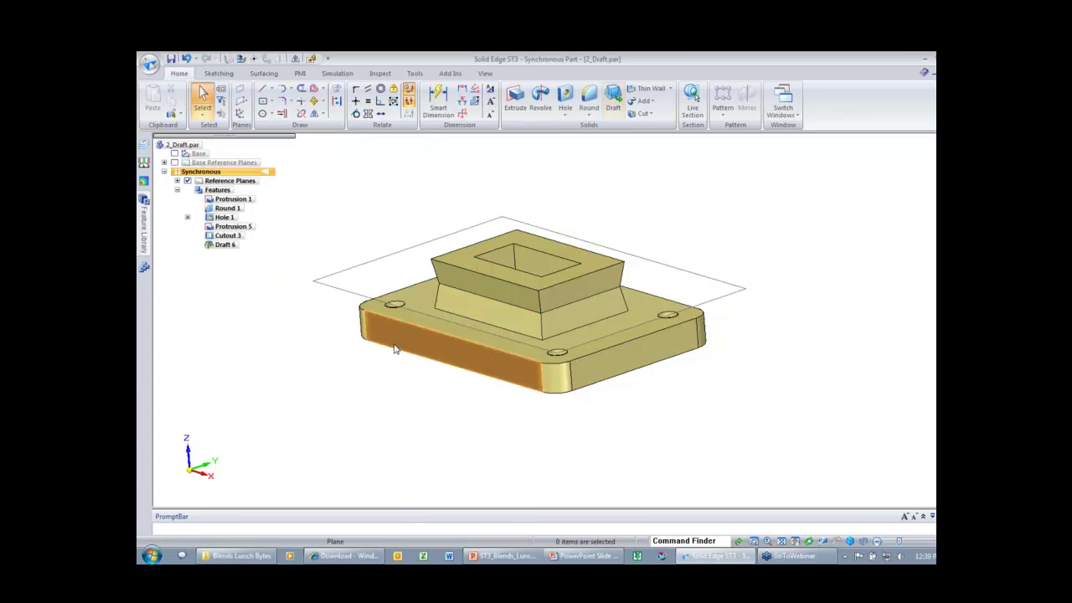
- Open the boss's split draft for editing and flip its draft direction inward and back outward
click(230, 246)
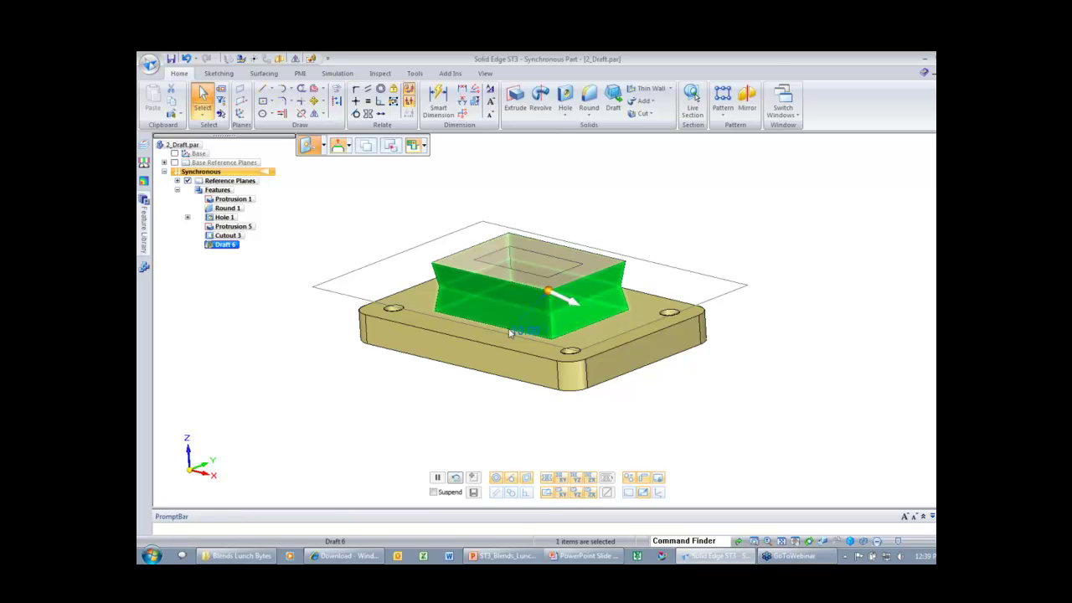
click(523, 331)
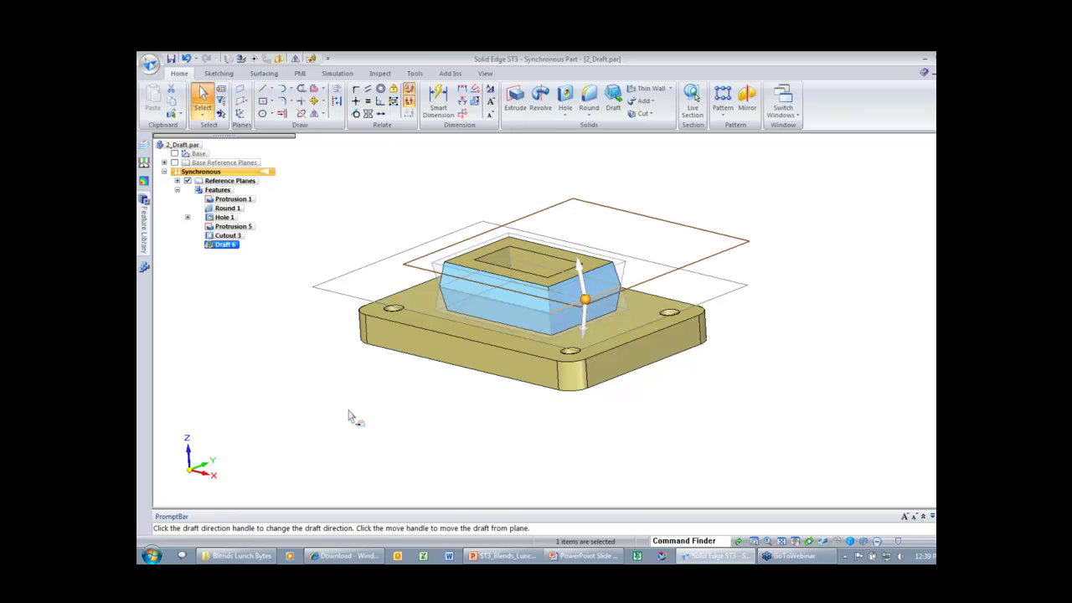
click(583, 278)
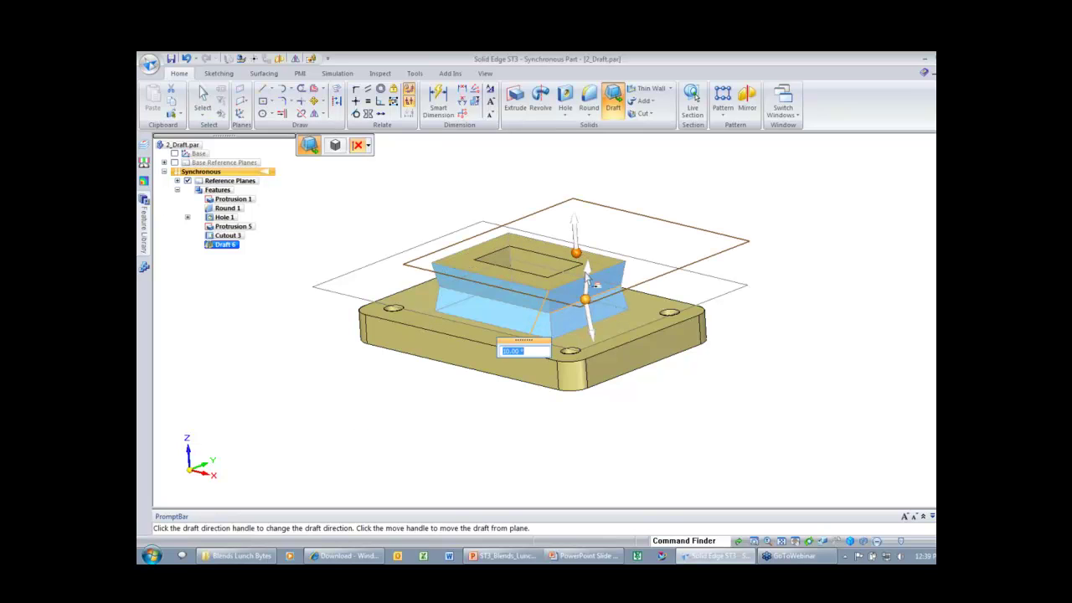
click(583, 278)
click(583, 278)
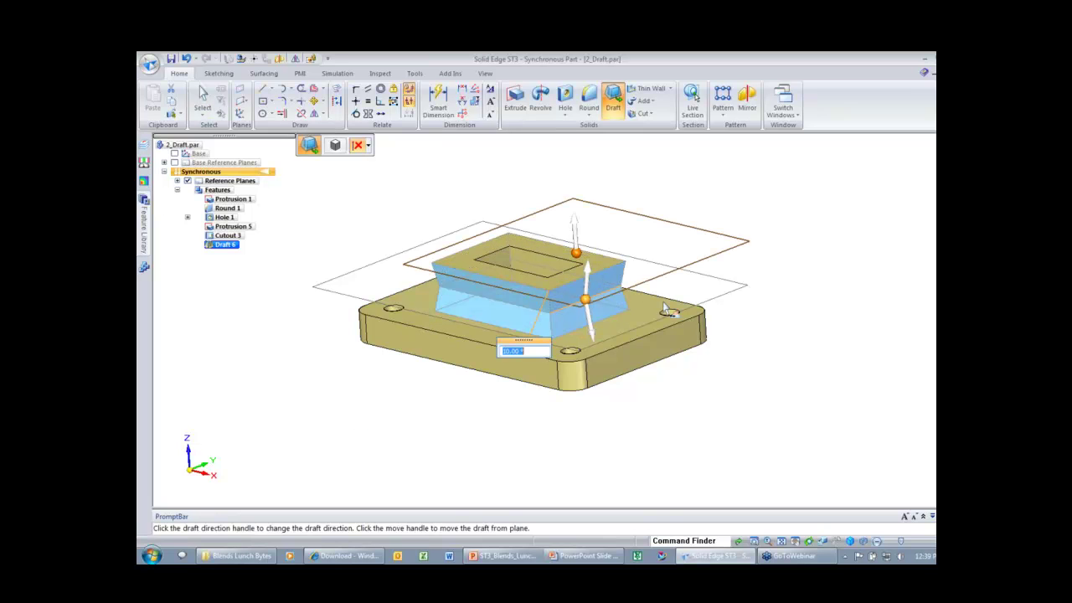
click(782, 304)
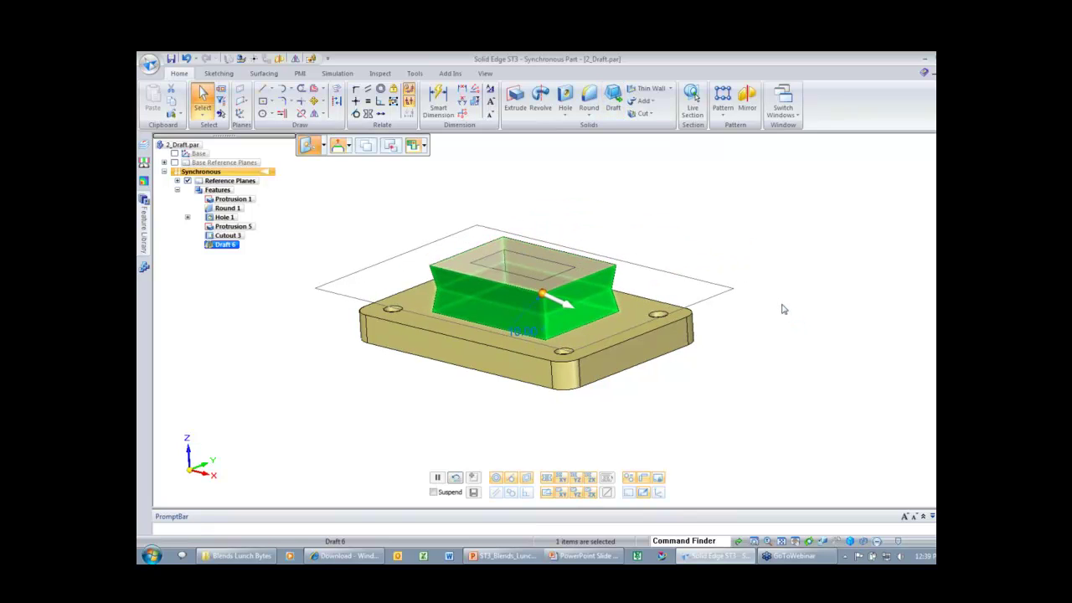
key(Escape)
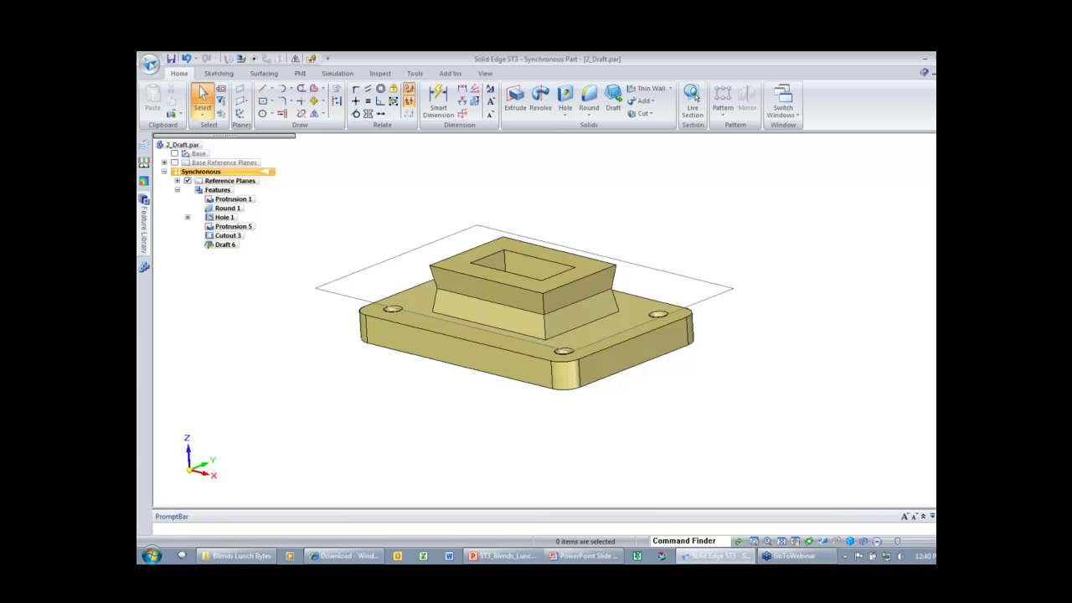
- Close the draft part and open the 3_Thinwall.par part
key(ctrl+F4)
click(570, 348)
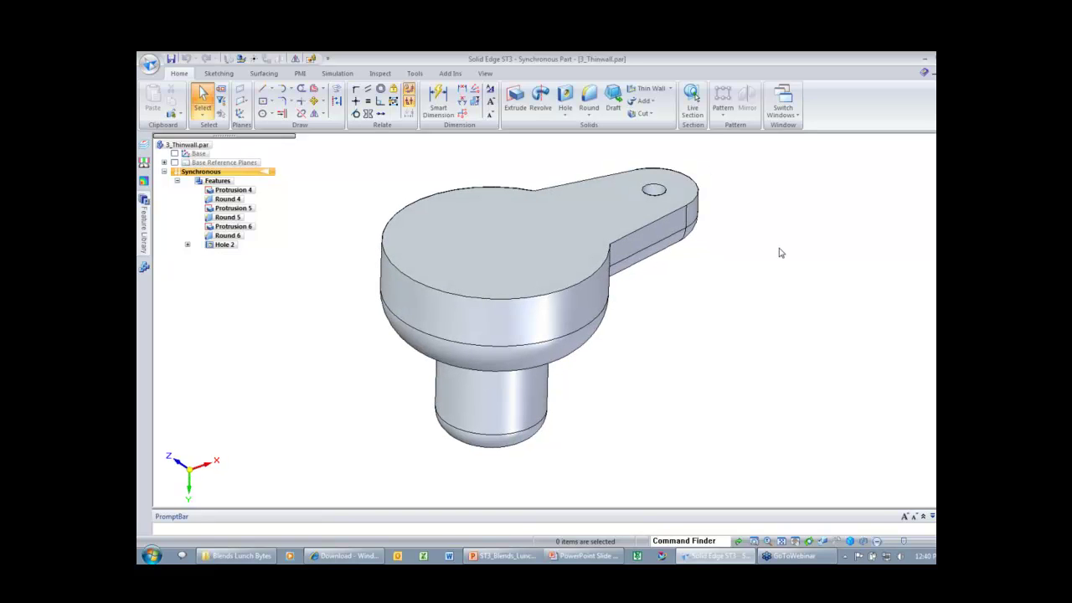
- Hollow the whole part with Thin Wall, leaving its flat top face open
right_drag(772, 262, 748, 283)
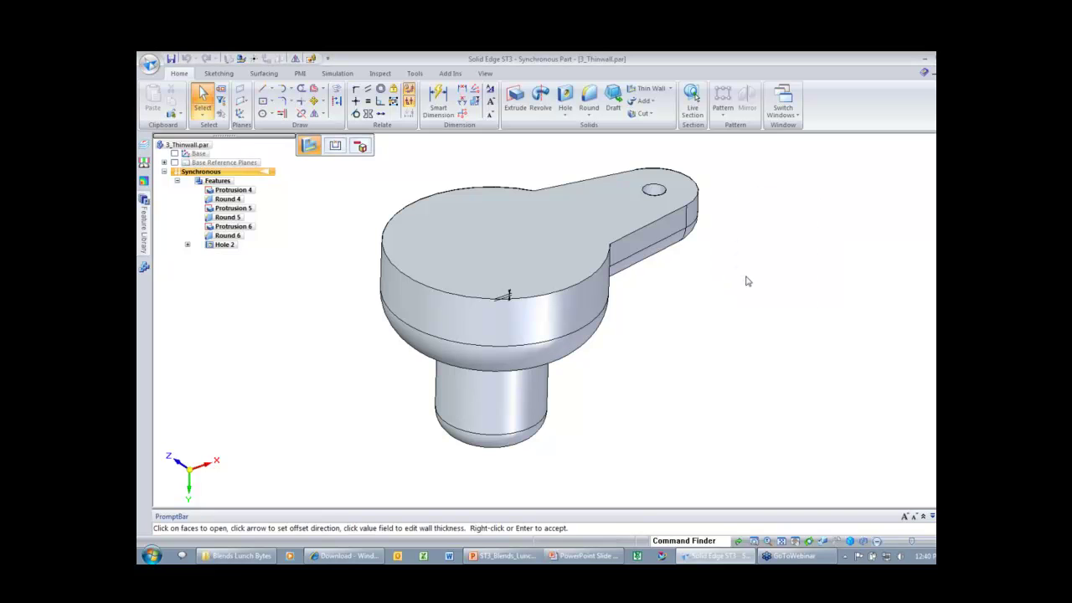
click(598, 277)
middle_drag(675, 309, 737, 330)
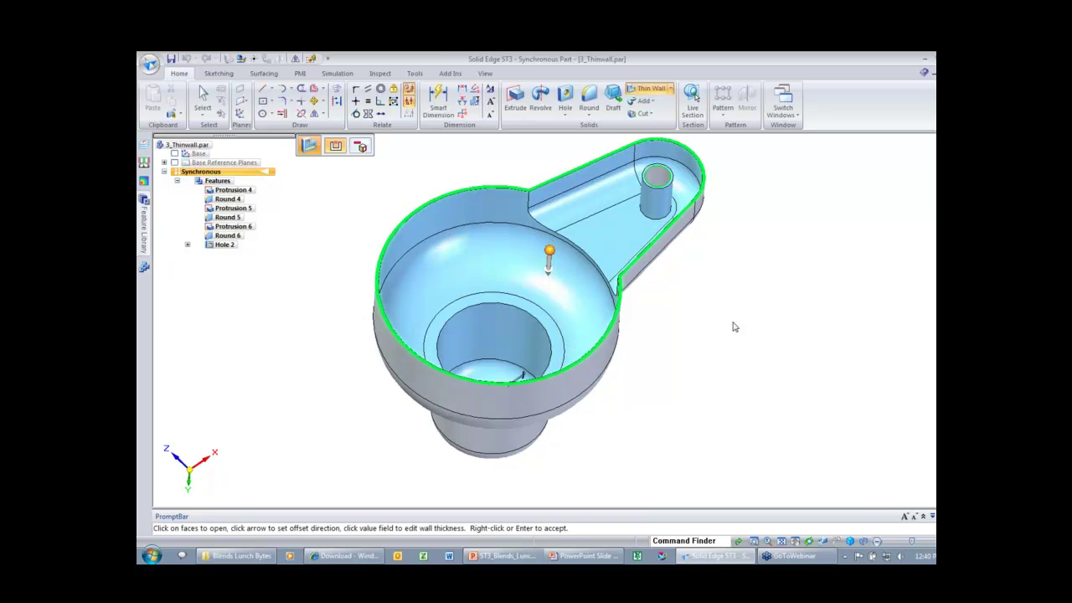
right_click(734, 327)
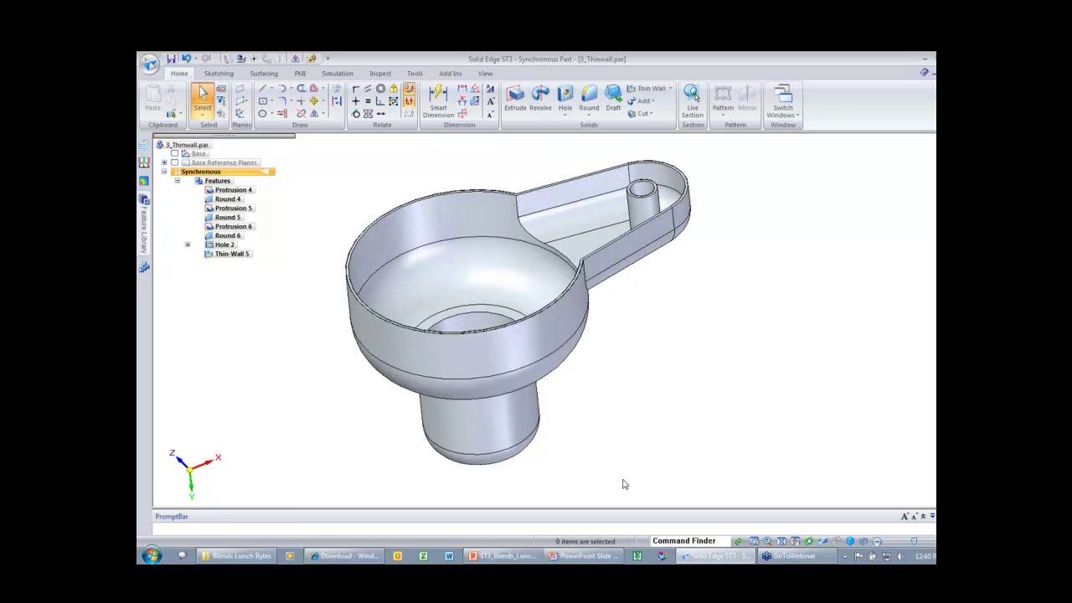
- Undo the thin wall on the part
middle_drag(592, 490, 546, 473)
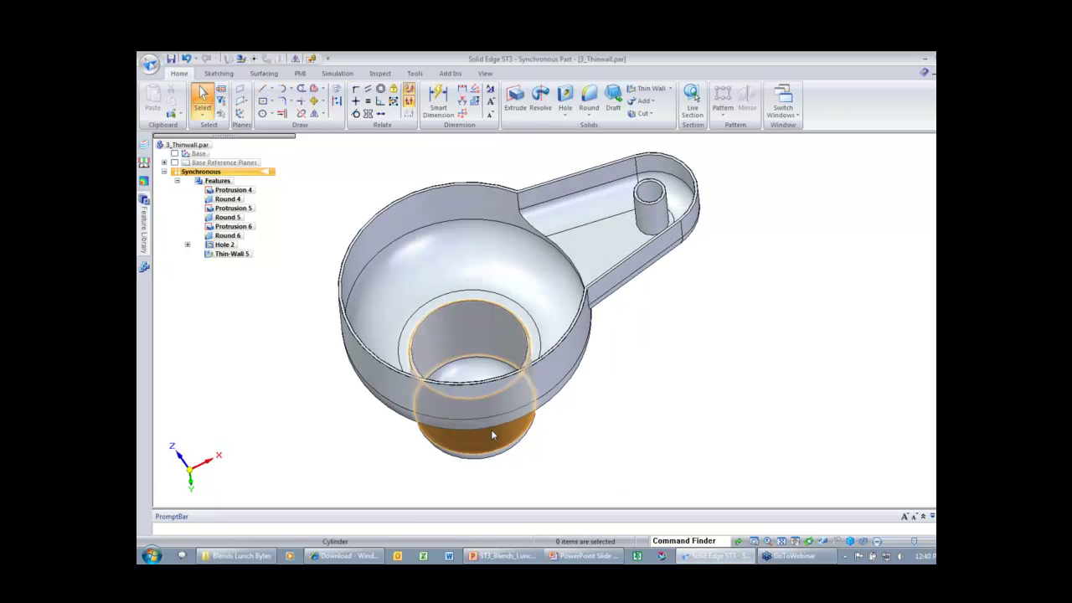
click(671, 89)
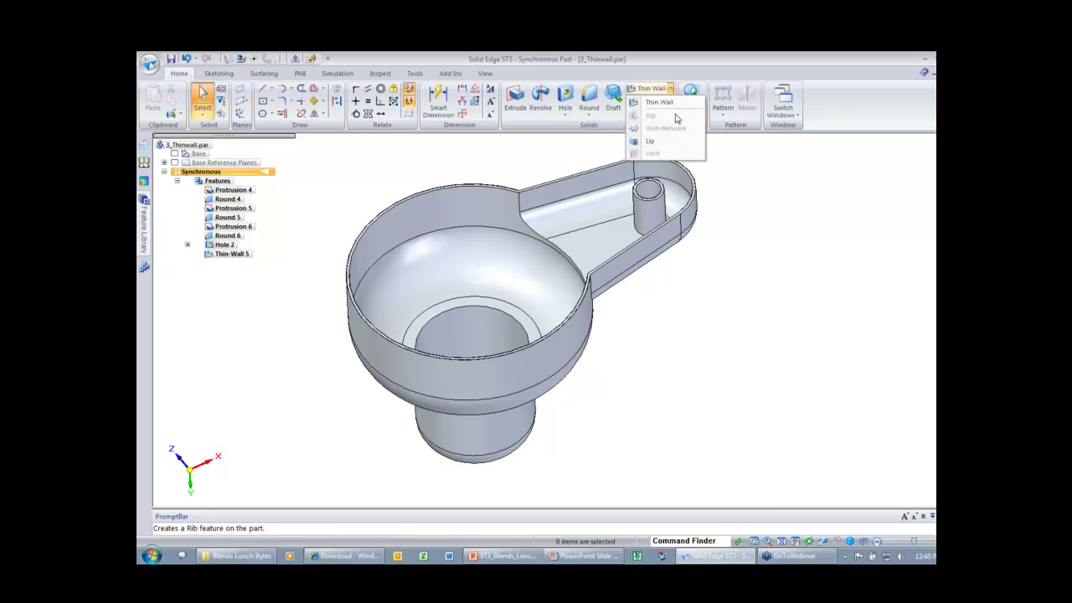
click(725, 201)
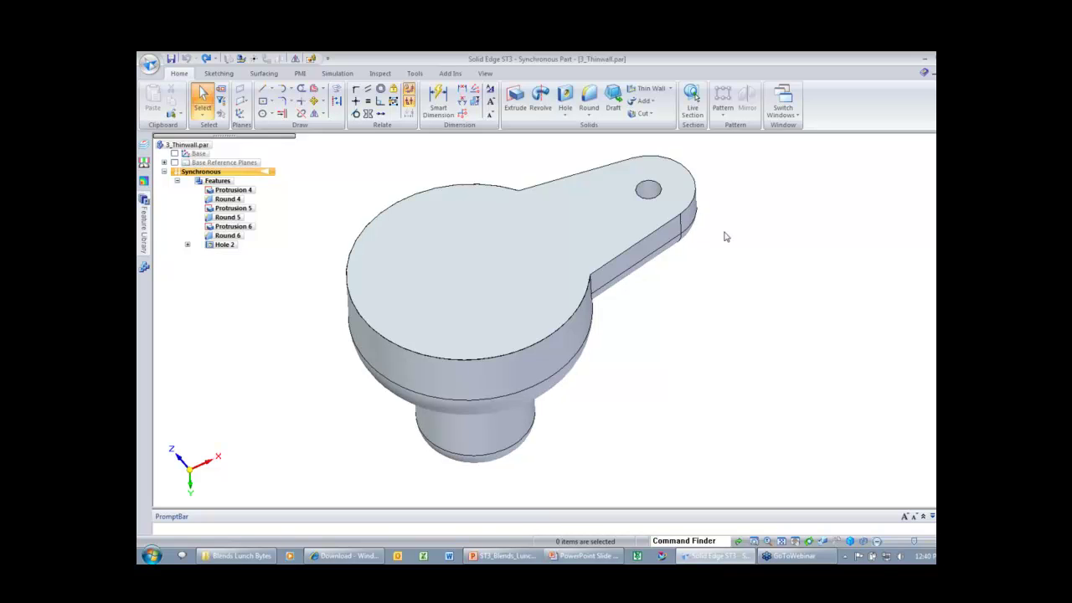
- Apply Thin Wall to the part with a 1 mm wall thickness and the flat top face open
middle_drag(725, 237, 736, 238)
right_click(737, 238)
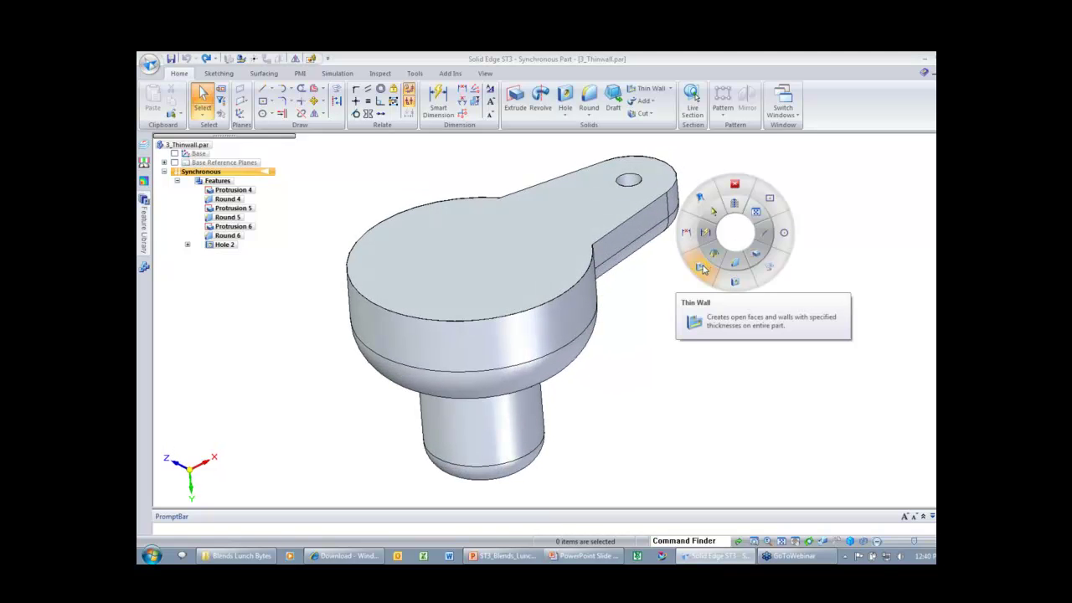
click(701, 270)
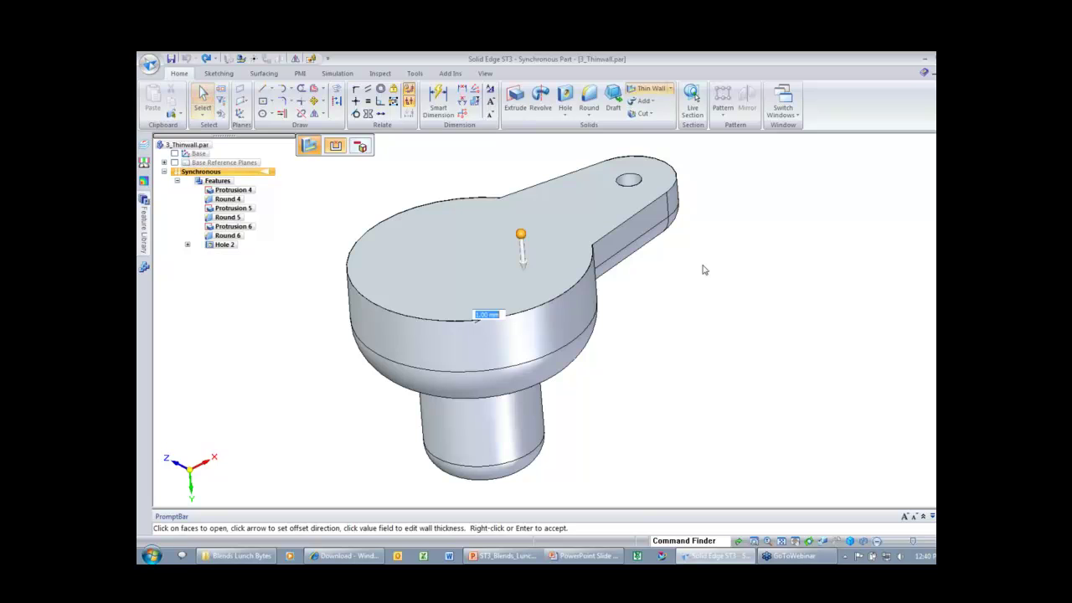
click(465, 238)
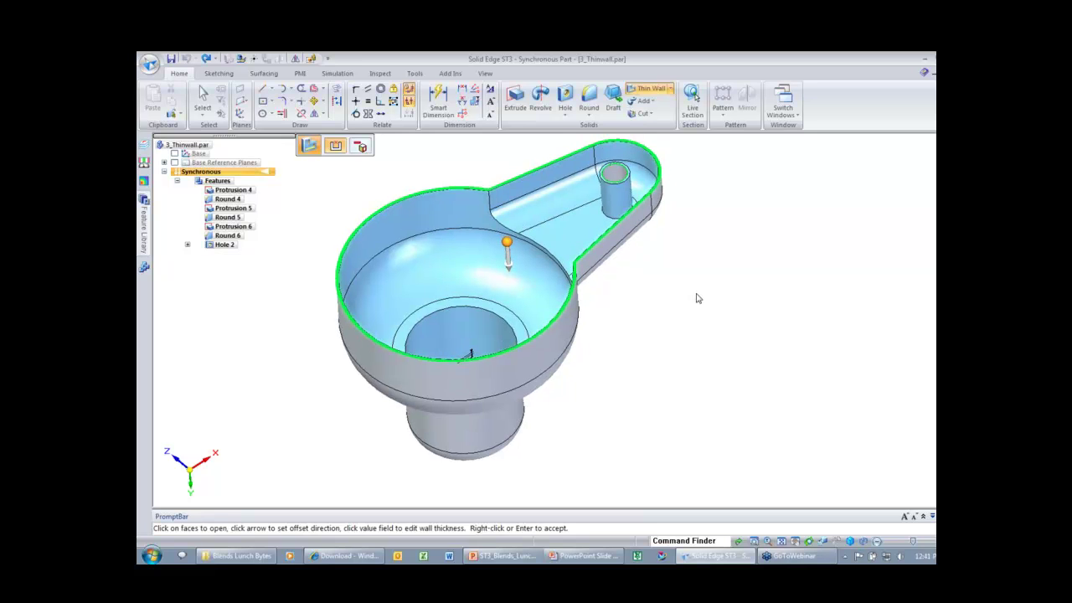
- Exclude the lower cylindrical stem and the handle's faces from the thin wall, keeping them solid, and accept the feature
click(362, 148)
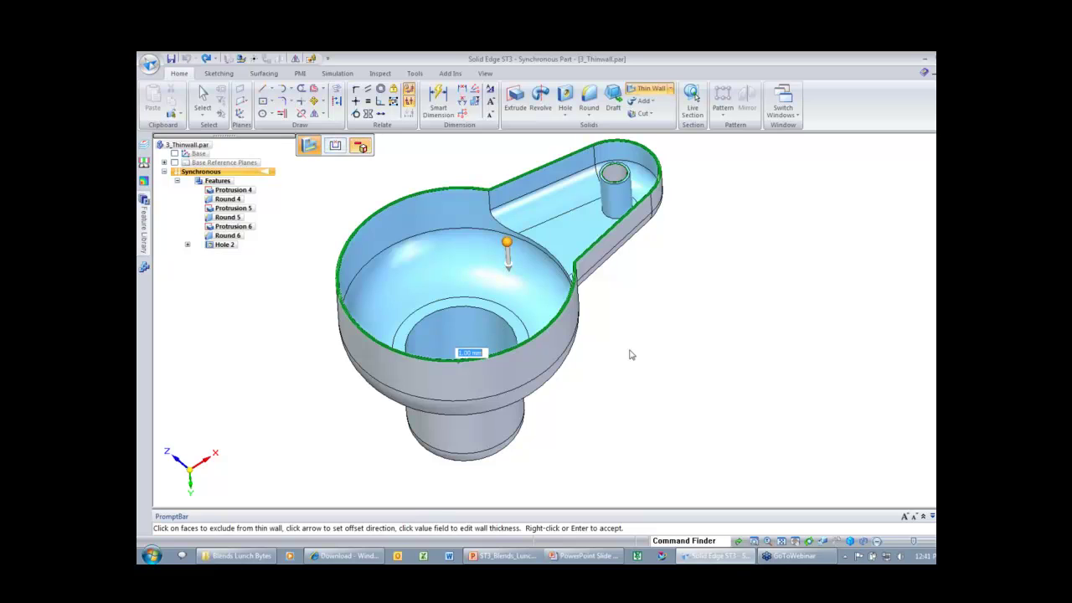
middle_drag(566, 444, 560, 433)
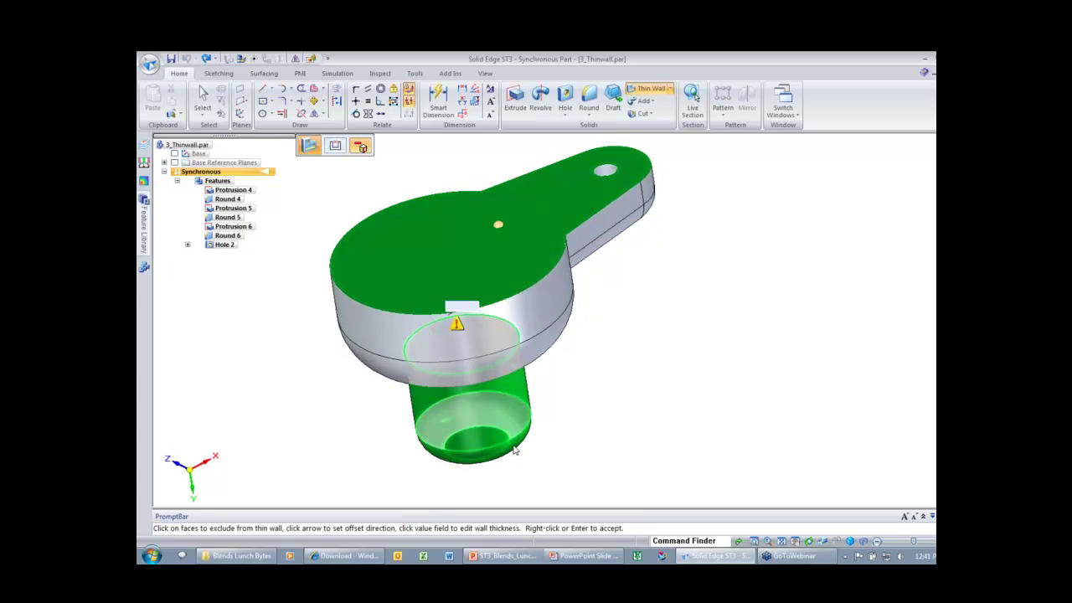
middle_drag(596, 466, 584, 438)
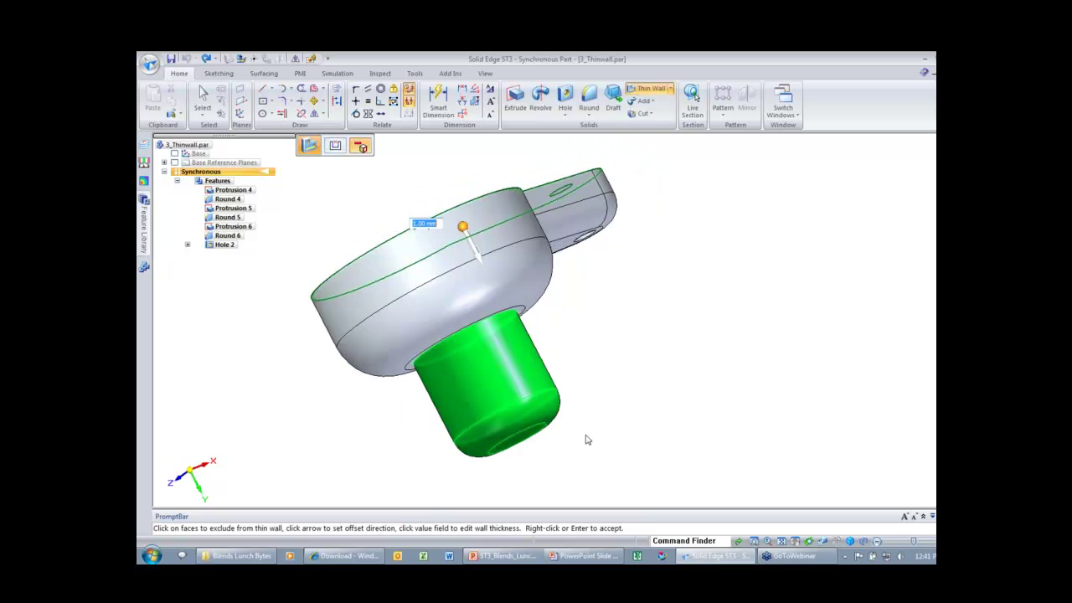
middle_drag(640, 416, 626, 246)
click(627, 245)
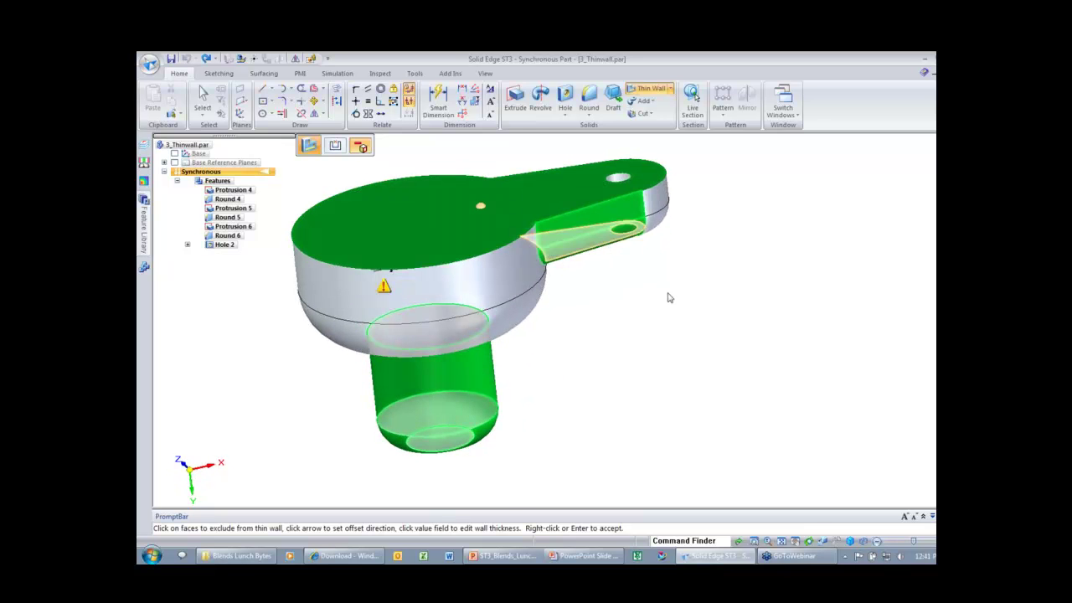
mouse_move(668, 297)
middle_down()
mouse_move(578, 256)
mouse_move(635, 283)
mouse_move(636, 340)
mouse_move(647, 346)
mouse_move(624, 339)
mouse_move(684, 342)
mouse_move(674, 288)
mouse_move(724, 299)
mouse_move(689, 298)
mouse_move(675, 311)
middle_up()
middle_drag(677, 317, 604, 275)
key(Escape)
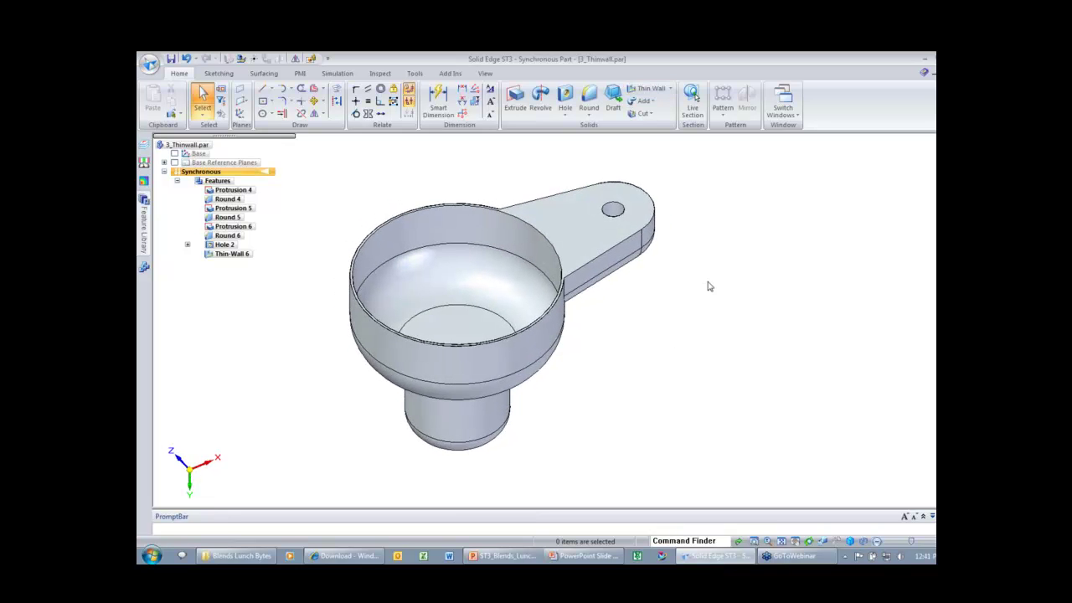
- Select the bowl's thin wall feature to examine its faces and thickness, and clear the selection
middle_drag(708, 287, 715, 292)
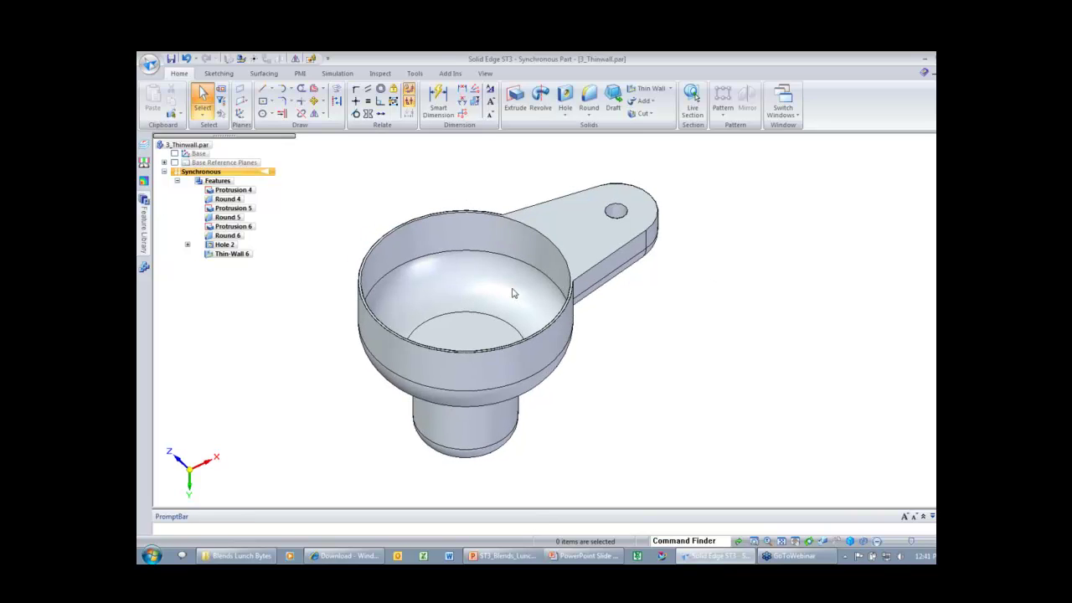
click(239, 256)
click(464, 439)
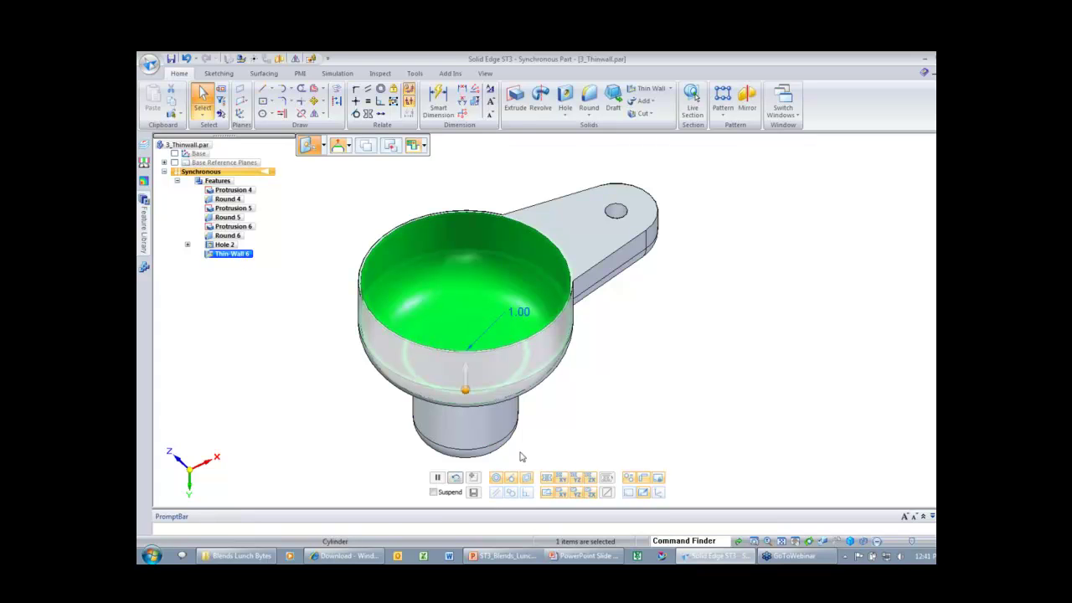
click(690, 314)
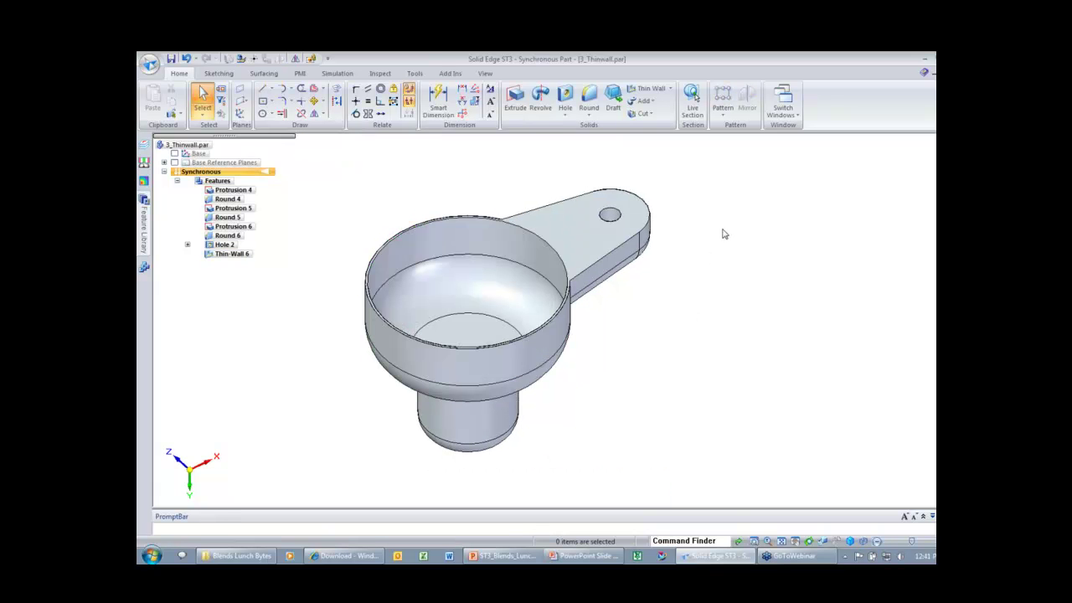
- Apply a 3 mm Thin Wall to only the lower cylindrical stem's faces and accept the feature
right_drag(723, 230, 691, 259)
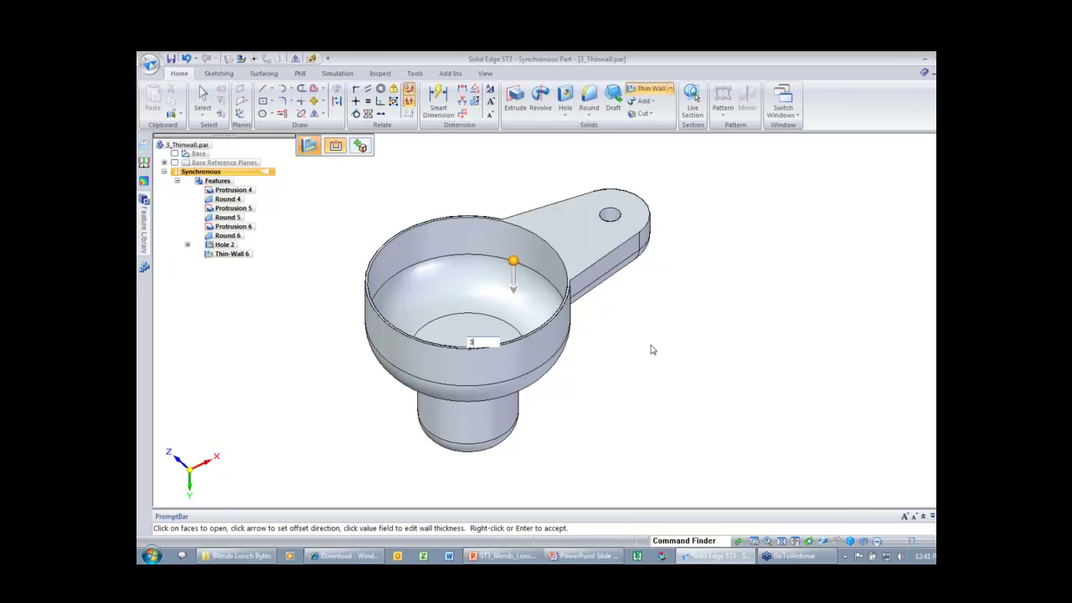
click(360, 147)
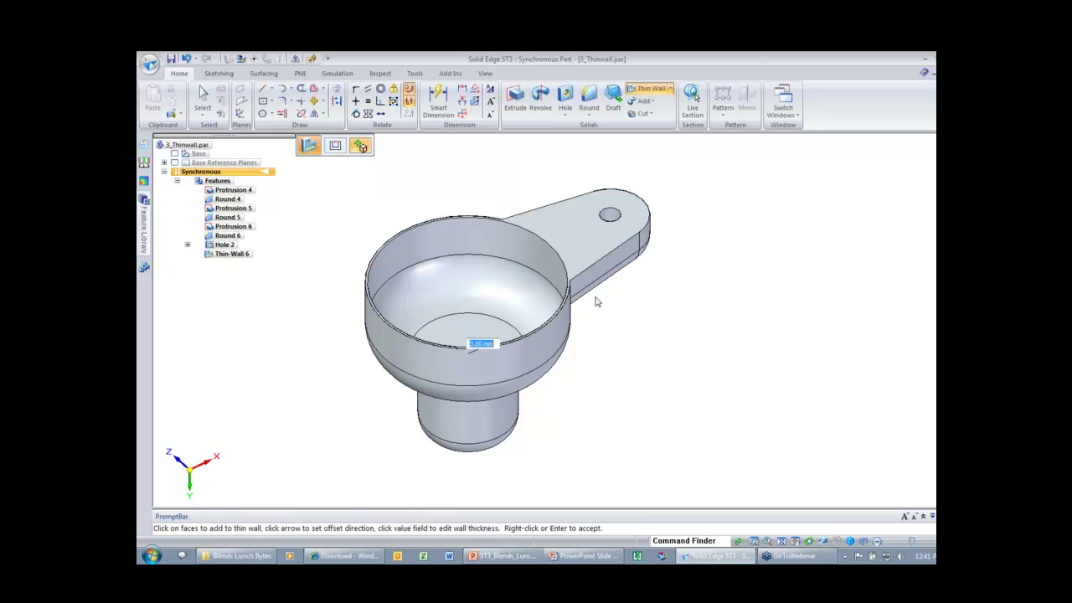
middle_drag(603, 307, 586, 360)
click(514, 423)
middle_drag(558, 411, 634, 377)
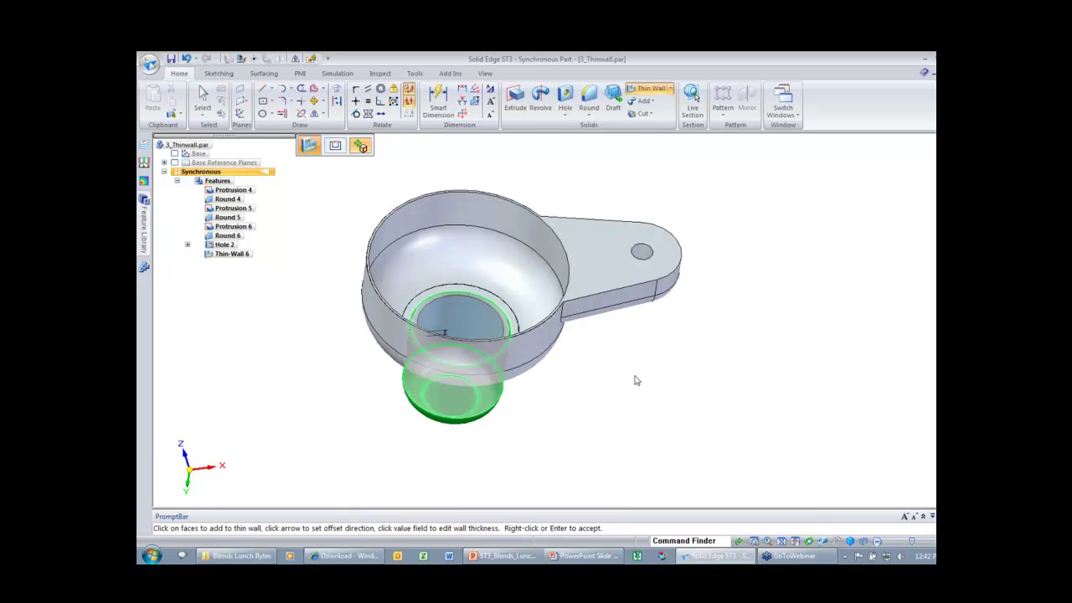
right_click(635, 381)
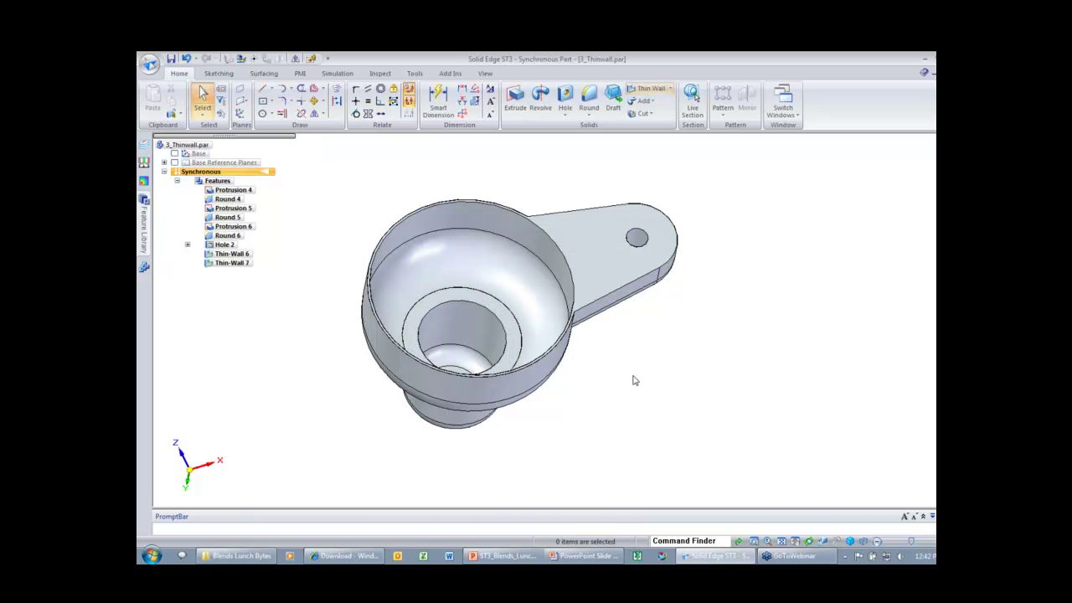
- Start another Thin Wall with a 2 mm thickness and choose the handle's faces as the ones to hollow
right_click(671, 342)
middle_drag(670, 342, 666, 306)
click(624, 256)
middle_drag(633, 271, 693, 315)
click(609, 294)
click(606, 339)
click(652, 335)
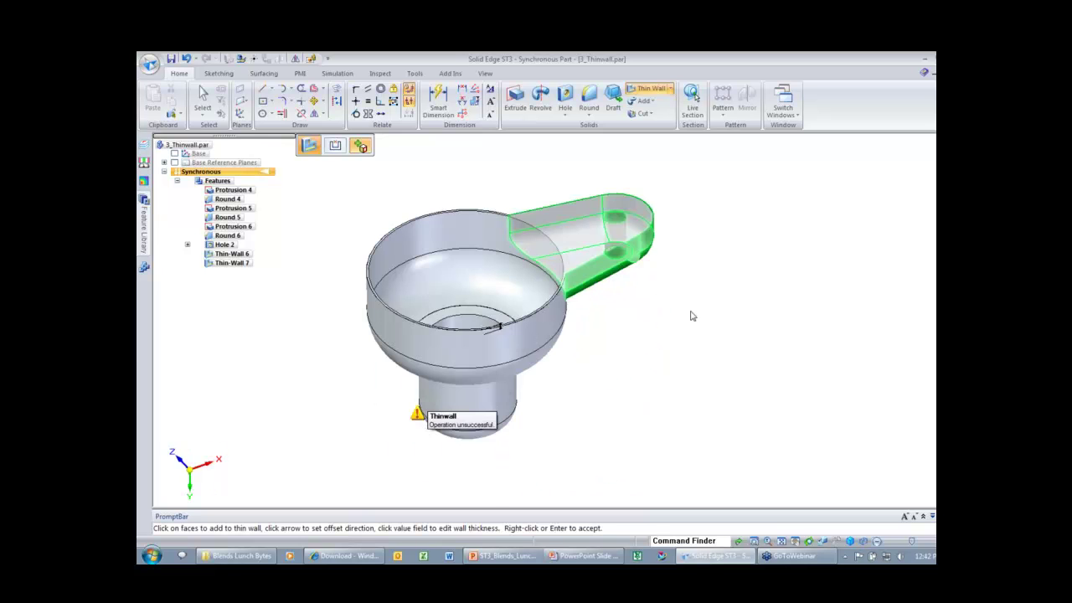
click(529, 264)
- Leave the handle's flat top face open and accept the thin wall
click(339, 149)
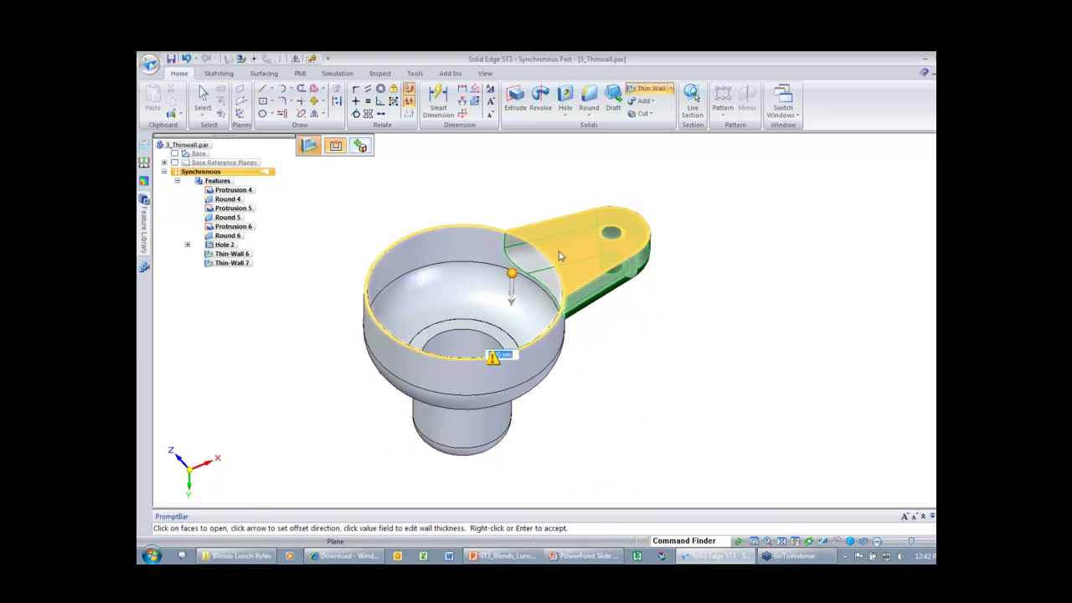
middle_drag(561, 256, 570, 253)
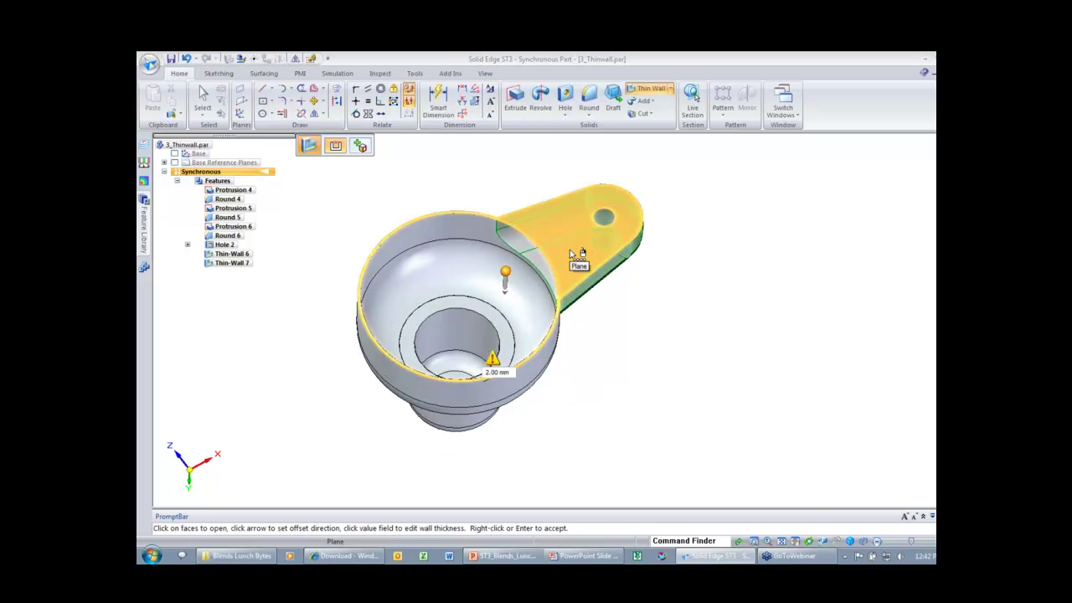
click(570, 254)
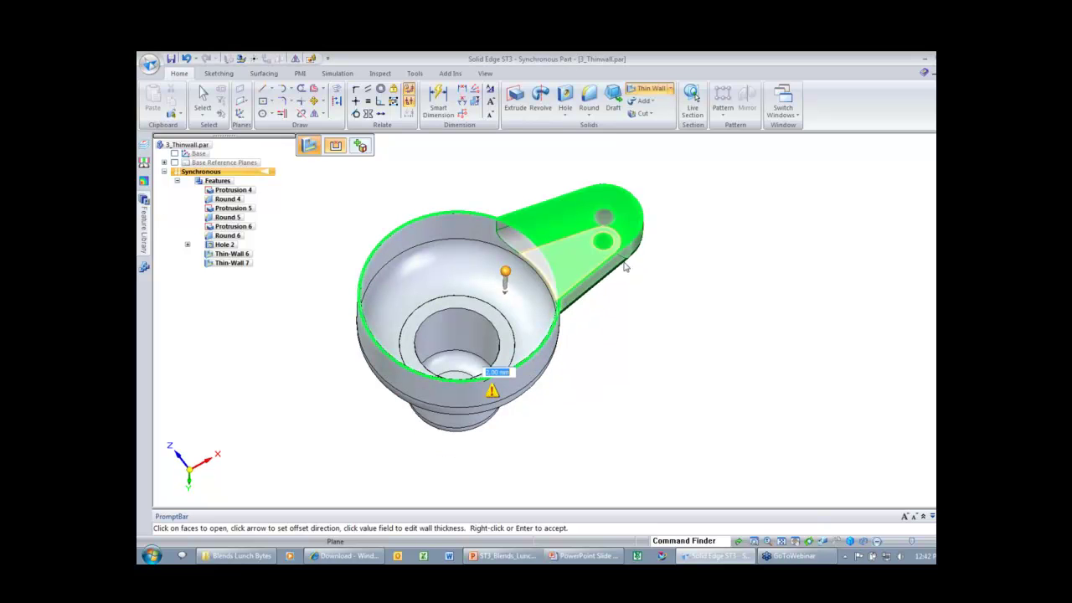
right_click(672, 297)
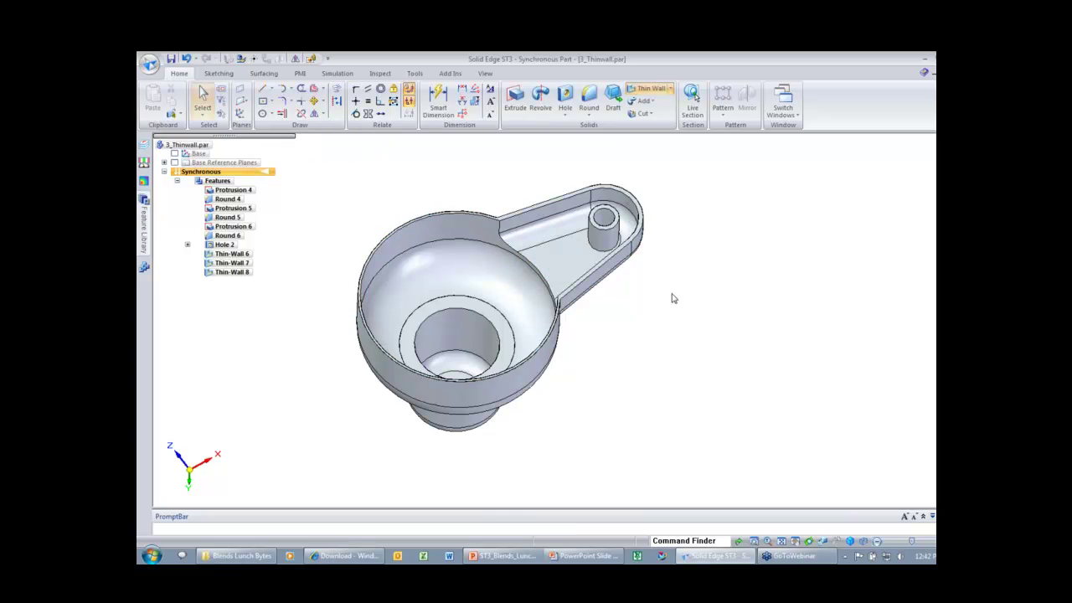
- Select the bowl's and the stem's thin wall features in turn to examine which faces each one covers
click(247, 260)
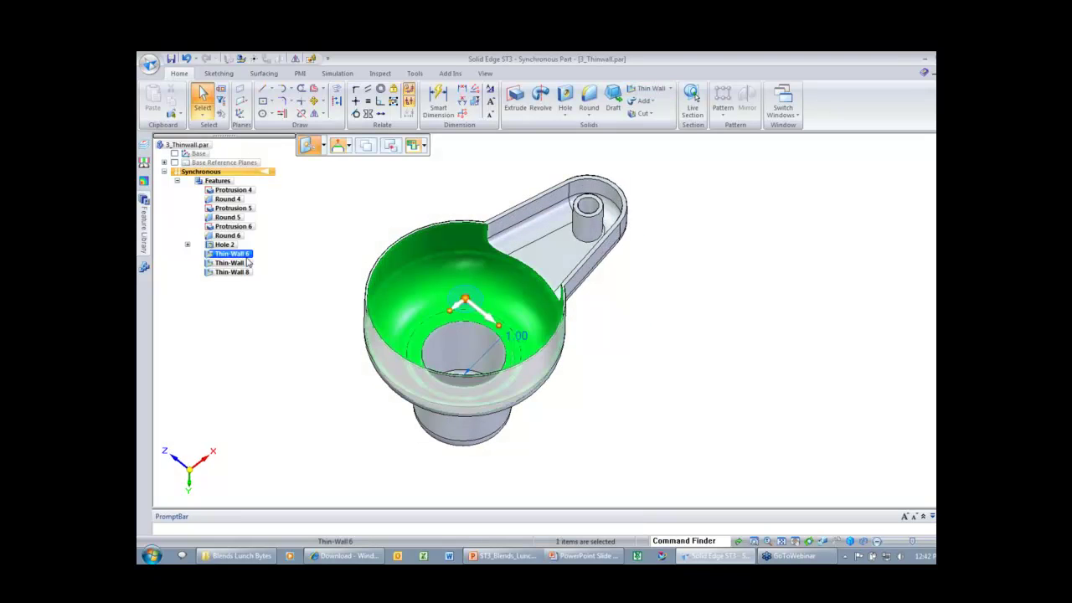
key(Delete)
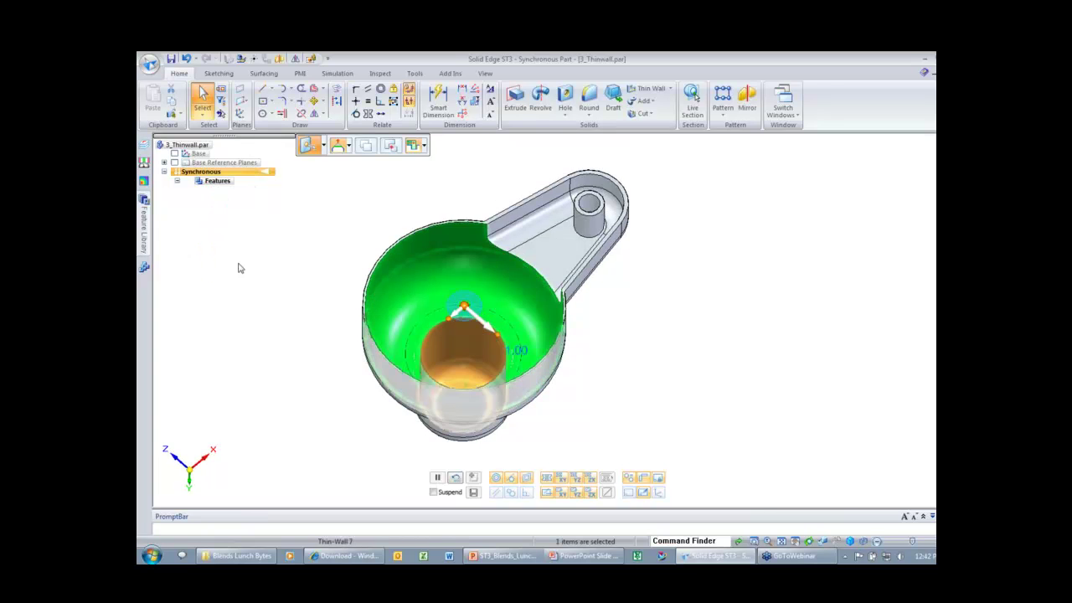
key(ctrl+z)
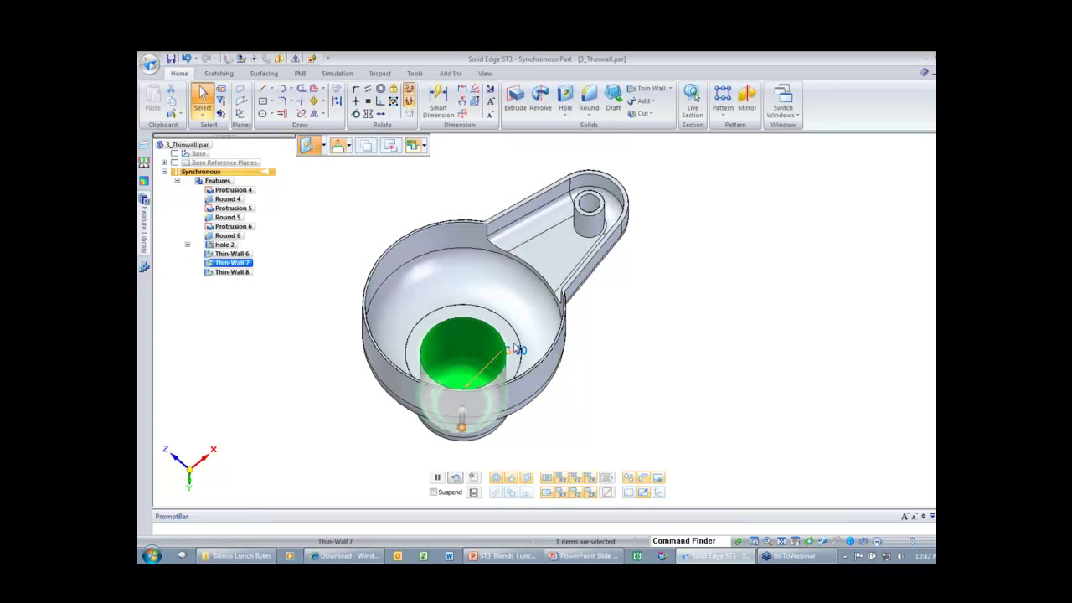
- Set the wall thickness of the handle's thin wall to 4 mm
click(233, 273)
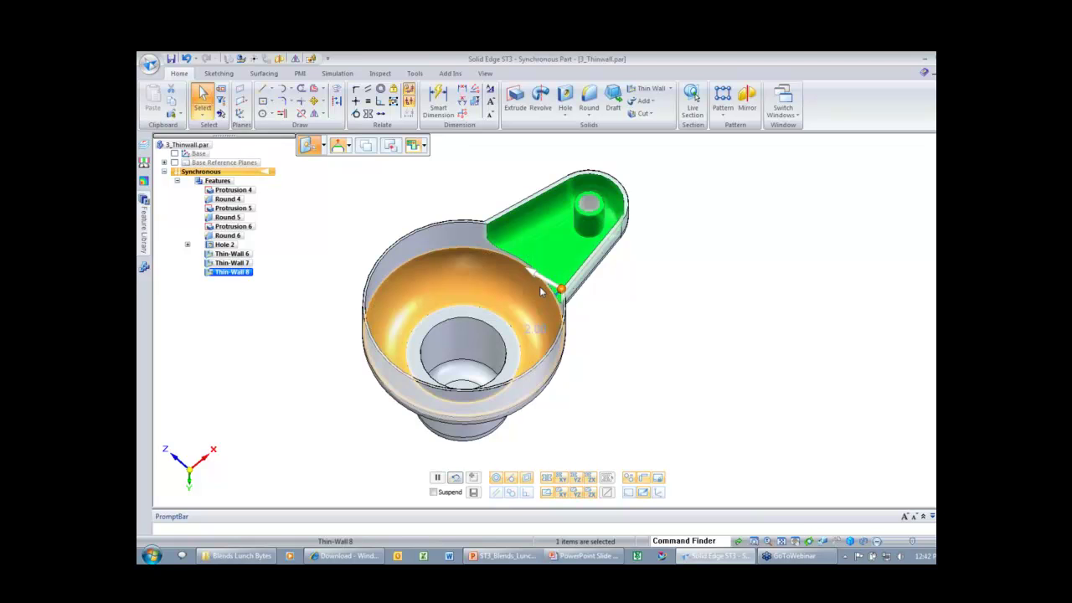
middle_drag(468, 328, 474, 325)
click(541, 323)
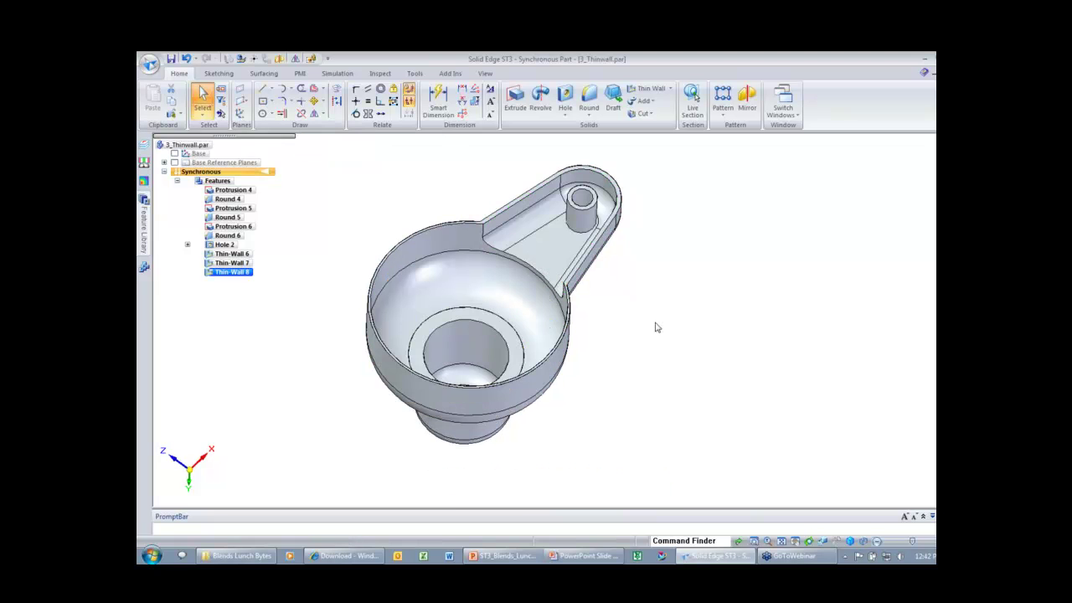
text(4)
key(Return)
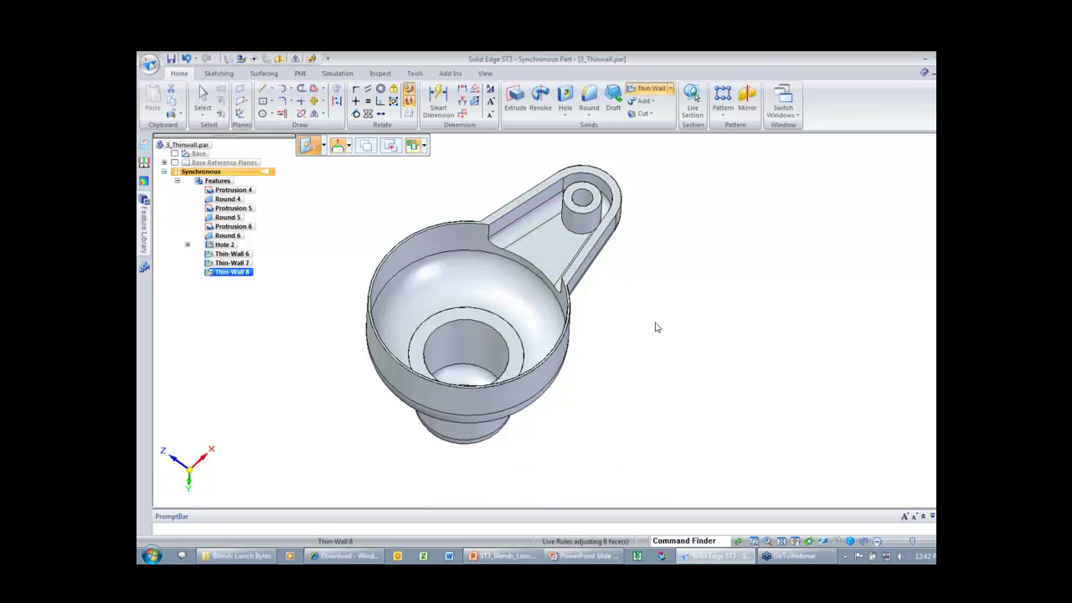
key(Escape)
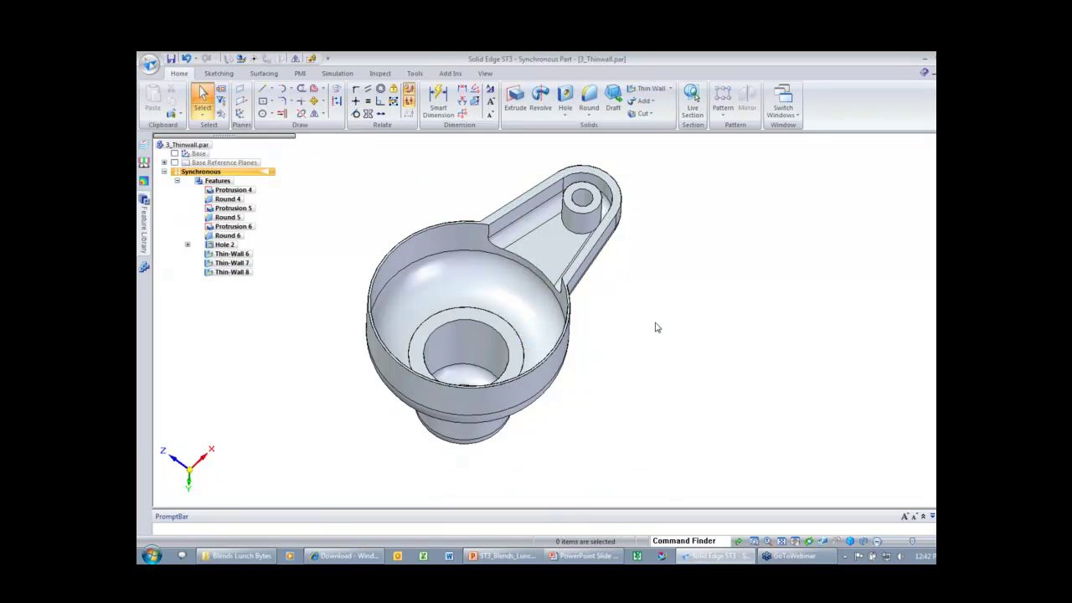
- Dimension the bowl's rim radius with Smart Dimension and set it to 48 mm
middle_drag(655, 326, 718, 346)
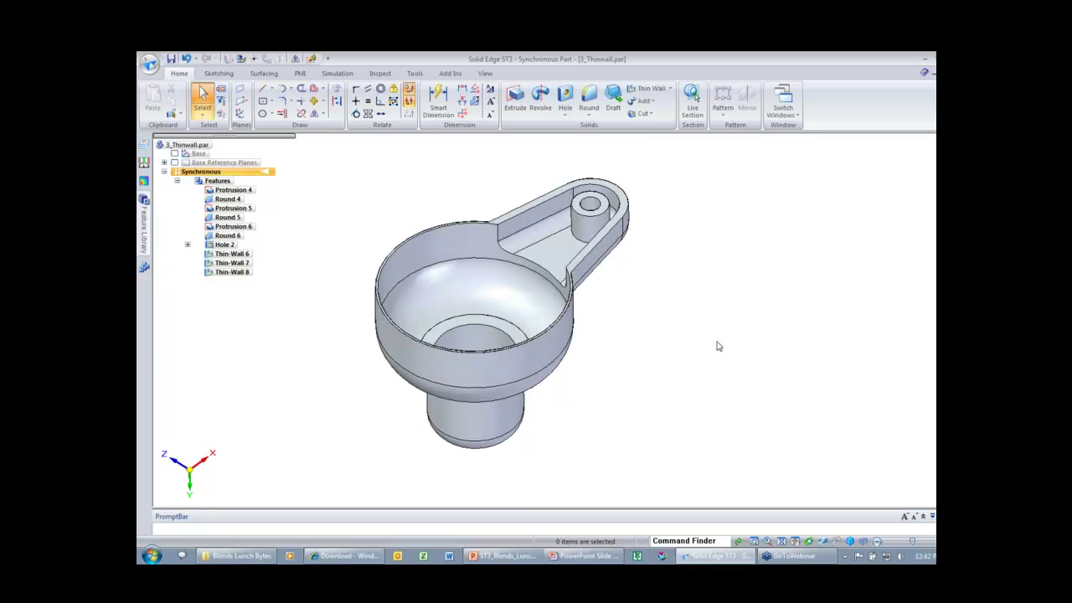
right_drag(718, 345, 689, 345)
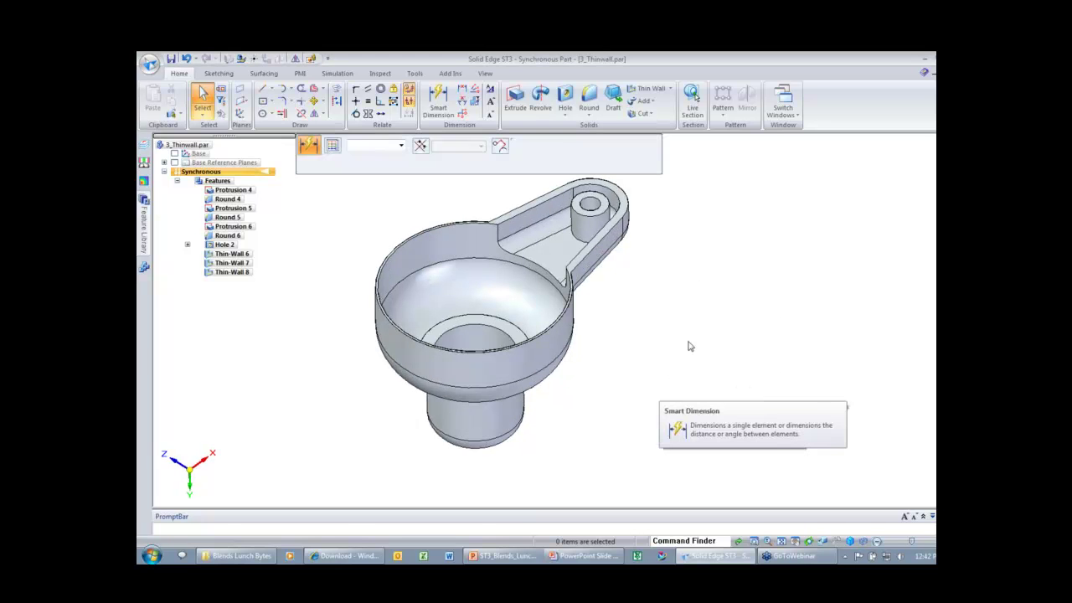
click(411, 223)
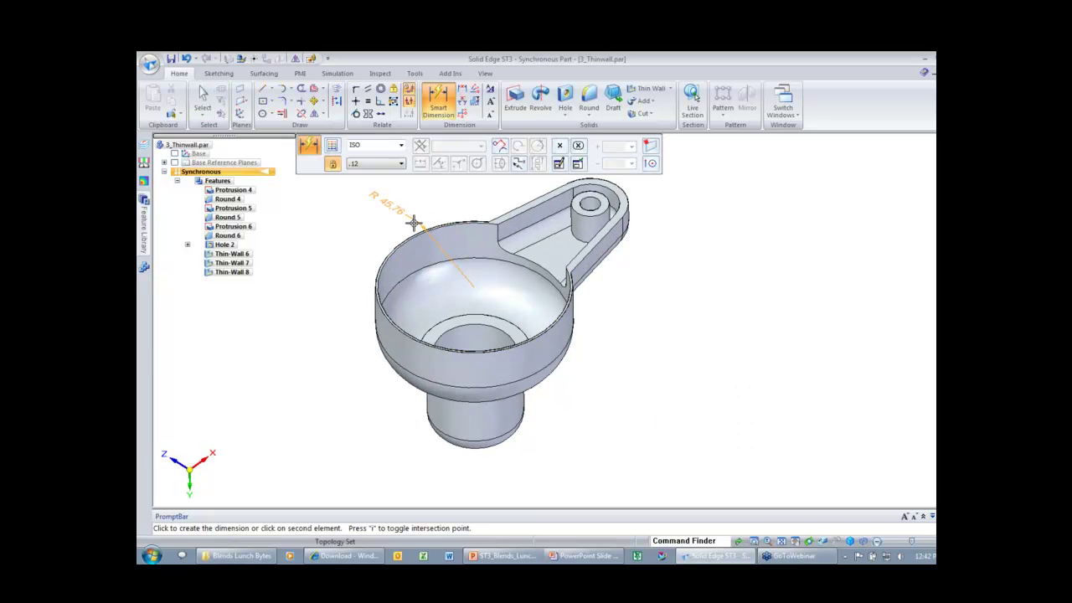
click(357, 243)
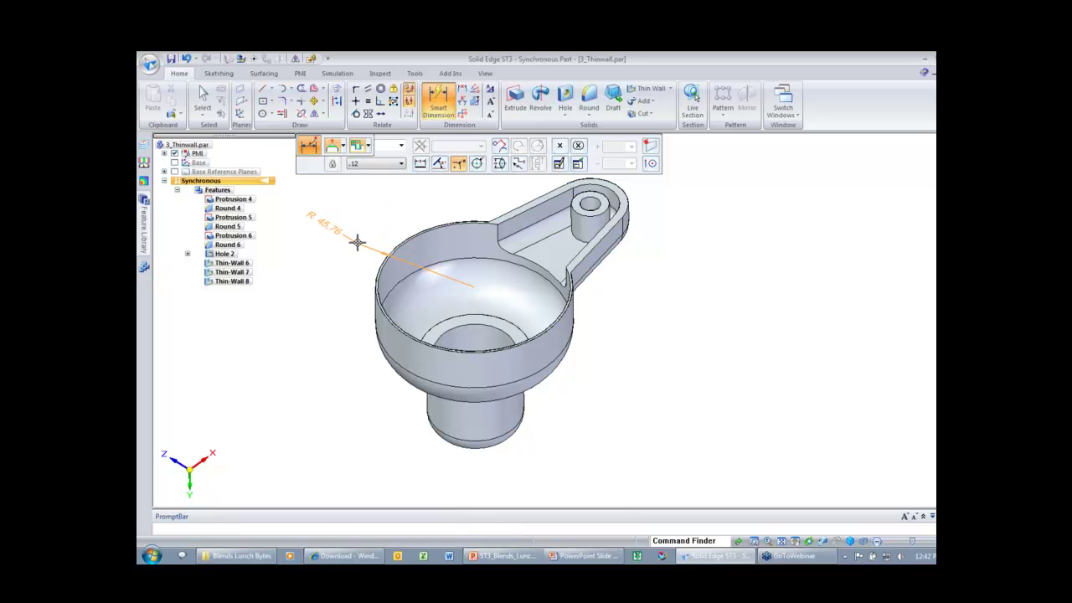
text(1)
text(48)
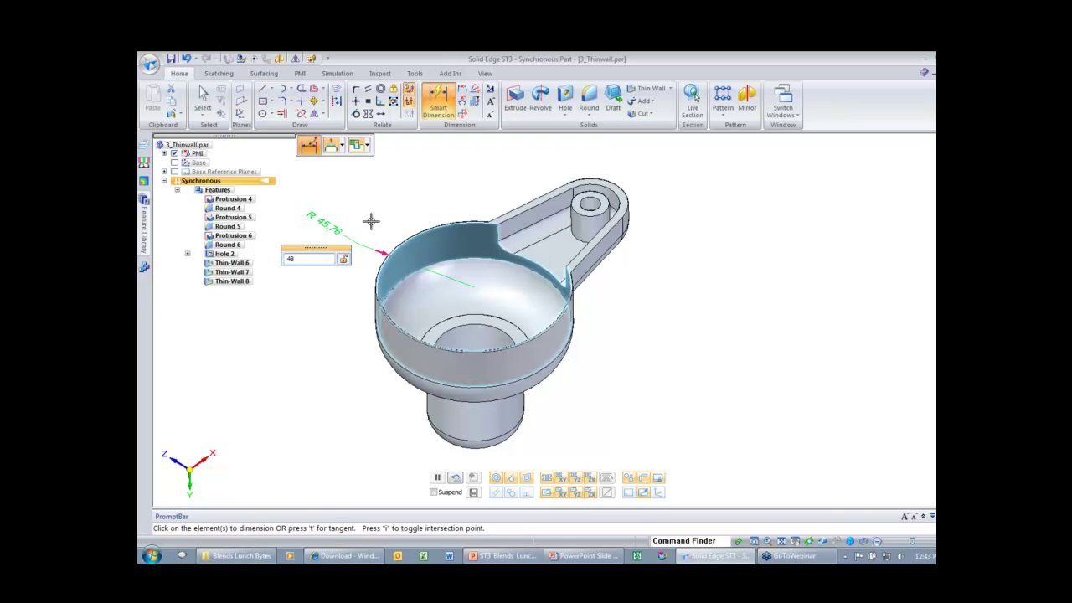
key(Return)
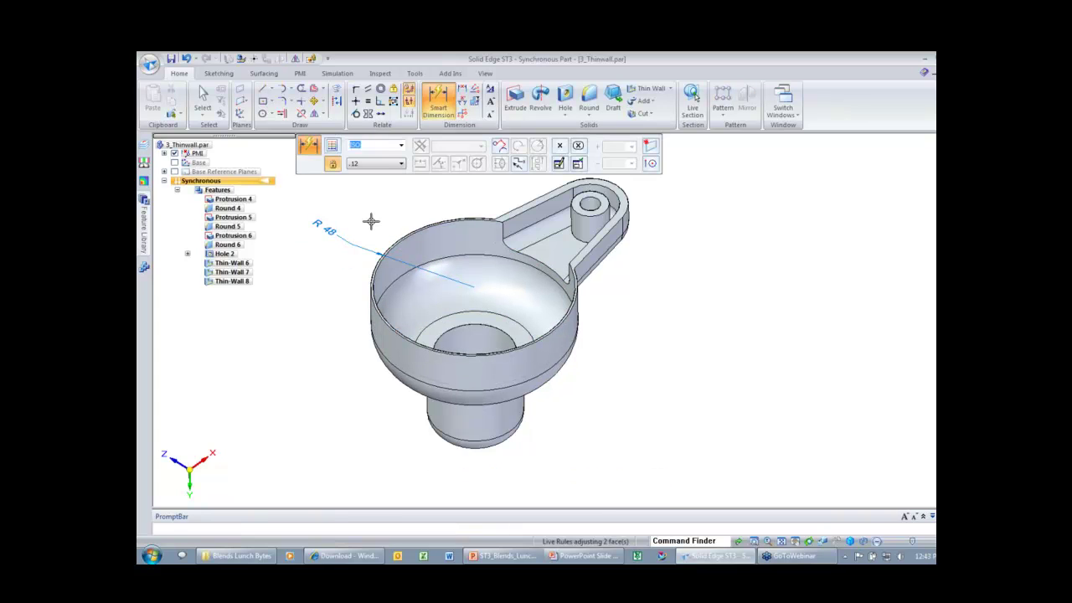
key(Escape)
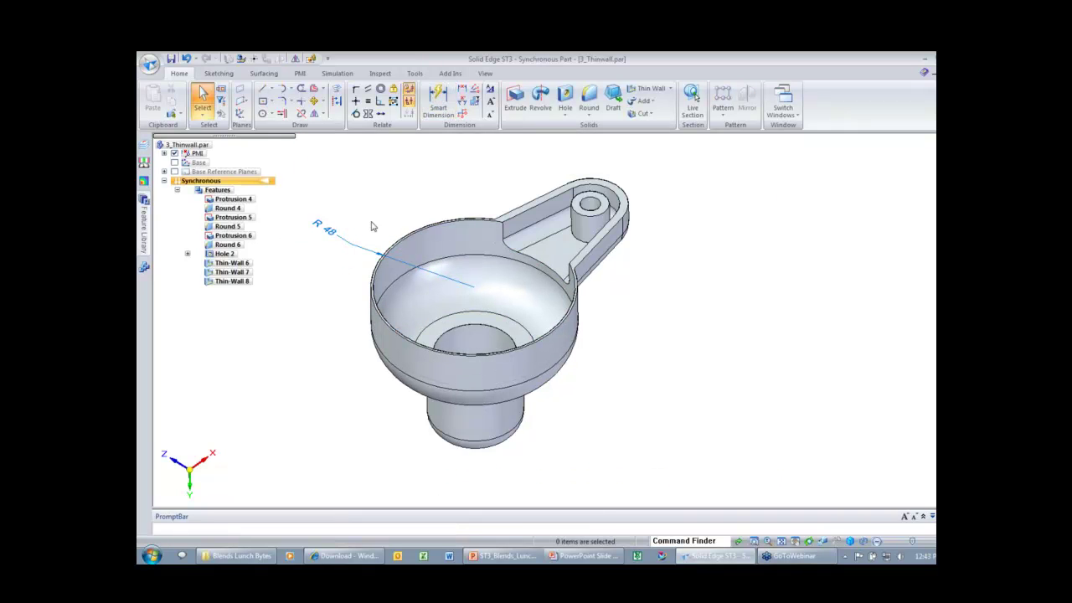
- Close 3_Thinwall.par without saving the changes
scroll(656, 321, down, 3)
scroll(655, 321, up, 1)
middle_drag(656, 321, 657, 311)
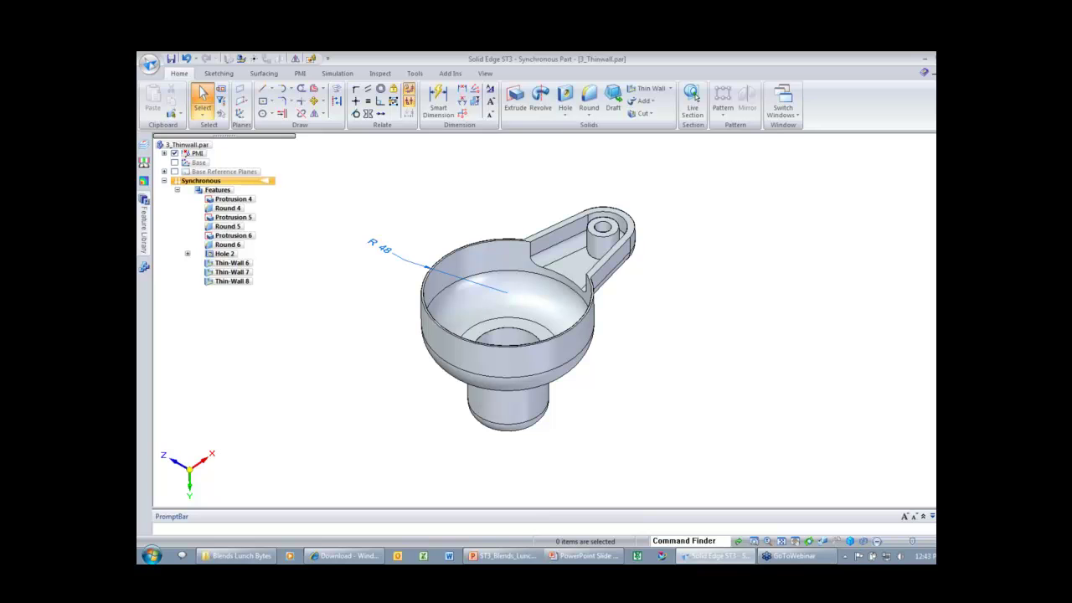
middle_drag(792, 247, 792, 247)
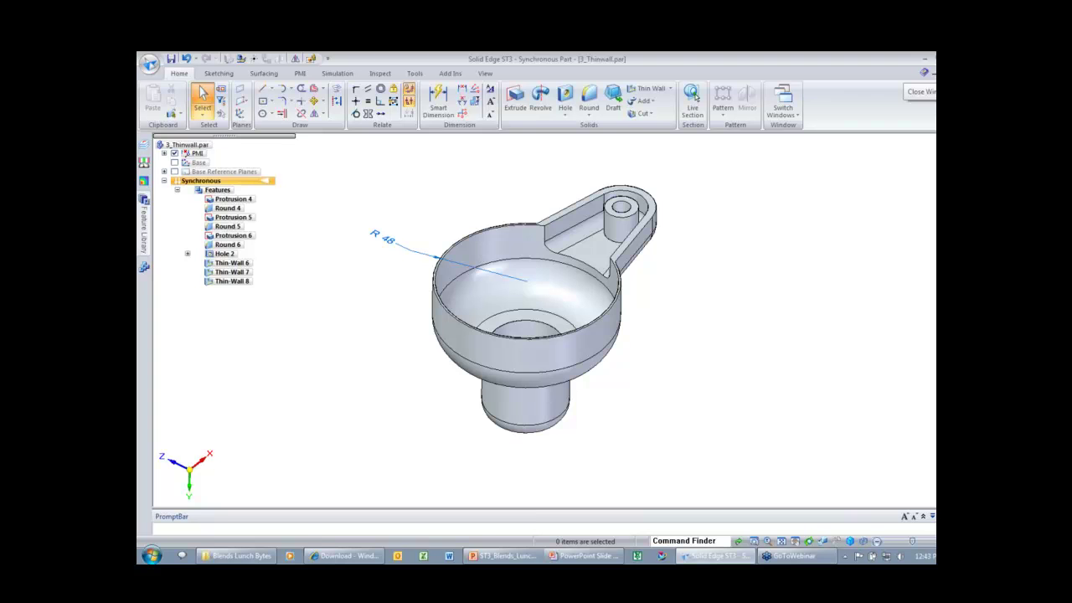
click(933, 88)
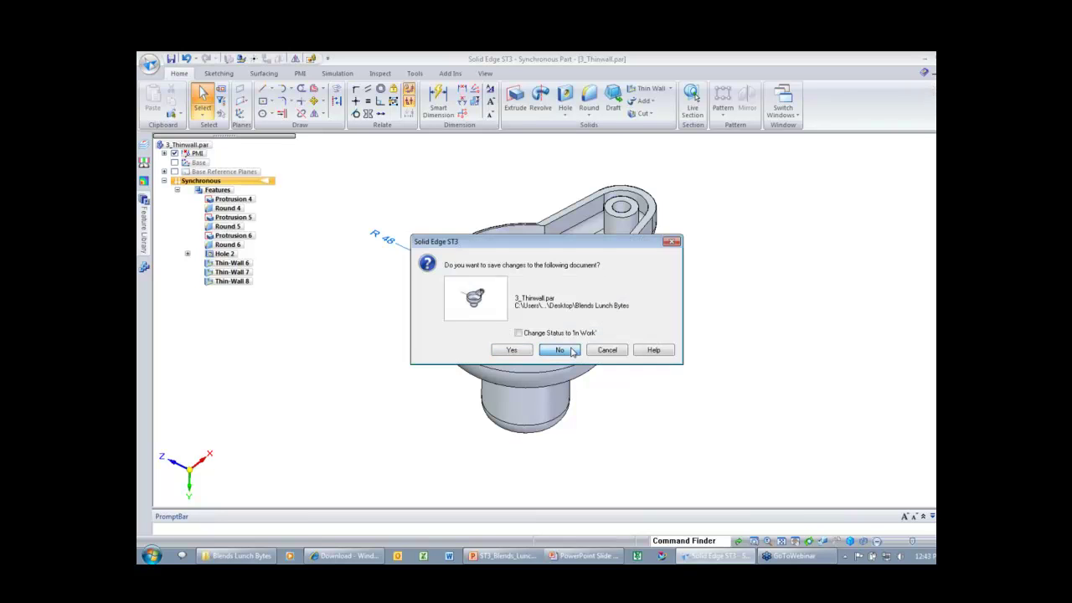
click(574, 350)
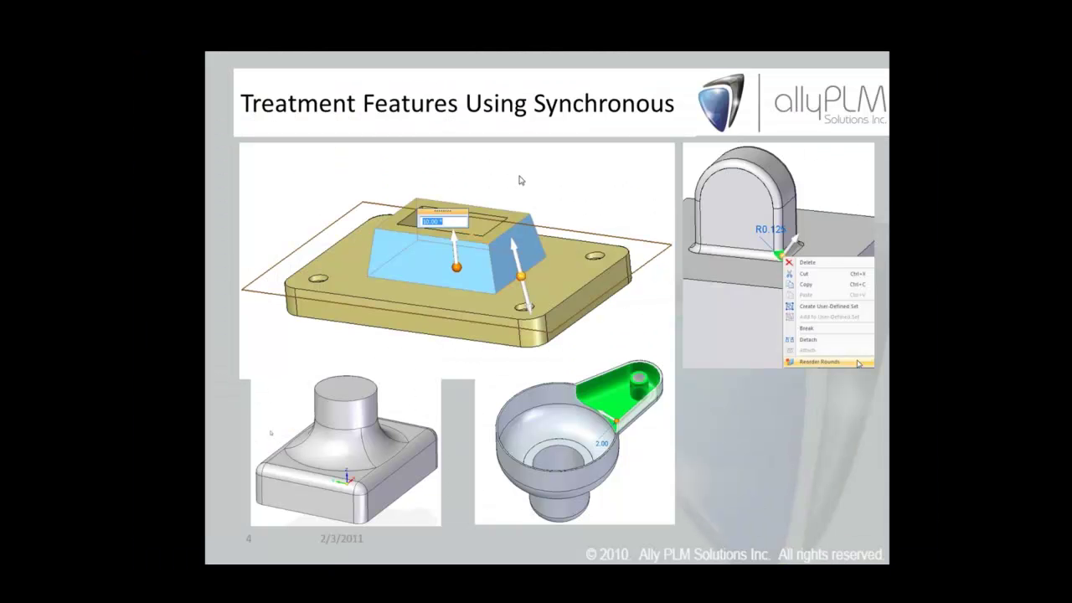
key(Right)
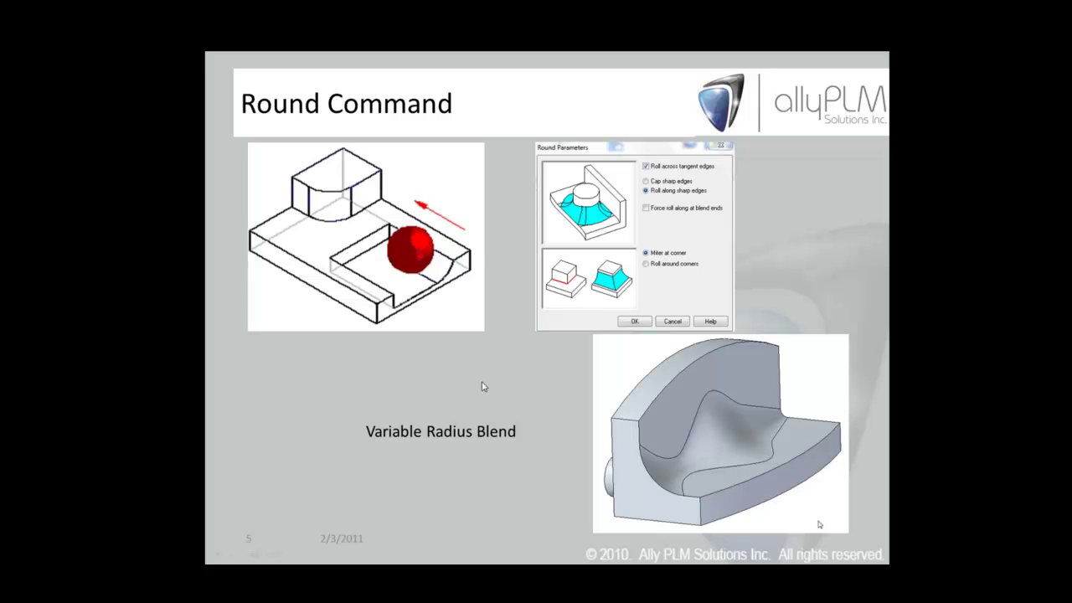
click(535, 459)
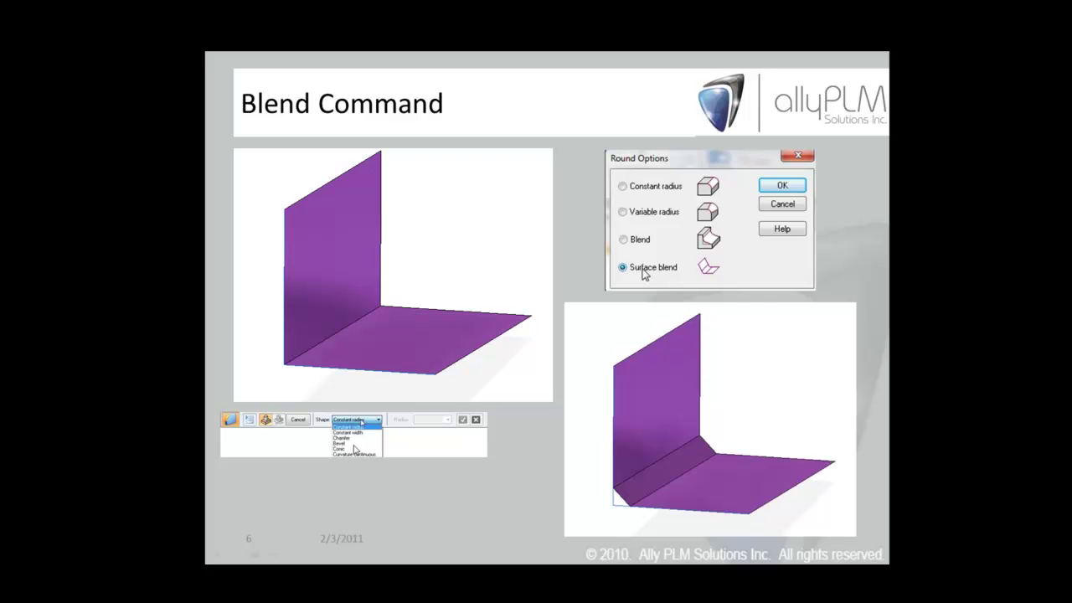
click(408, 328)
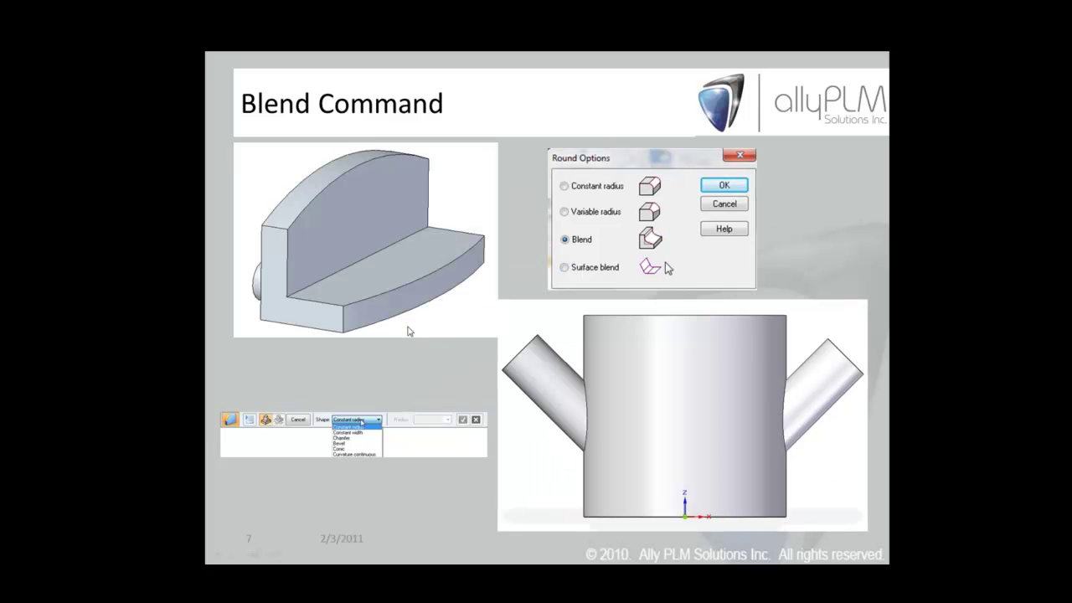
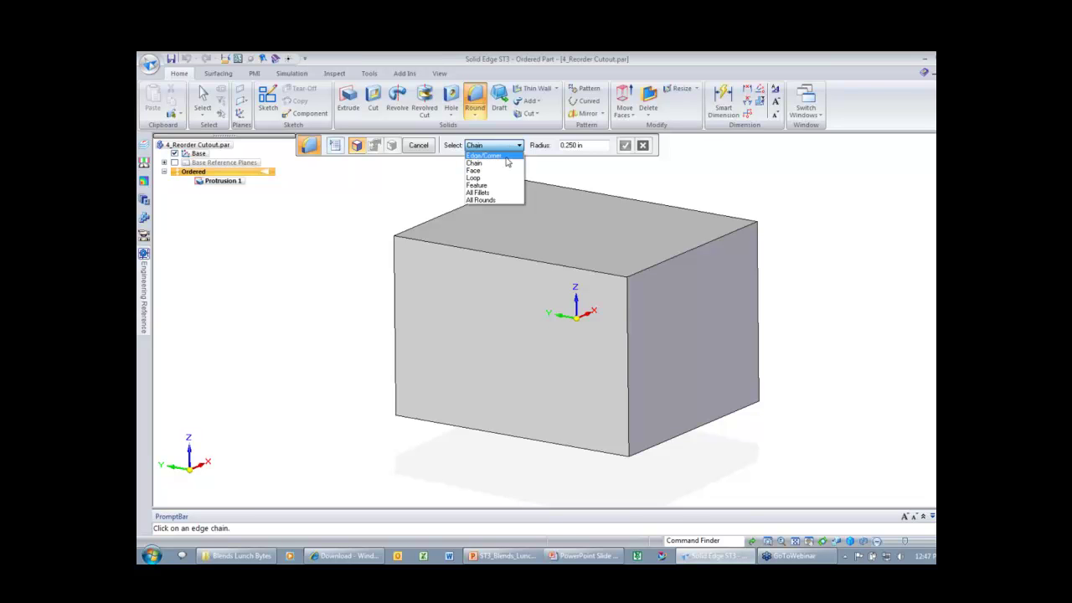
- Try the Edge/Corner, Face and Feature selection types for a 0.250 in round on the block
click(506, 156)
click(627, 301)
click(481, 144)
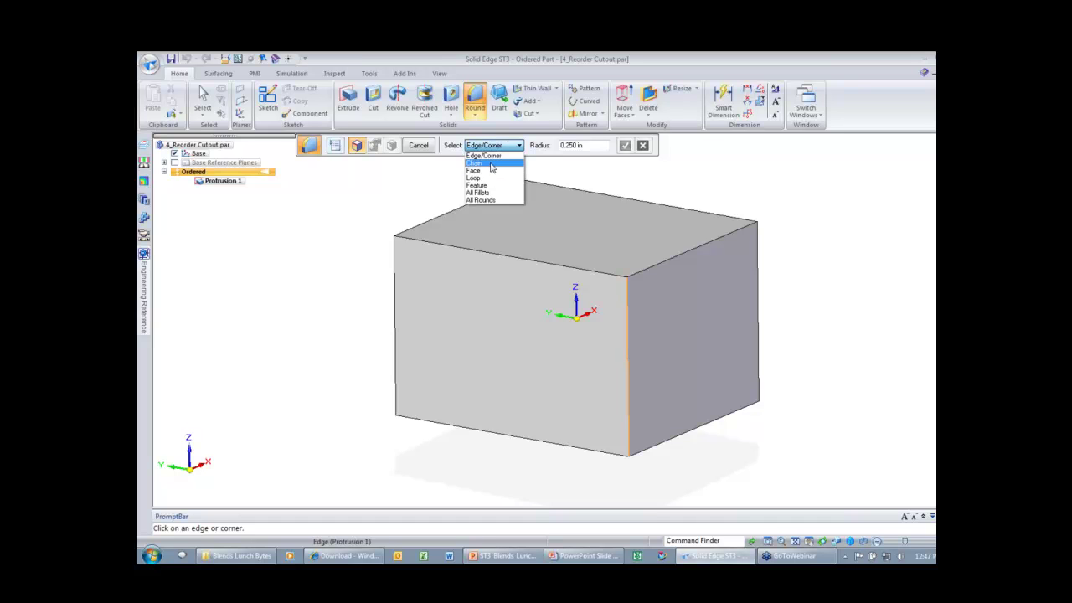
click(476, 170)
click(496, 211)
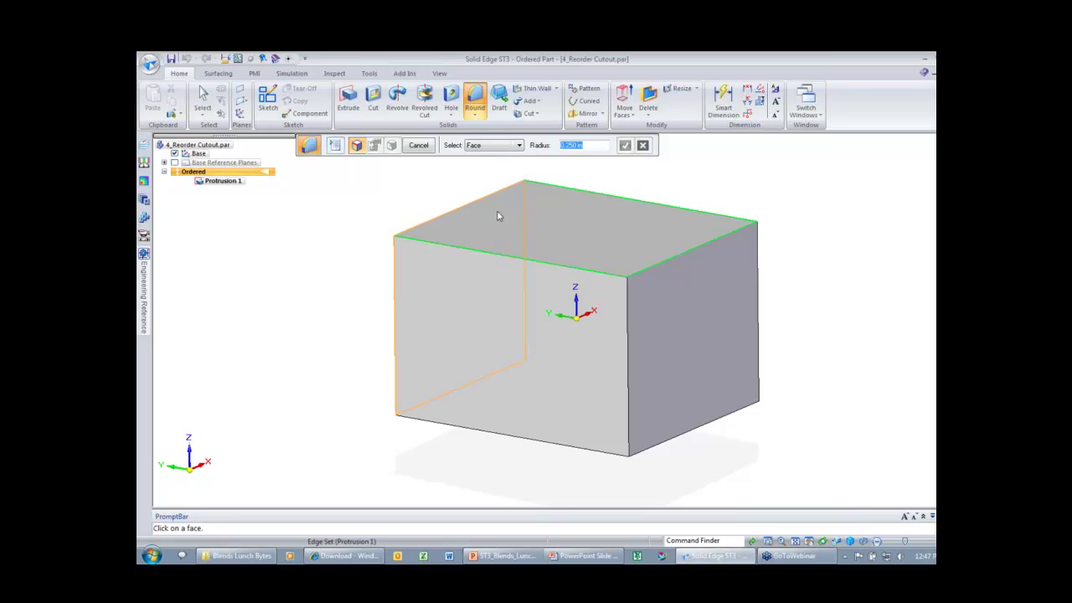
click(482, 147)
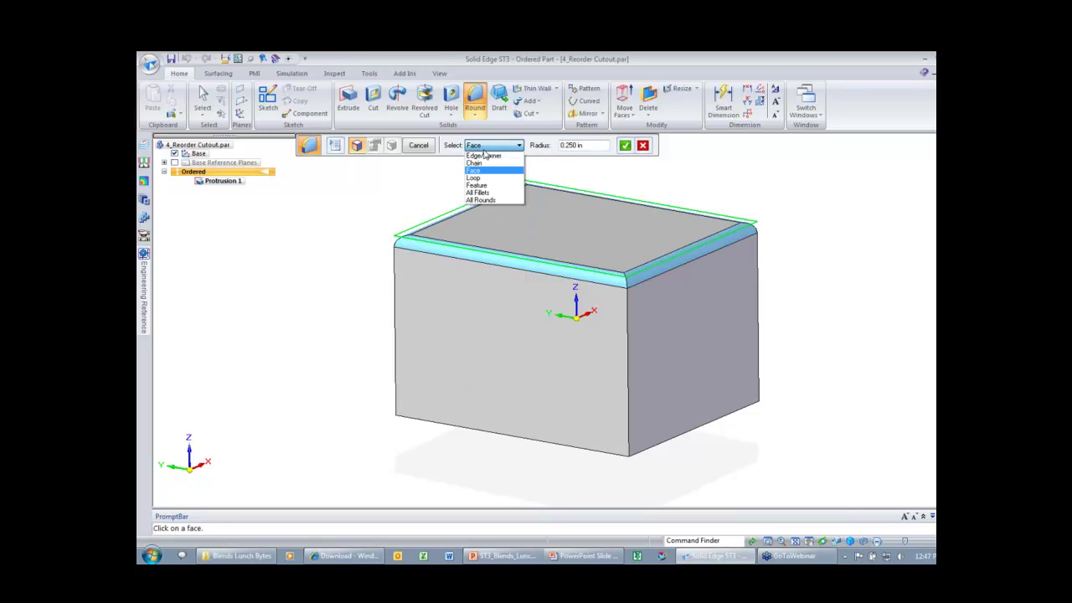
click(484, 185)
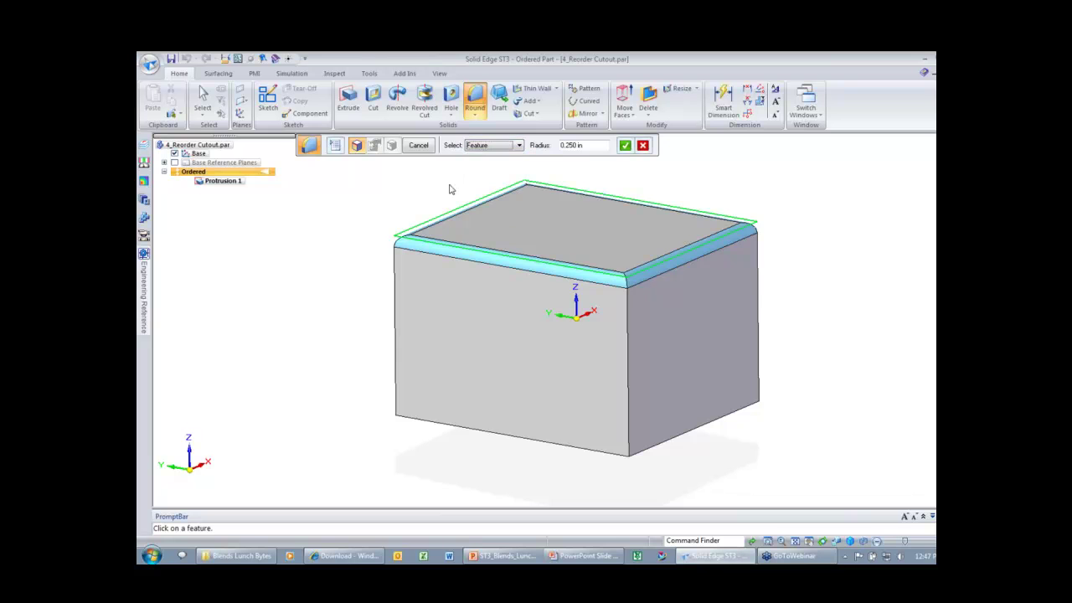
click(426, 244)
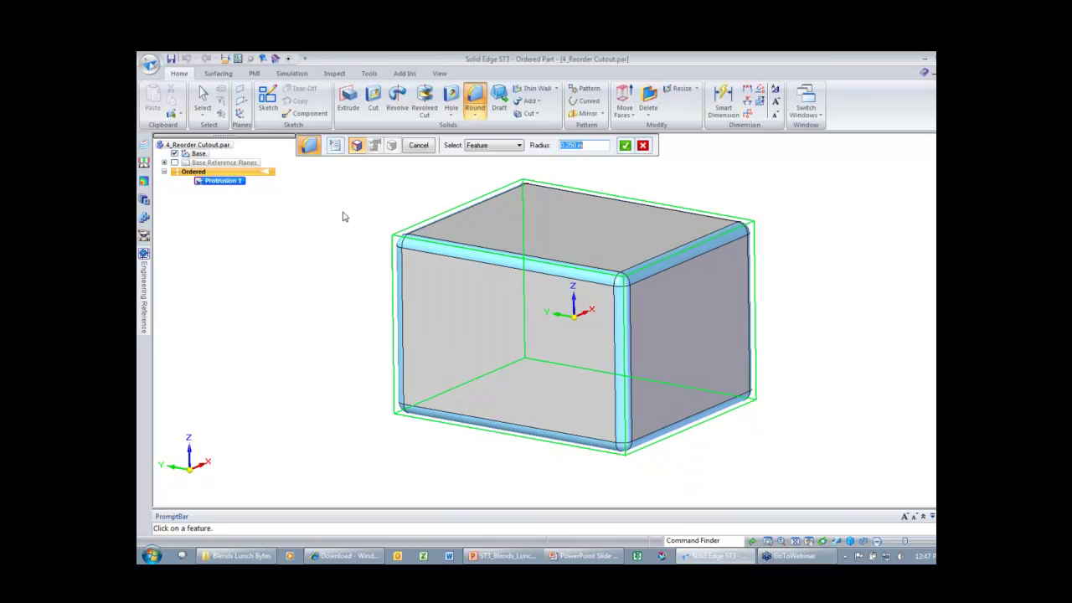
click(417, 146)
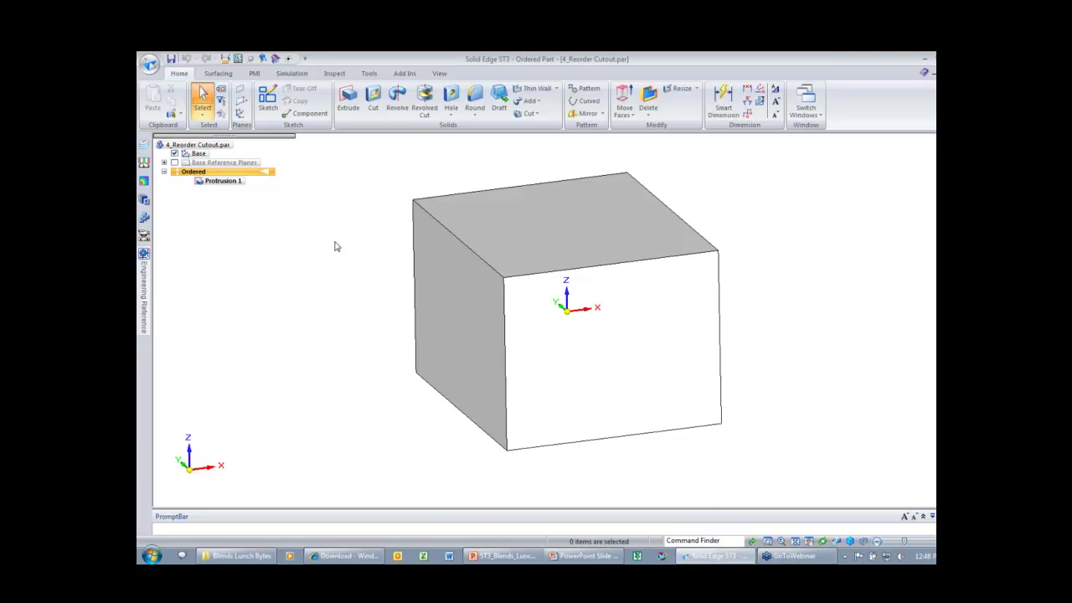
- Round the edges around the block's positive-X end face by 0.250 in using Chain edge selection
right_drag(754, 191, 751, 233)
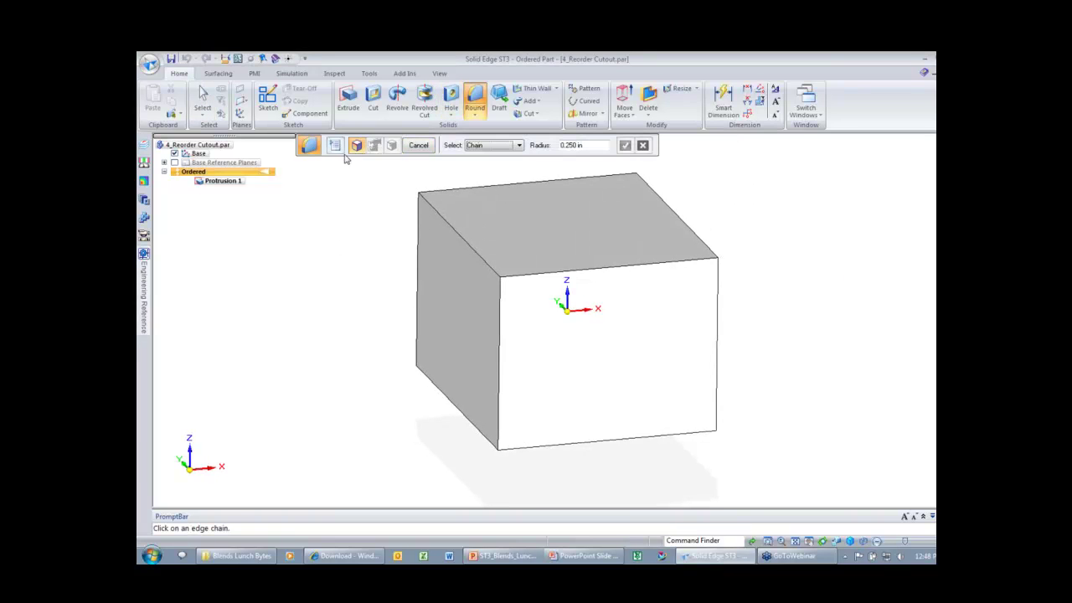
click(492, 147)
click(490, 163)
click(678, 243)
click(594, 327)
click(703, 394)
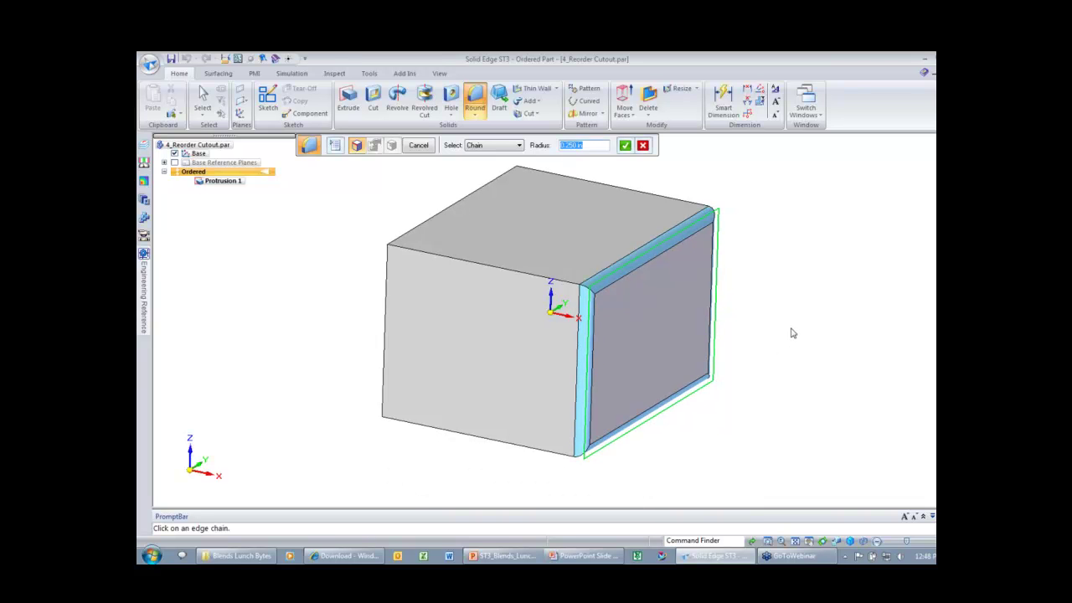
click(625, 145)
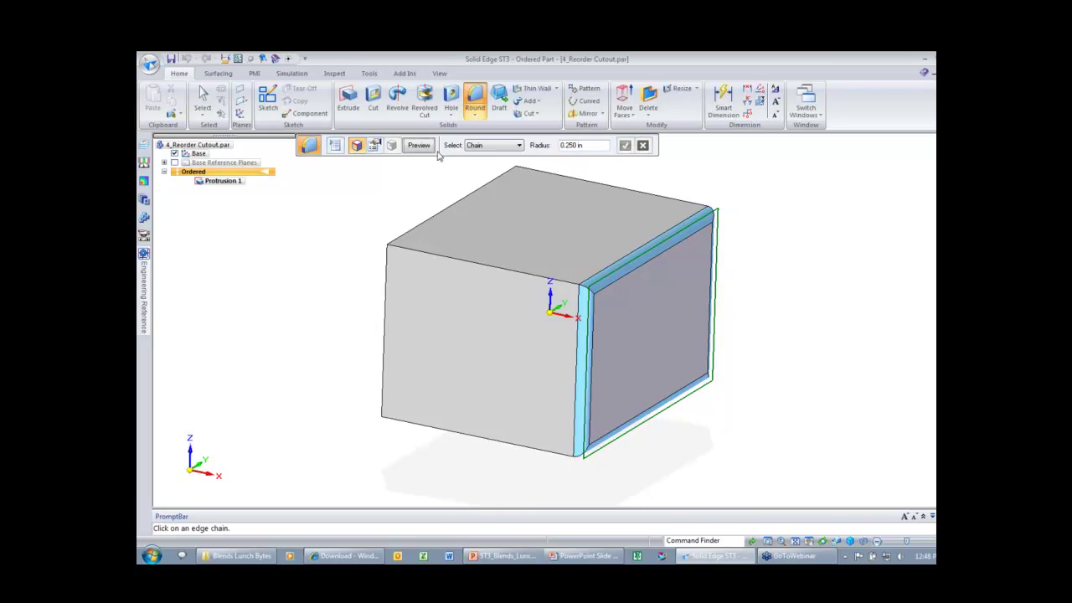
click(421, 146)
- Round all edges of the block's opposite, negative-X end face by 0.250 in using Face selection
middle_drag(435, 155, 438, 238)
click(519, 145)
click(493, 175)
click(438, 238)
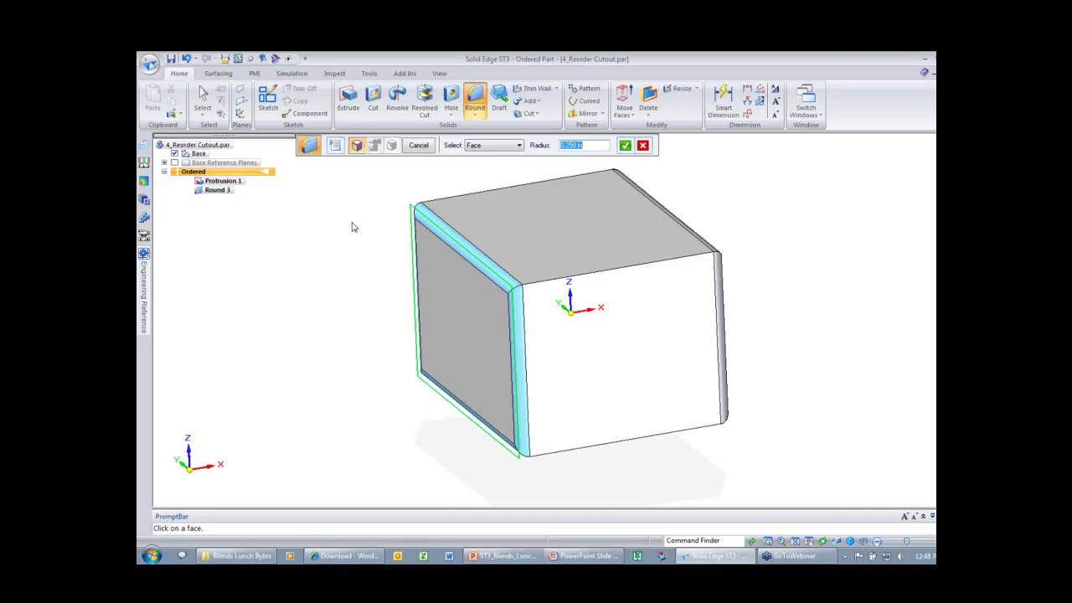
key(Return)
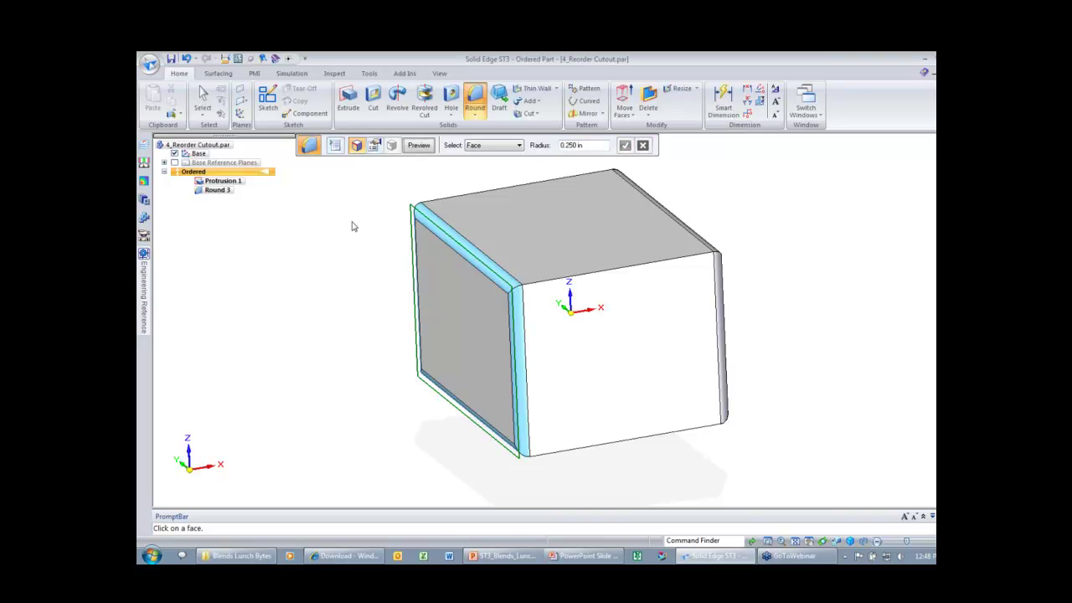
key(Return)
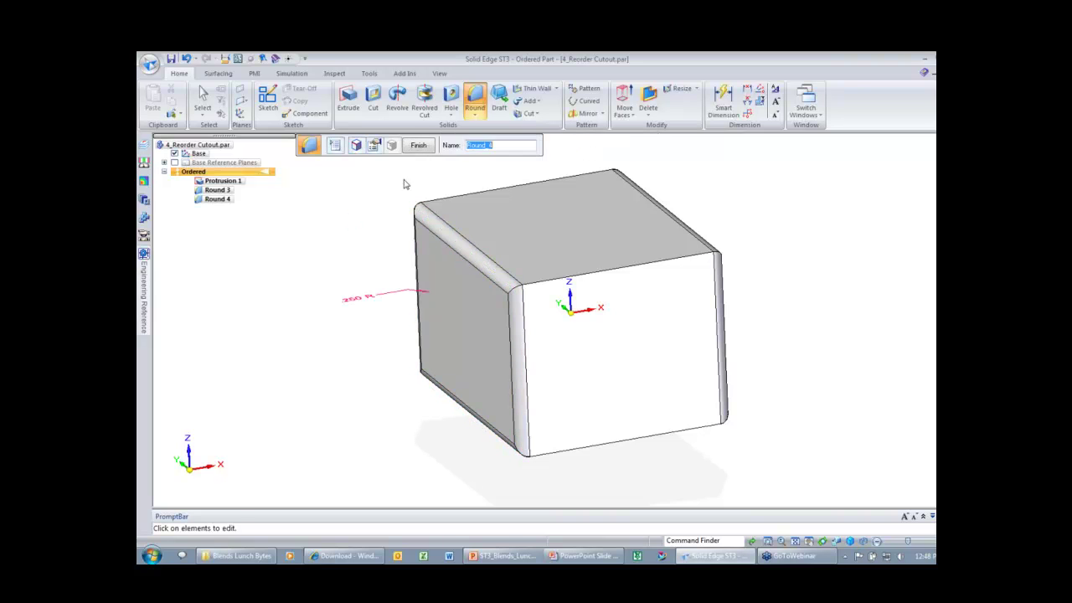
click(417, 146)
key(Escape)
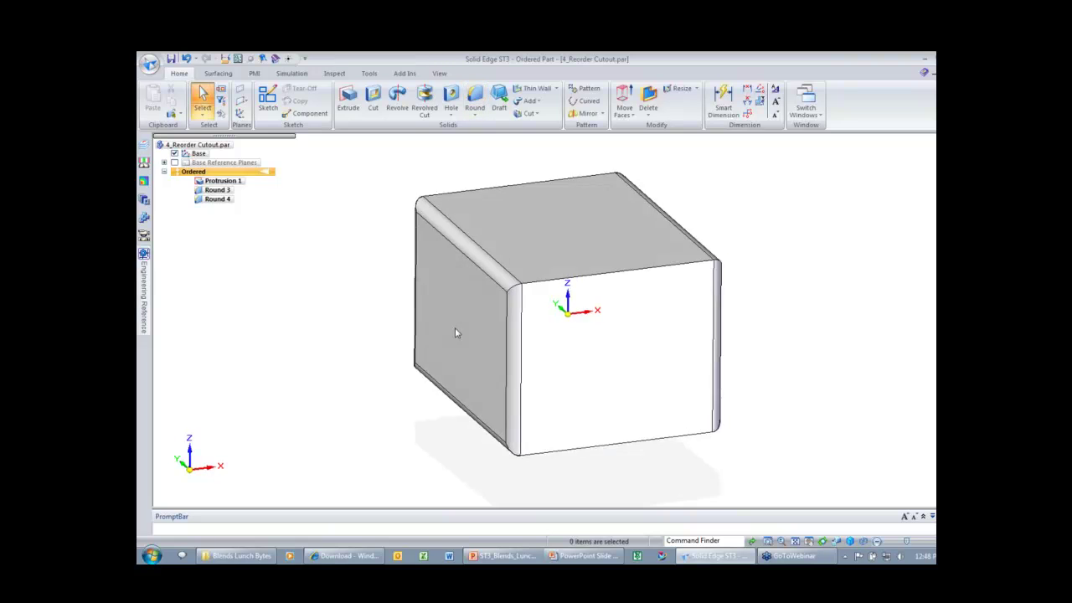
- Roll the ordered feature history back to Protrusion 1, before the two rounds
middle_drag(386, 321, 694, 343)
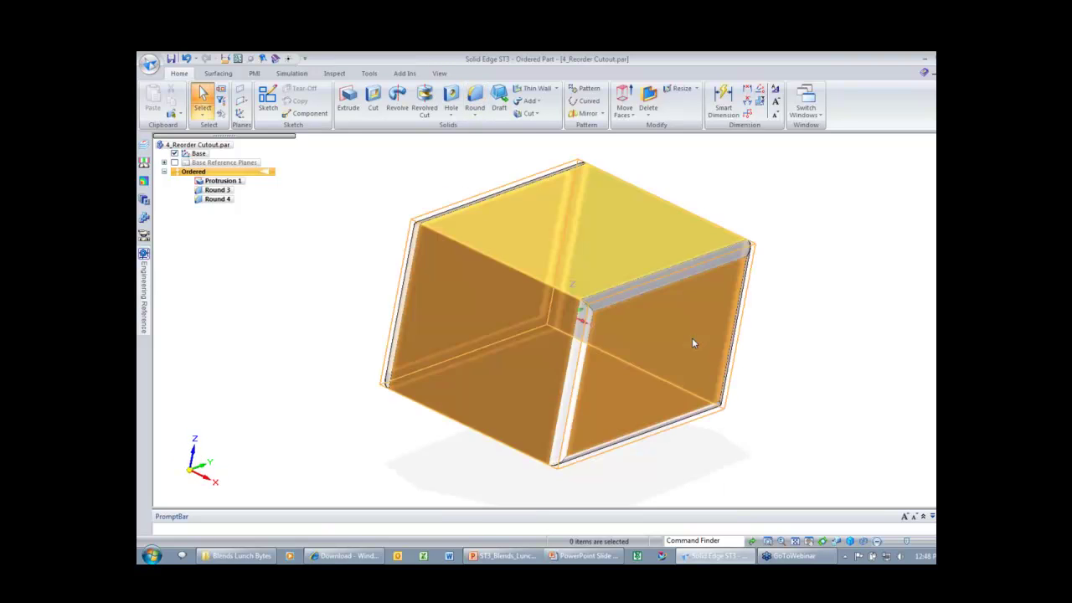
mouse_move(772, 344)
middle_down()
mouse_move(318, 277)
mouse_move(347, 270)
middle_up()
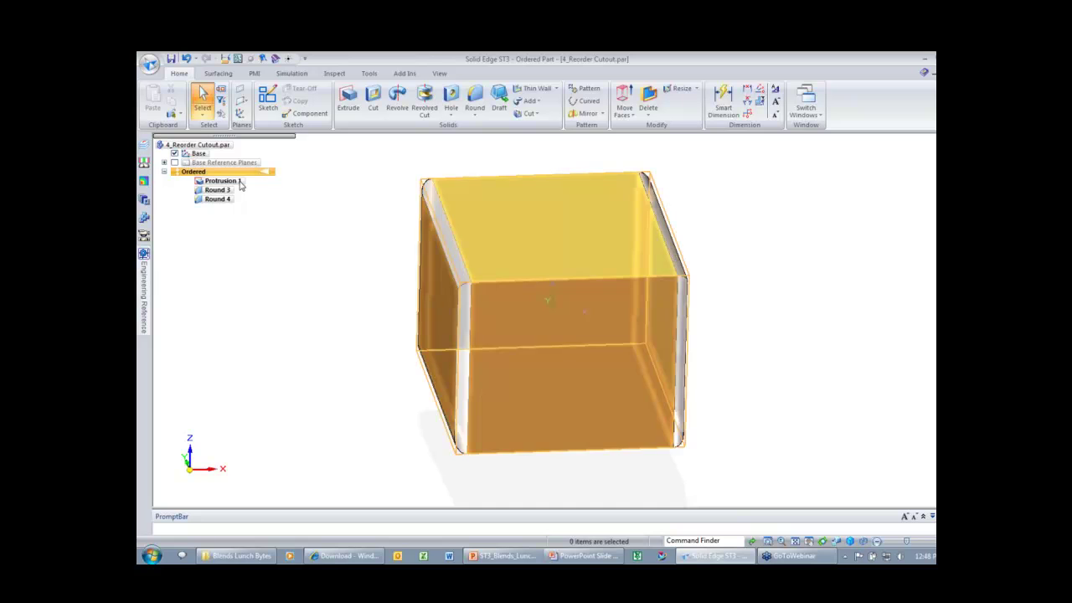
right_click(241, 185)
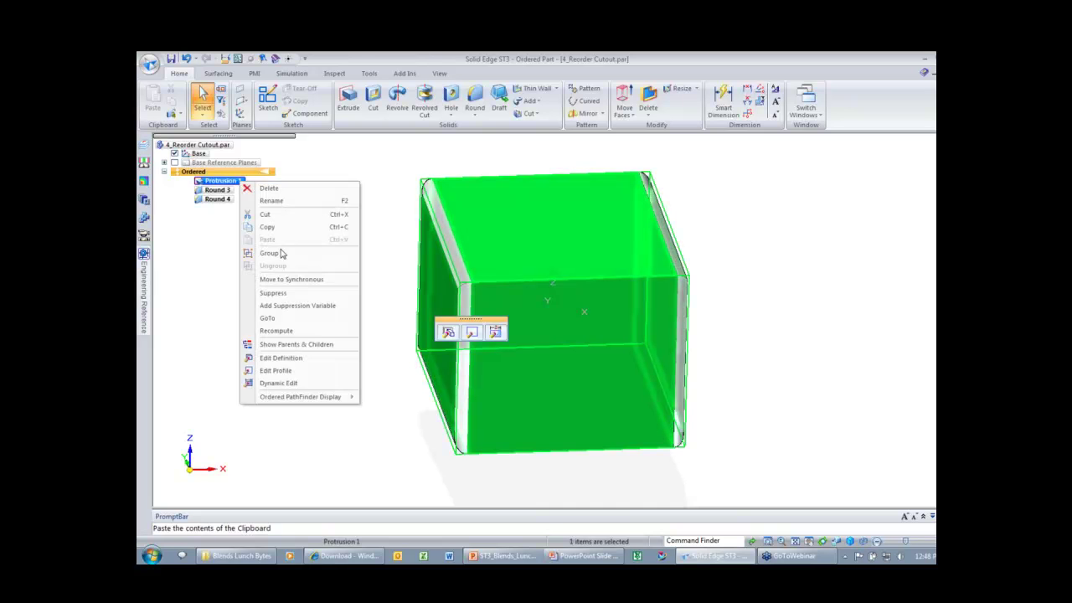
click(289, 320)
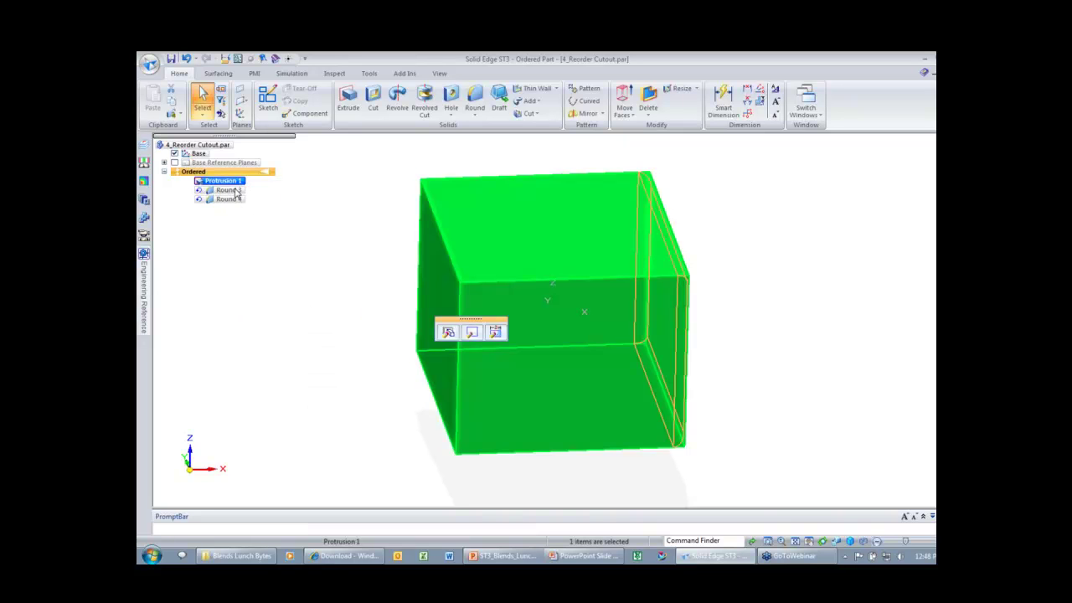
middle_drag(288, 222, 318, 238)
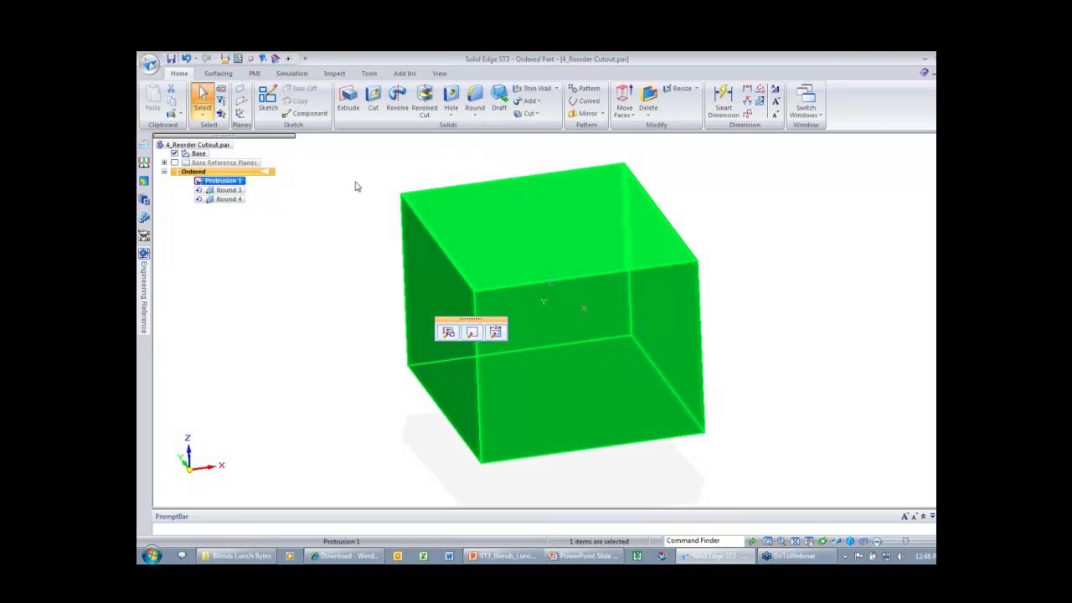
- Sketch an open U-shaped cut profile on the block's negative-X end face, extending past its upper edge
click(372, 100)
click(637, 366)
click(490, 173)
click(491, 264)
click(597, 264)
click(597, 167)
key(Escape)
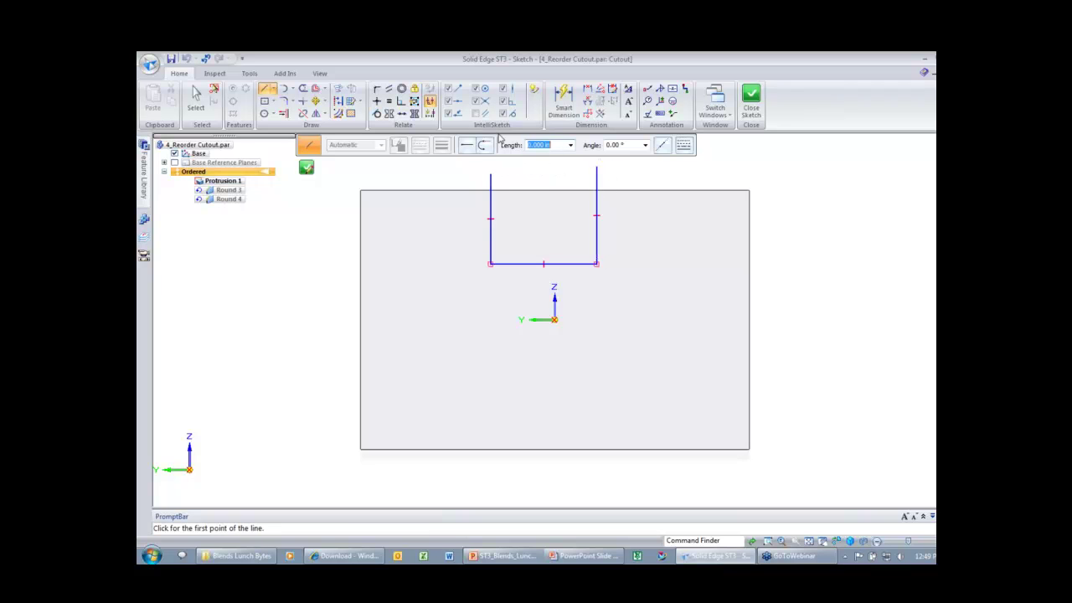
- Align the midpoint of the profile's bottom line vertically with the origin
click(376, 100)
click(544, 264)
click(555, 318)
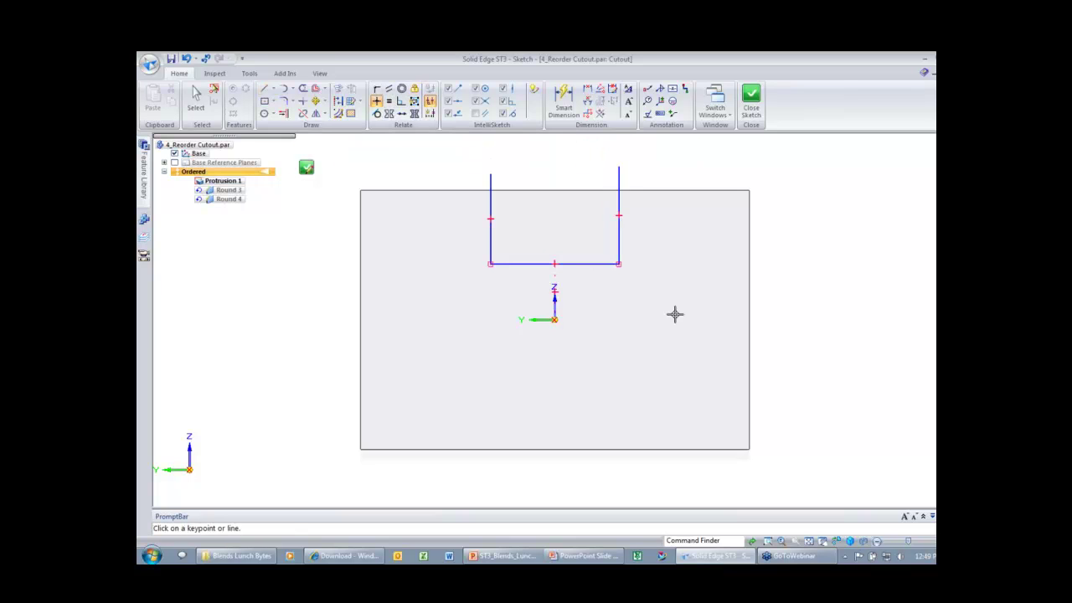
- Dimension the profile's bottom line to 2 in long and 1 in above the origin
right_drag(698, 314, 674, 314)
click(587, 265)
click(582, 281)
text(2)
key(Return)
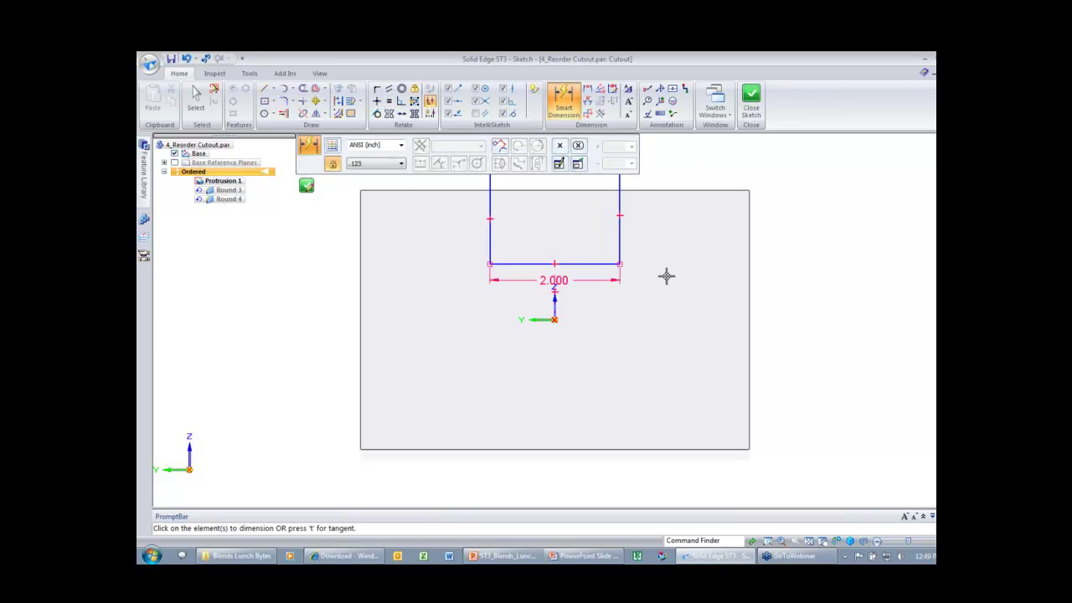
right_drag(662, 277, 614, 275)
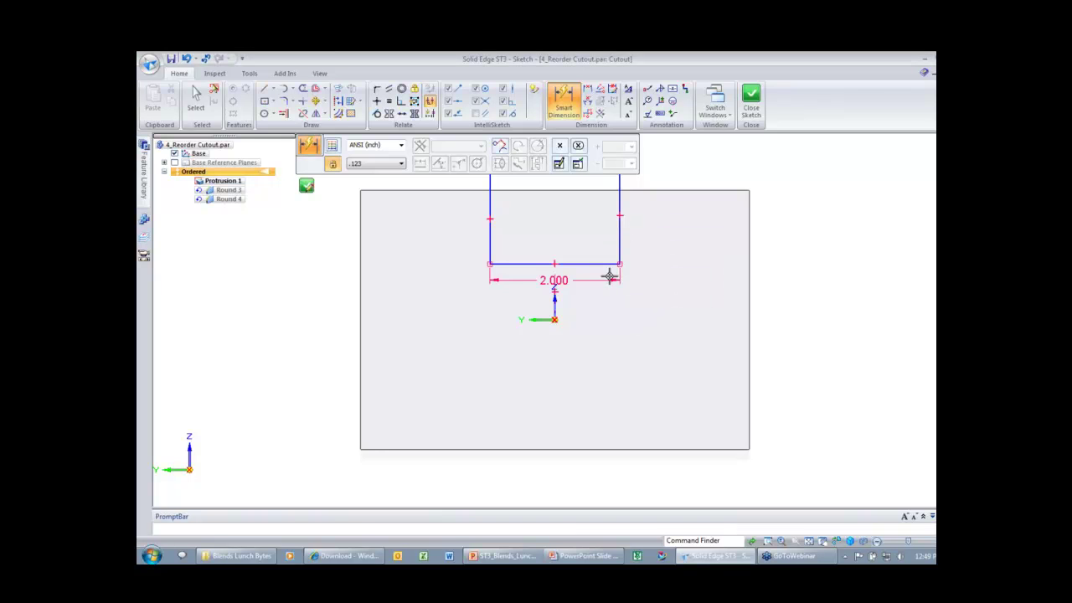
click(605, 267)
click(554, 319)
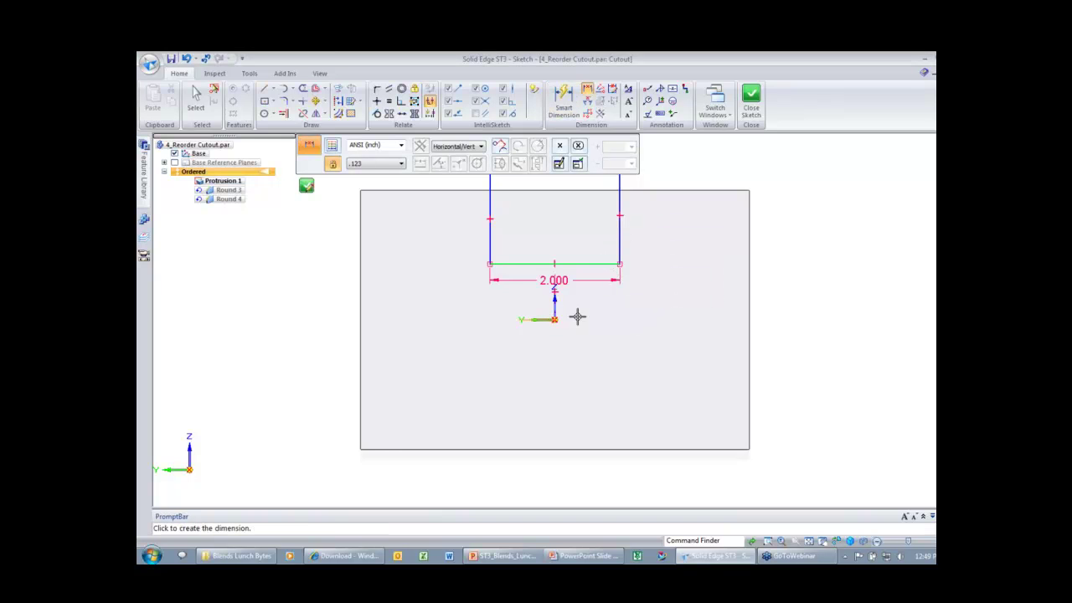
click(670, 303)
text(1)
key(Return)
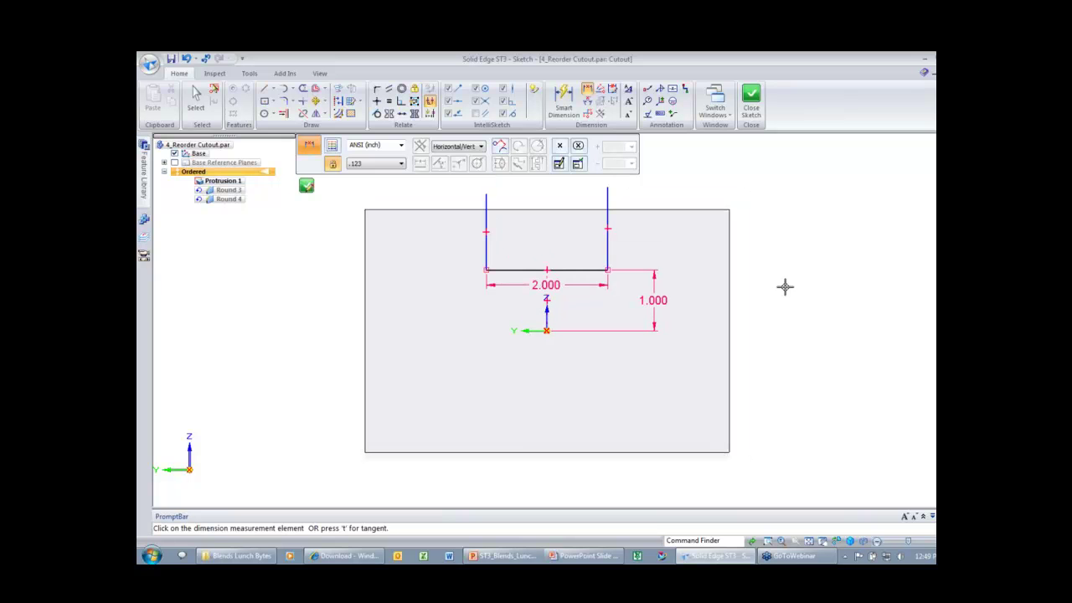
- Finish the sketch and cut the U-shaped slot through the full length of the block
right_drag(773, 268, 762, 248)
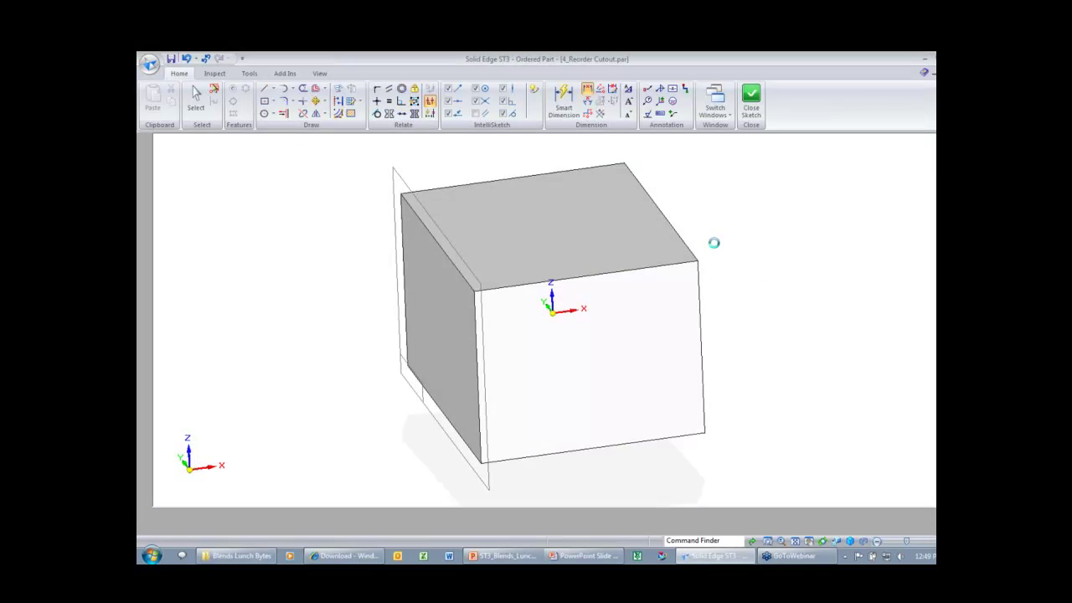
click(662, 210)
click(713, 176)
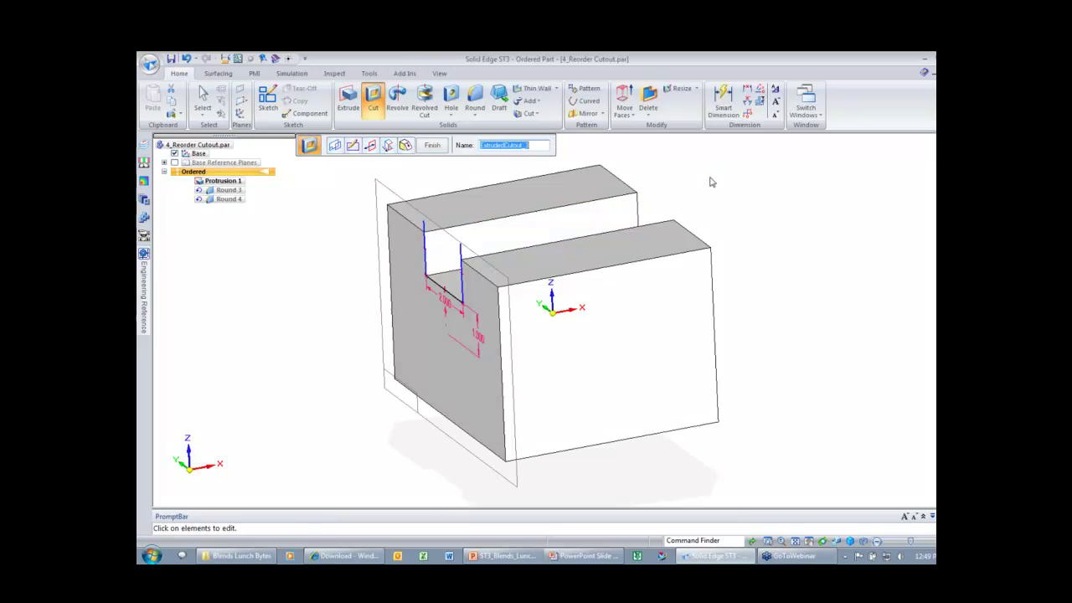
click(432, 145)
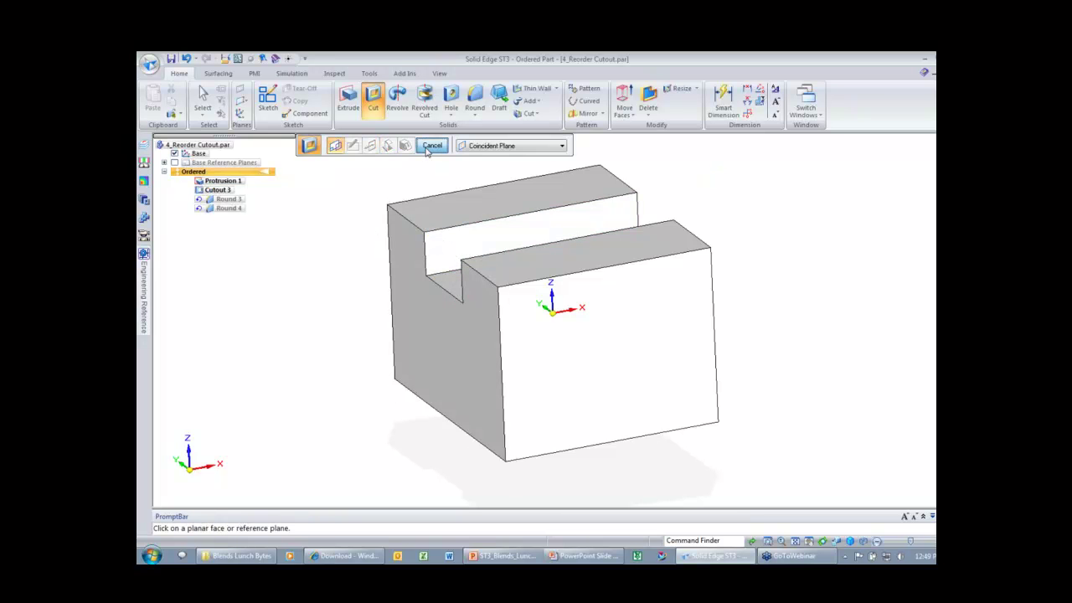
key(Escape)
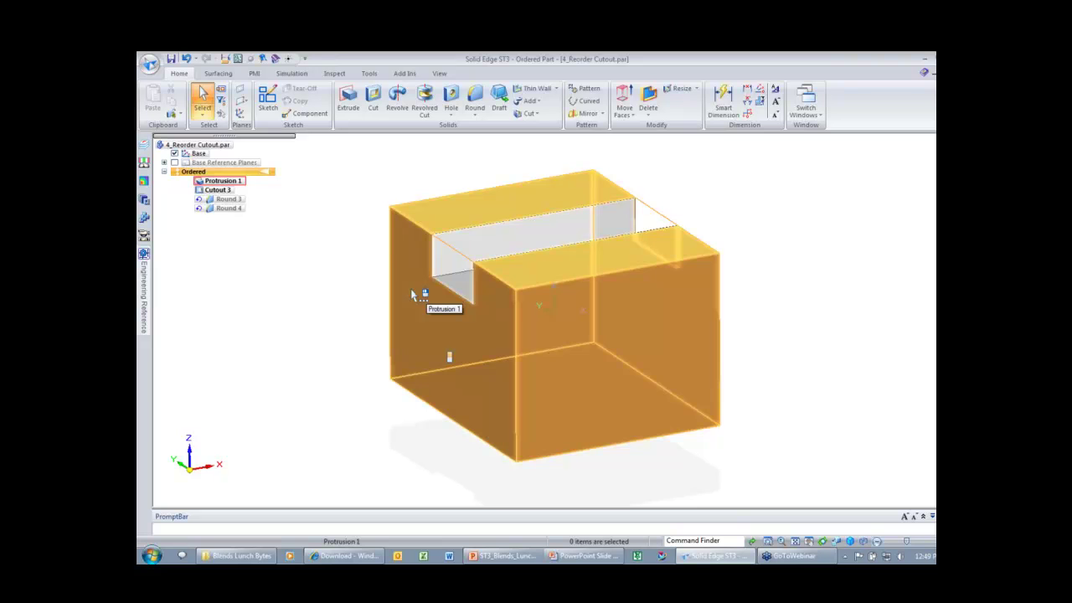
- Roll the feature history forward to Round 4 so both rounds recompute after the cutout
middle_drag(412, 289, 619, 335)
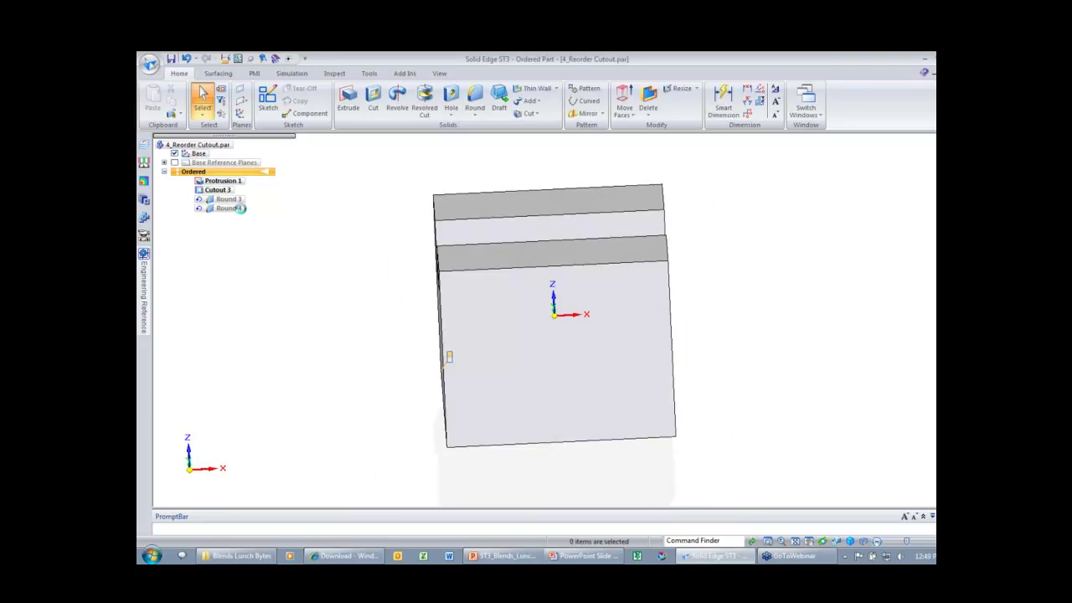
right_click(240, 212)
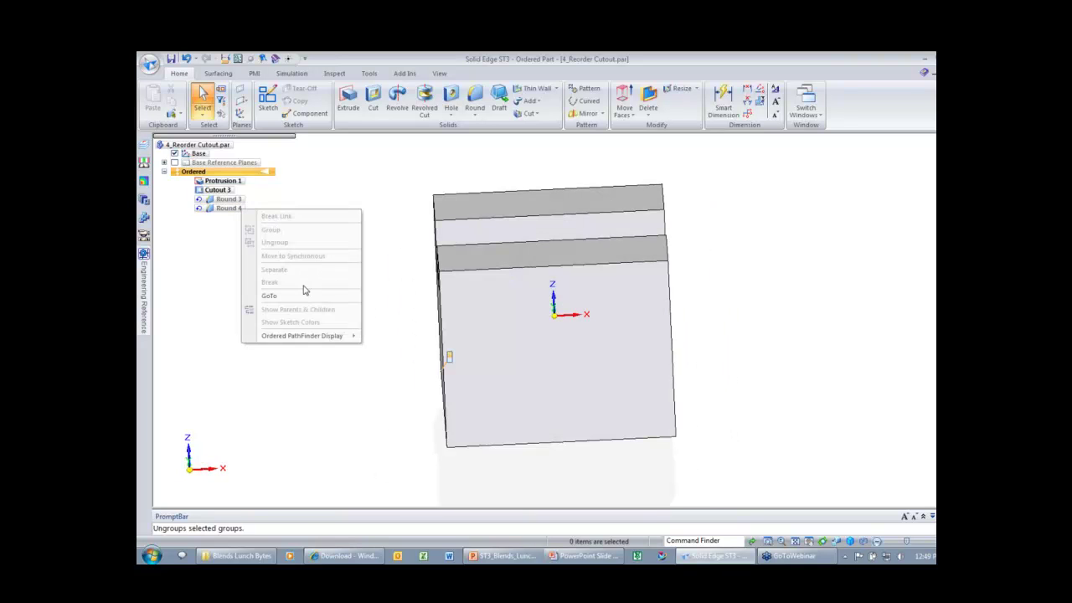
click(304, 293)
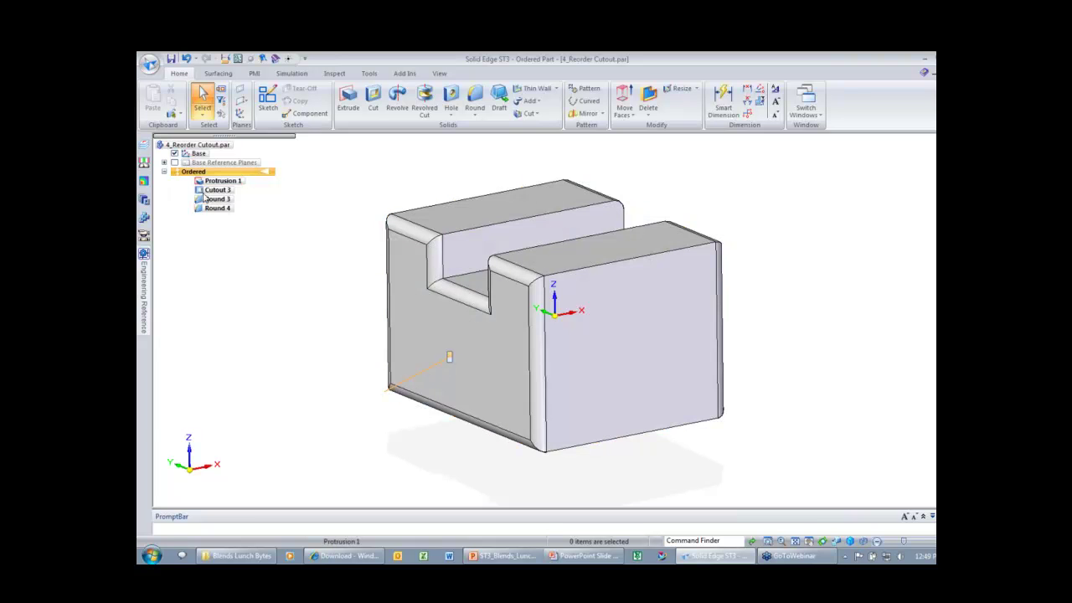
middle_drag(312, 211, 802, 290)
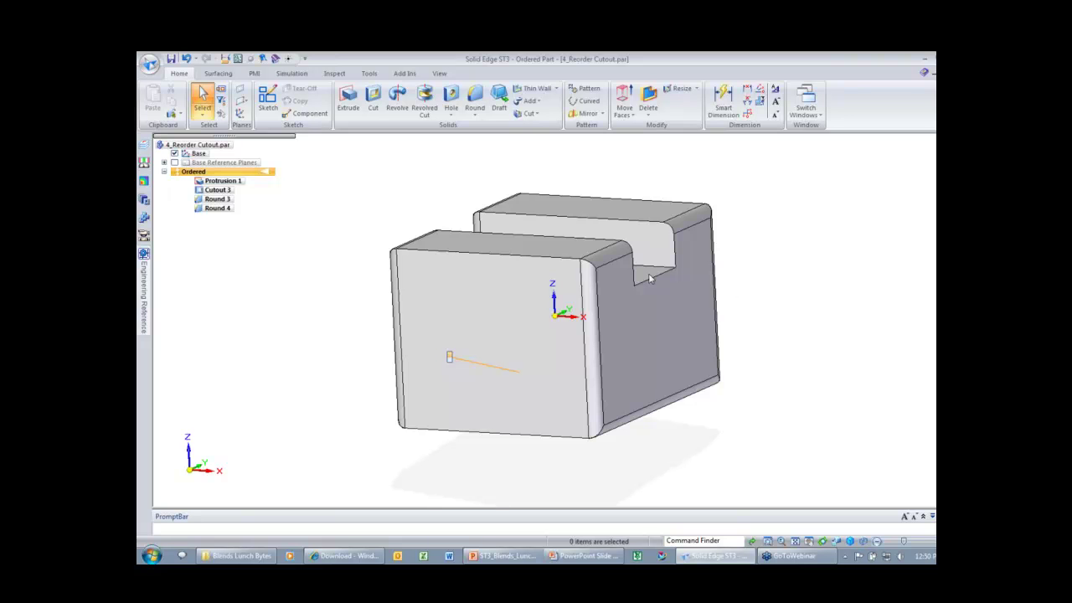
middle_drag(793, 260, 794, 260)
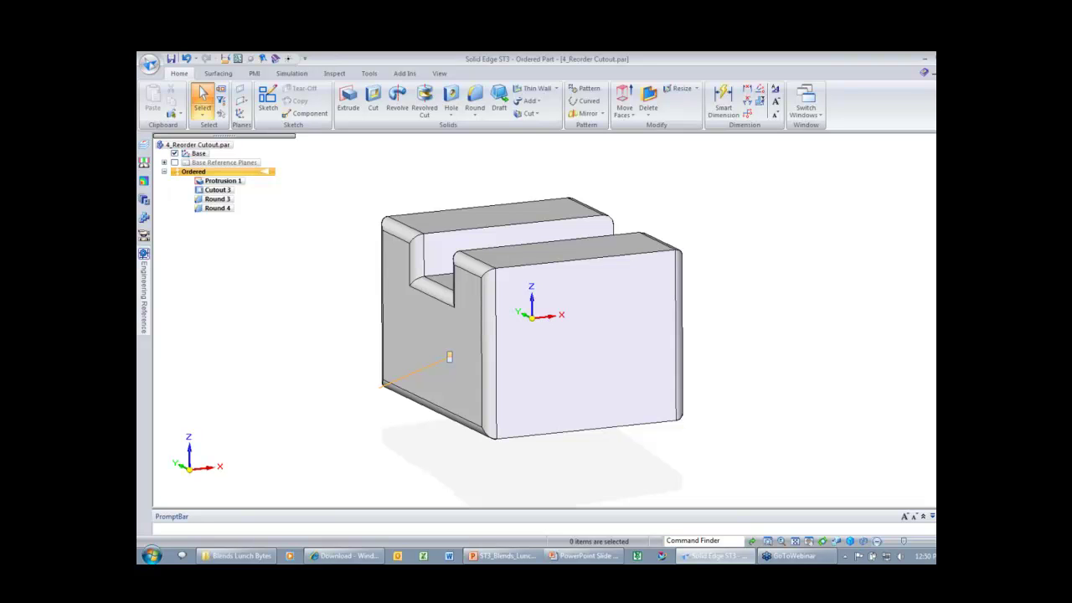
- Close 4_Reorder Cutout.par and open 5_Round Options.par
click(950, 74)
click(571, 349)
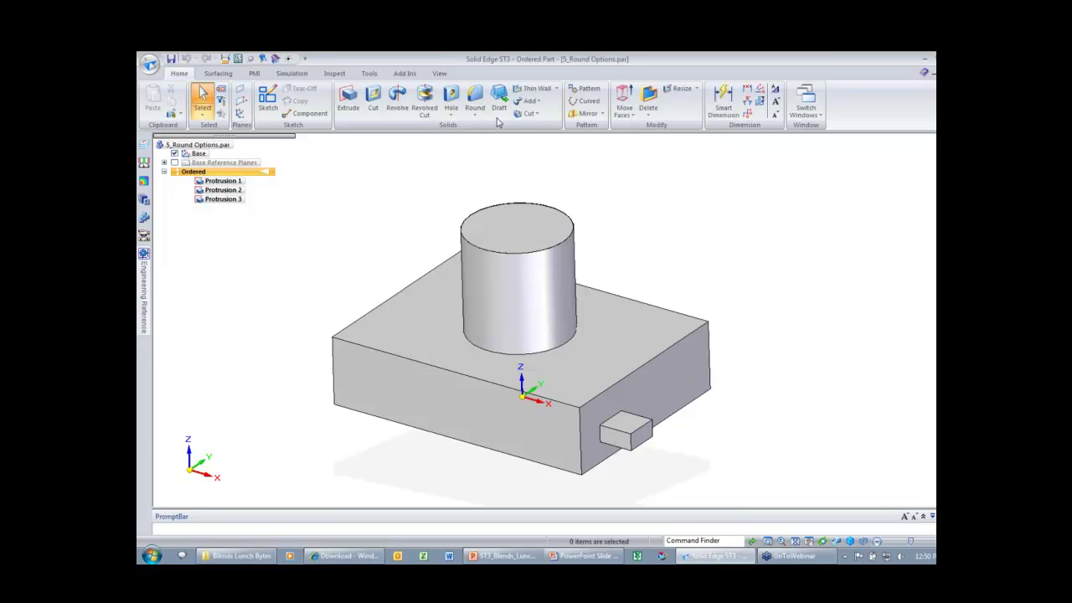
- Round the block's two adjoining front top edges with a 0.25 in radius, keeping the default round parameters
click(475, 98)
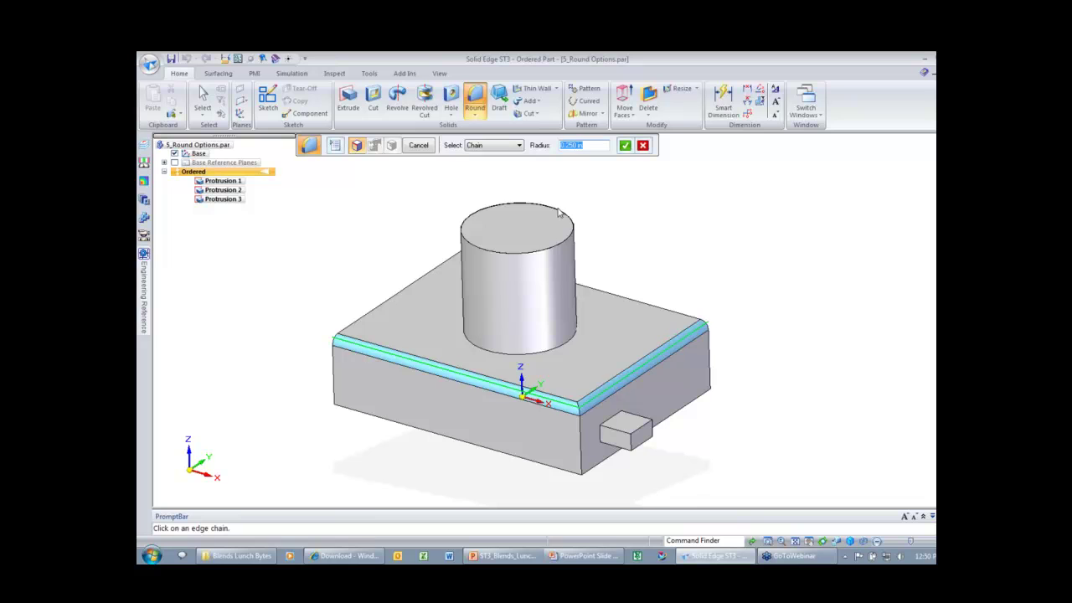
key(Return)
click(375, 146)
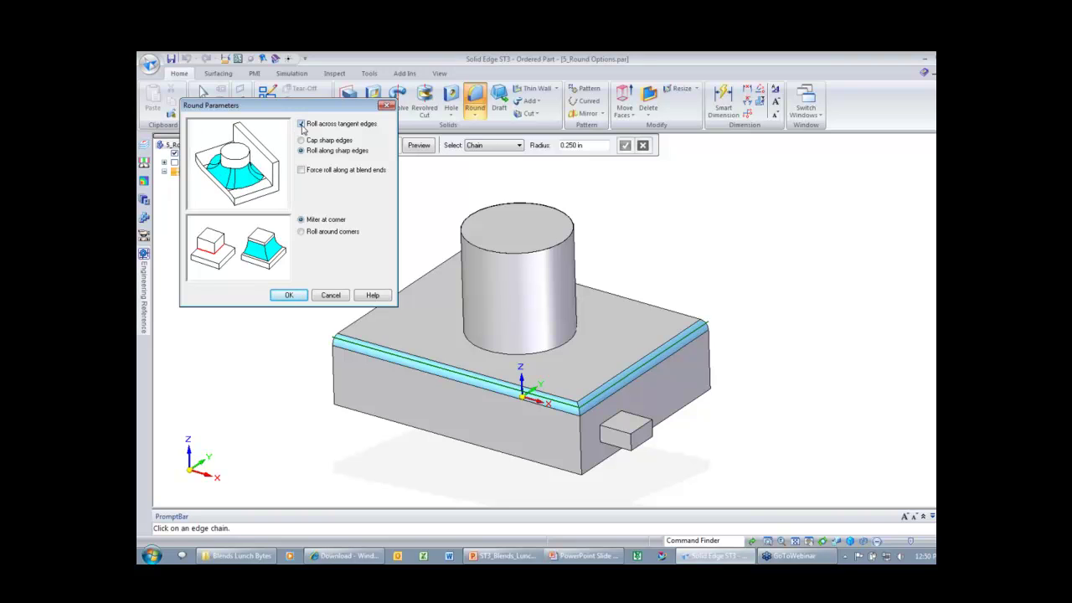
click(289, 296)
click(419, 144)
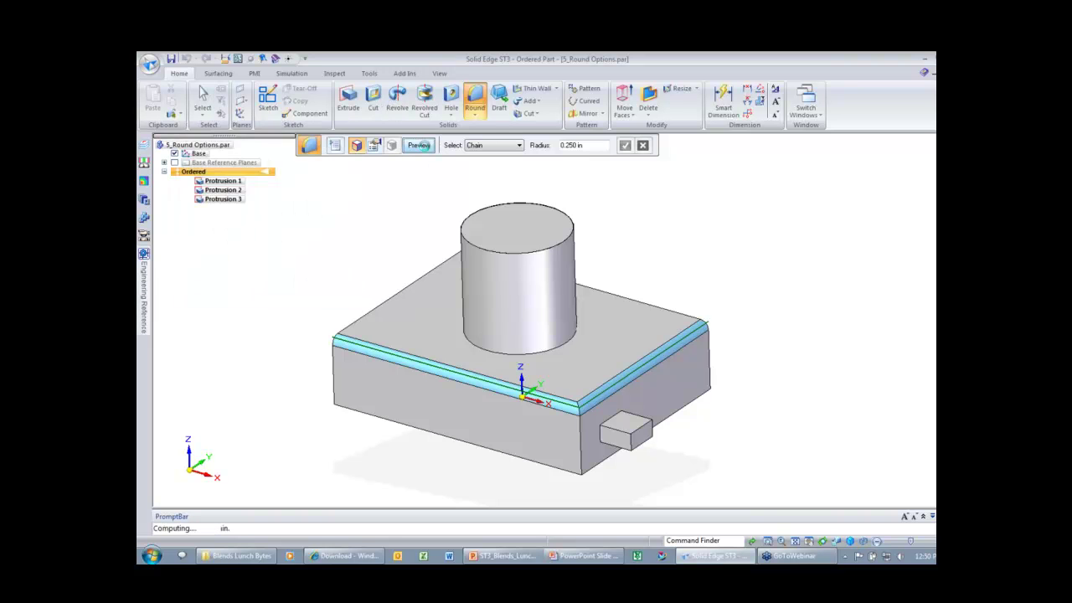
click(419, 145)
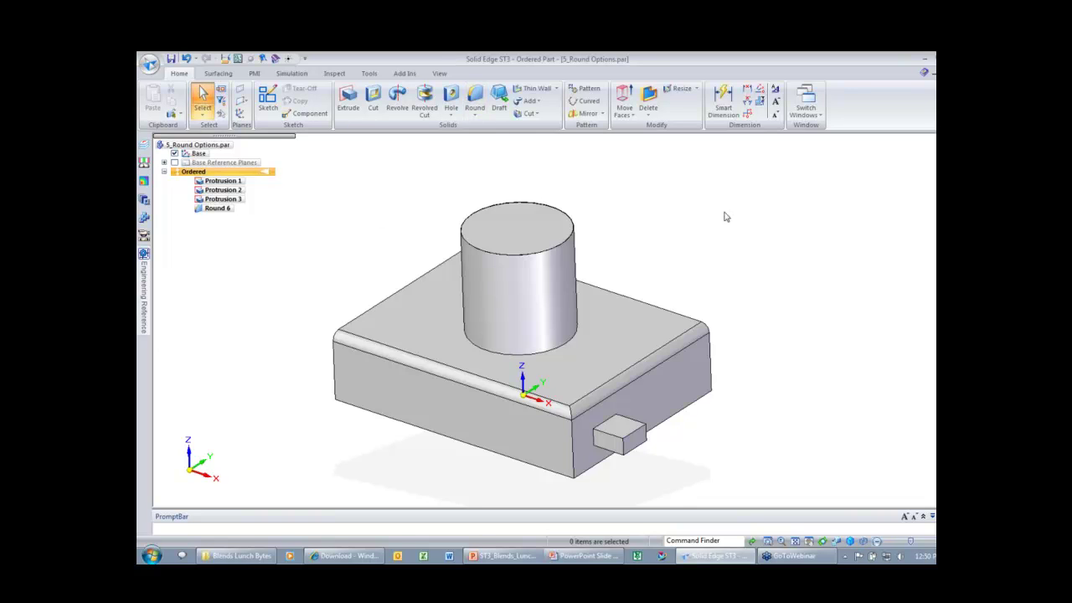
- Start another round on the edge where the cylinder meets the block and set its radius to 2 in
right_click(726, 217)
click(723, 260)
click(536, 353)
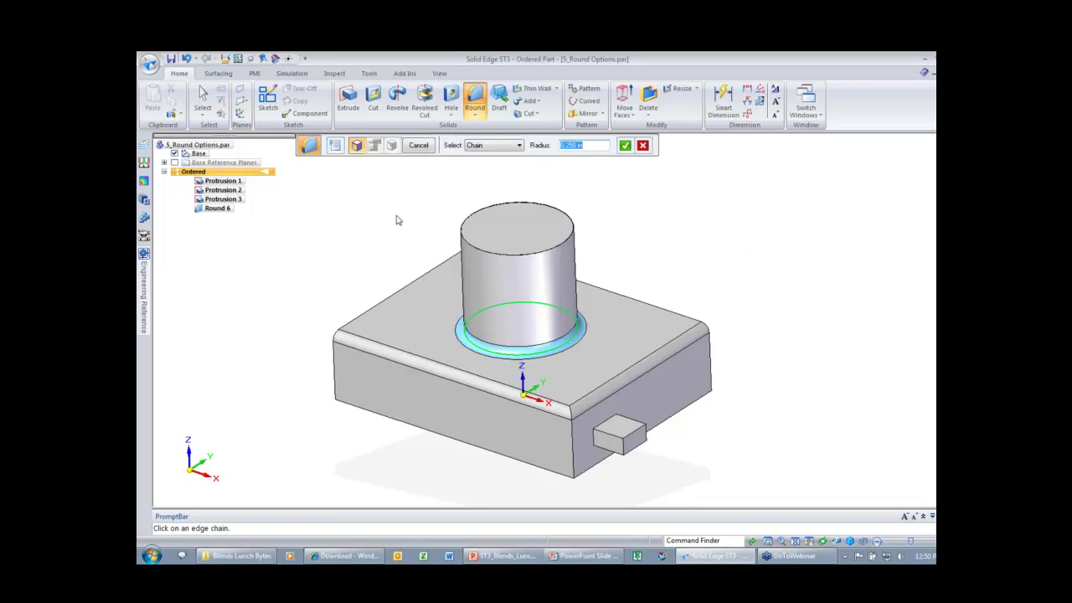
text(2)
key(Return)
- Turn off Roll across tangent edges in the cylinder base round's parameters
click(374, 145)
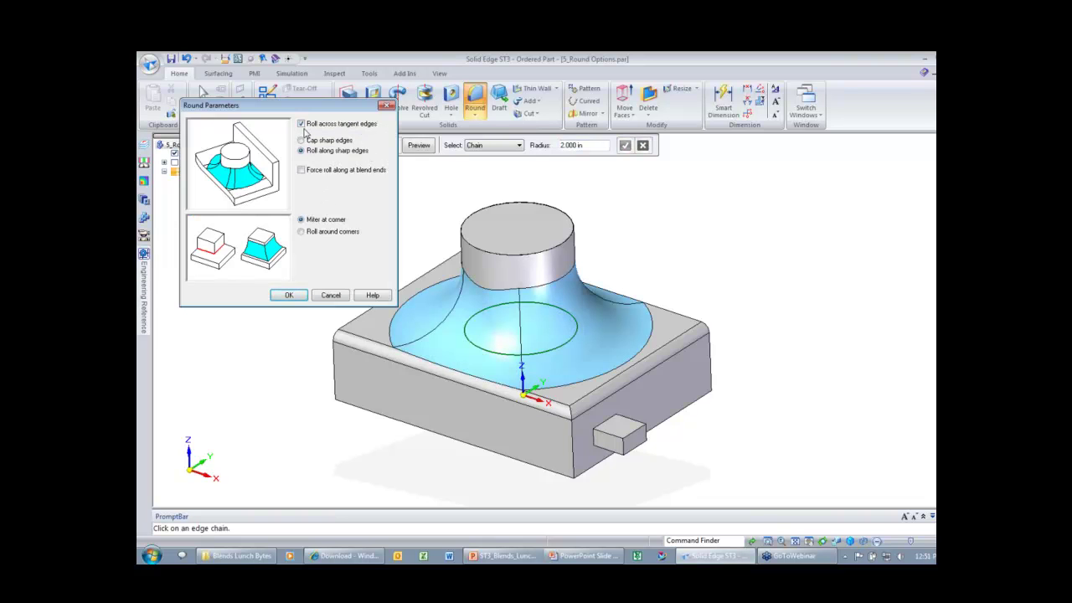
click(289, 296)
middle_drag(356, 273, 359, 271)
scroll(359, 271, up, 1)
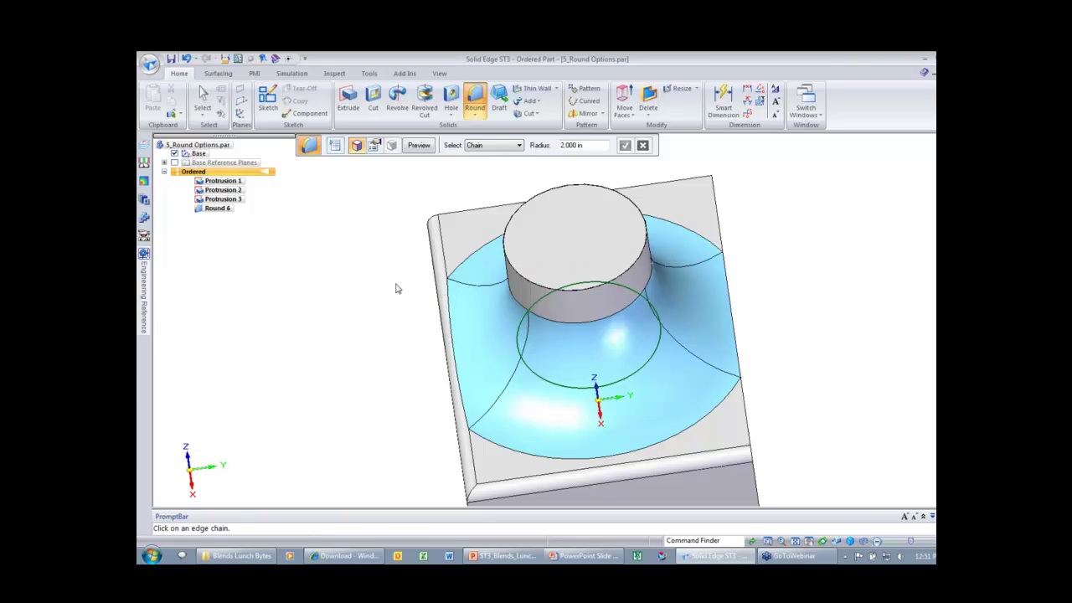
click(309, 145)
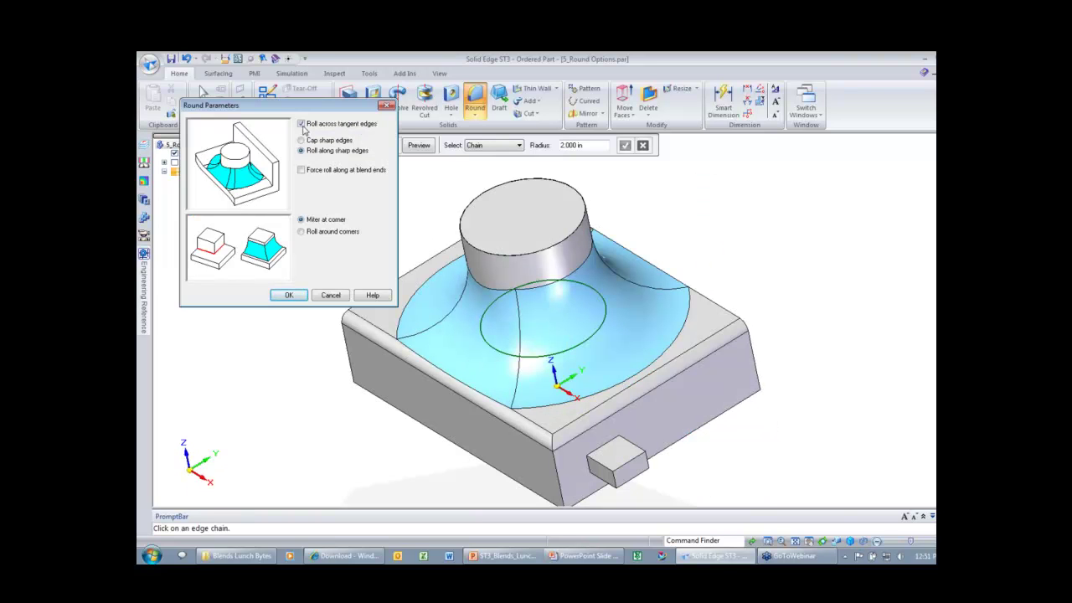
click(302, 124)
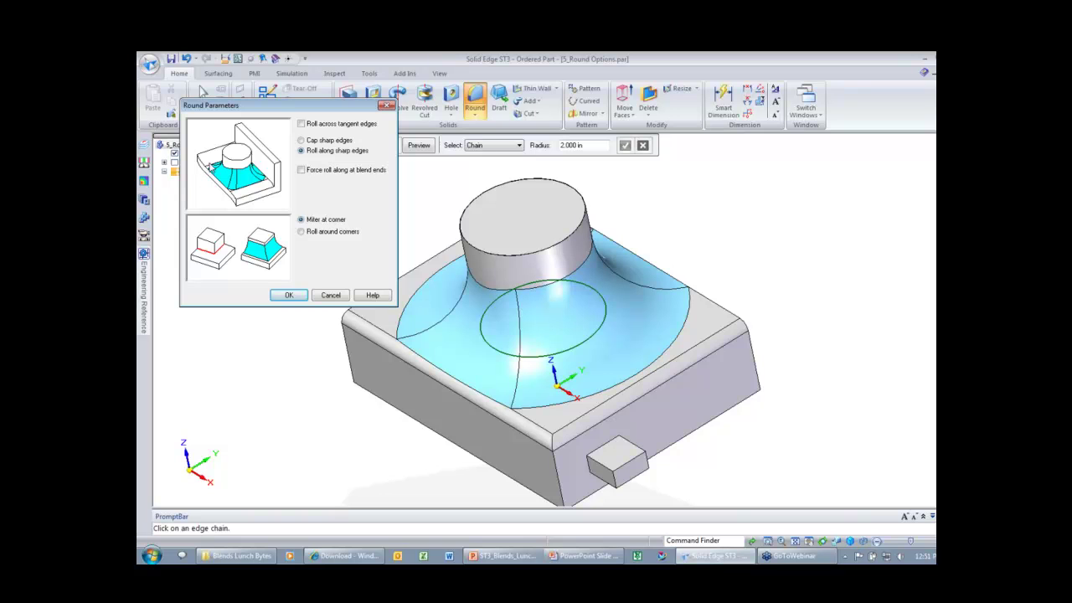
click(279, 295)
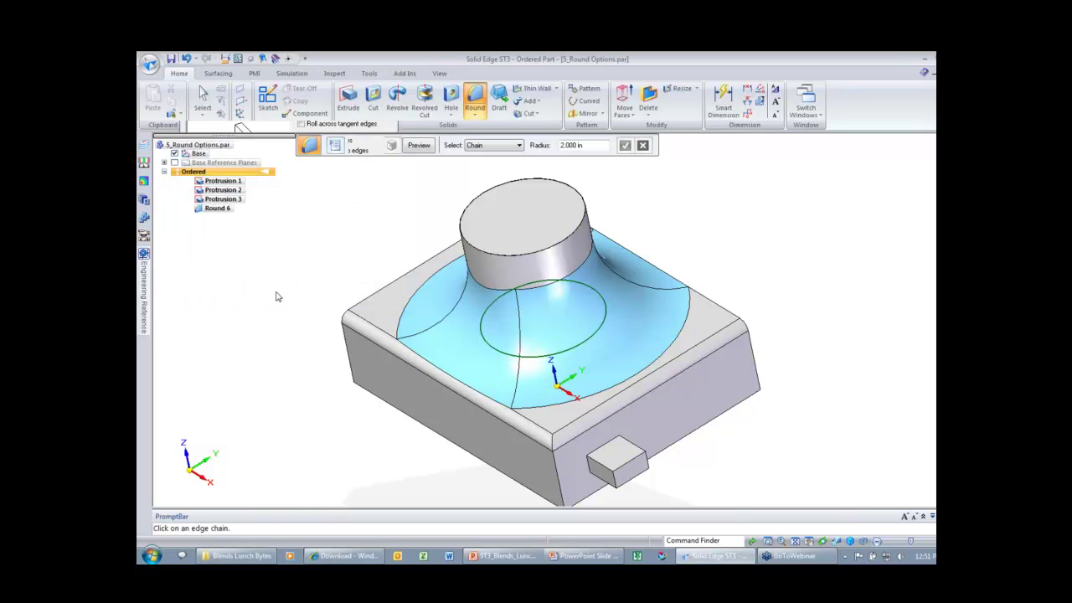
- Inspect the blend from the side and set the cylinder base round to Cap sharp edges
middle_drag(387, 260, 492, 303)
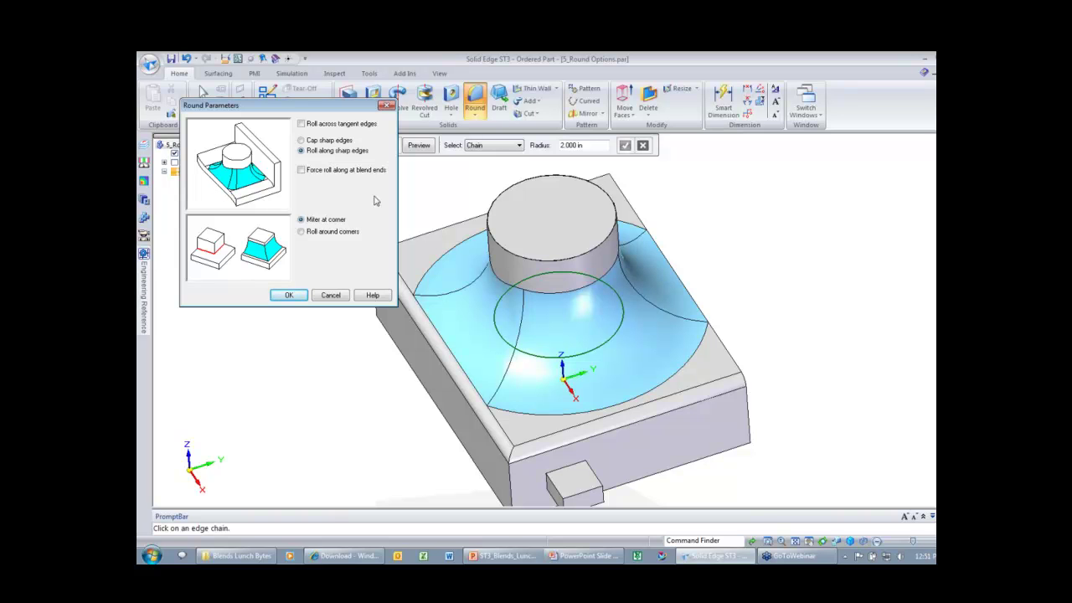
middle_drag(737, 218, 792, 270)
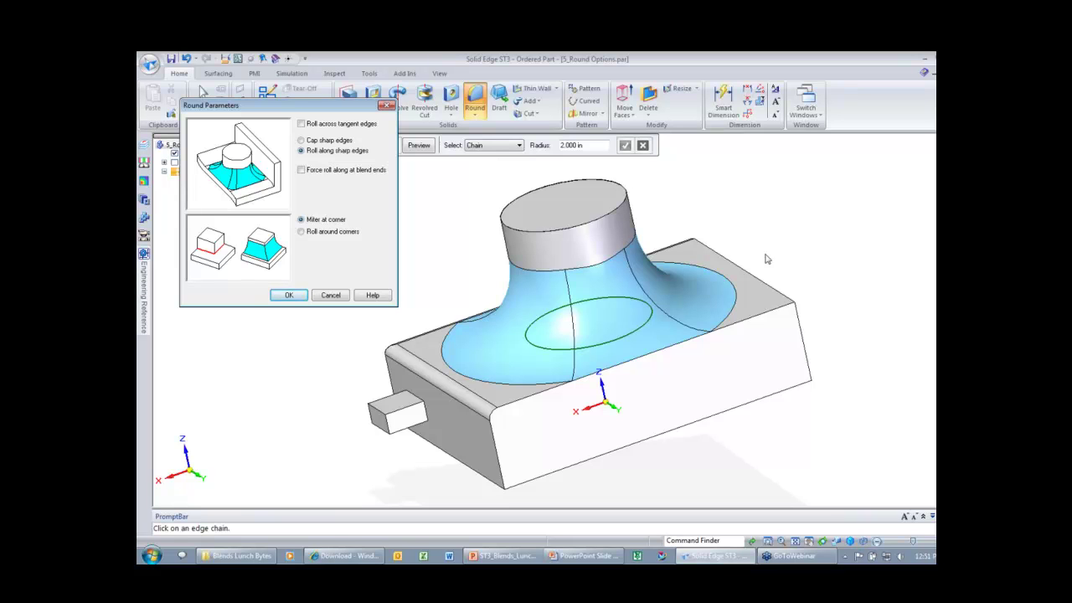
click(288, 295)
key(ctrl+k)
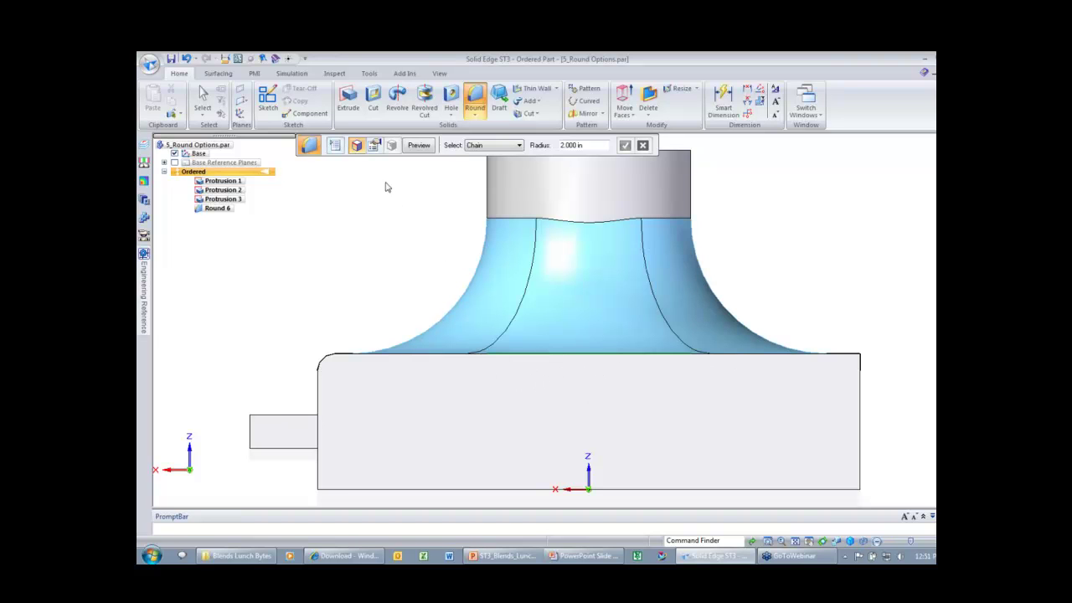
click(375, 147)
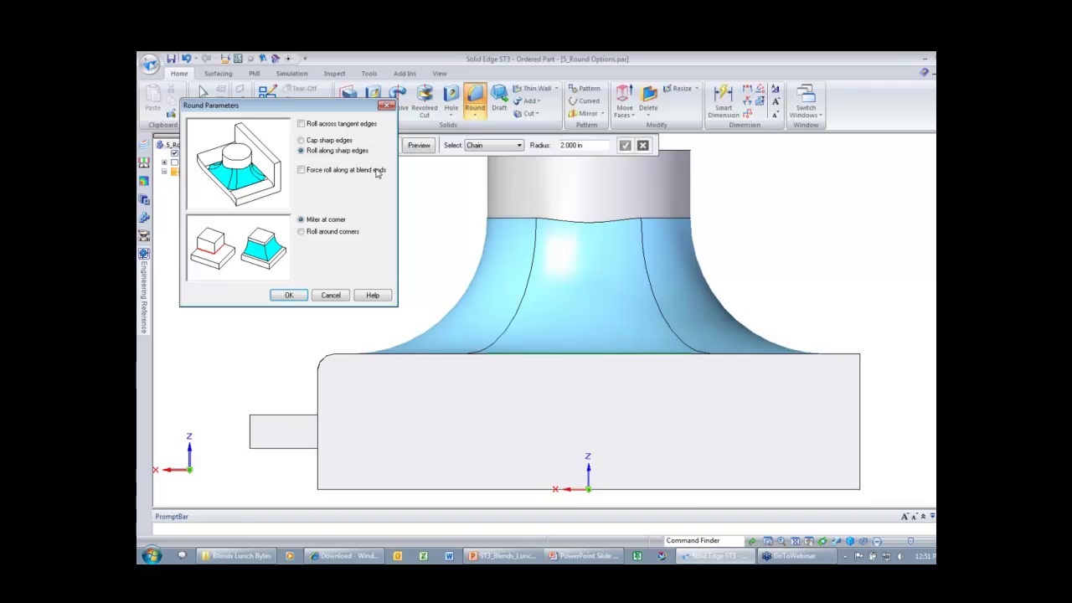
middle_drag(435, 254, 503, 285)
click(303, 140)
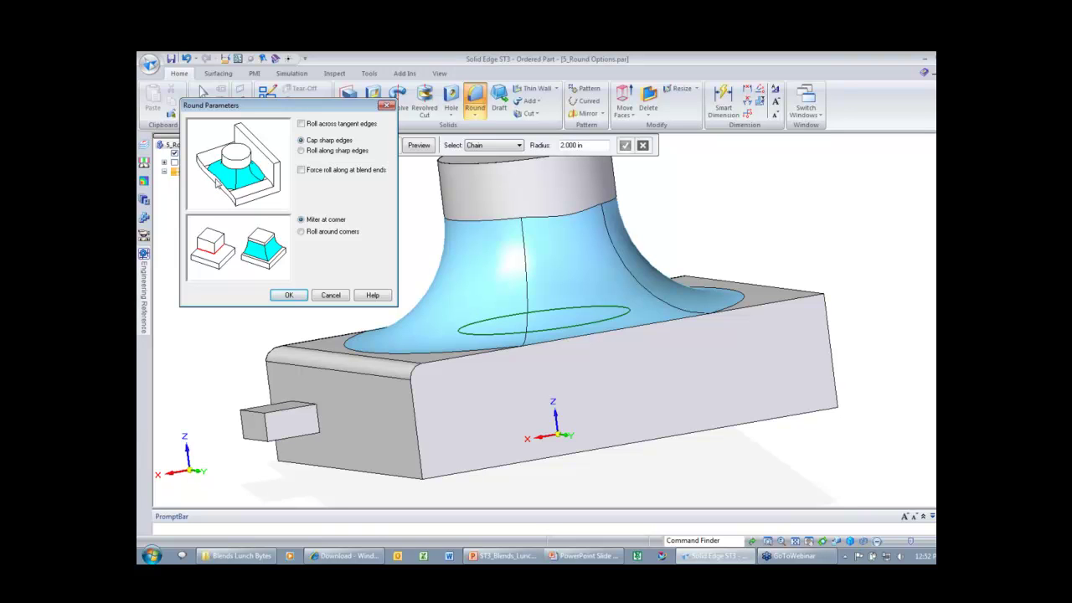
click(288, 295)
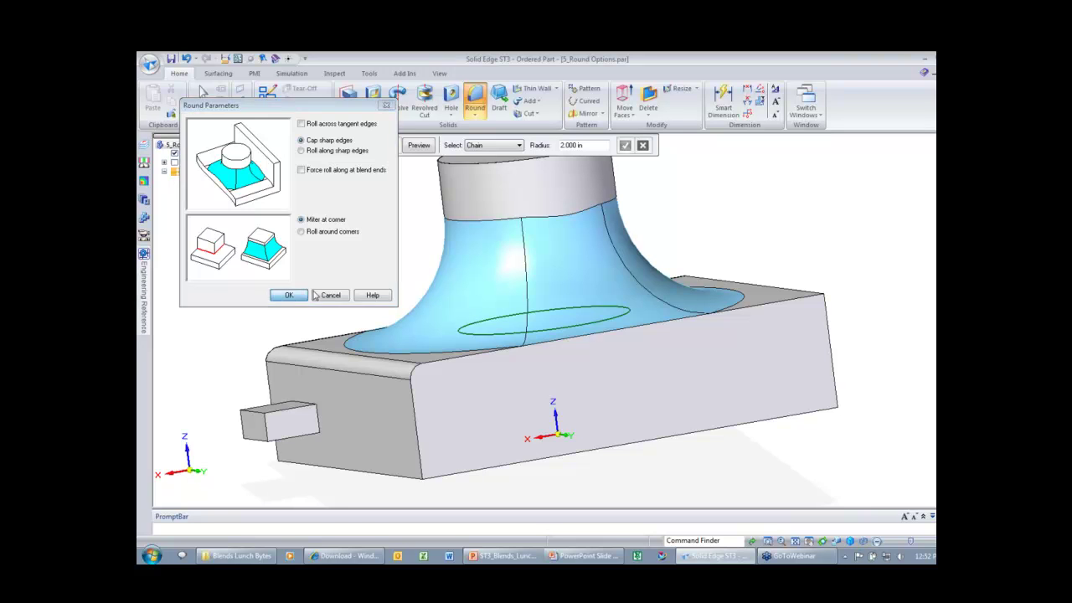
- Check the capped blend in a straight-on view, preview the 2 in cylinder base round and finish it
key(ctrl+f)
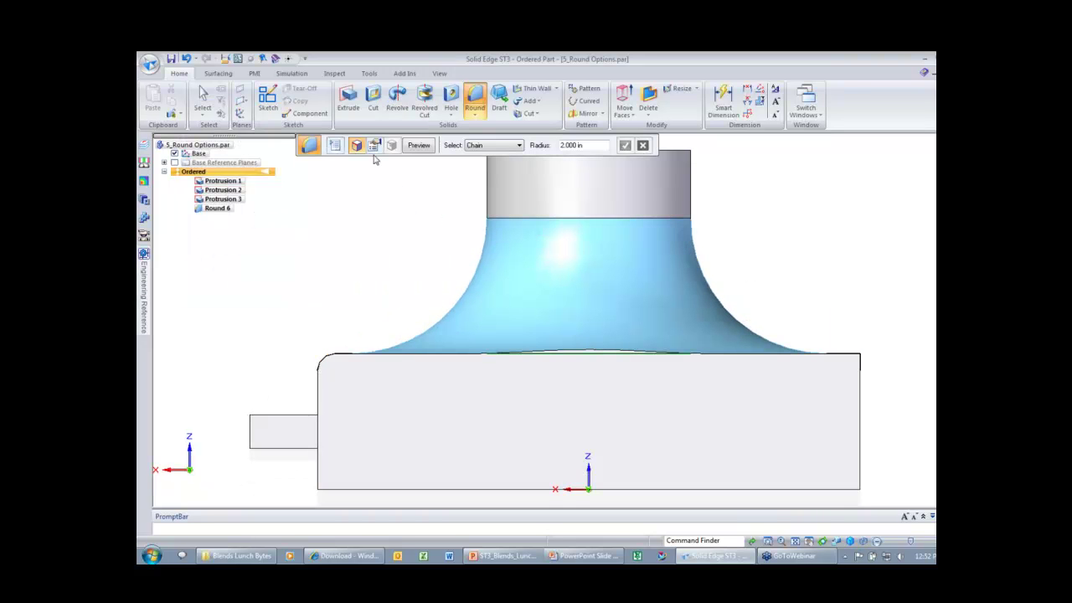
click(418, 146)
click(419, 146)
middle_drag(409, 201, 385, 196)
key(Escape)
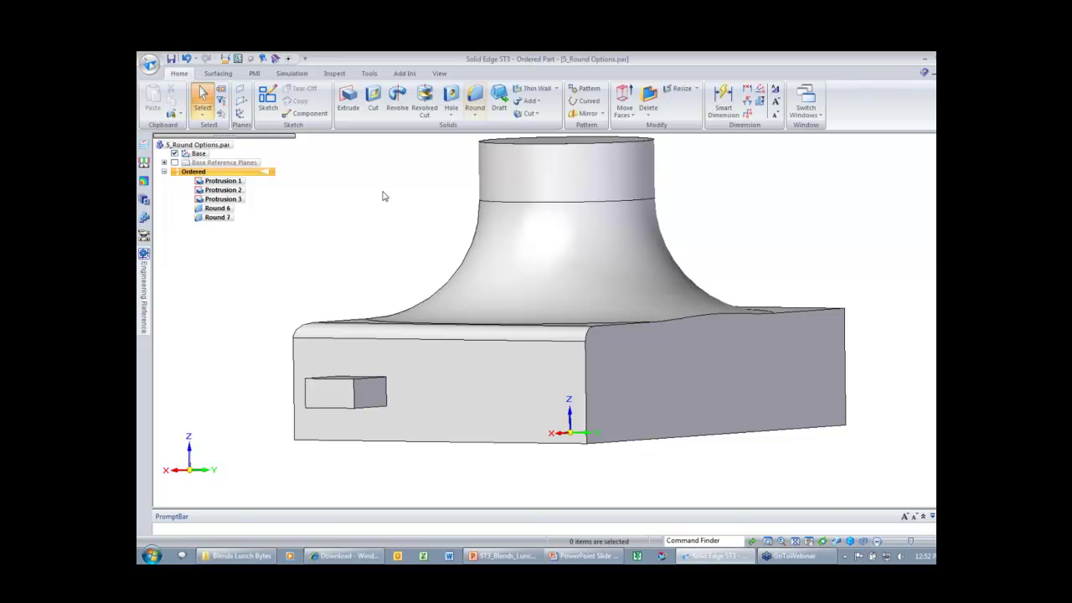
- Start a 0.25 in round on the top and side edges where the small protrusion meets the block
click(479, 102)
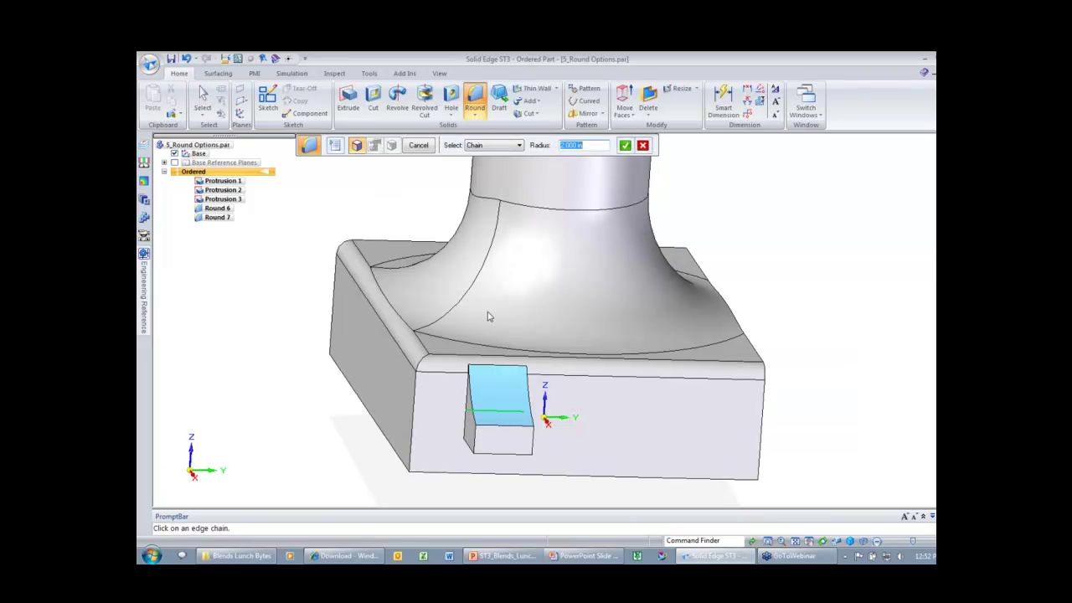
text(.25)
key(Return)
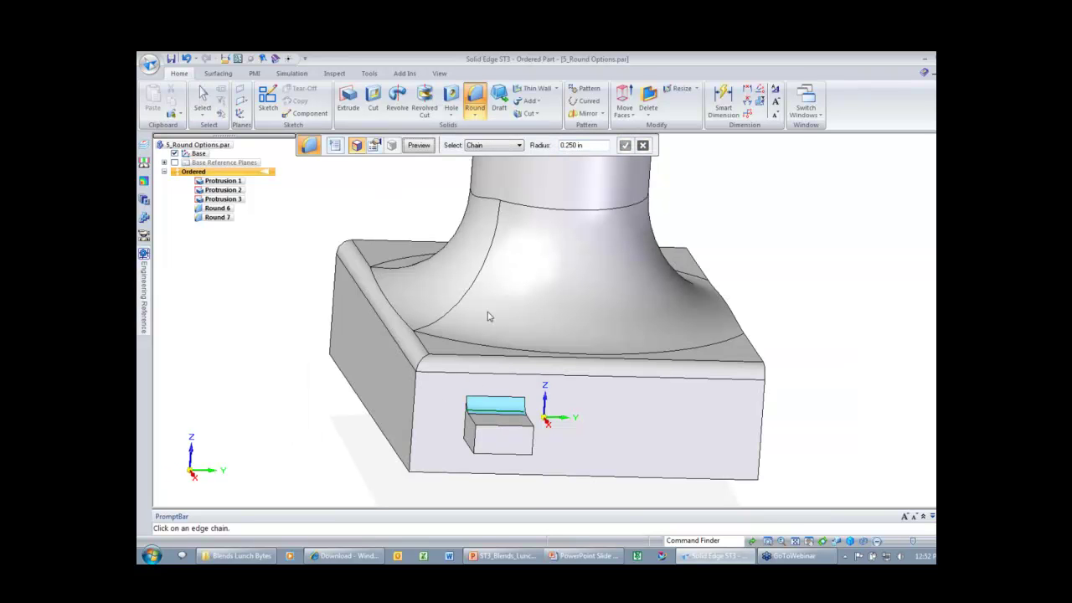
middle_drag(490, 317, 512, 322)
click(518, 442)
- Set the small protrusion's round to Roll around corners
click(374, 146)
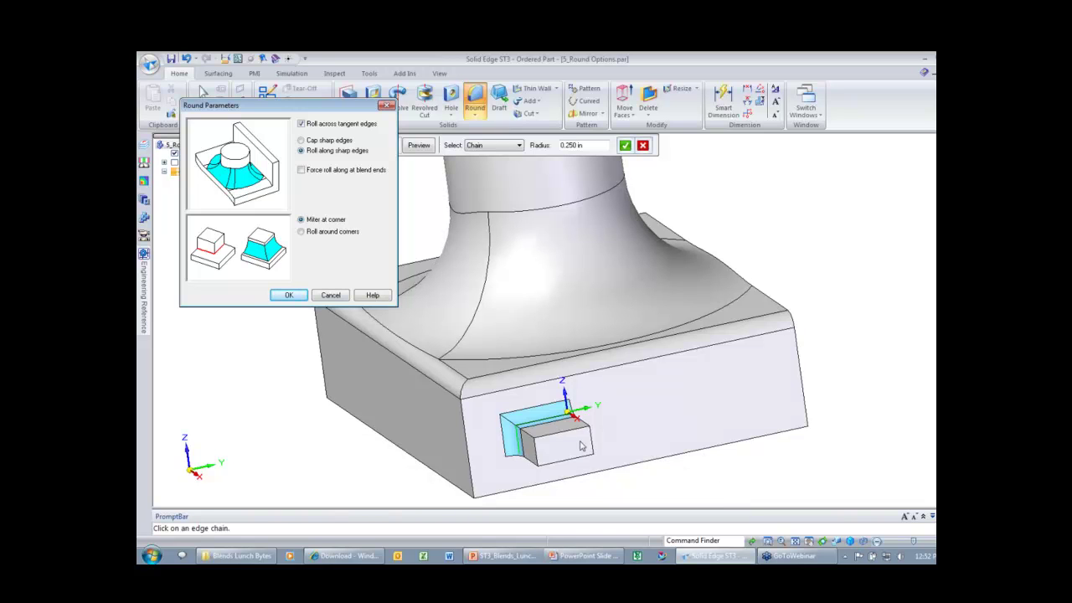
middle_drag(580, 446, 484, 451)
click(303, 232)
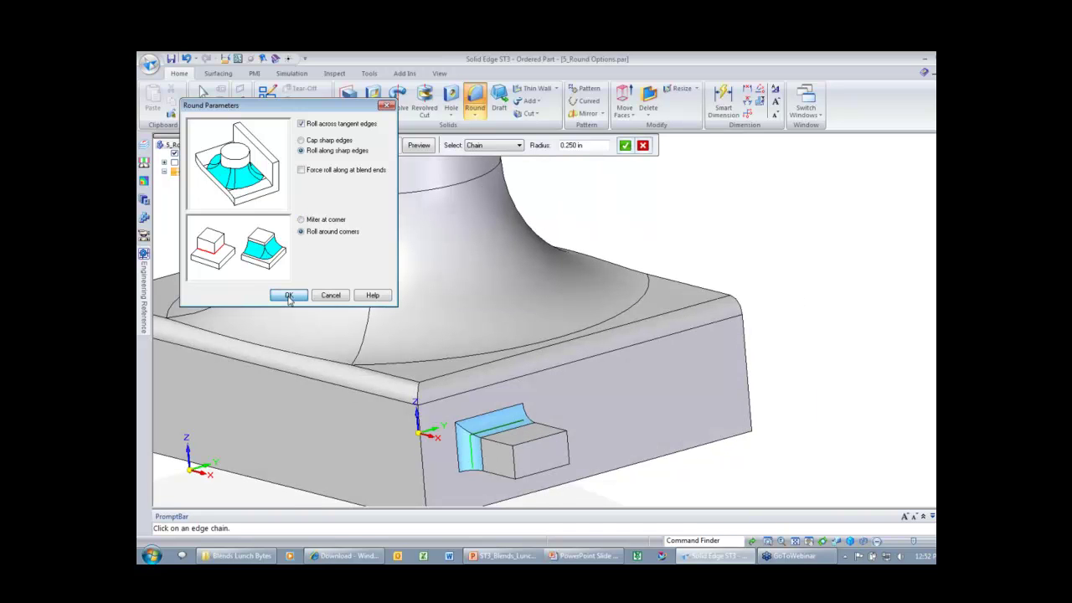
click(288, 296)
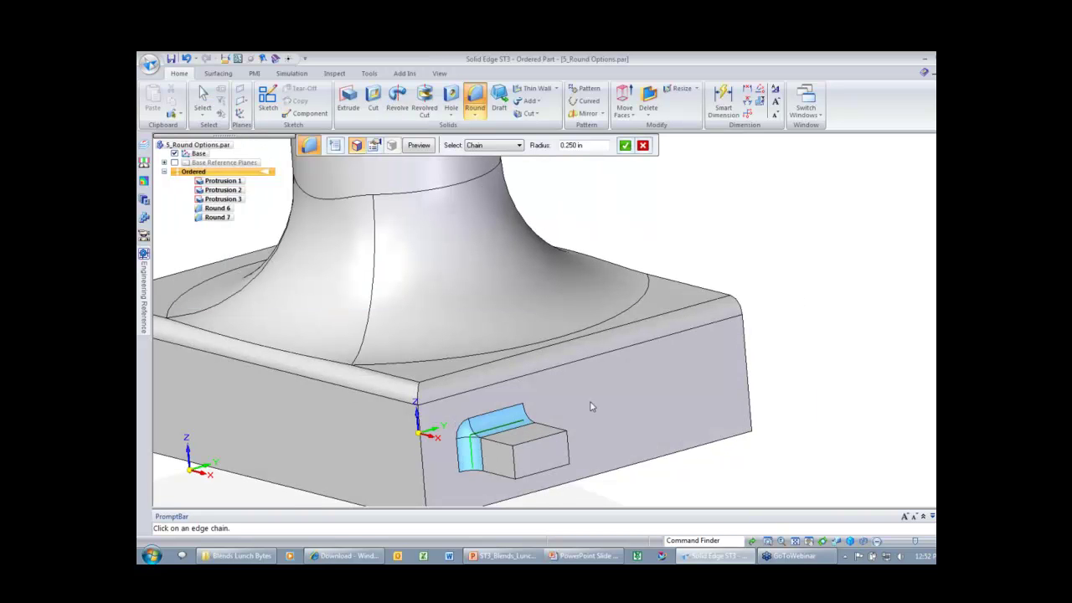
- Preview and finish the round at the base of the small protrusion
scroll(758, 323, down, 2)
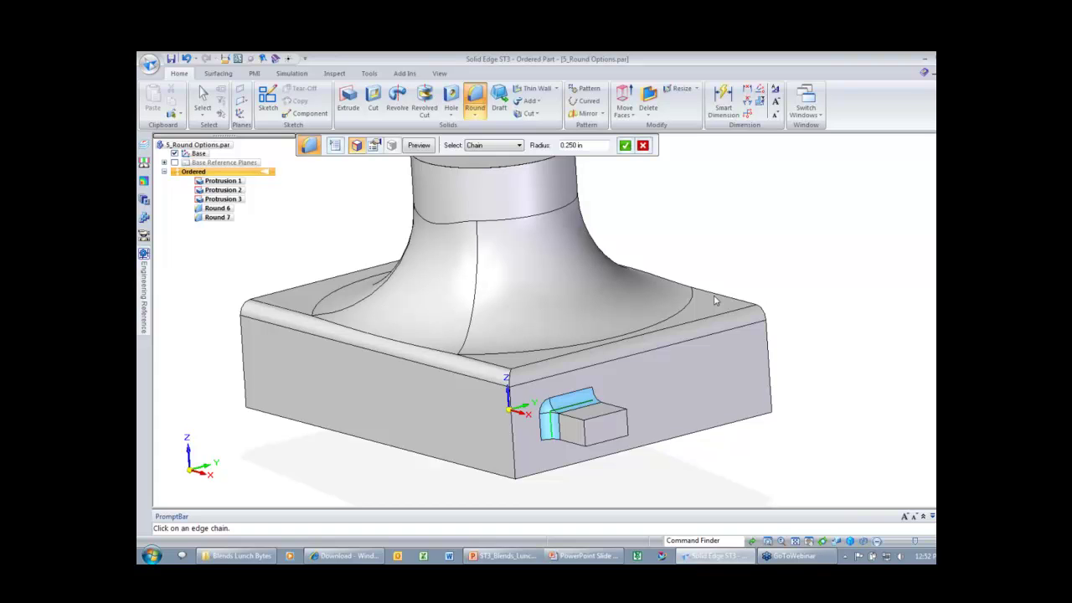
scroll(670, 264, down, 2)
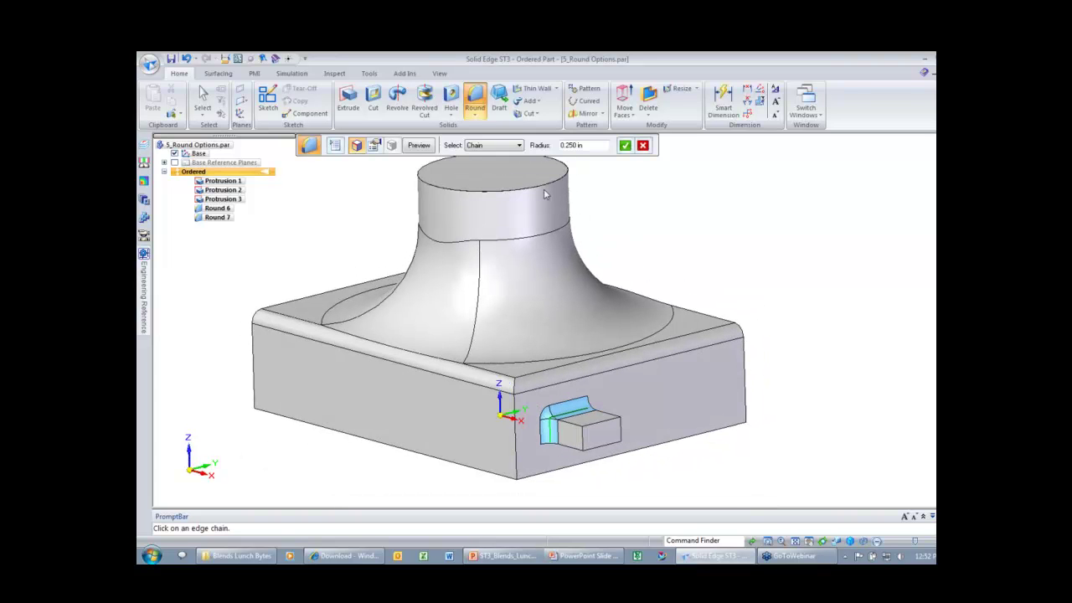
click(419, 145)
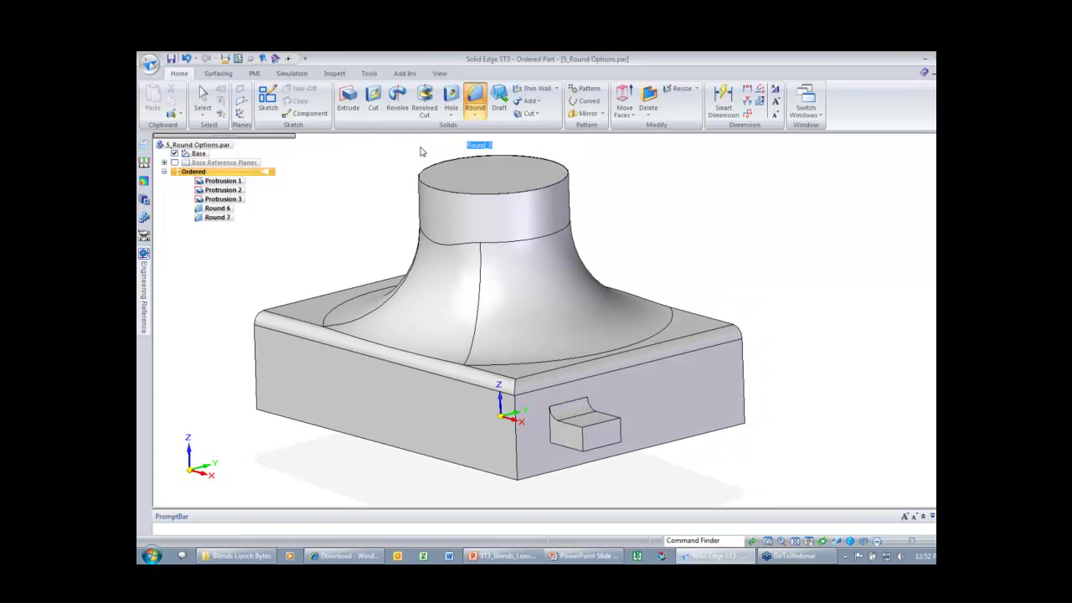
key(Escape)
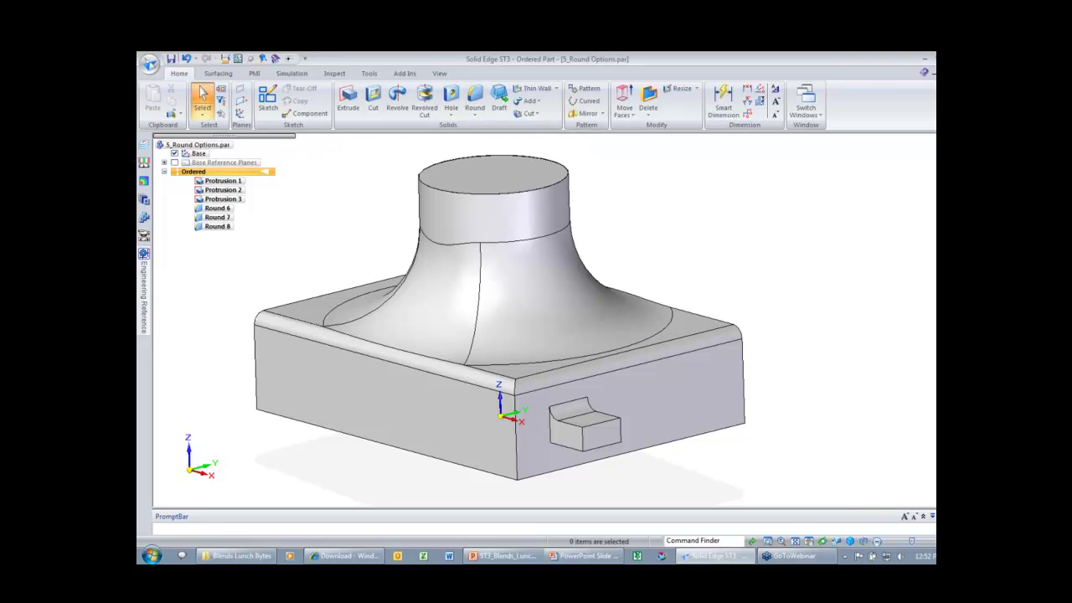
- Close 5_Round Options.par without saving and open 6_Soften_Corner.par
click(935, 74)
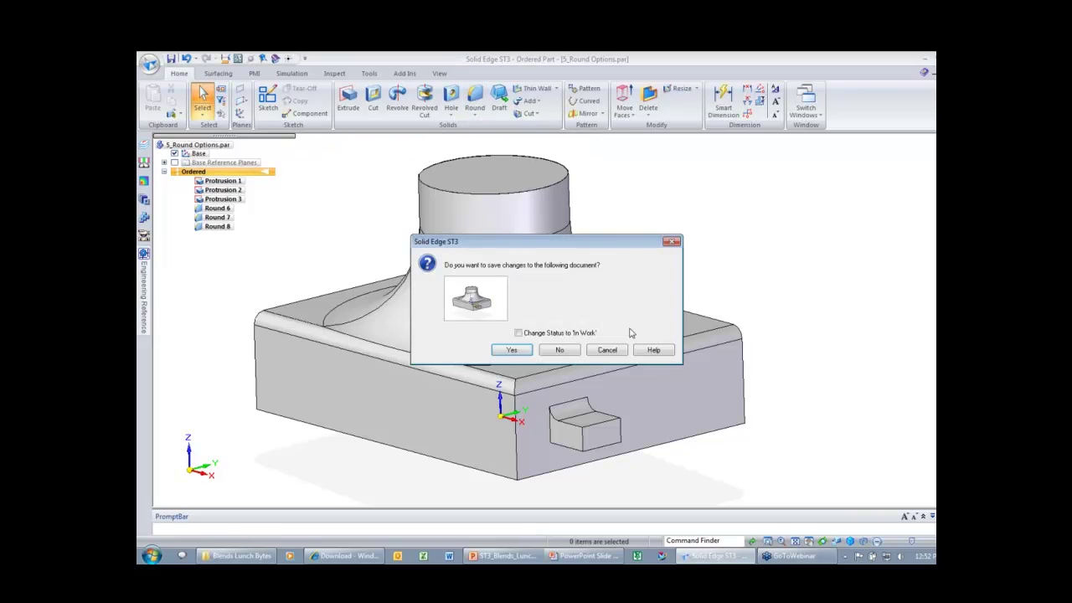
click(559, 349)
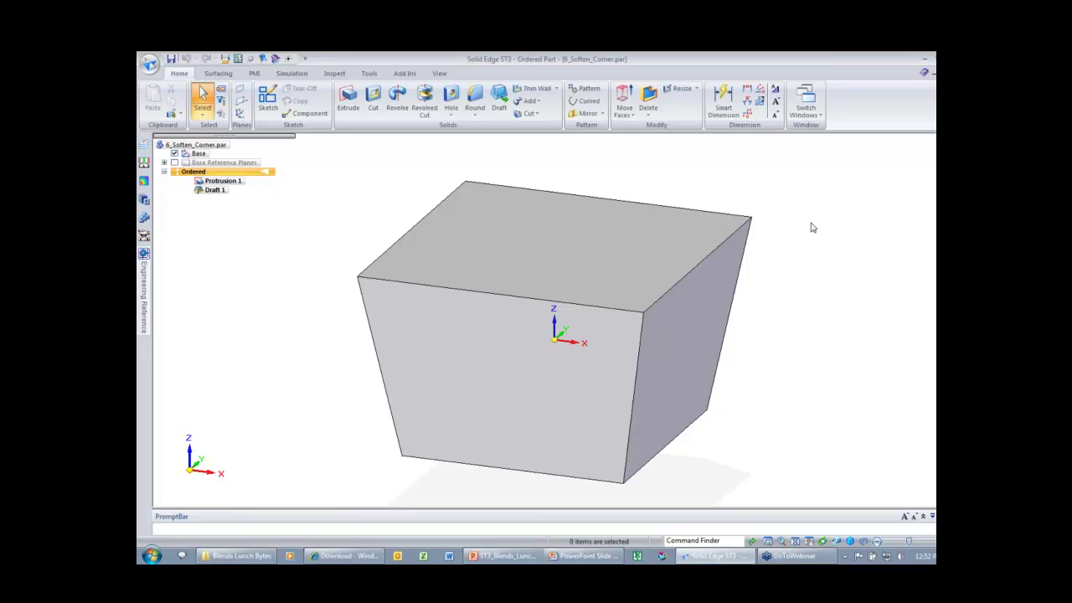
key(Return)
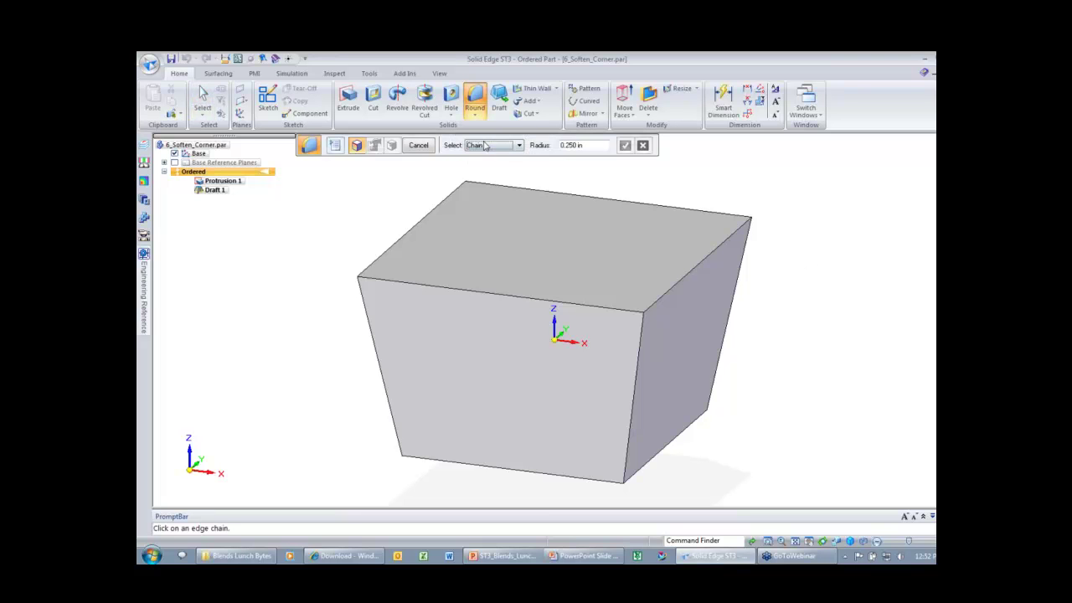
- Set the round's selection type to Face and select the drafted block's top face with a 0.25 in radius
click(488, 147)
click(490, 164)
click(489, 148)
click(493, 170)
click(512, 222)
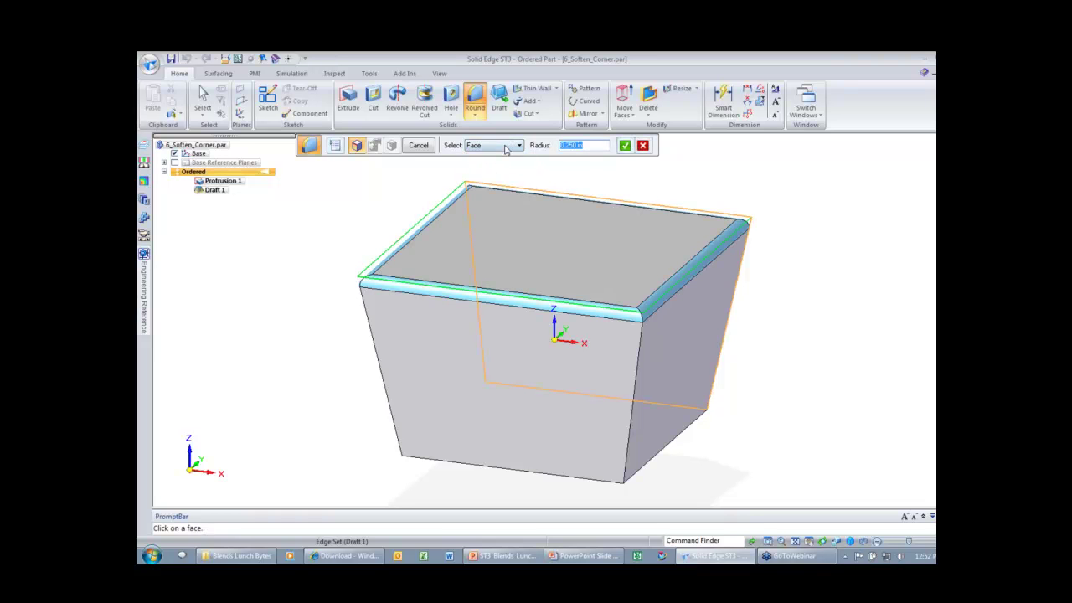
- Set the selection type to Chain, add the block's four corner edges running down its sides, and accept the 0.25 in radius
click(494, 146)
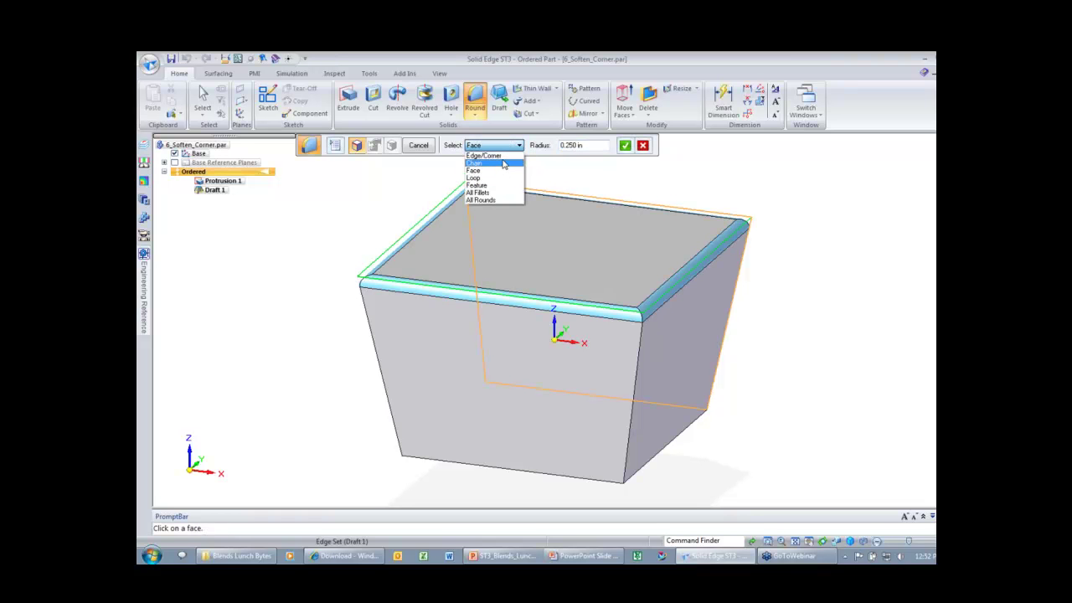
click(490, 163)
click(656, 359)
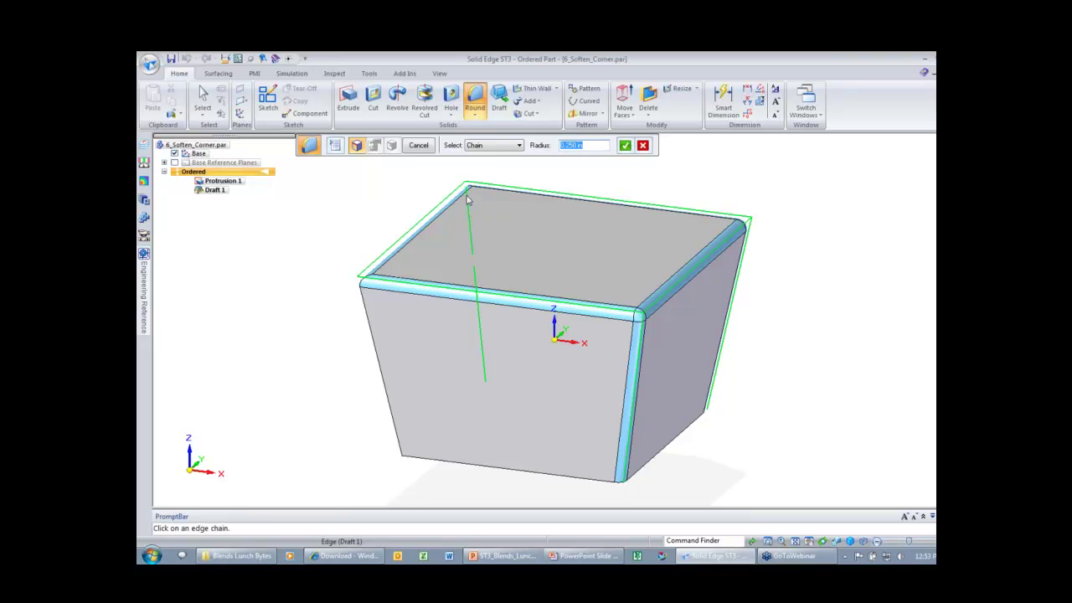
click(372, 326)
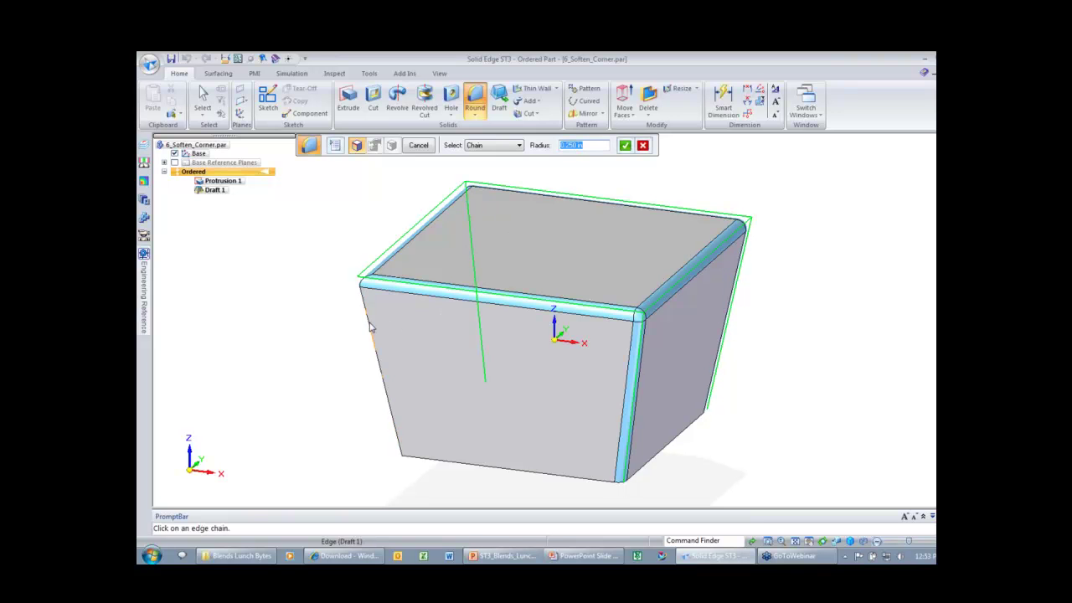
middle_drag(818, 279, 816, 281)
right_click(816, 281)
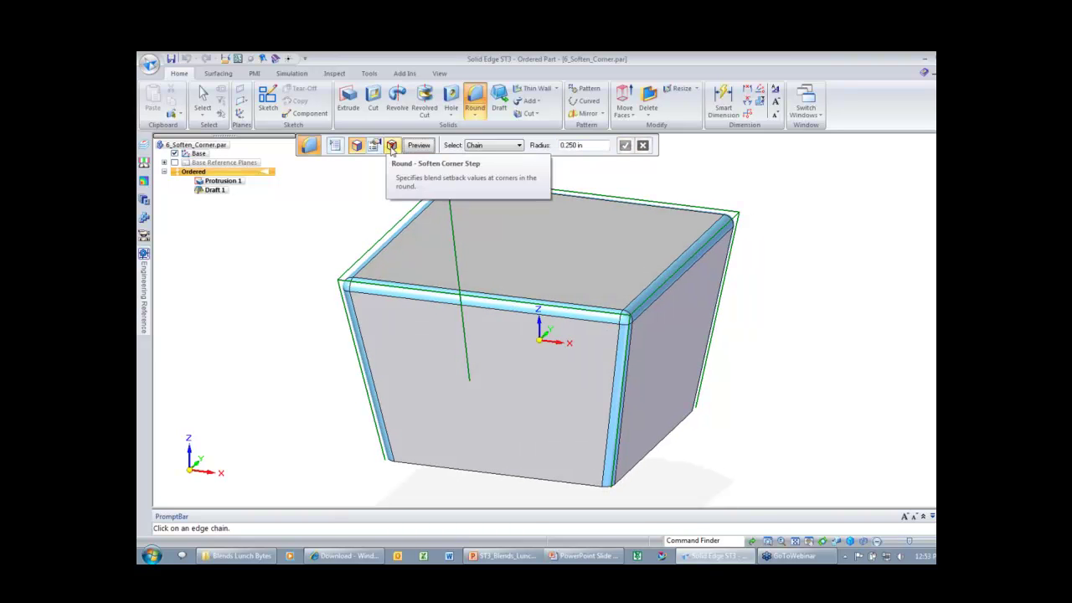
- Start the Soften Corner step and soften the block's front top corner using the Distance method with a 2 in setback
click(391, 147)
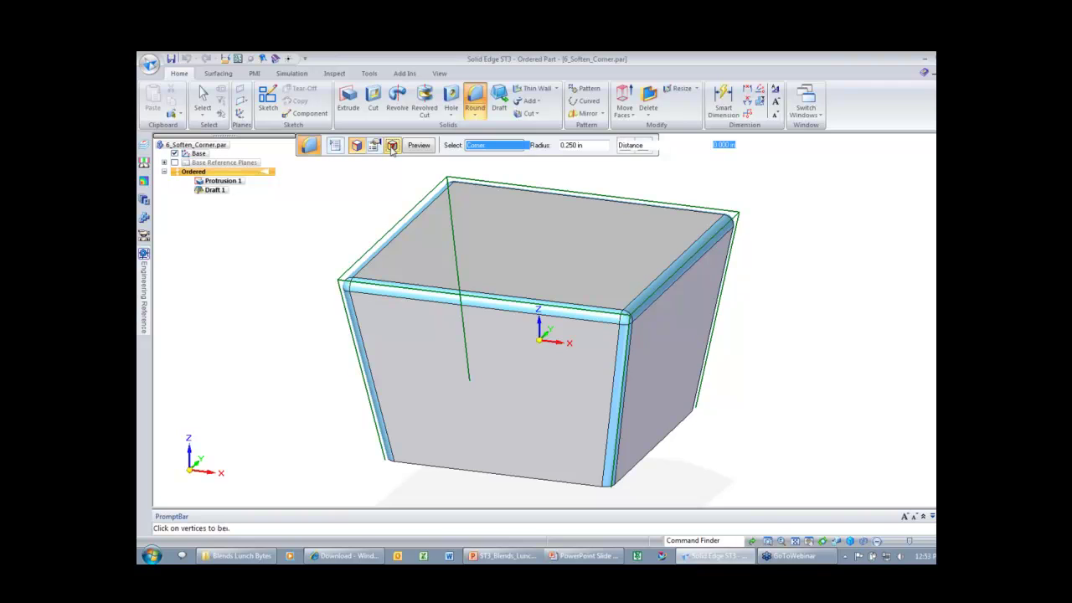
middle_drag(380, 165, 375, 176)
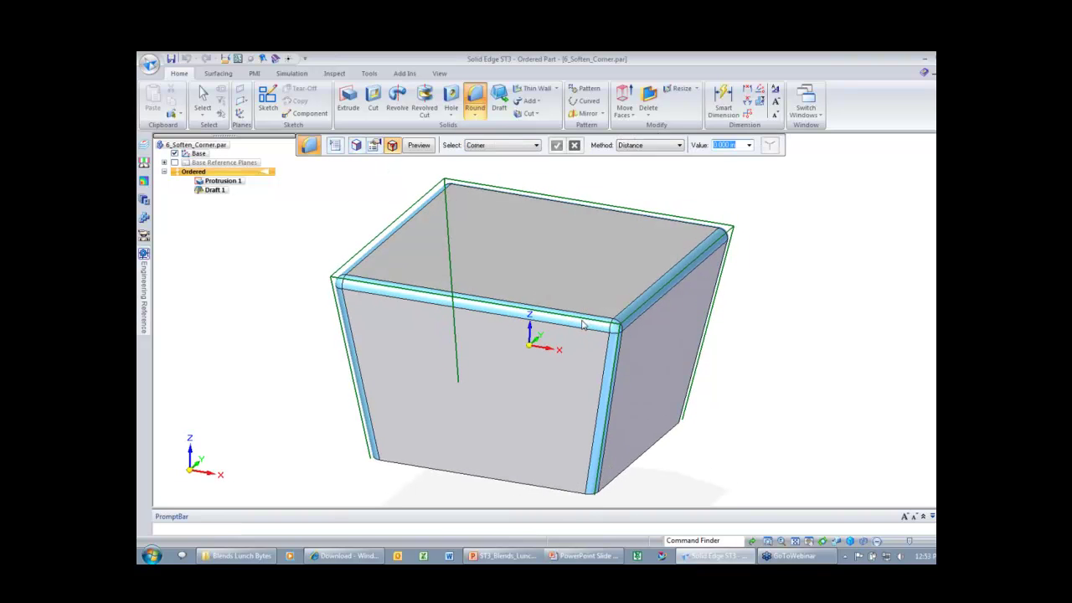
middle_drag(649, 333, 726, 298)
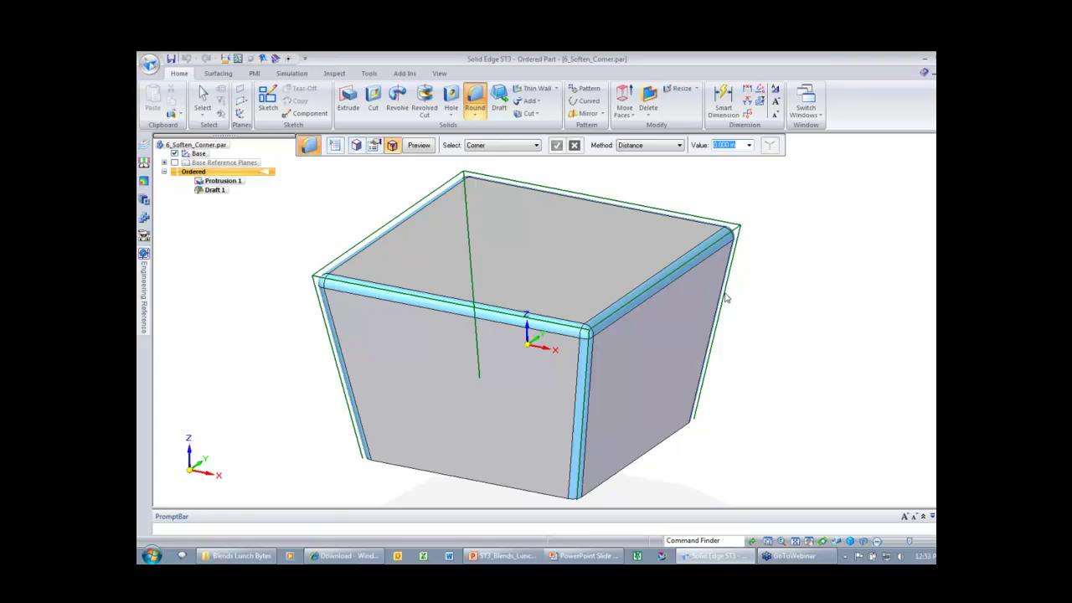
middle_drag(767, 248, 767, 248)
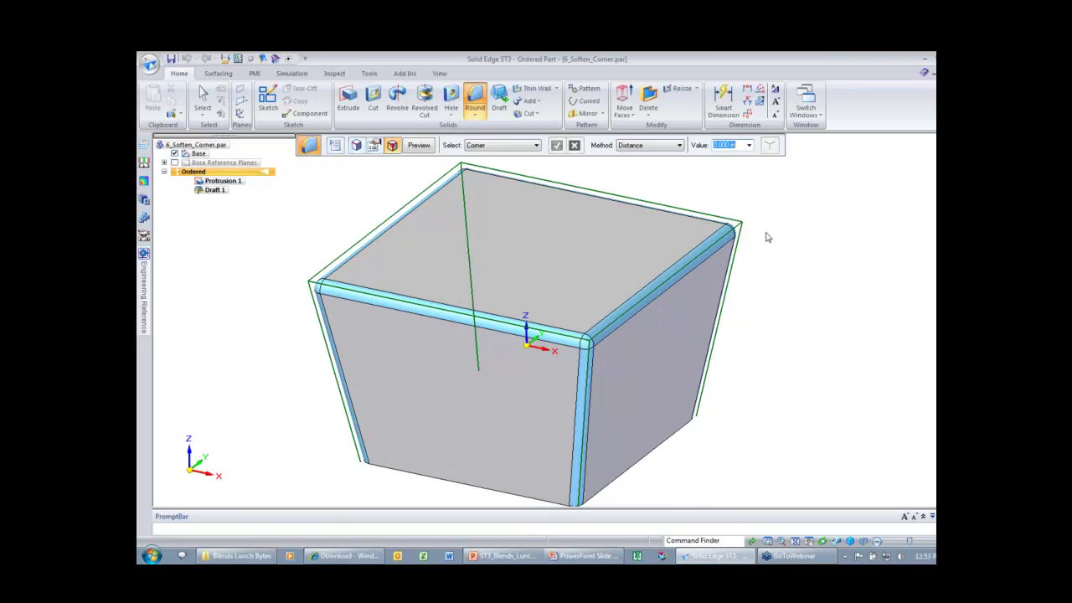
click(583, 335)
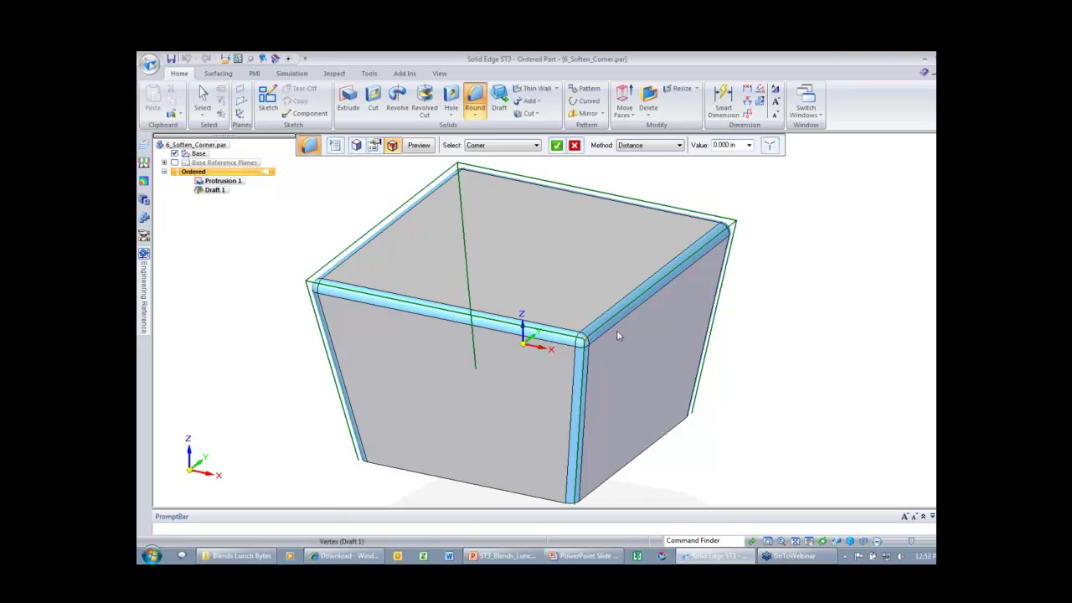
click(654, 148)
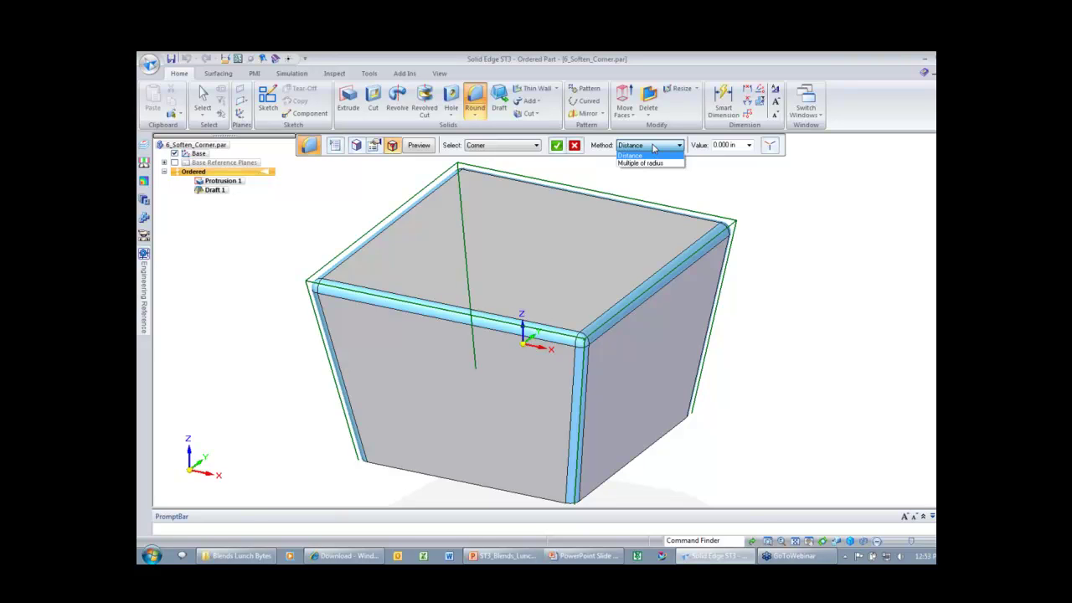
click(654, 147)
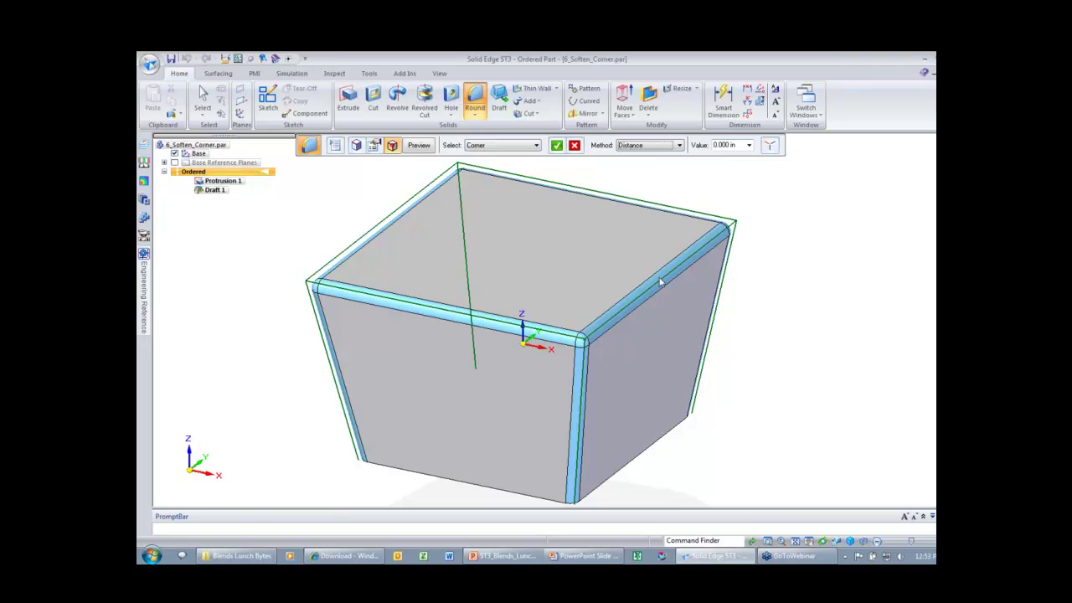
click(737, 147)
text(2)
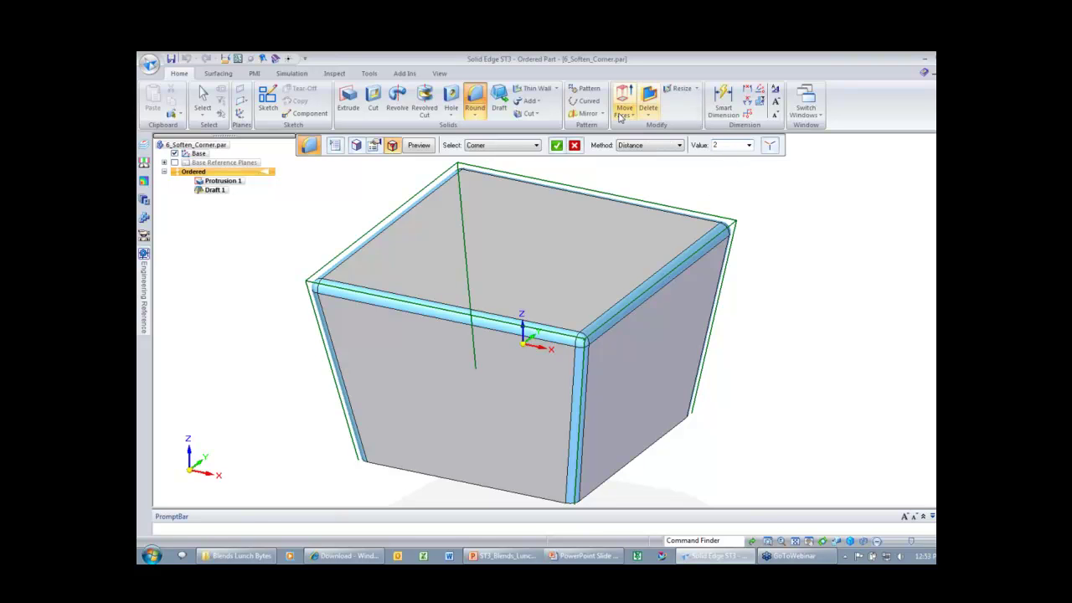
right_click(716, 312)
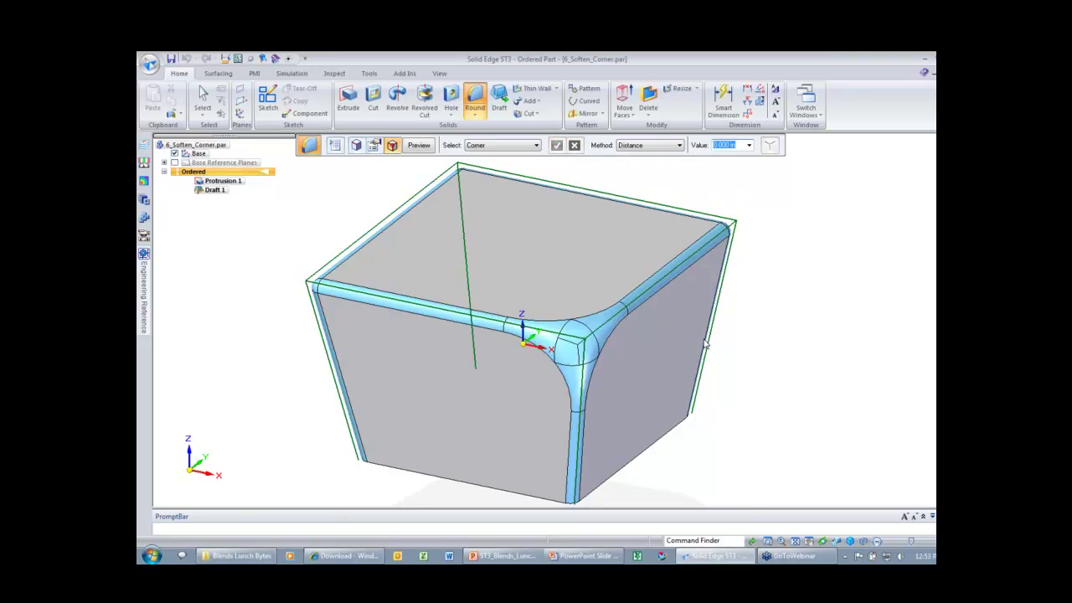
scroll(622, 366, up, 3)
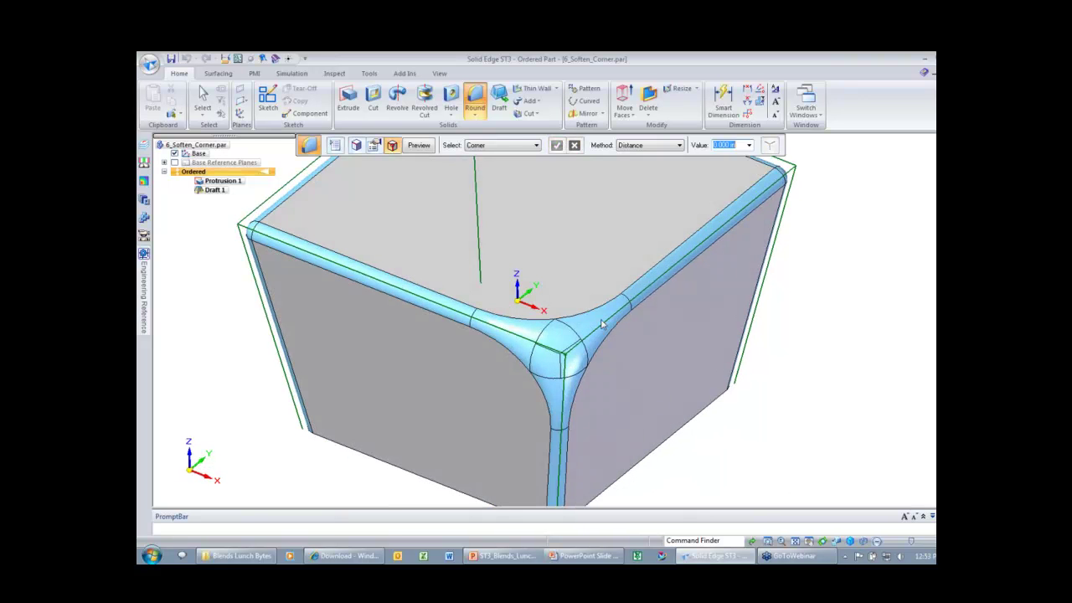
scroll(601, 325, down, 1)
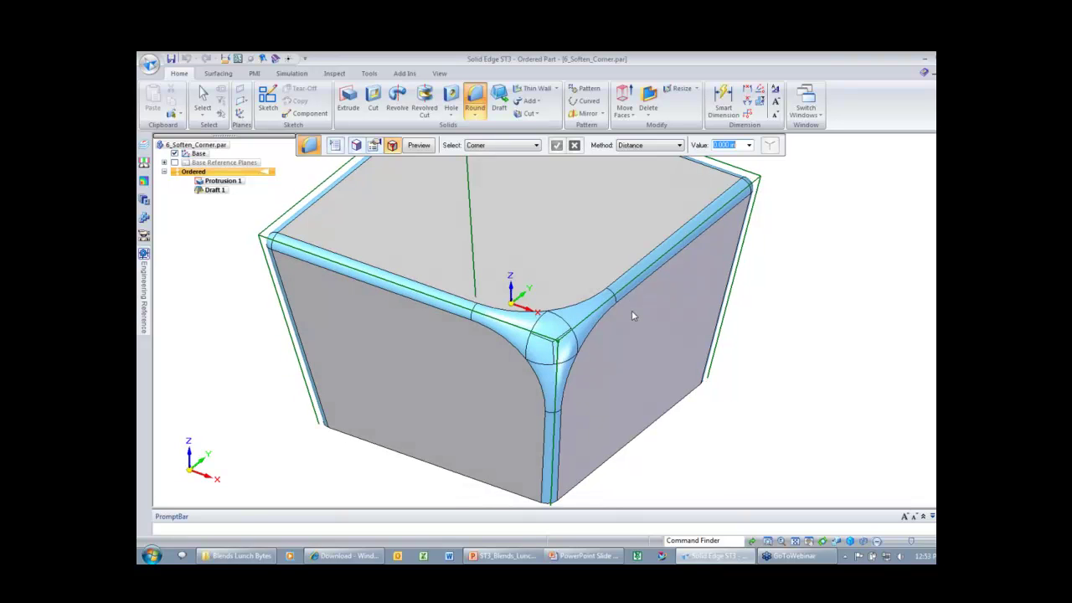
scroll(632, 310, down, 1)
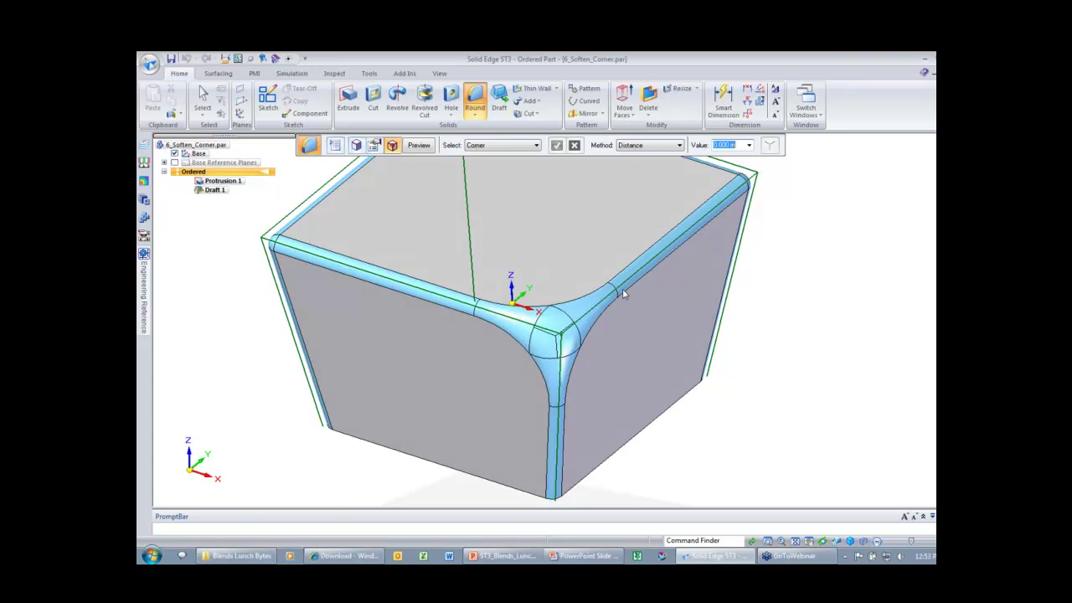
- Soften the second top corner with unique edge setback distances of 2, 3 and 1 in
middle_drag(709, 261, 361, 319)
click(360, 318)
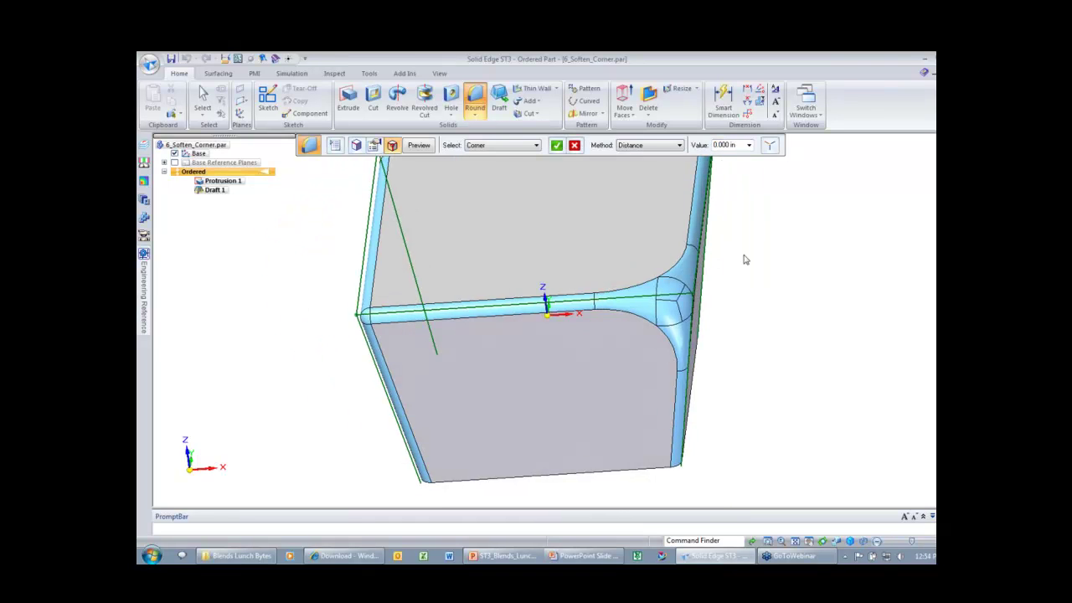
click(770, 146)
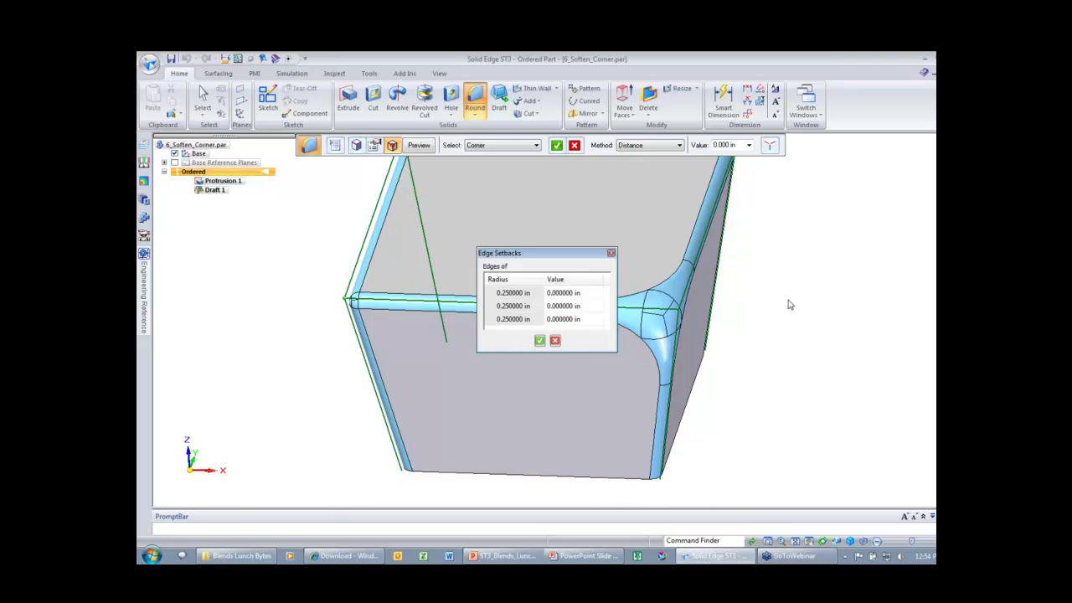
middle_drag(788, 305, 819, 308)
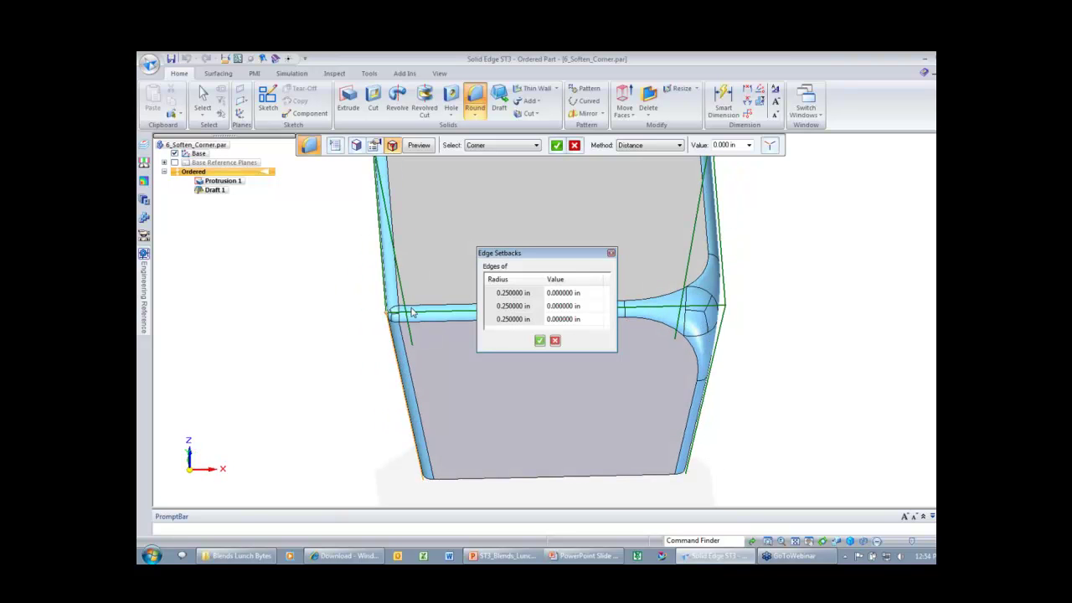
click(587, 298)
text(2)
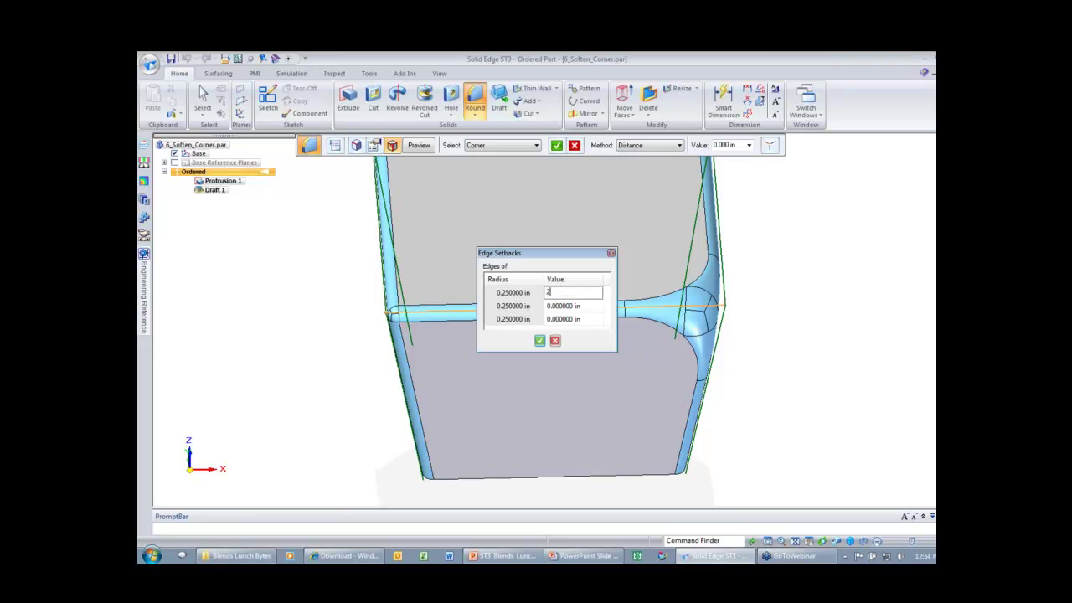
click(591, 304)
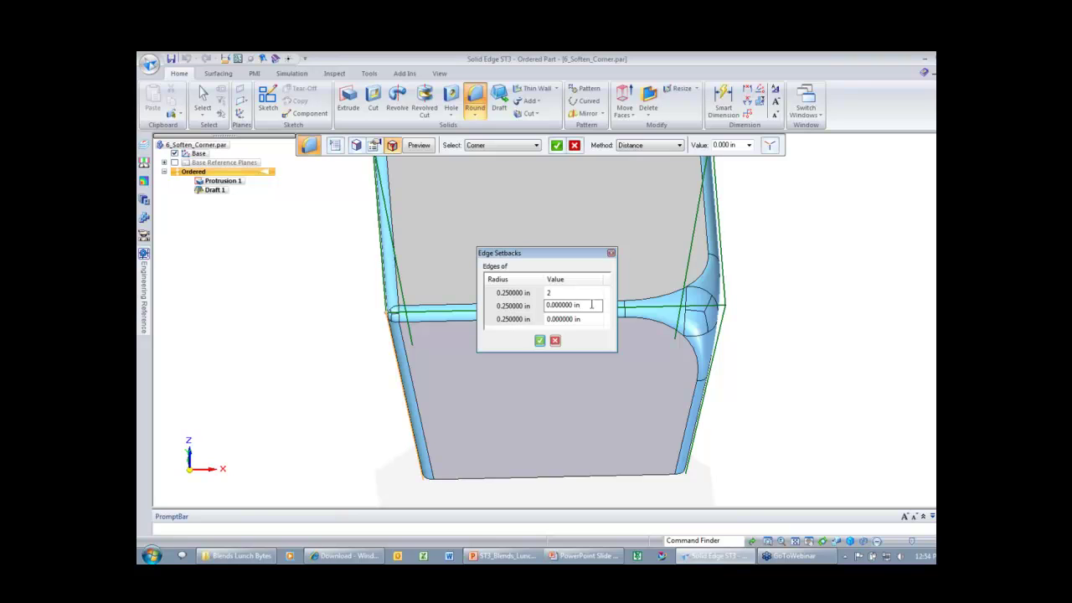
double_click(572, 305)
text(3)
click(572, 318)
double_click(572, 319)
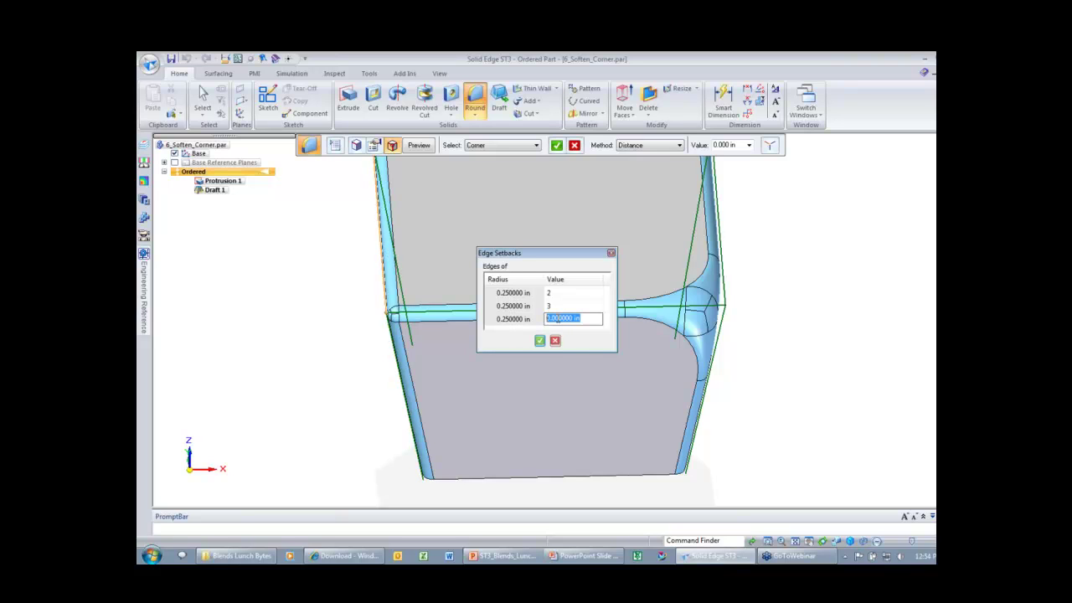
text(1)
click(539, 340)
click(557, 147)
- Soften the third top corner using the Multiple of radius method with a value of 1.5
middle_drag(329, 278, 455, 301)
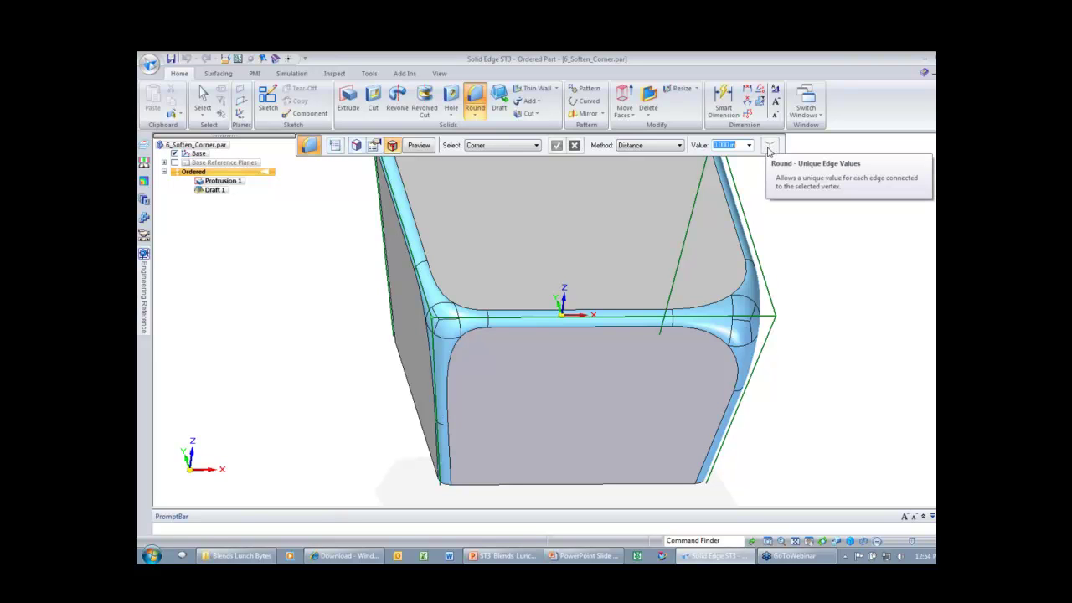
middle_drag(769, 151, 628, 240)
click(662, 145)
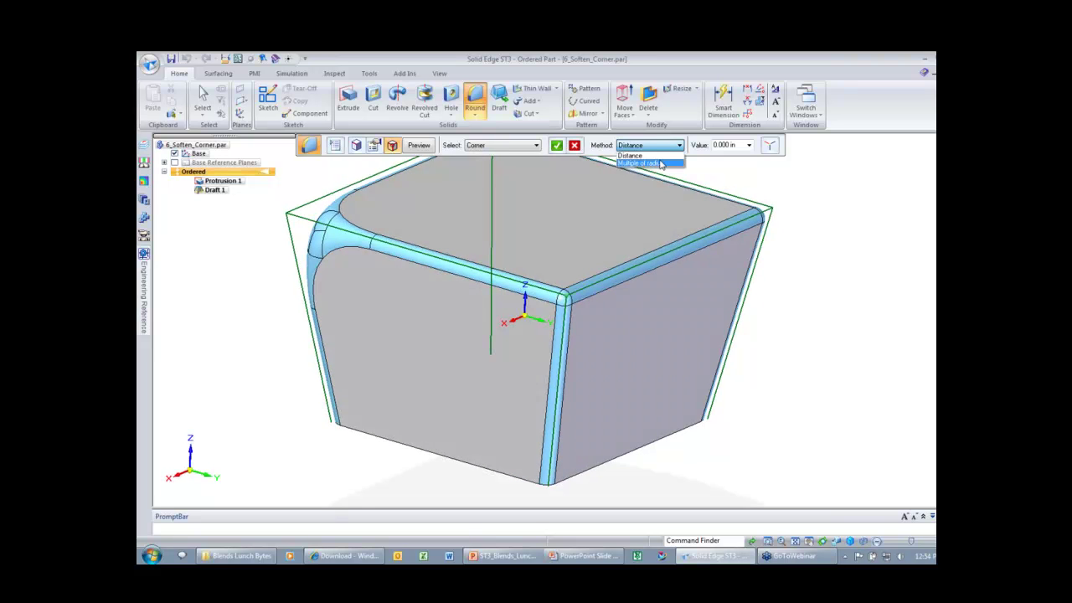
click(661, 164)
click(721, 148)
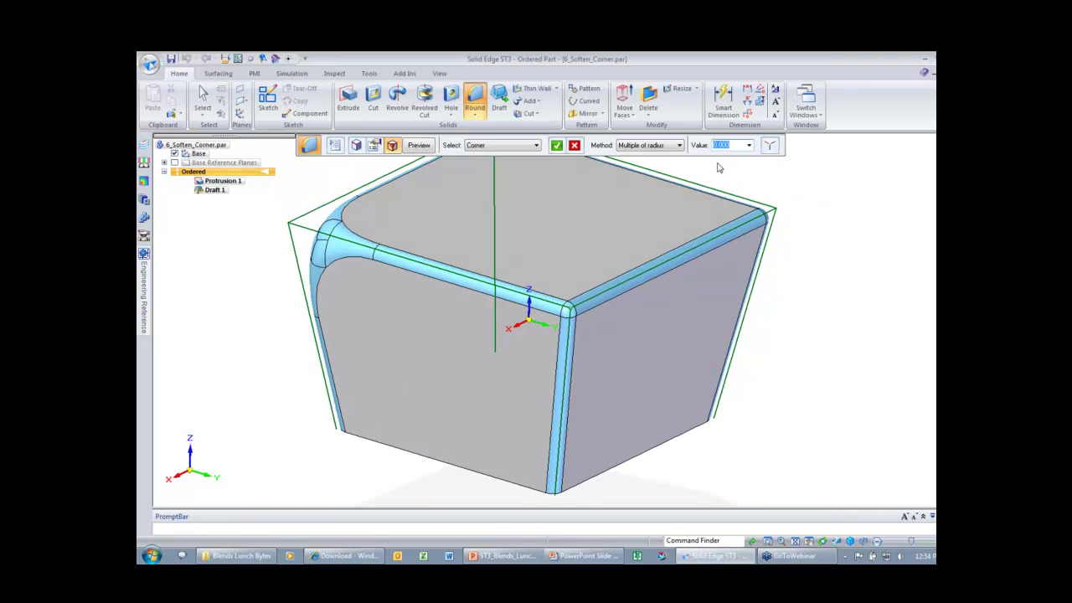
text(1.5)
click(557, 147)
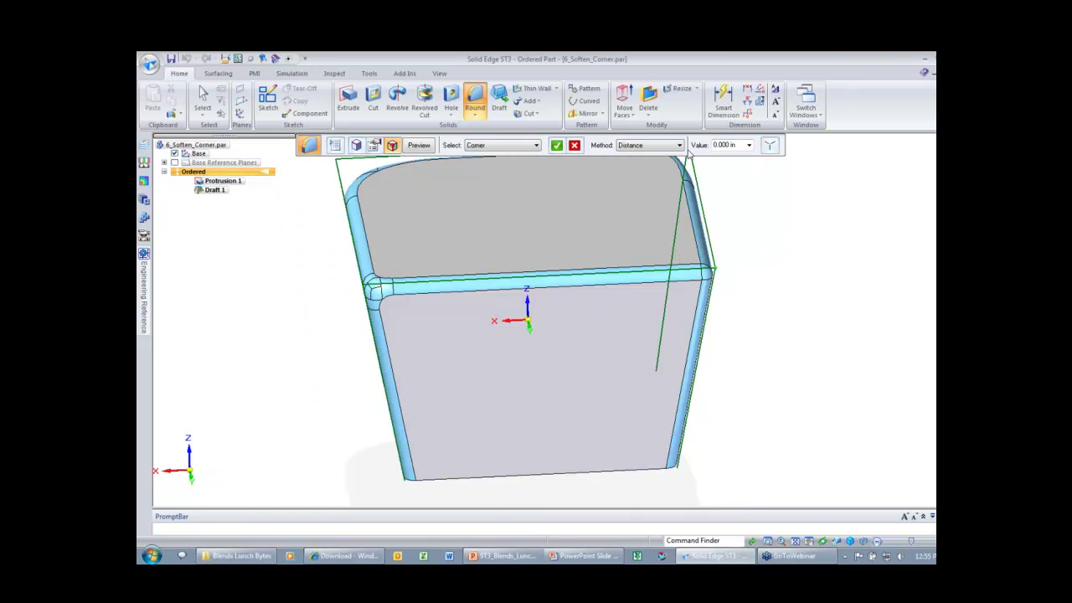
- Soften the last top corner using Multiple of radius with unique edge values of 1, 1.5 and 2
click(679, 145)
click(655, 164)
click(772, 148)
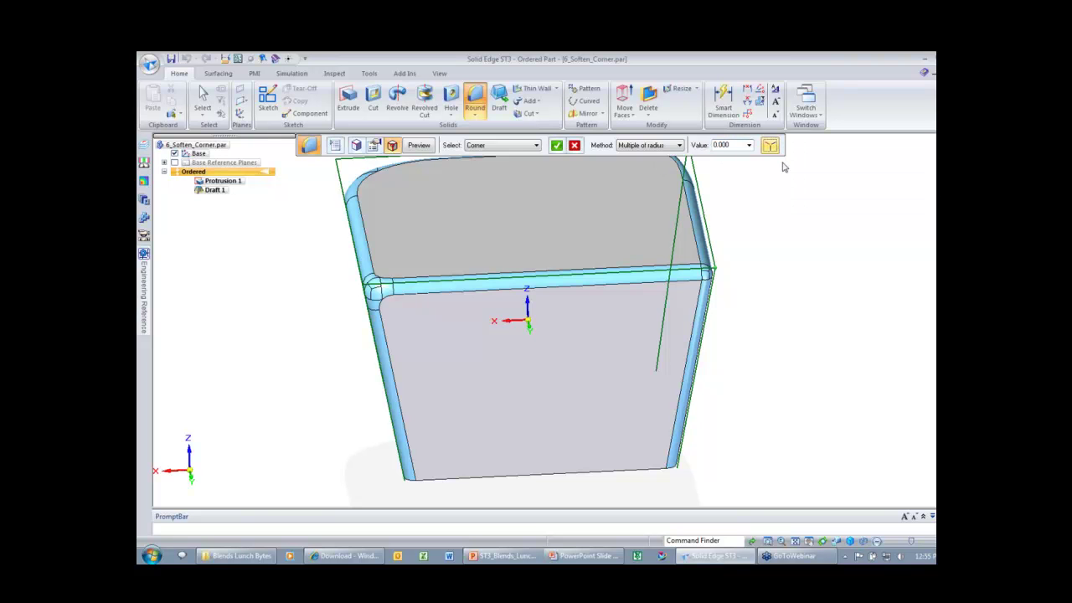
click(535, 290)
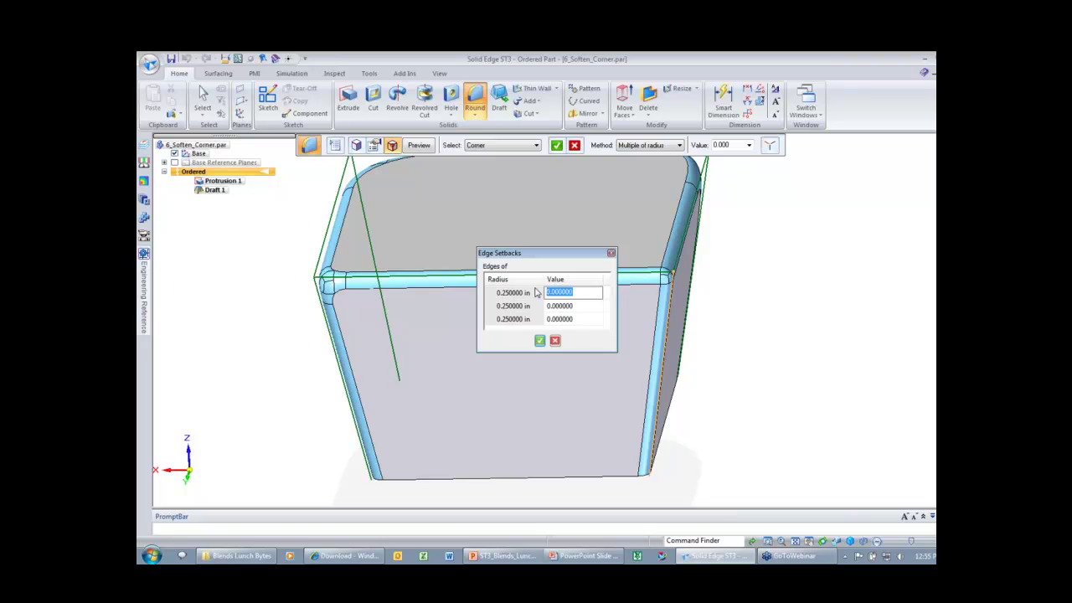
text(1)
click(531, 306)
text(1.5)
click(586, 319)
text(2)
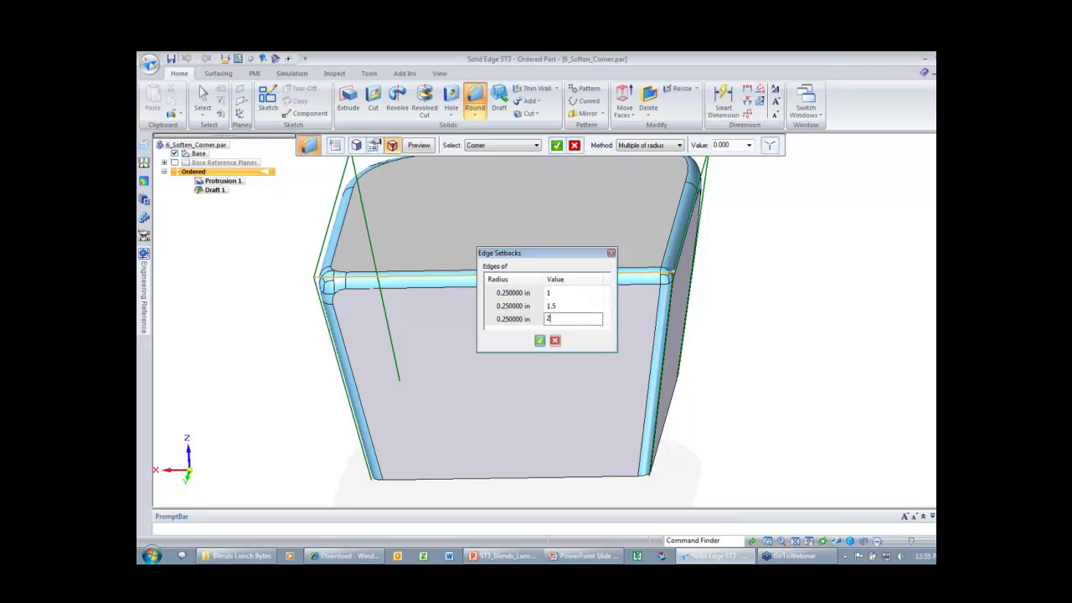
click(540, 340)
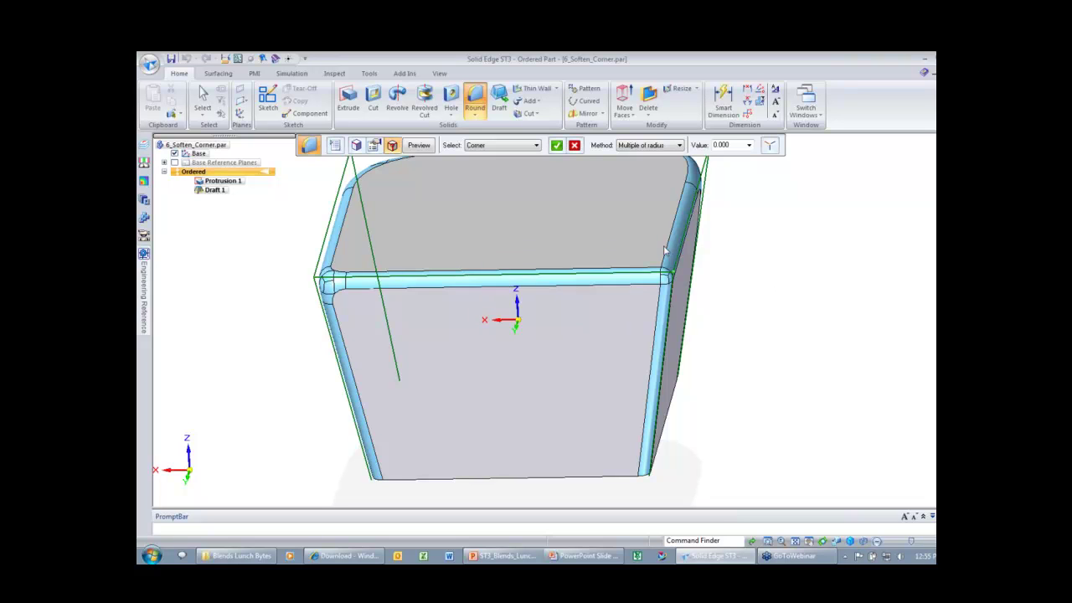
click(556, 145)
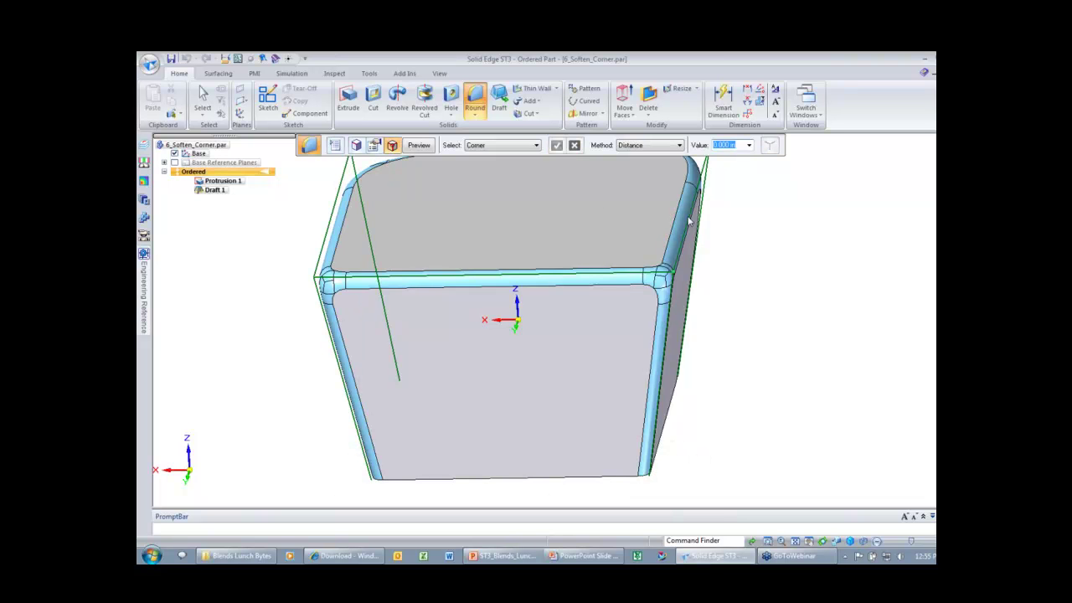
- Preview and finish the round with its softened corners, and inspect the block from several sides
middle_drag(777, 271, 800, 305)
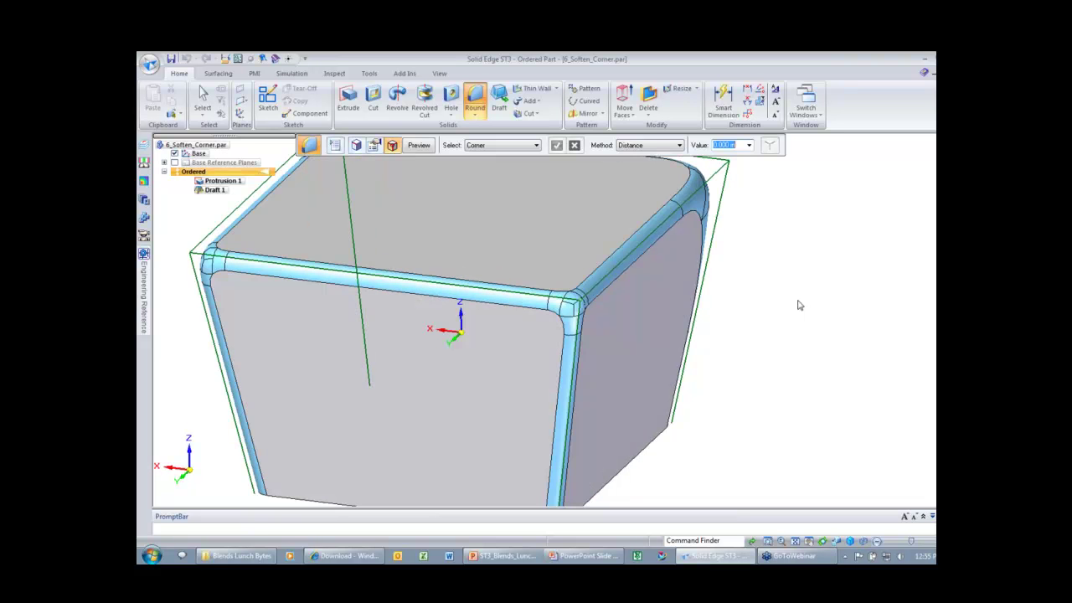
click(418, 146)
click(418, 145)
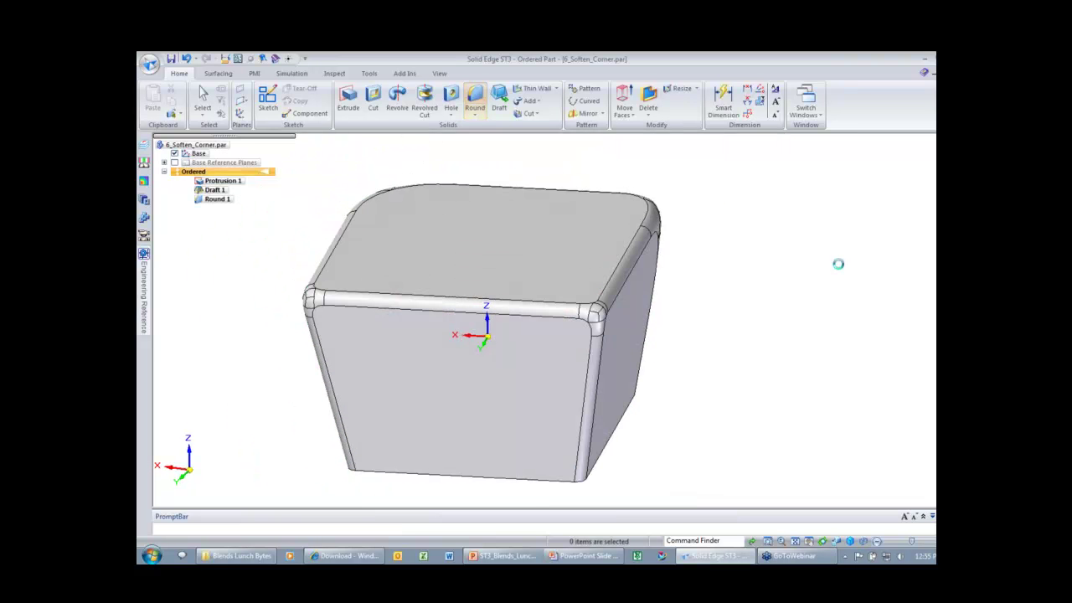
middle_drag(838, 264, 779, 251)
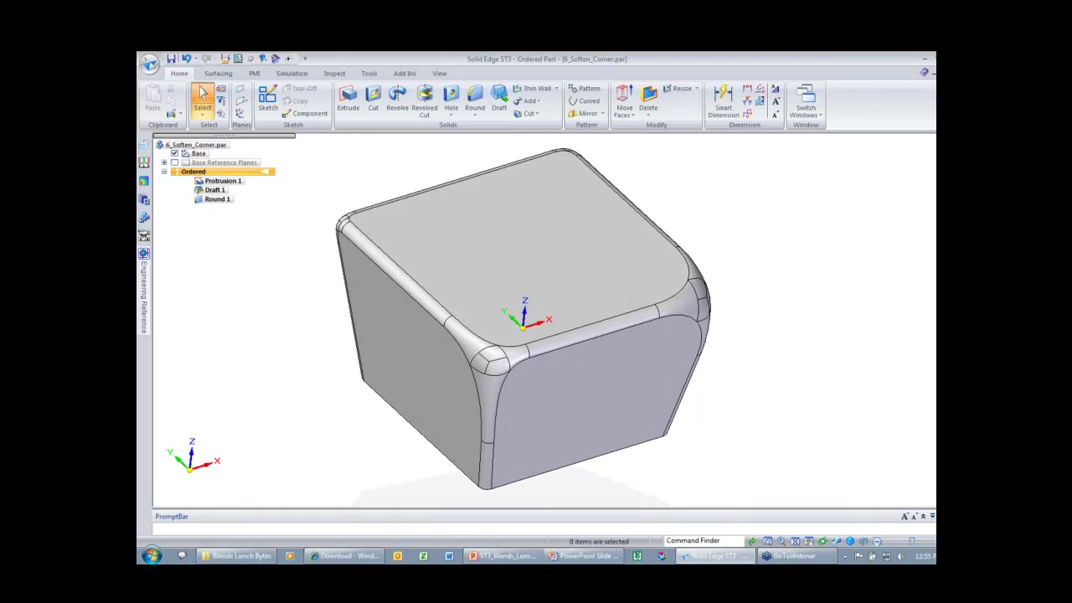
- Open 7_Variable Radius.par and start a round with the variable radius option
click(569, 350)
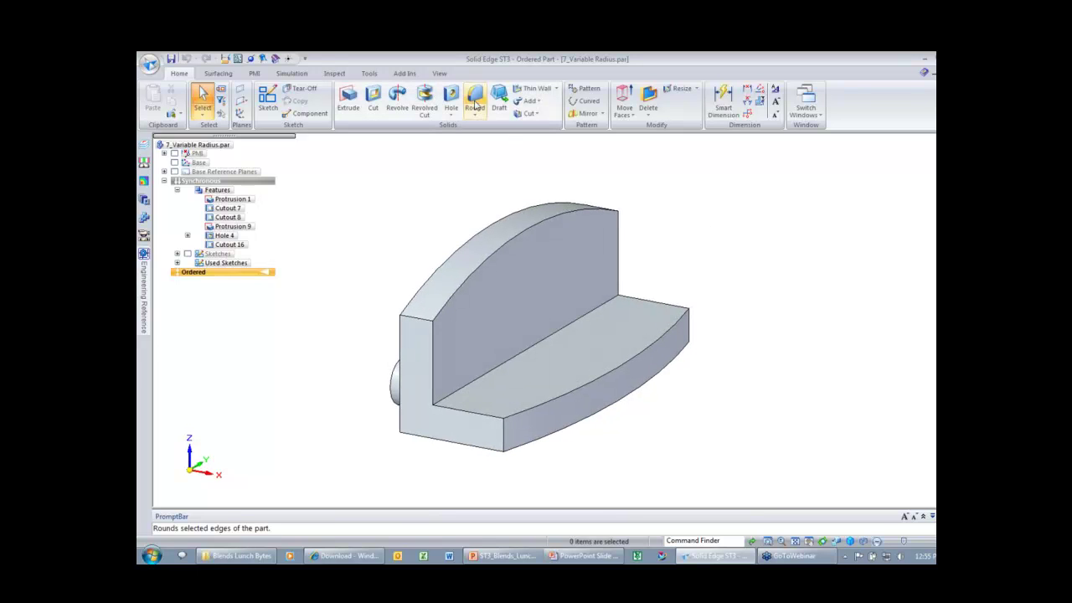
click(475, 100)
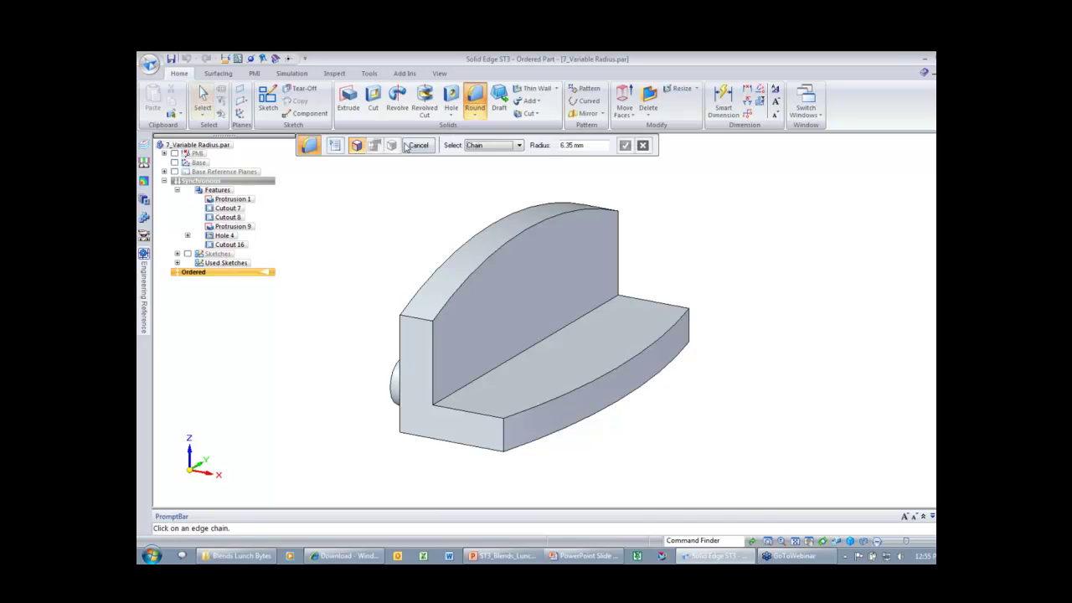
click(335, 145)
click(194, 146)
click(323, 126)
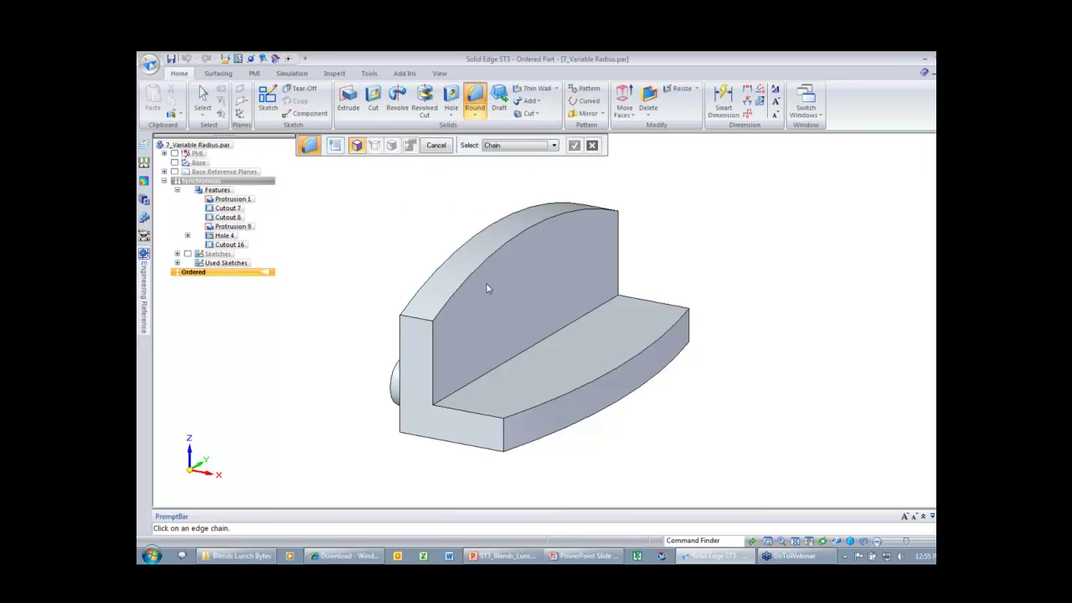
- Select the inside corner edge between the wall and base for the variable radius round and set its near end radius to 20 mm
click(535, 350)
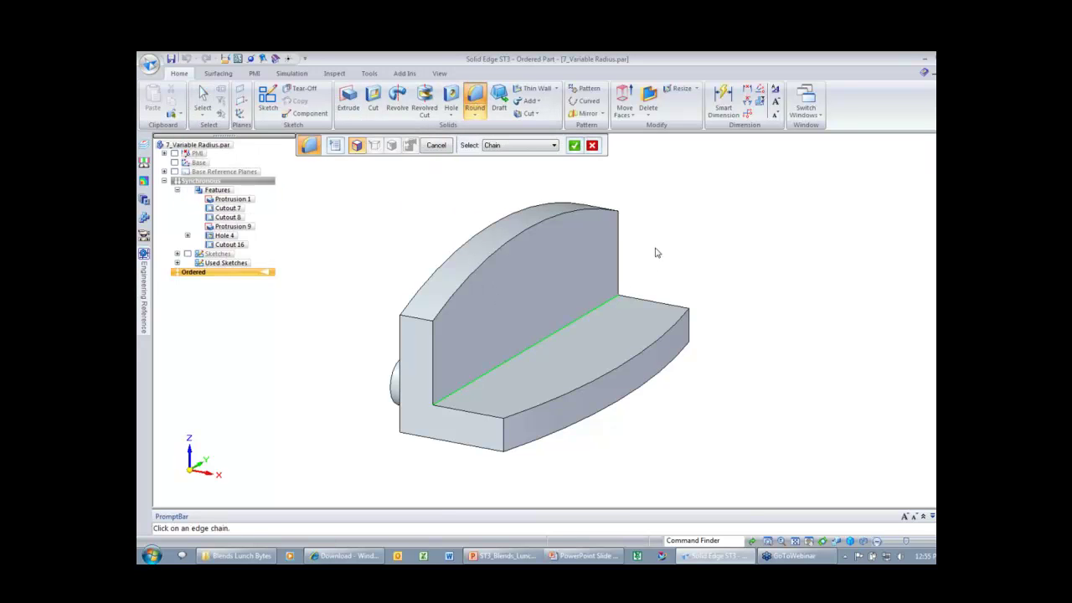
click(575, 146)
middle_drag(606, 204, 629, 220)
click(402, 397)
middle_drag(695, 302, 761, 280)
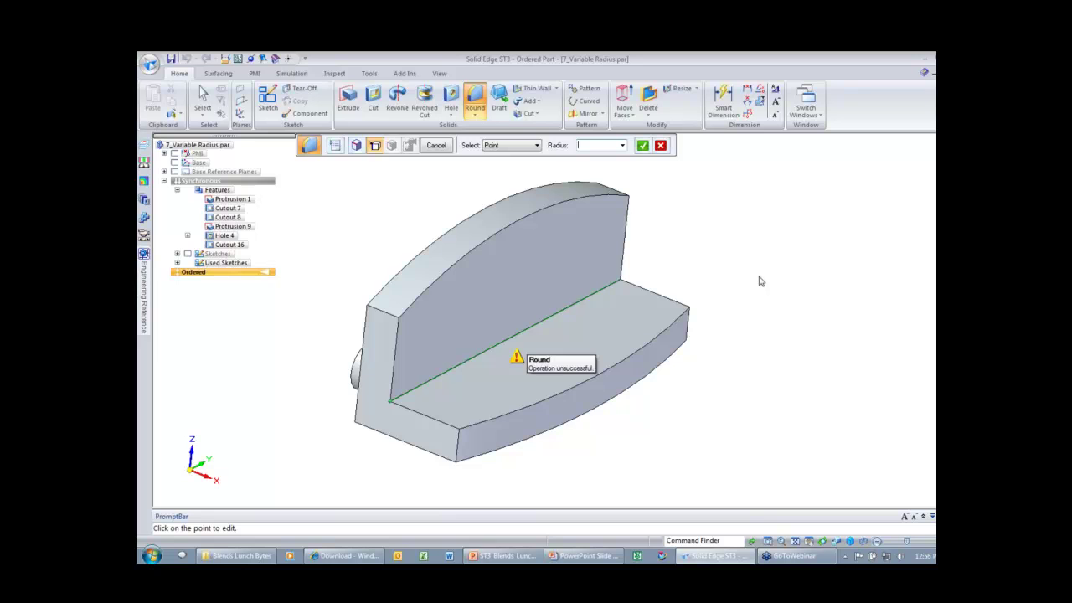
key(Return)
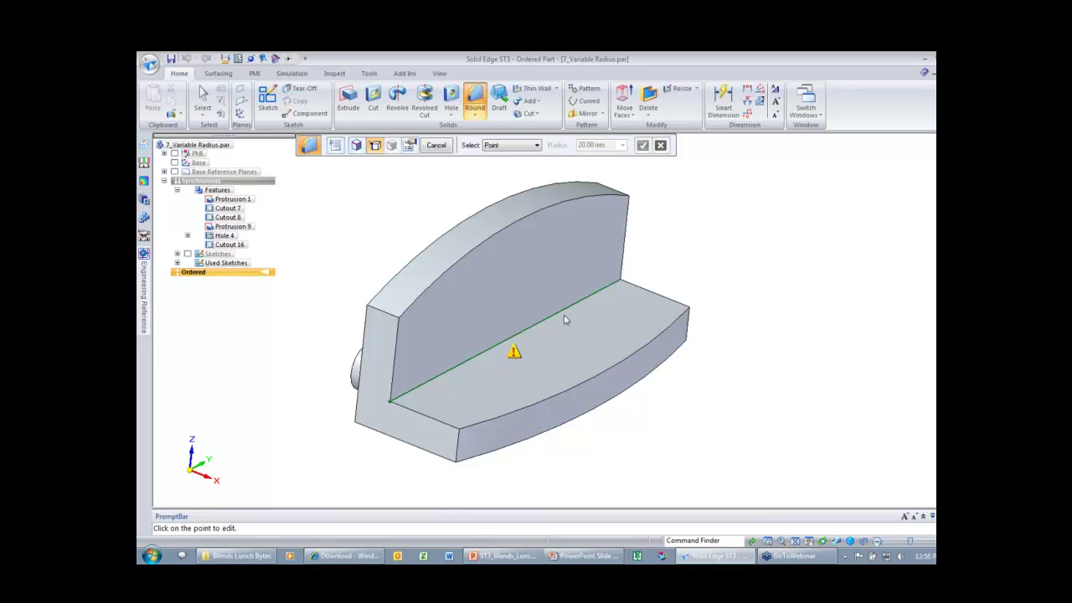
- Set the round radius to 10 mm at the inside edge's midpoint and 20 mm at its far end
click(512, 344)
text(10)
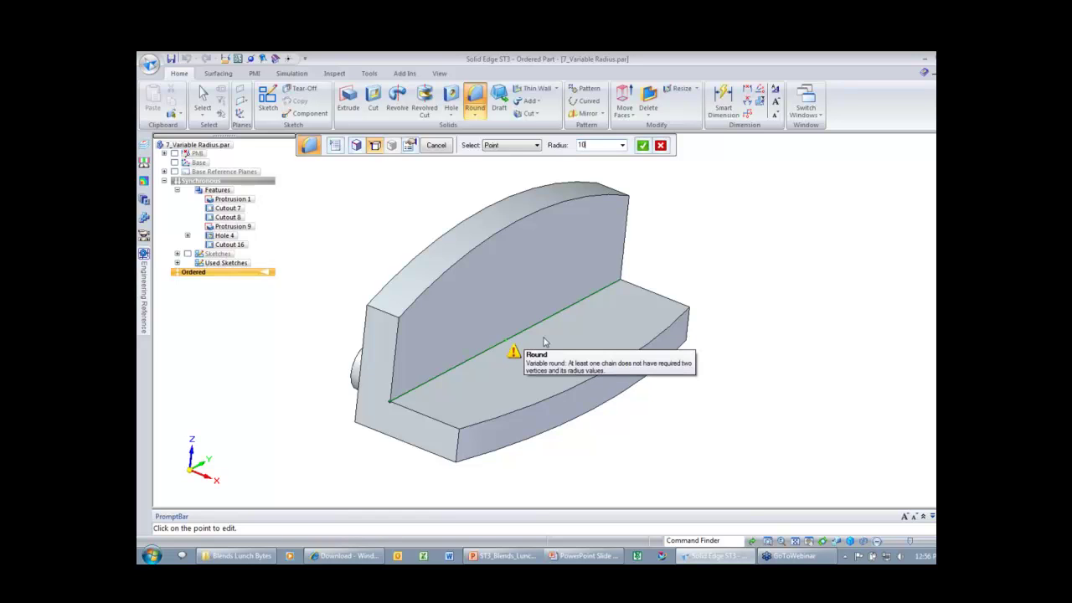
key(Return)
click(620, 281)
text(20)
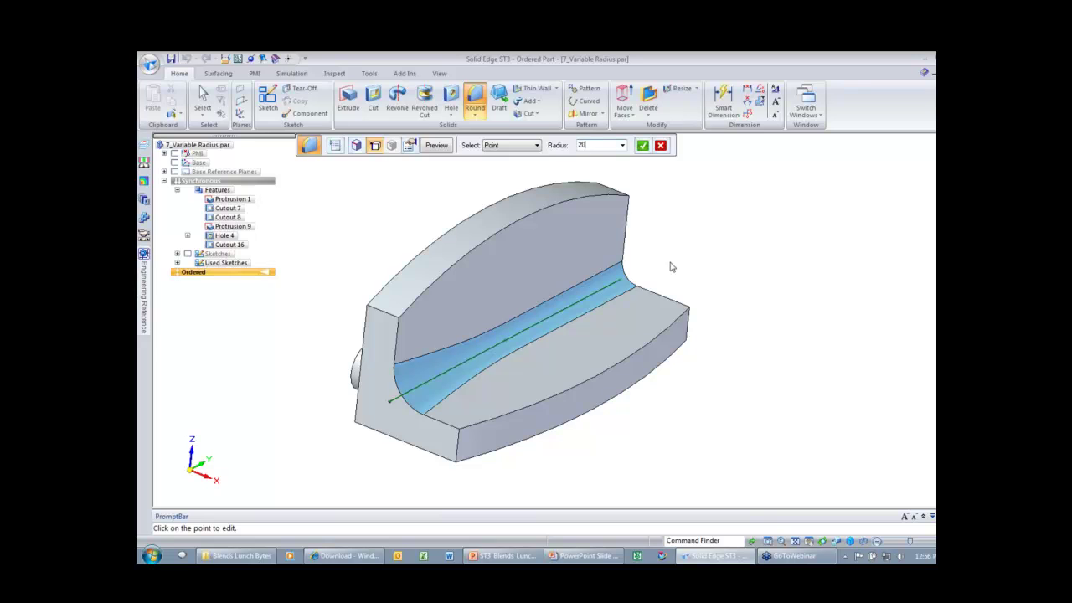
key(Return)
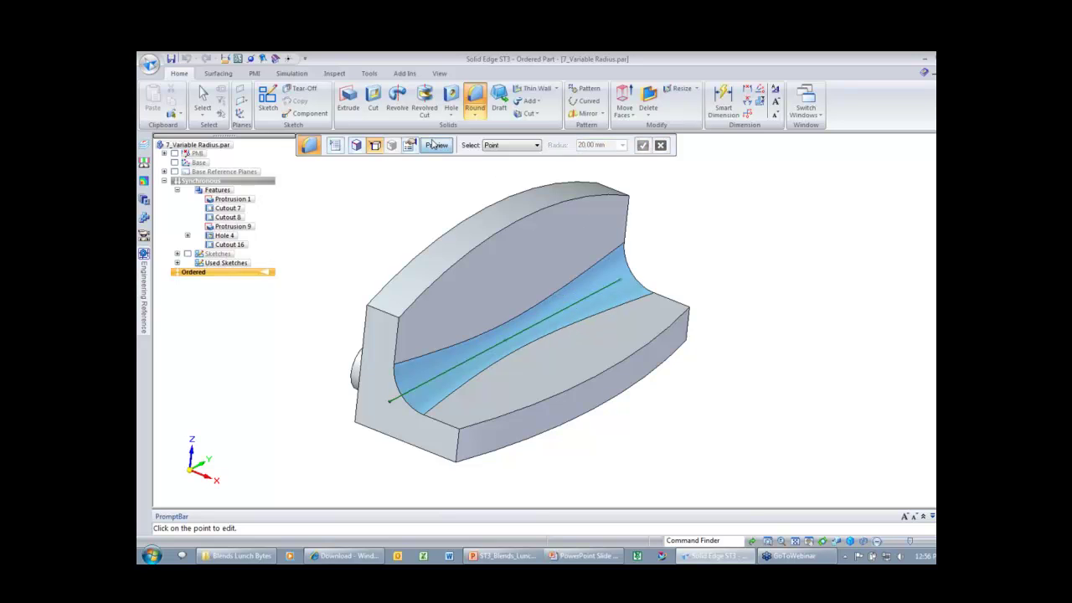
- Finish the three-point variable radius round and undo it
click(441, 149)
click(437, 147)
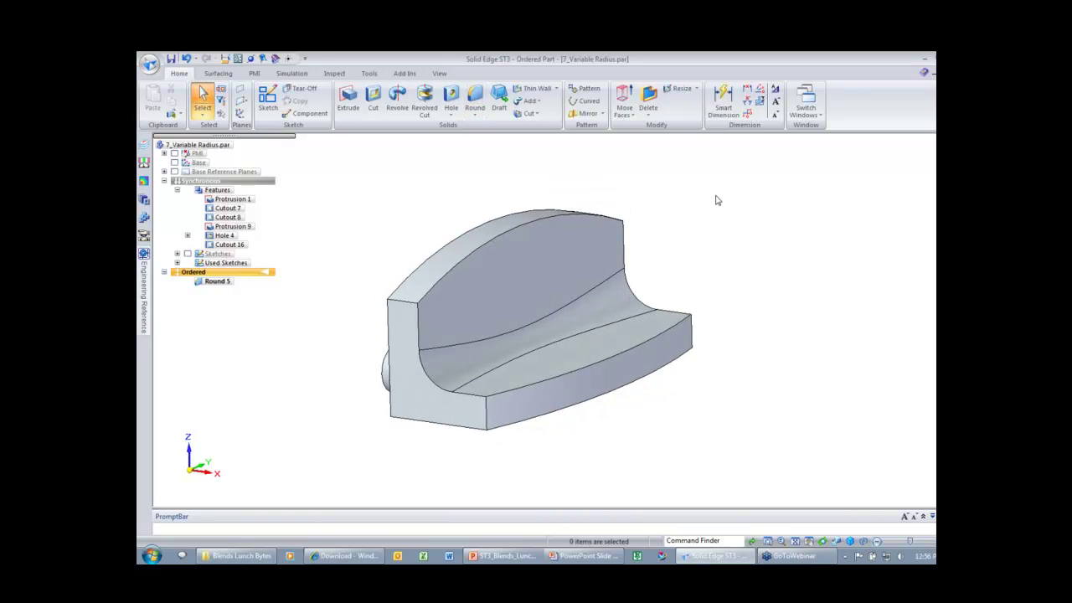
key(ctrl+z)
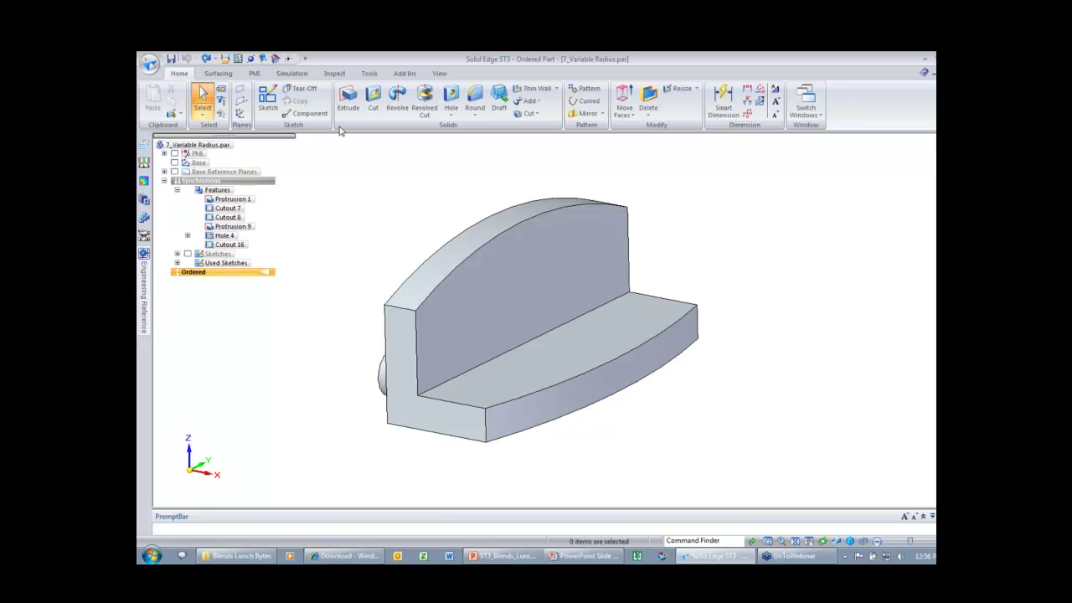
- Start a sketch on the upper face of the base and place two points along the inside corner edge
click(268, 99)
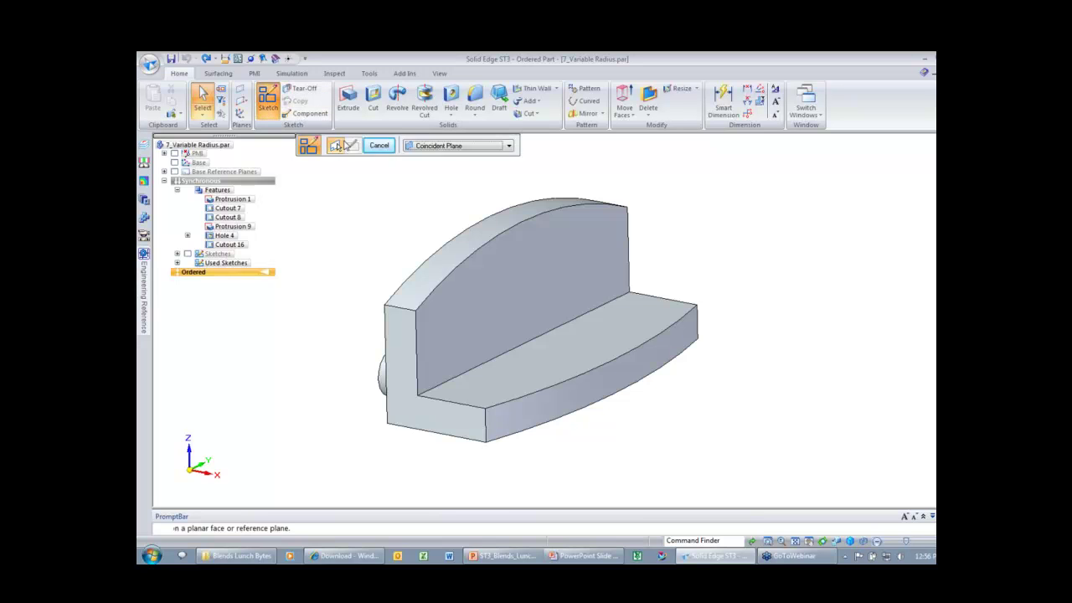
click(692, 312)
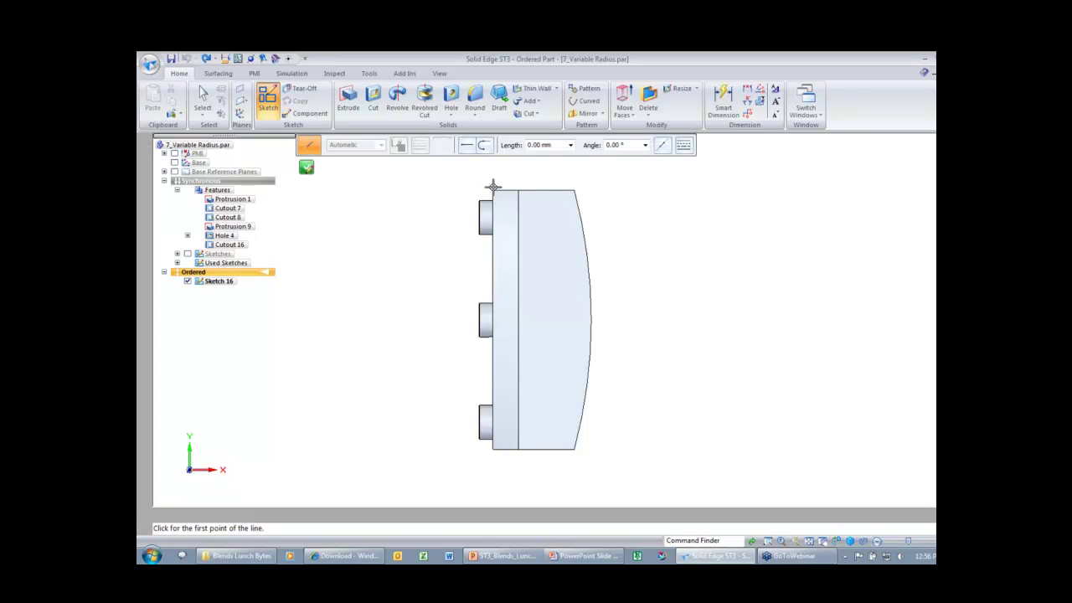
click(273, 89)
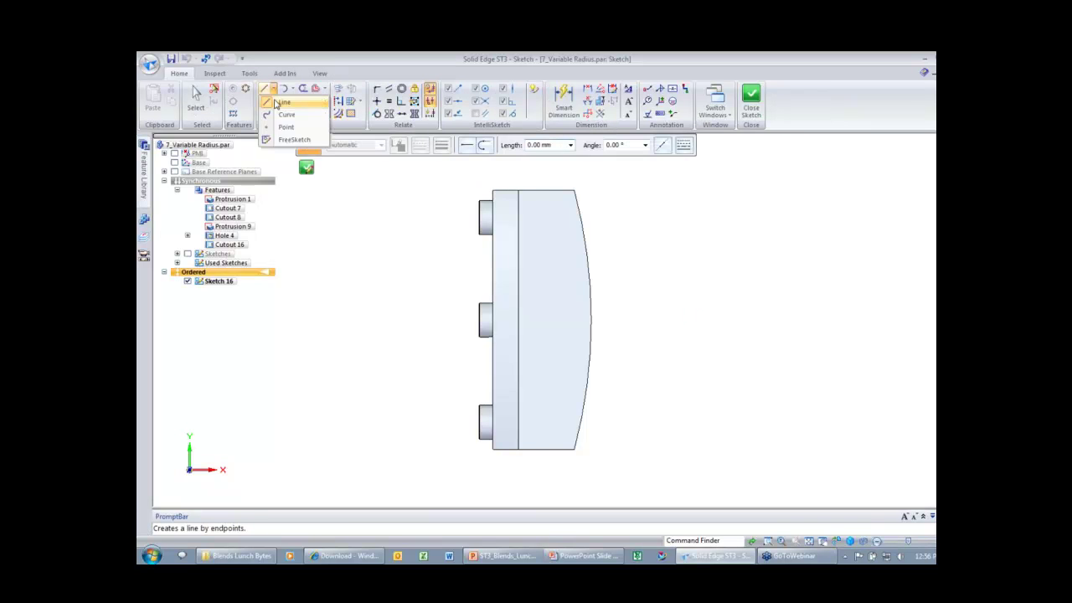
click(286, 127)
click(518, 245)
click(519, 392)
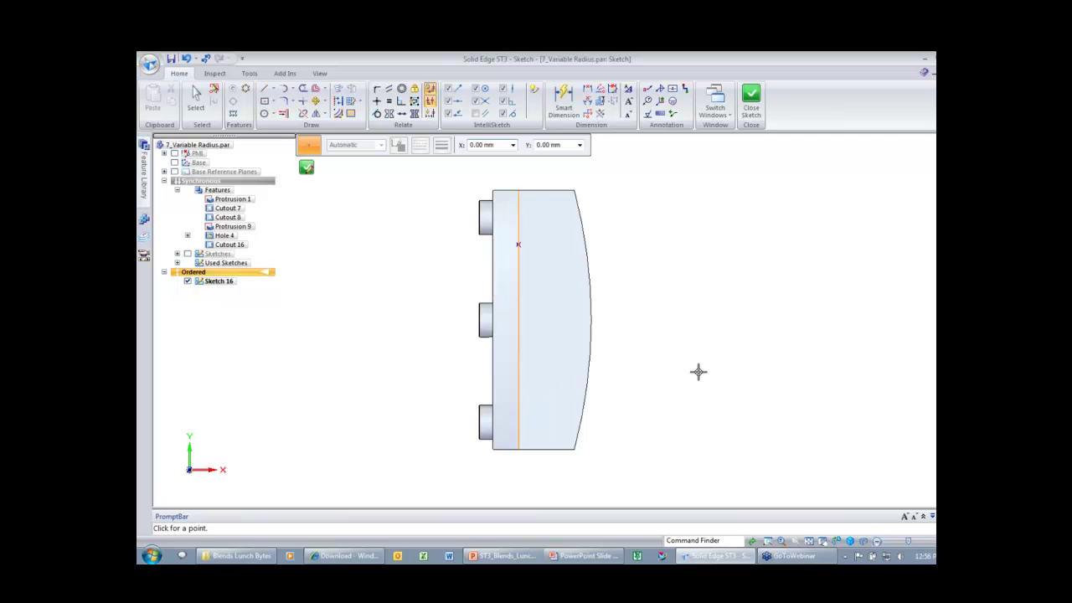
- Dimension the upper sketch point 50 mm from the upper end edge of the part
click(588, 89)
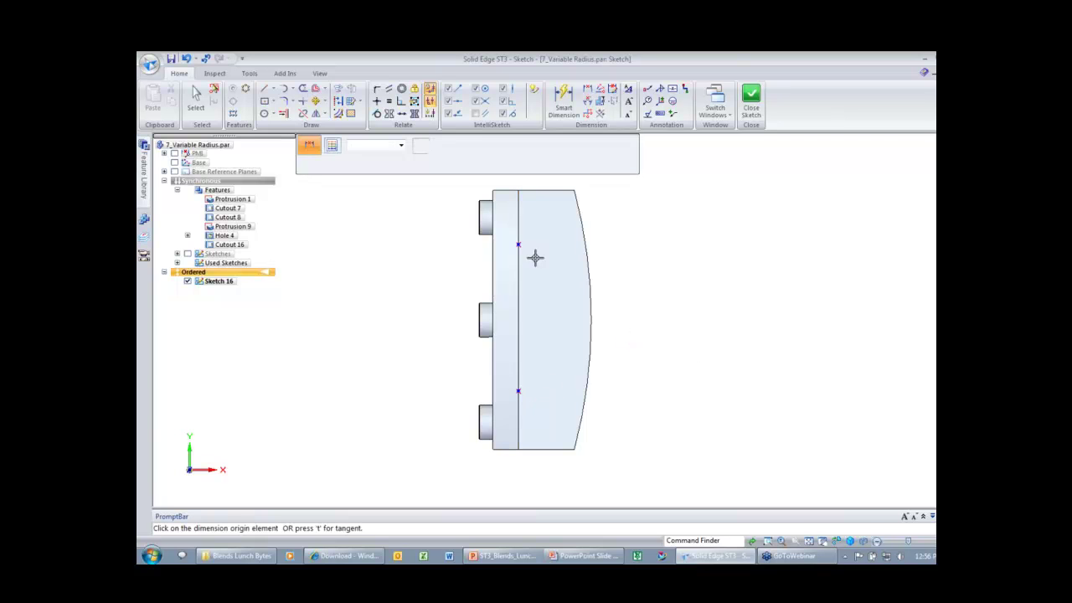
click(521, 247)
click(535, 193)
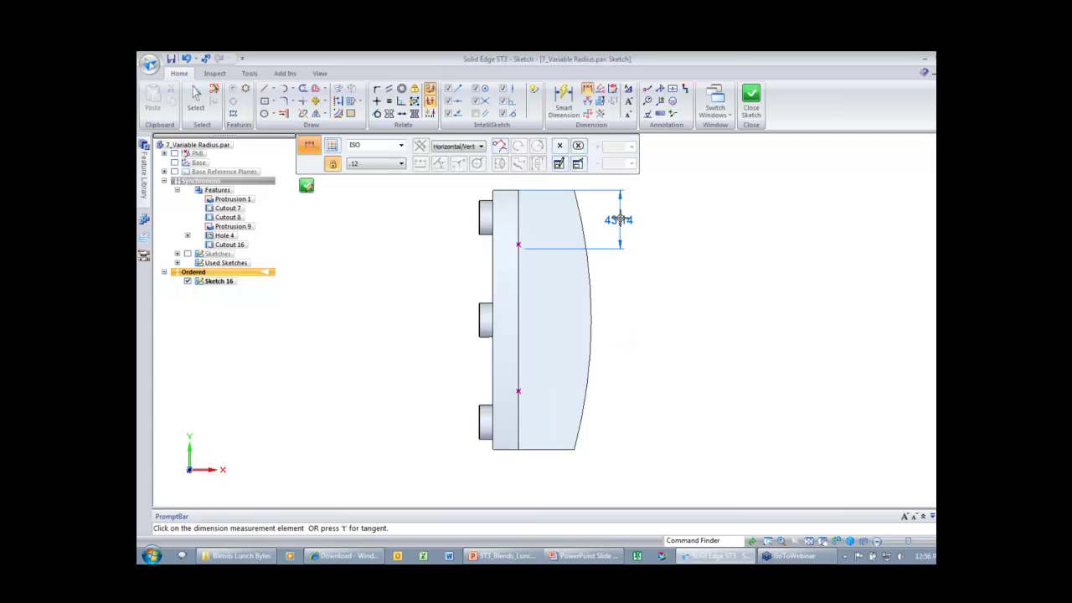
click(621, 223)
text(50)
key(Return)
- Dimension the lower sketch point 50 mm from the lower end edge of the part and close the sketch
click(519, 391)
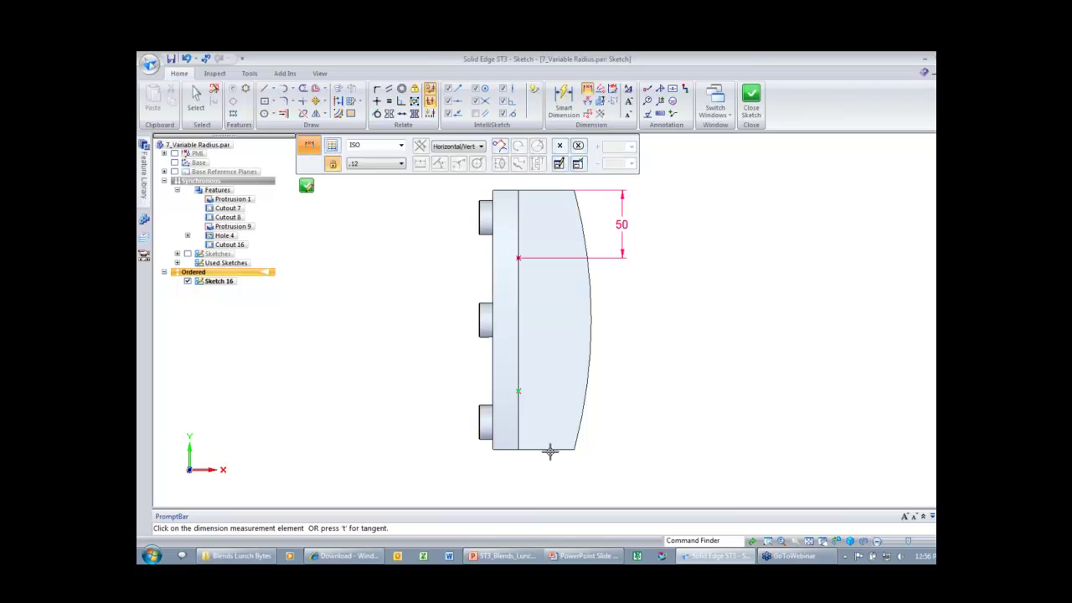
click(550, 450)
click(610, 432)
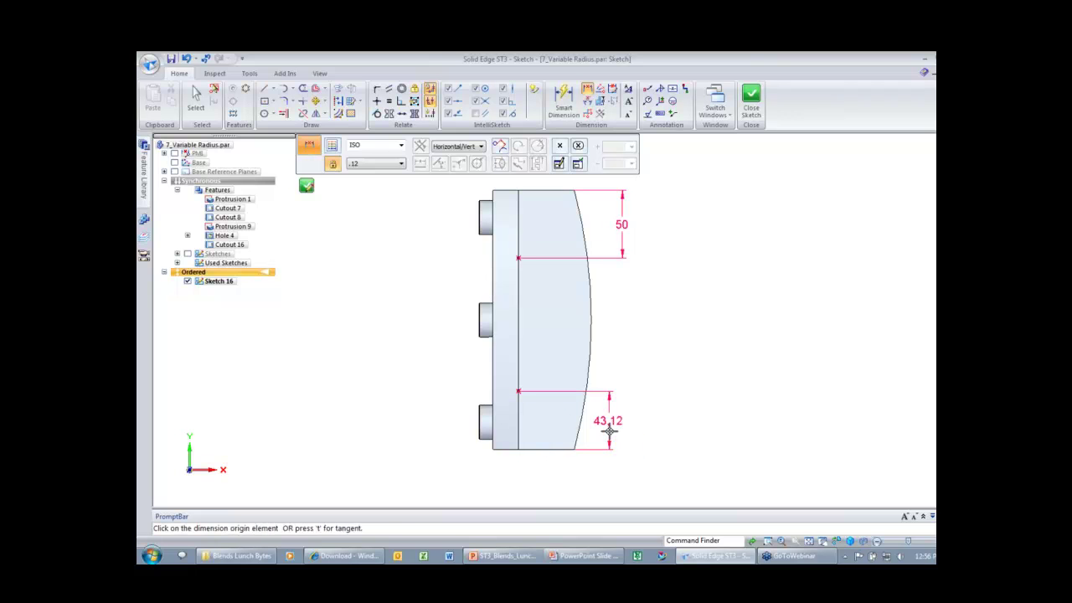
text(50)
key(Return)
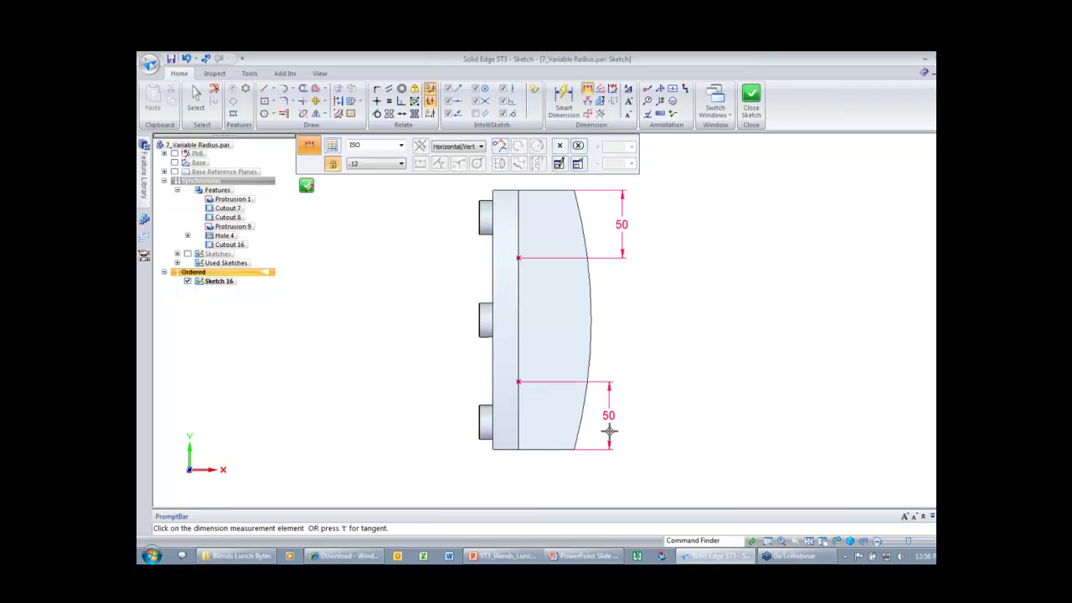
right_click(671, 376)
click(639, 344)
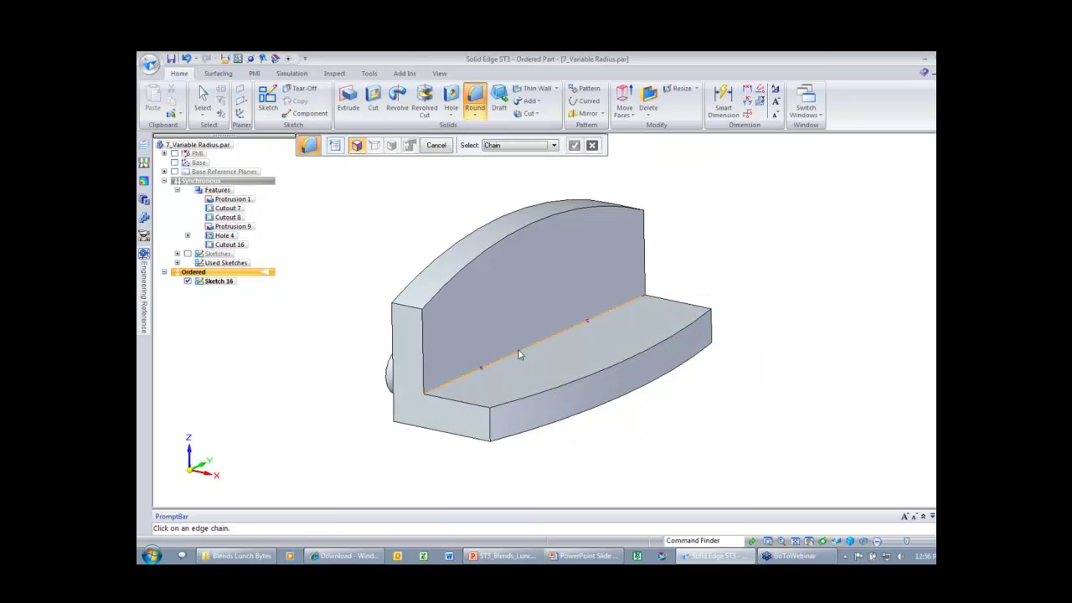
- Select the inside corner edge for a new variable radius round and set a 20 mm radius at its near end
click(517, 351)
right_click(712, 263)
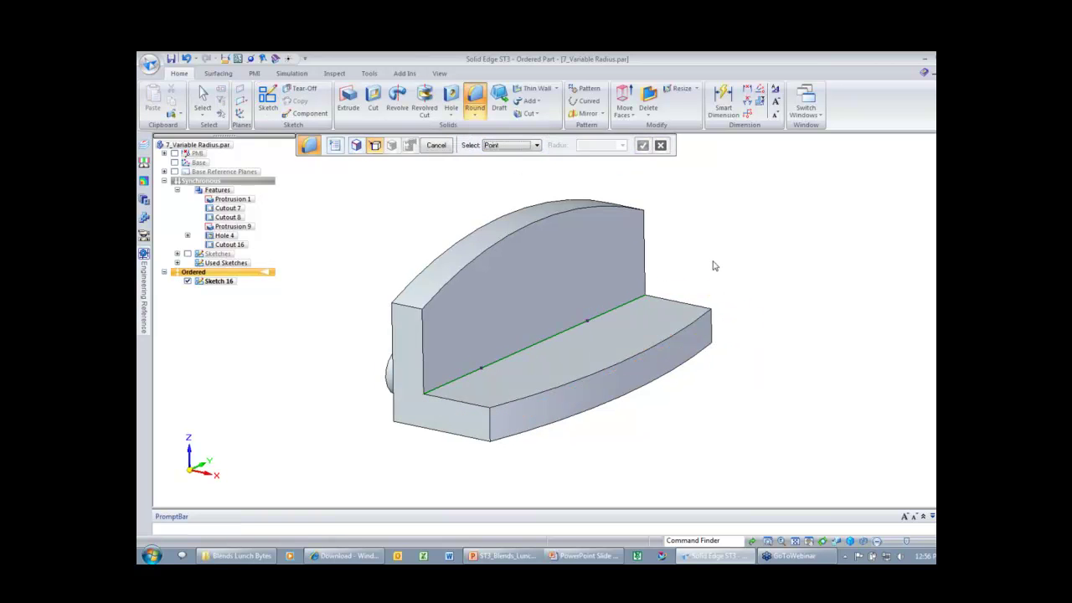
click(425, 398)
text(20)
key(Return)
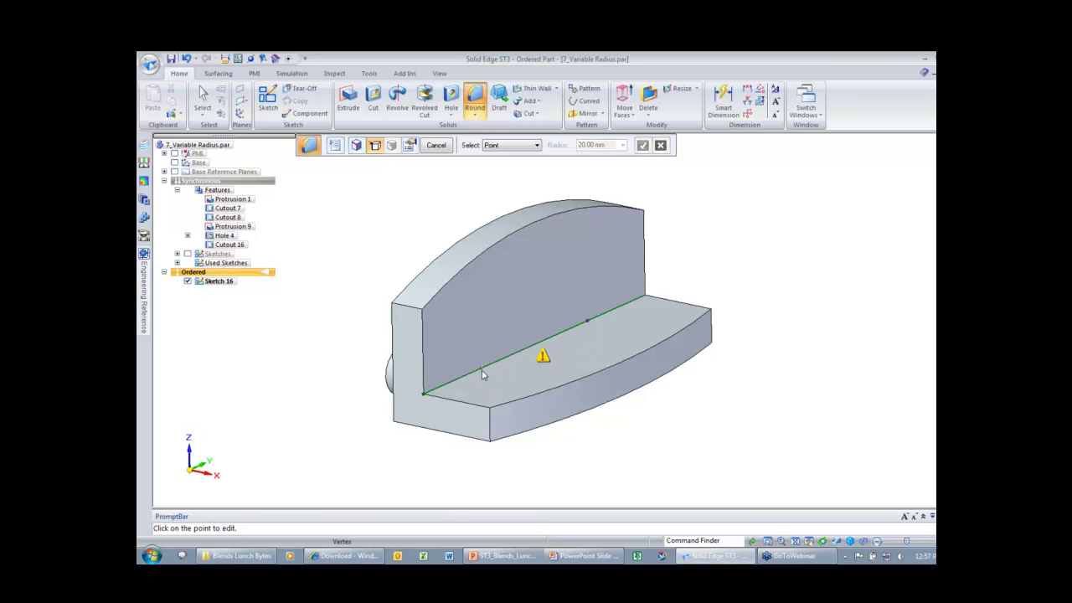
- Set the round radius to 15 mm at the nearer sketch point and 20 mm at the edge's midpoint
click(482, 373)
text(15)
key(Return)
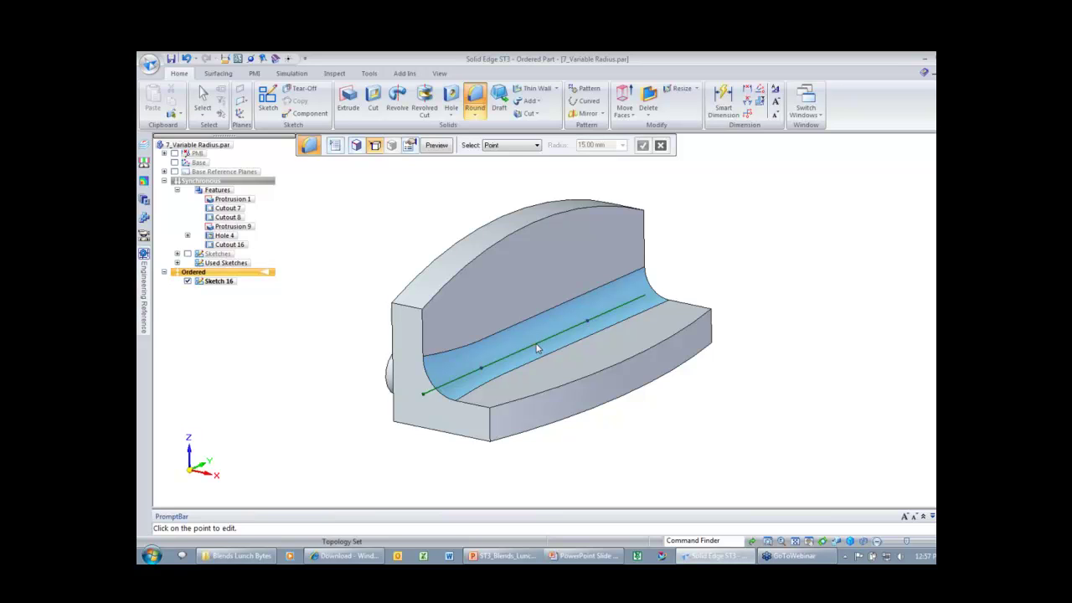
click(536, 346)
text(20)
key(Return)
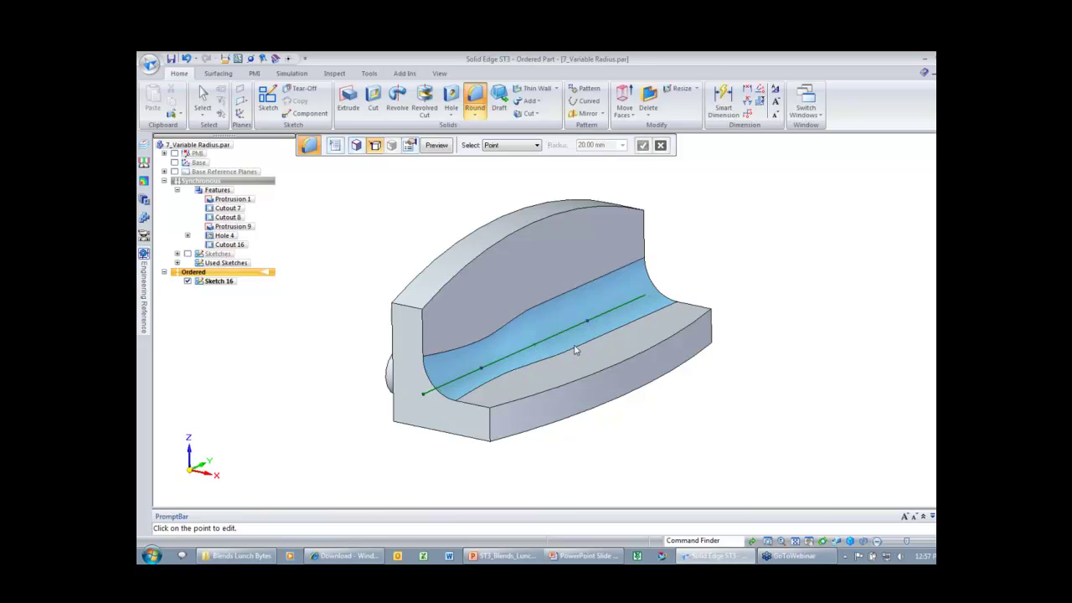
- Set the radius to 5 mm at the farther sketch point and 10 mm at the edge's far end, and finish the round
click(590, 305)
text(5)
key(Return)
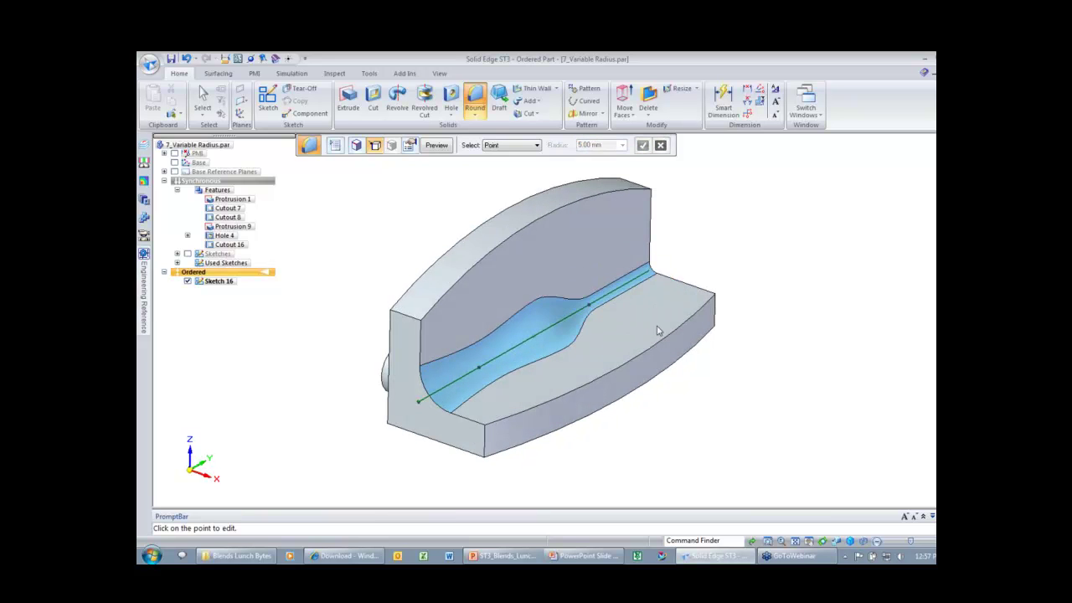
click(651, 275)
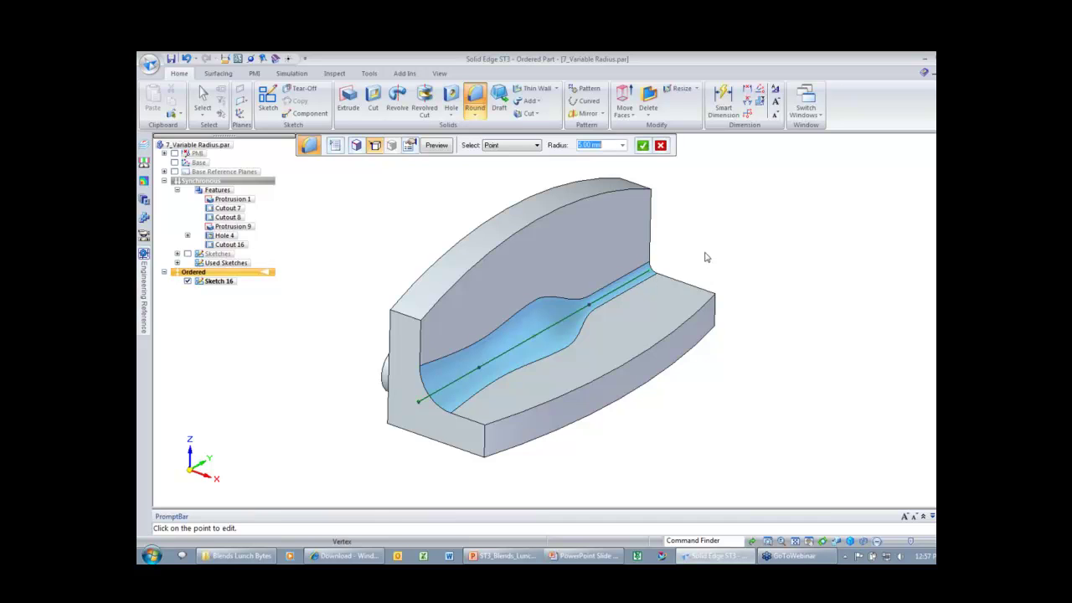
text(10)
key(Return)
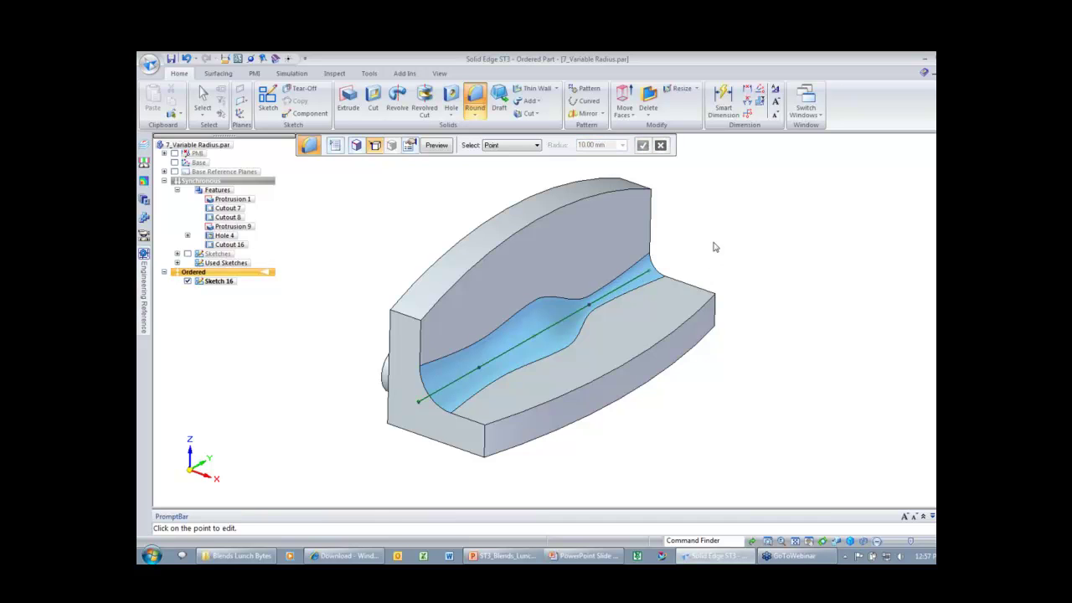
right_click(713, 242)
right_click(714, 245)
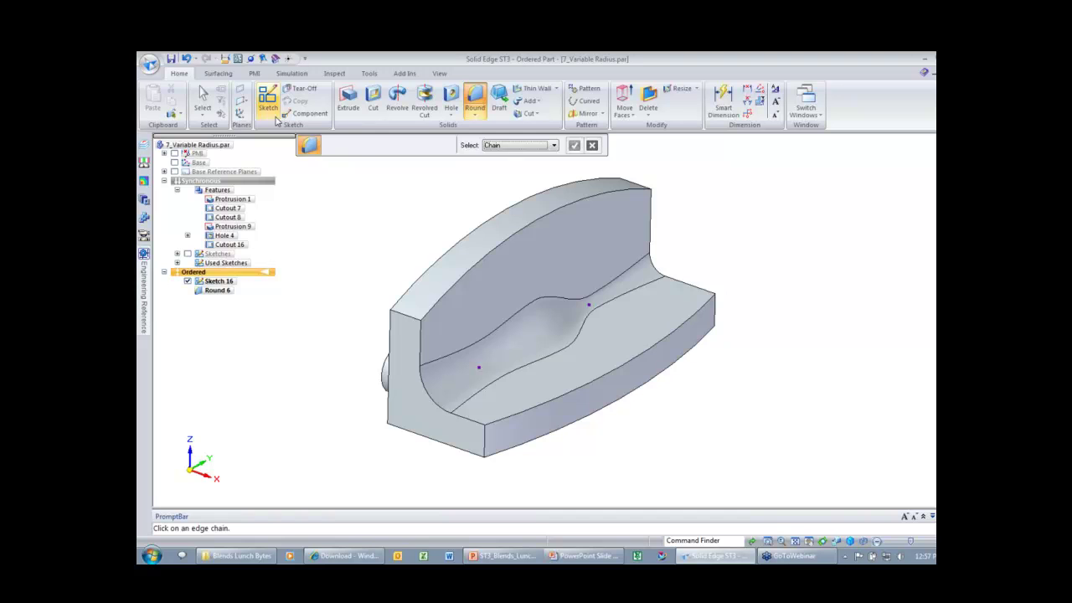
key(Escape)
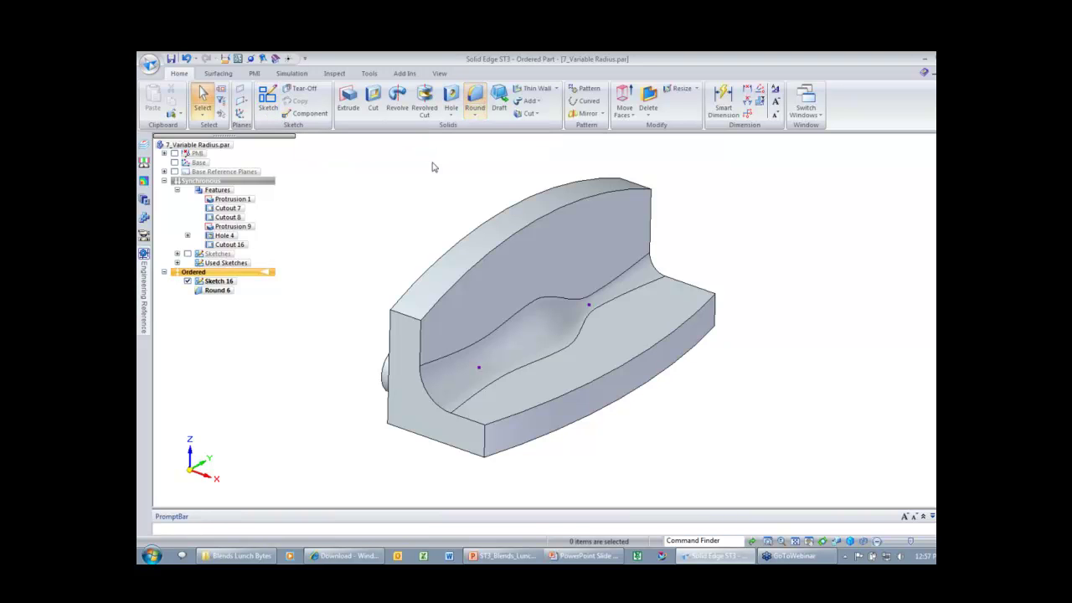
- Dynamically edit the variable radius round and set the radius at the farther sketch point to 5 mm
click(220, 291)
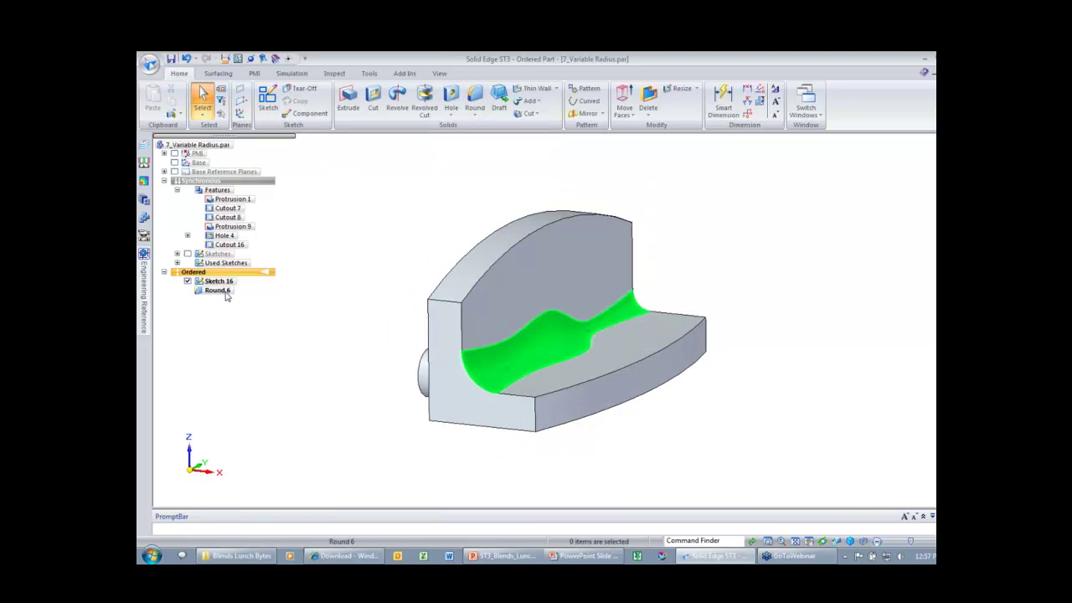
right_click(223, 291)
click(277, 470)
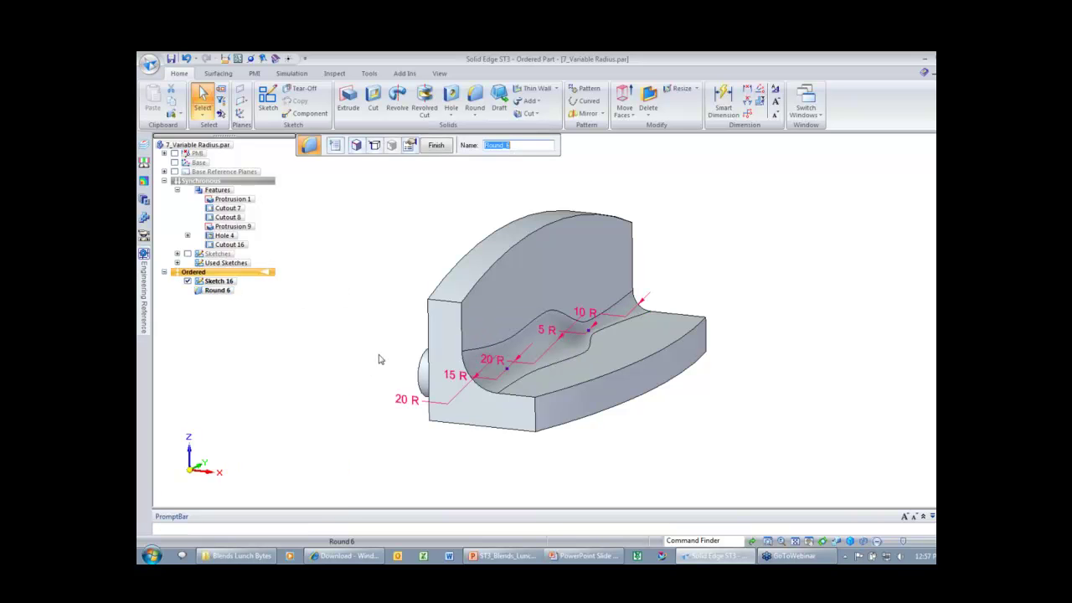
middle_drag(670, 400, 677, 426)
click(462, 370)
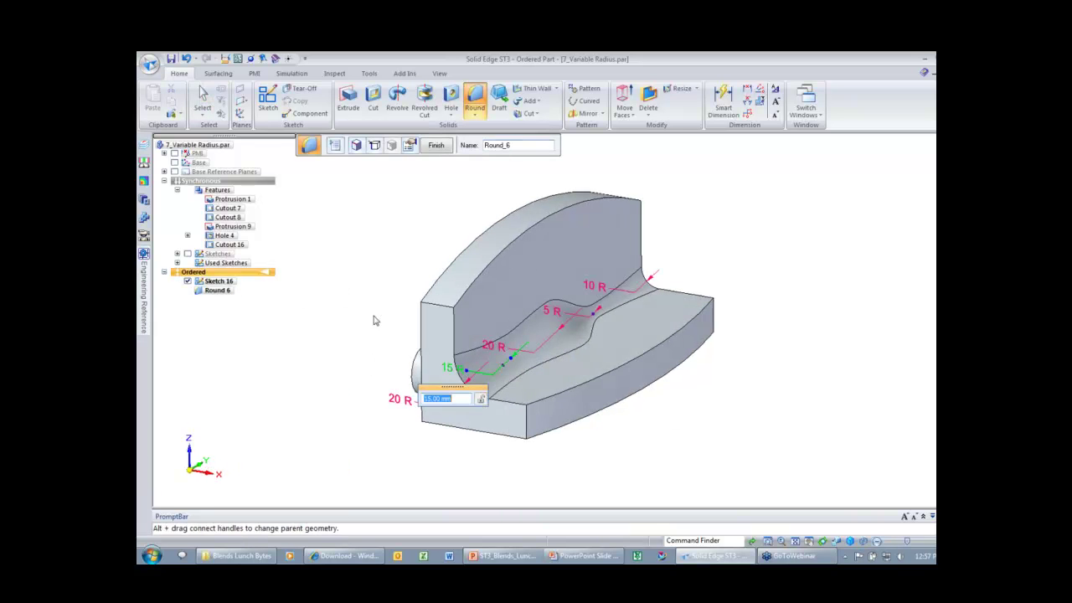
click(573, 320)
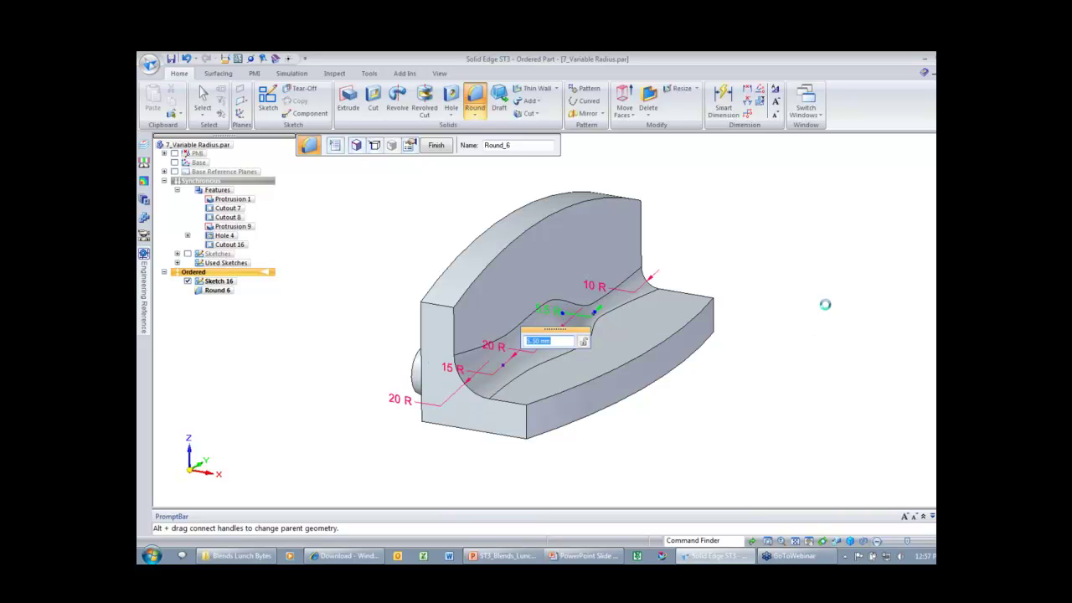
text(5)
key(Return)
key(Escape)
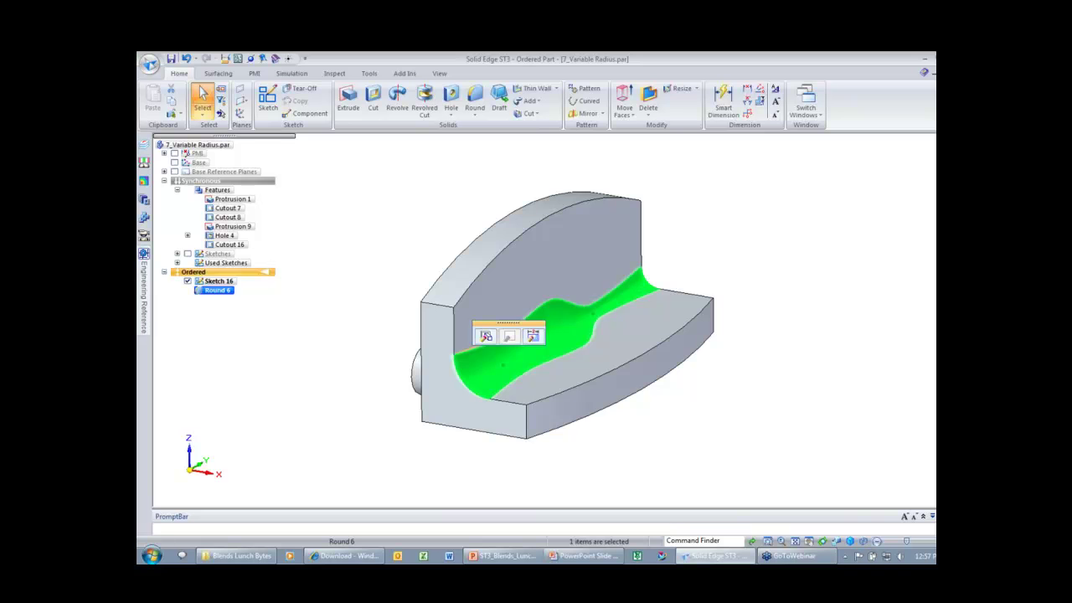
- Close the variable radius part, open 8_Blend_constant width.par and view its constant width and constant radius blends
click(954, 73)
click(567, 352)
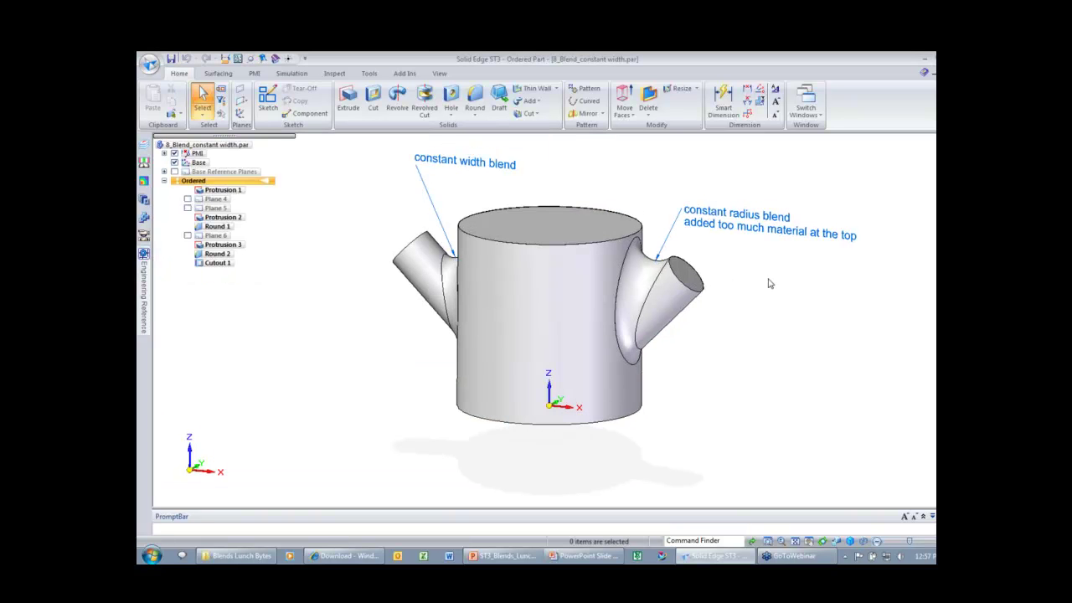
middle_drag(771, 283, 732, 280)
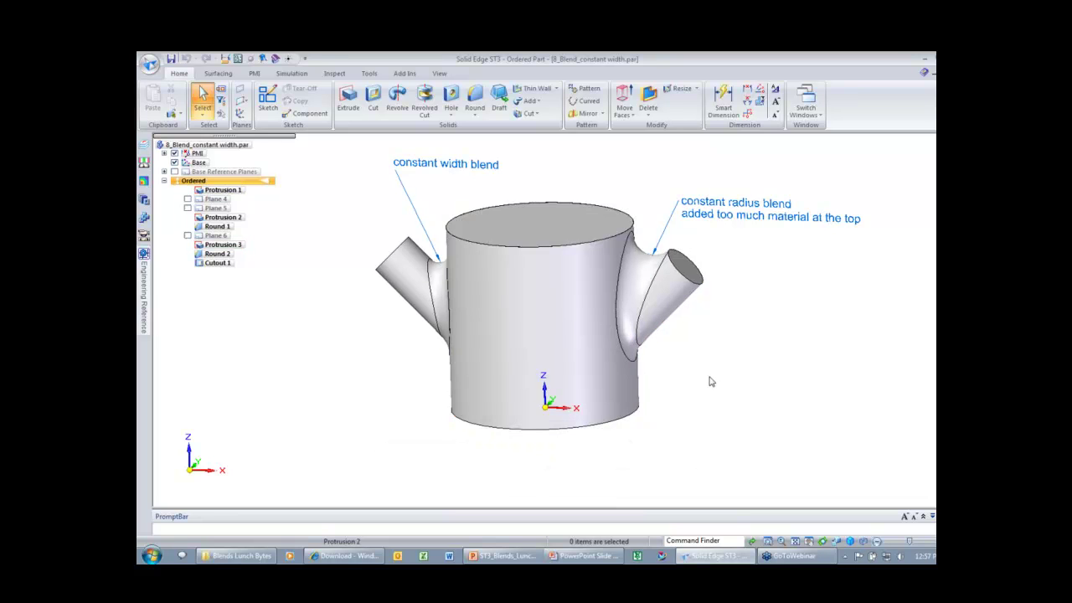
shift+middle_drag(710, 382, 692, 382)
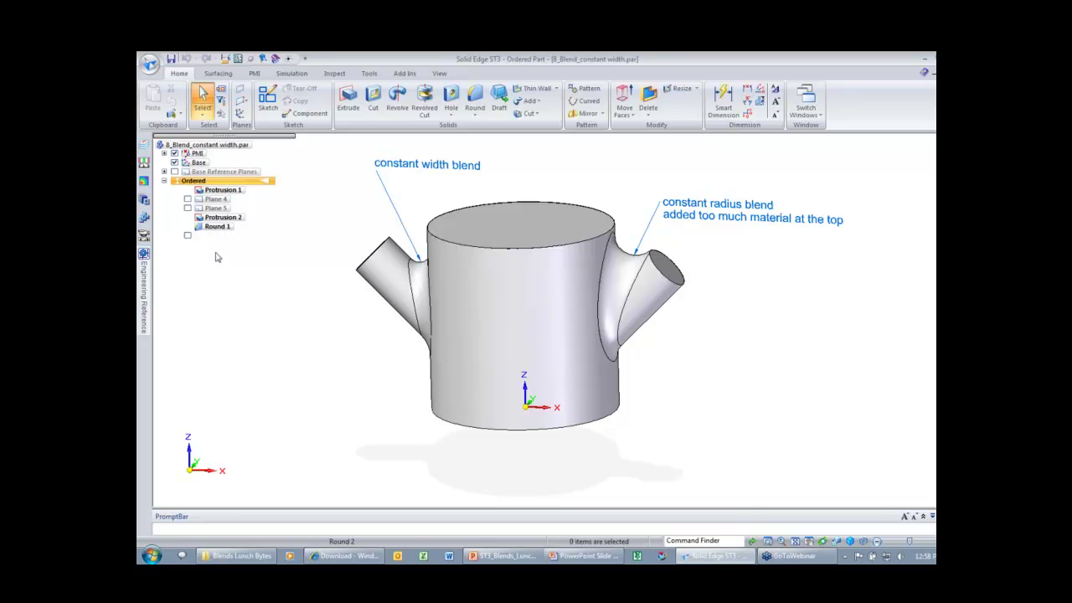
- Remove both existing round features that blend the branches into the main cylinder
click(218, 254)
ctrl+click(226, 231)
right_click(227, 232)
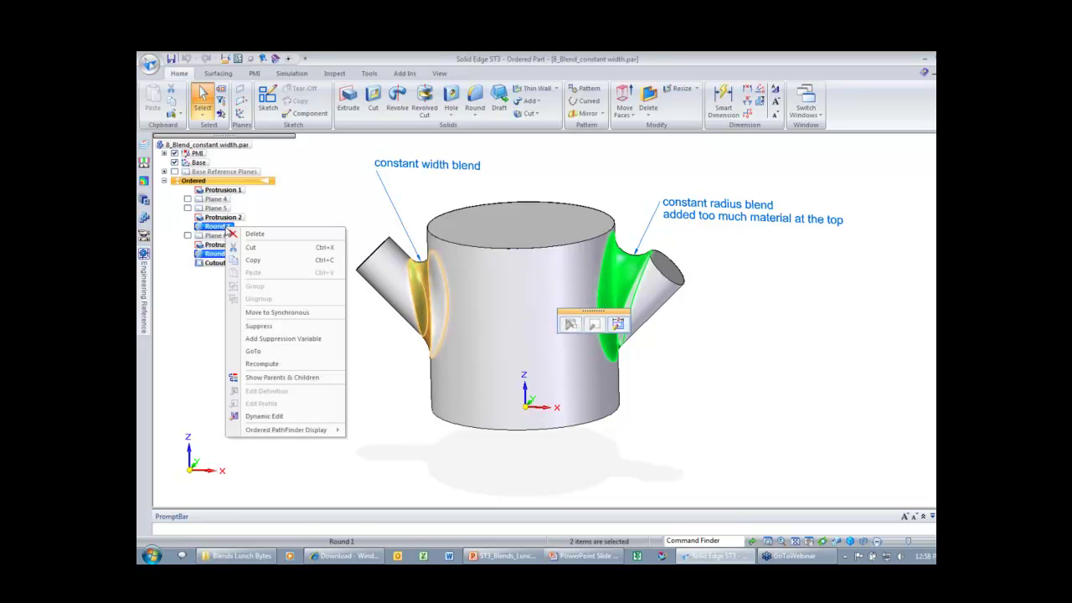
click(251, 249)
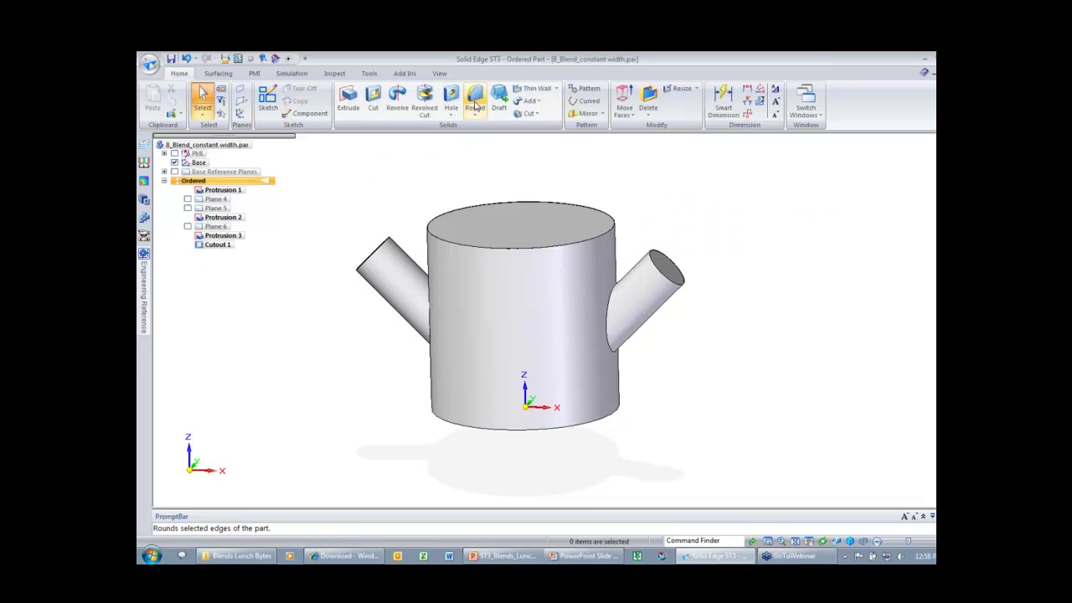
- Add a constant radius blend of 0.5 in between the main cylinder and the branch on the +X side
click(475, 104)
click(313, 145)
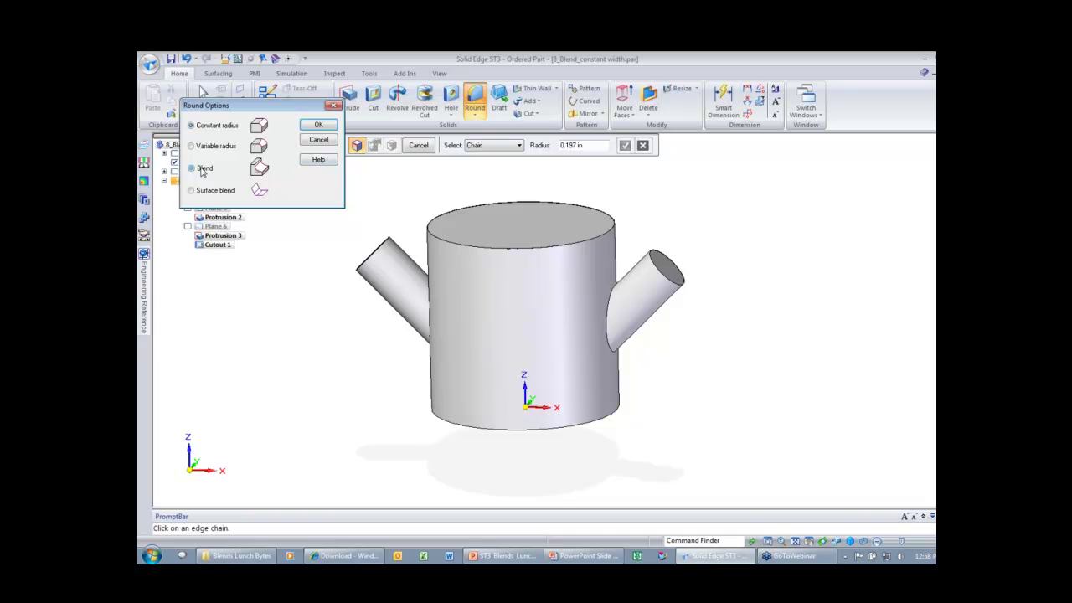
click(318, 124)
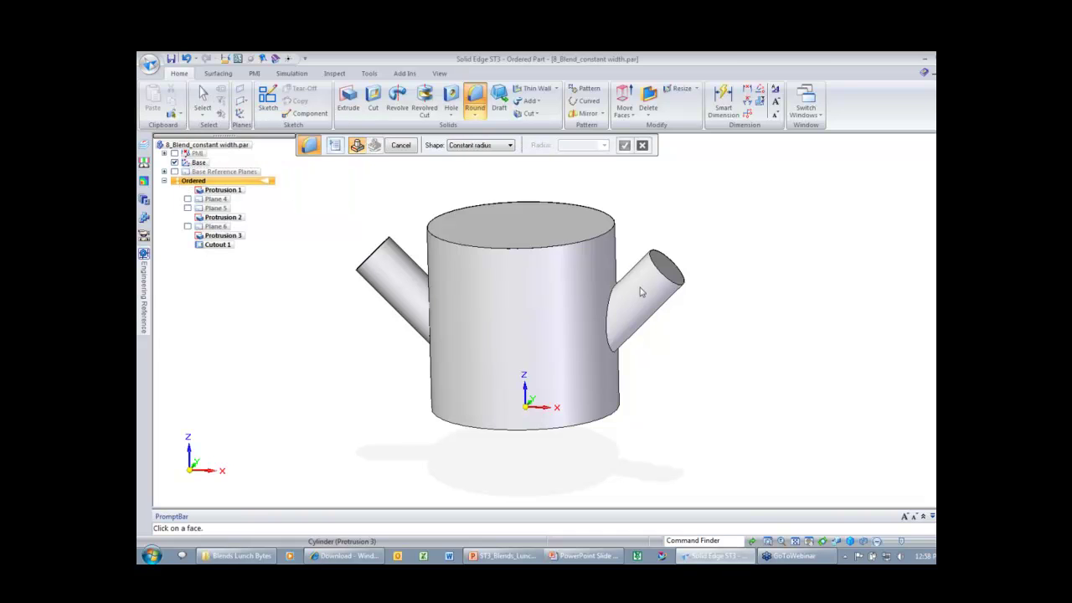
click(581, 290)
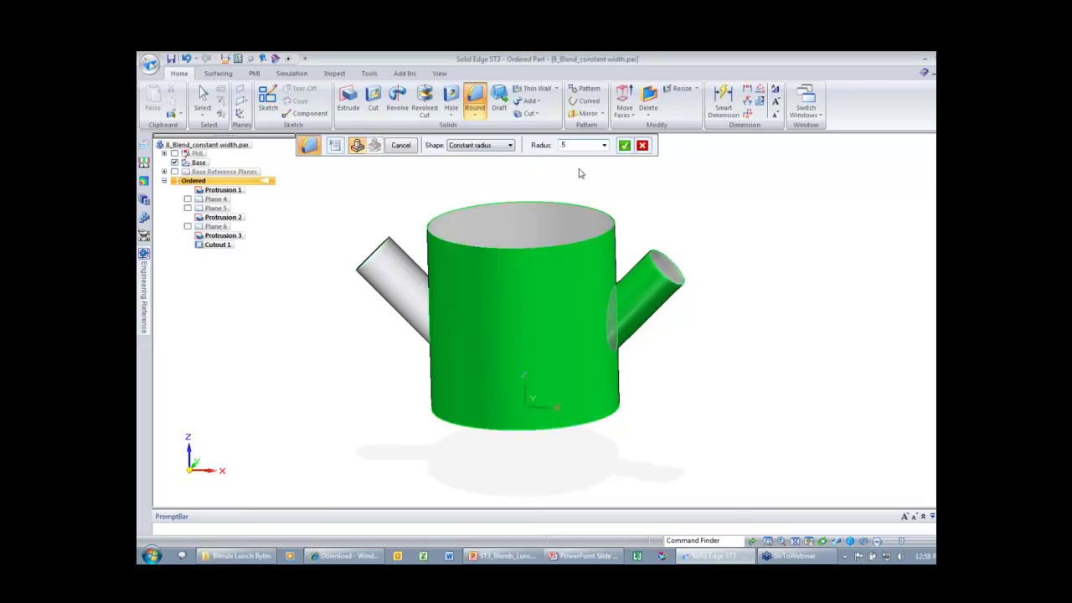
click(622, 146)
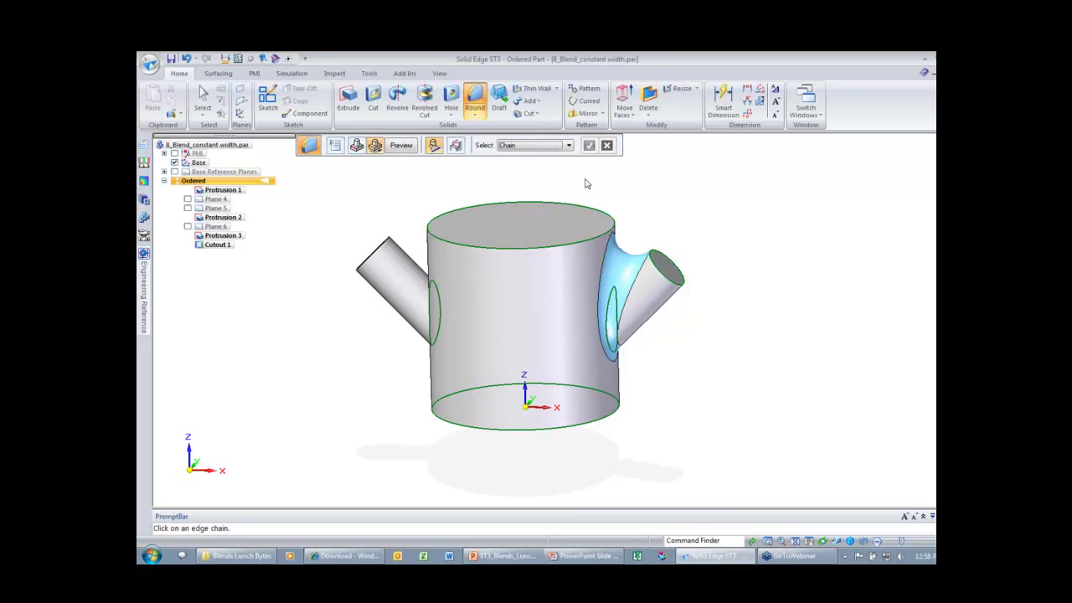
click(400, 145)
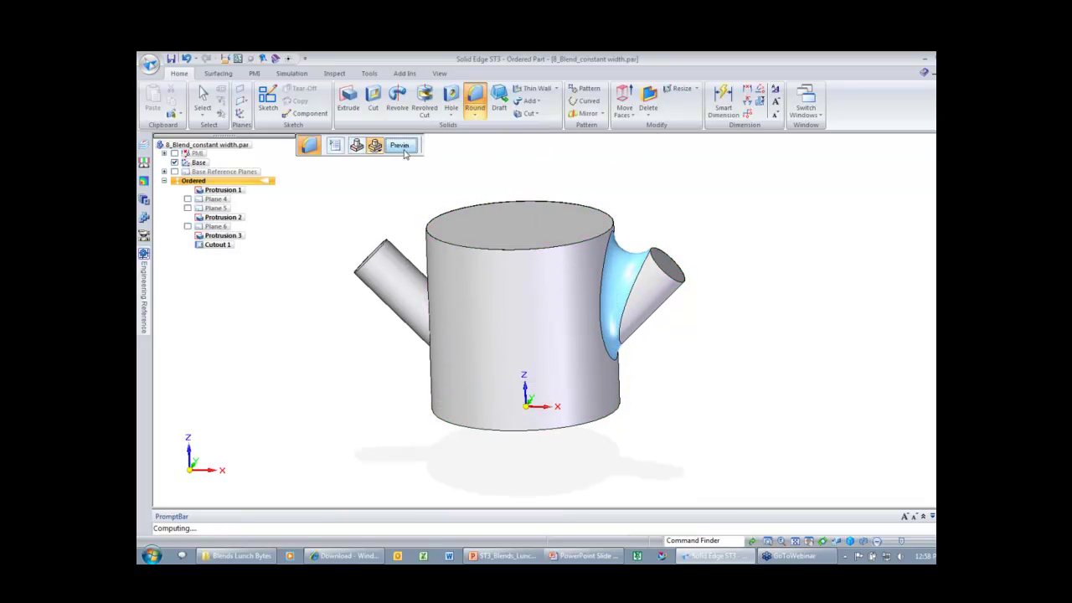
click(402, 146)
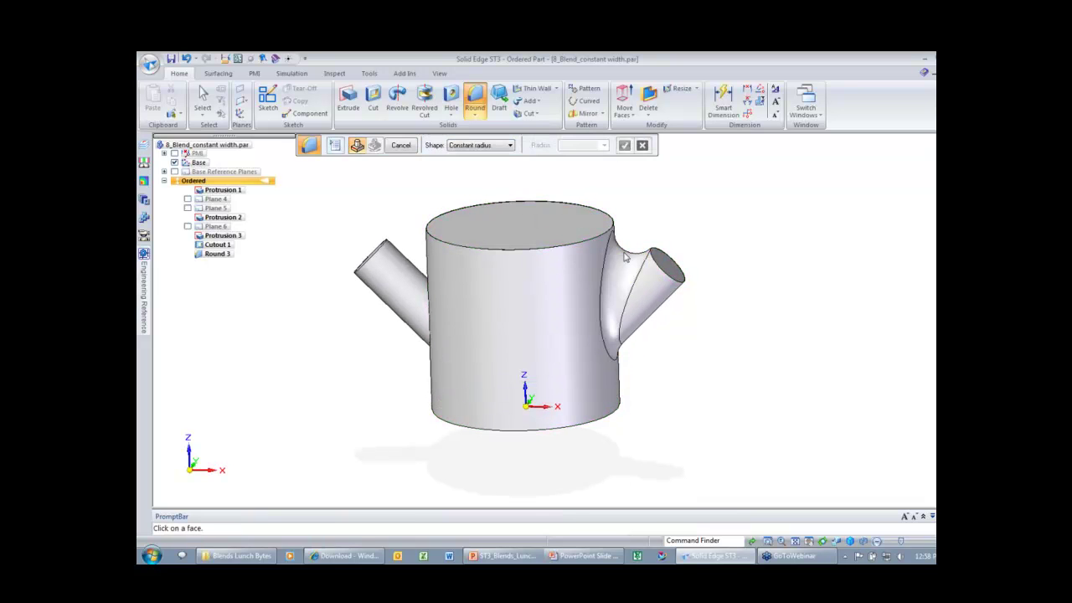
- Add a constant width blend of 0.5 in between the main cylinder and the branch on the -X side
click(479, 147)
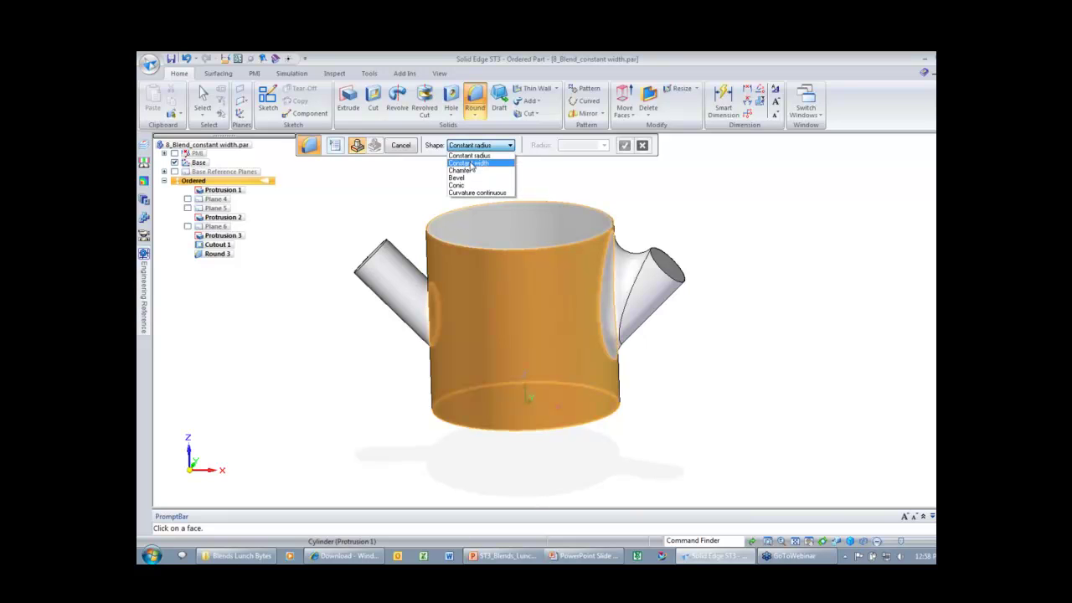
click(469, 162)
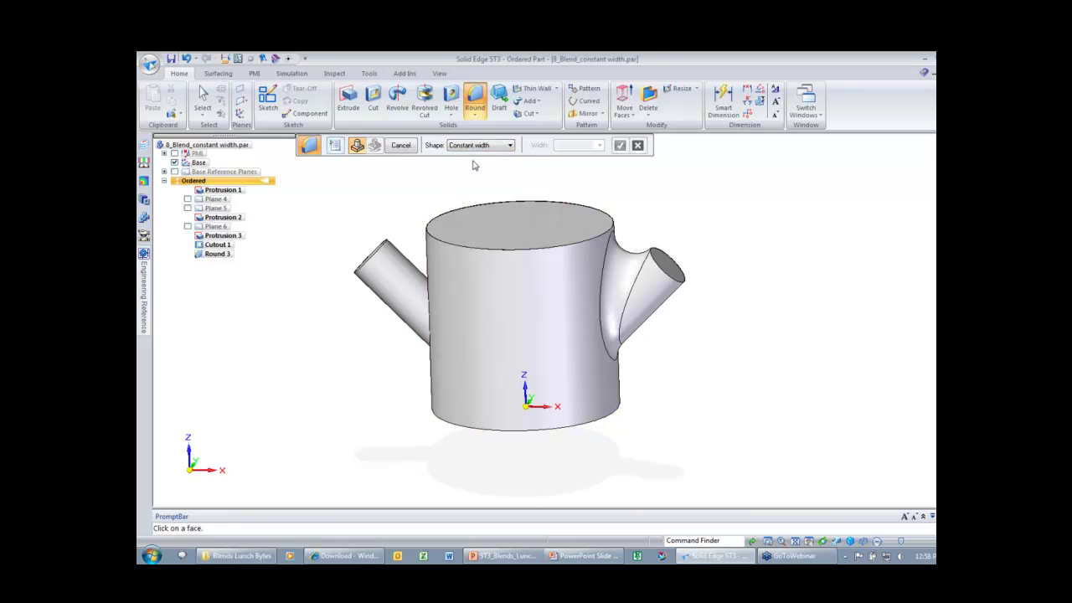
click(446, 283)
click(404, 277)
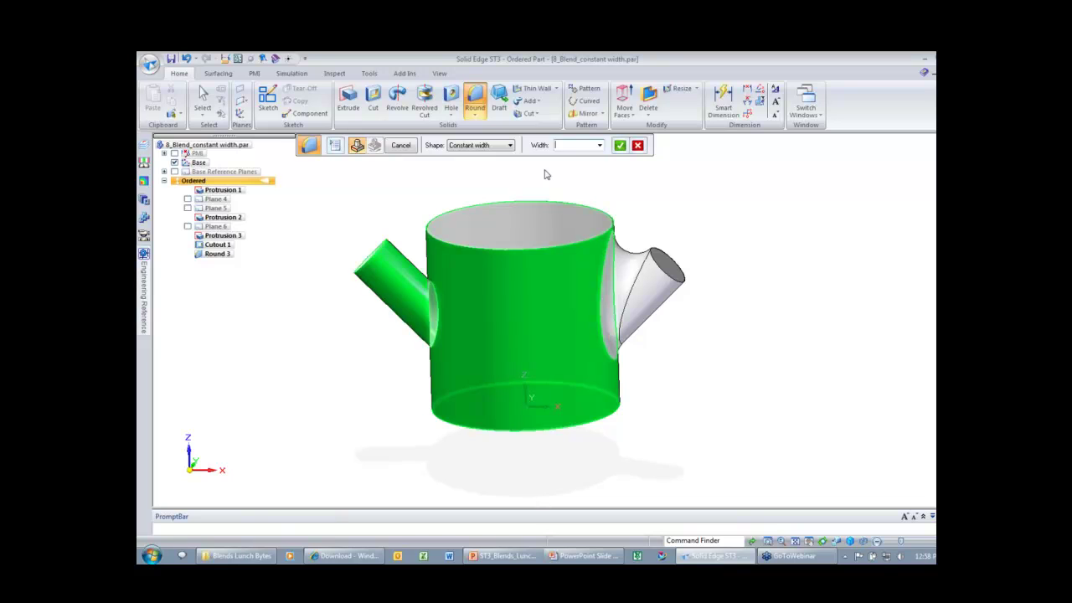
key(Return)
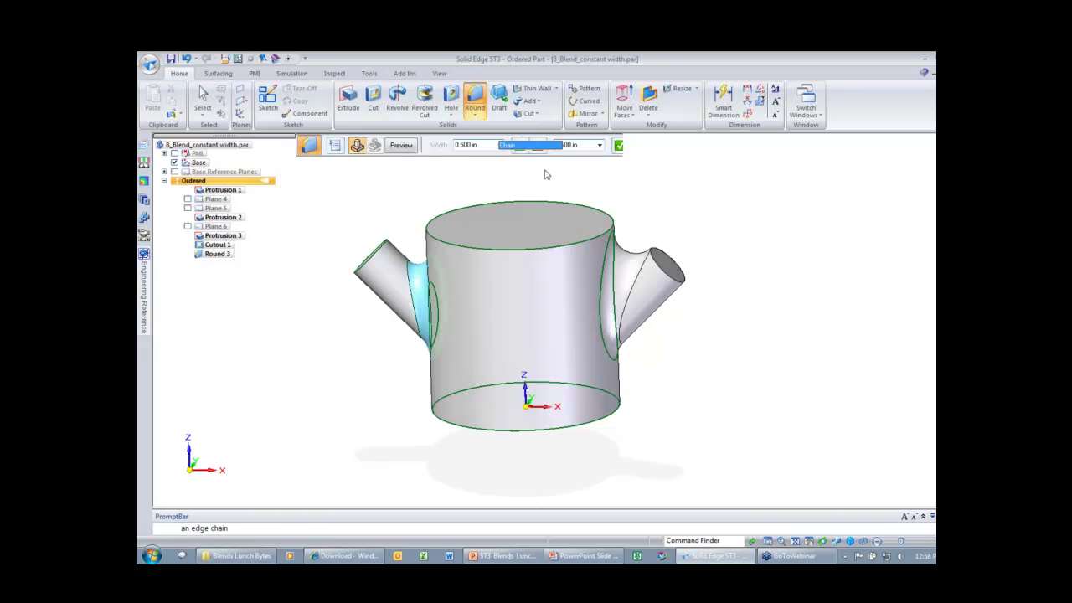
click(401, 146)
click(401, 145)
click(401, 146)
- Compare the two blends, and close 8_Blend_constant width.par without saving to continue in 9_Blends.par
middle_drag(377, 178, 386, 176)
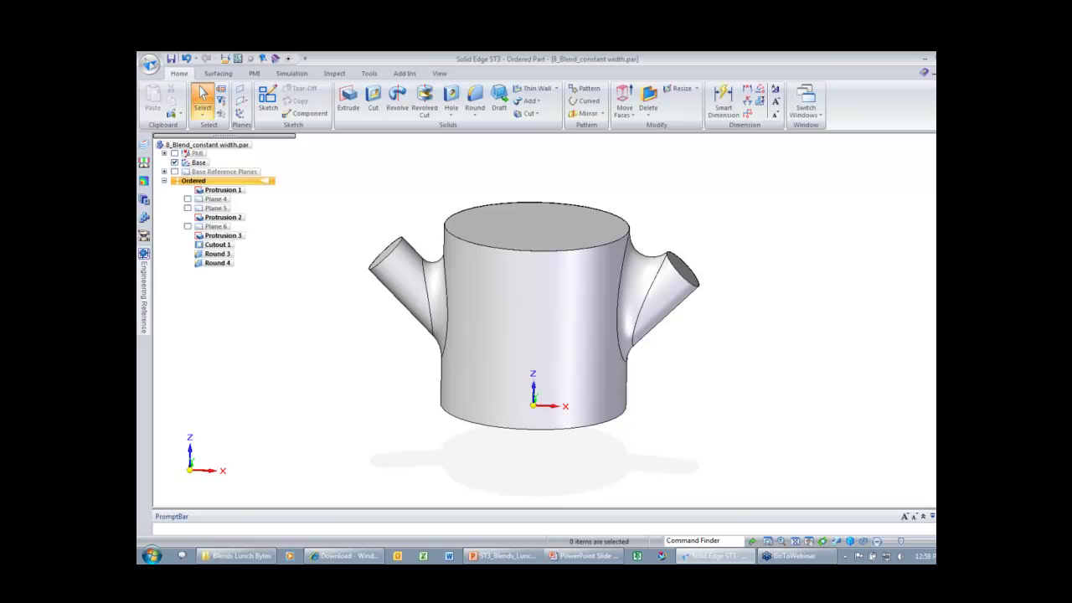
click(951, 74)
click(558, 352)
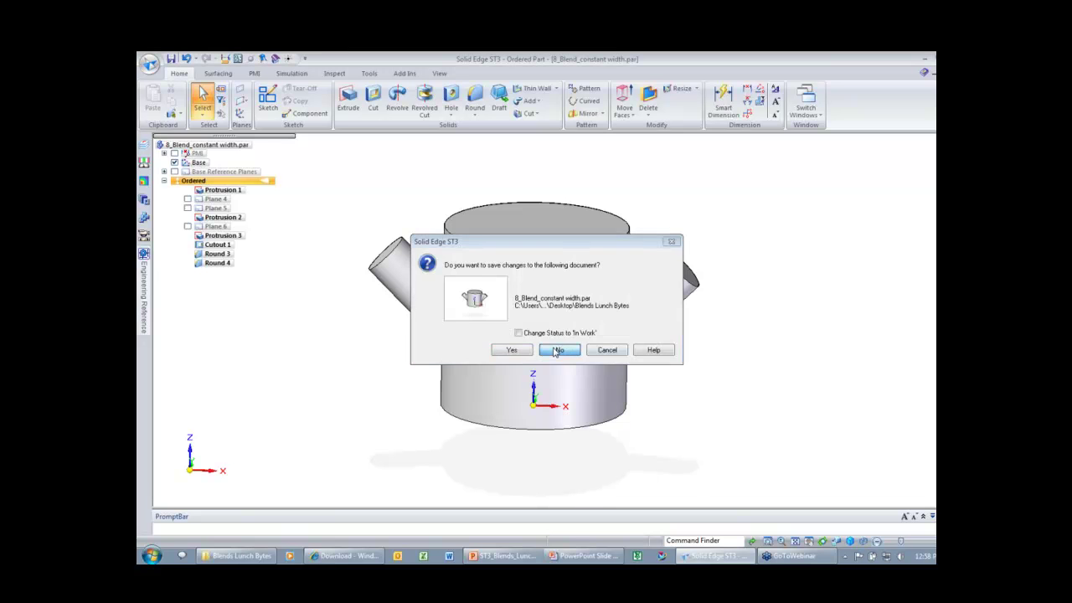
- Create a chamfer-shaped blend with a 40 mm setback between the upright's inner face and the base's upper face
click(475, 98)
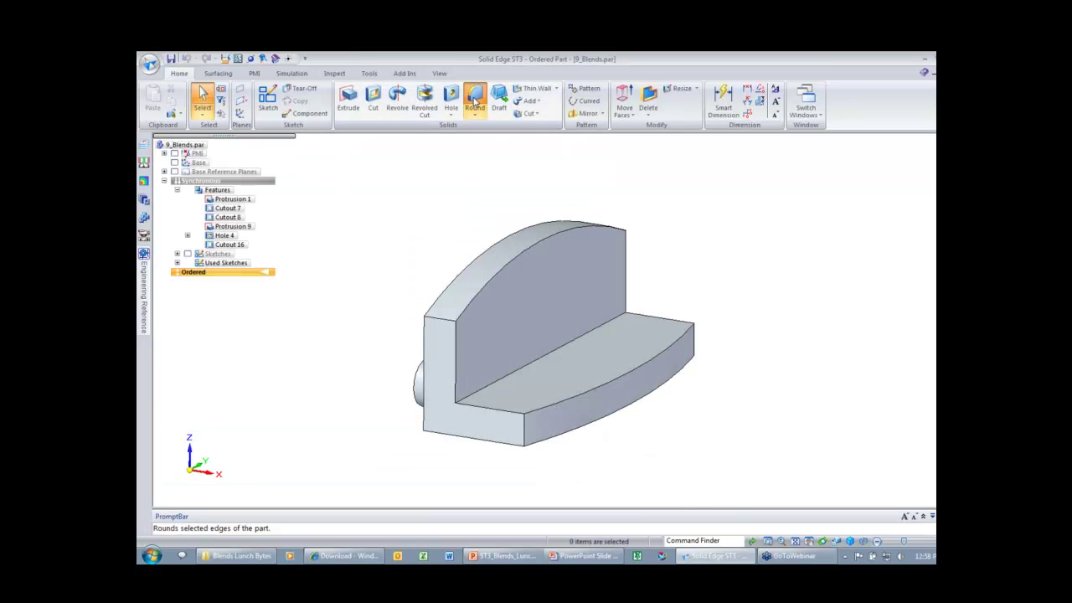
click(357, 145)
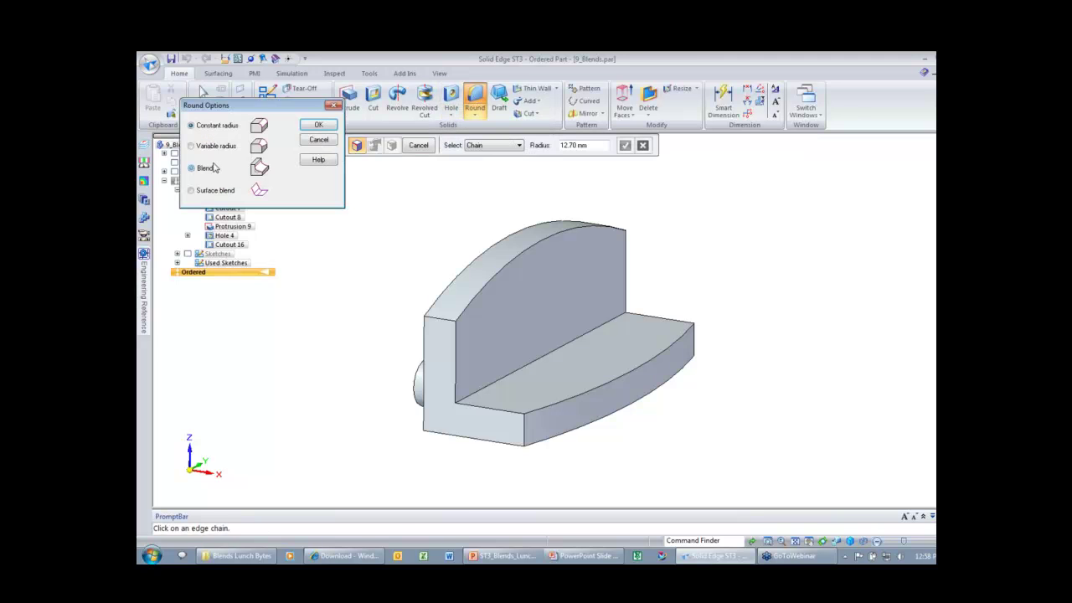
click(317, 126)
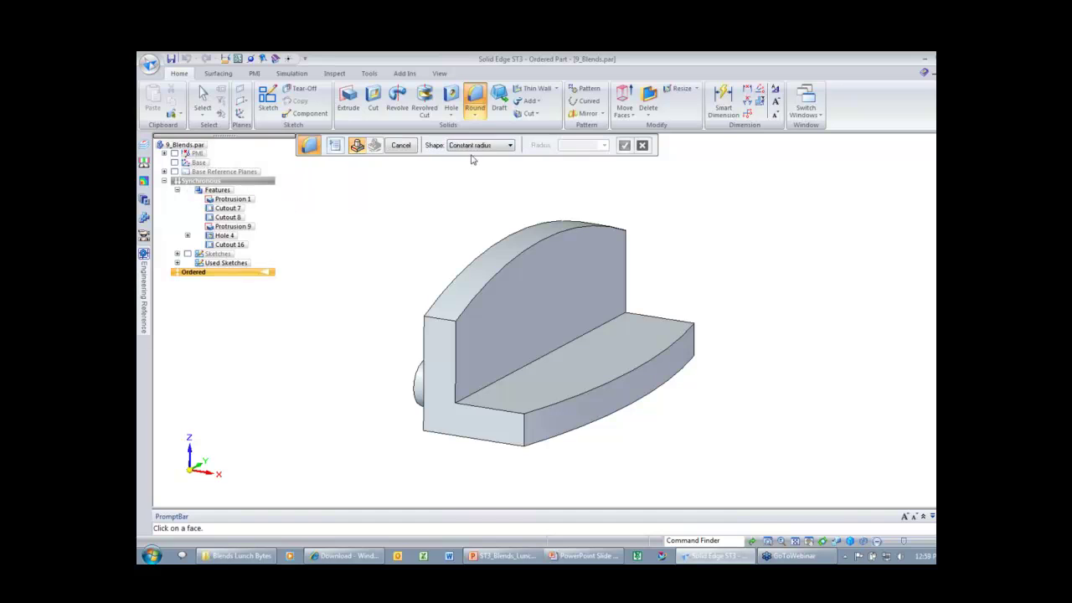
click(479, 147)
click(475, 170)
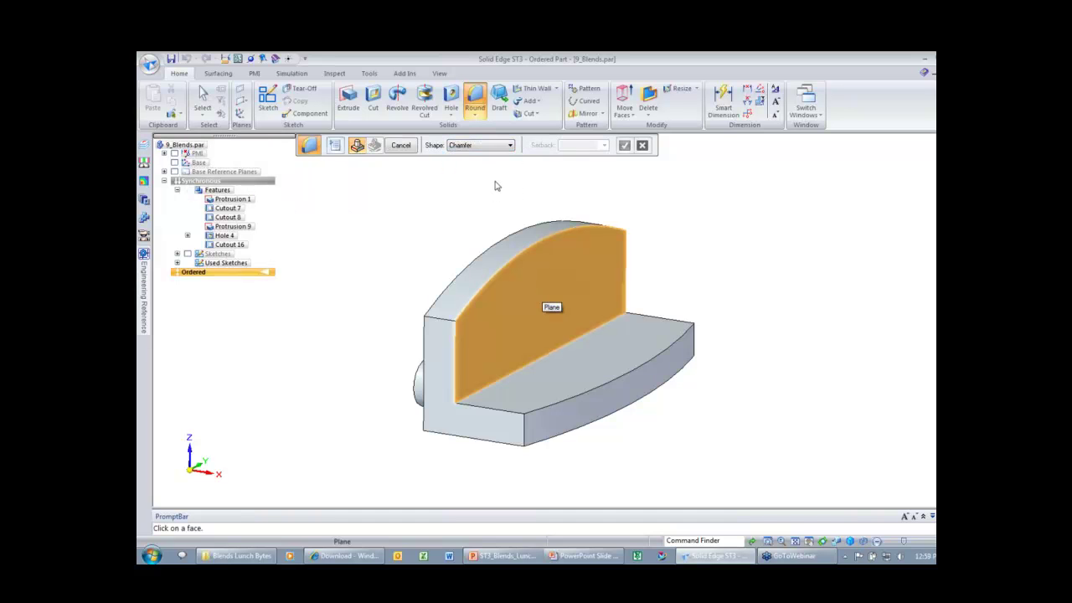
click(608, 292)
click(646, 342)
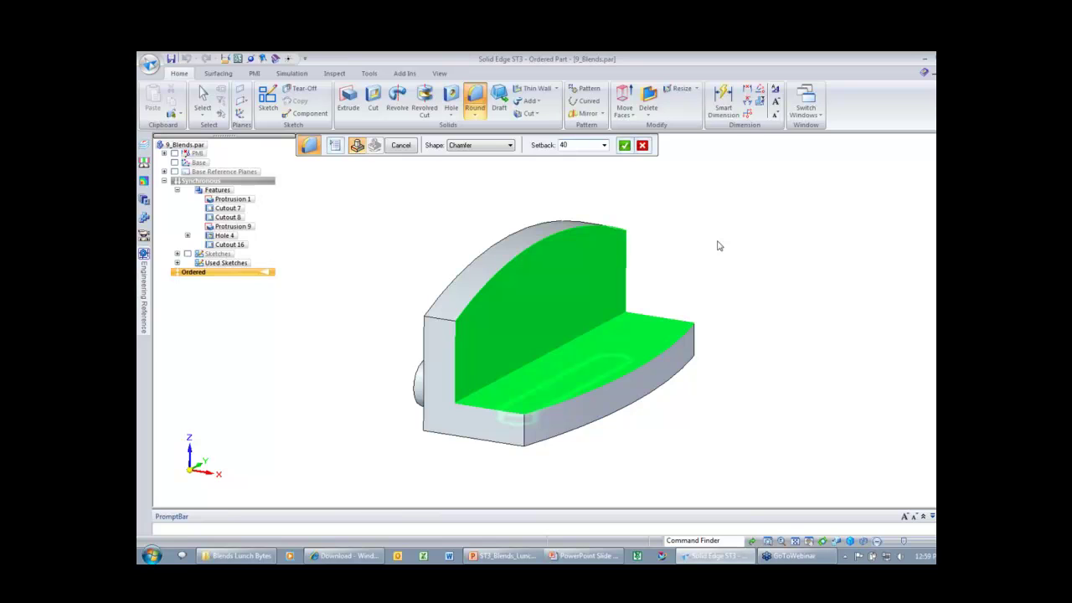
key(Return)
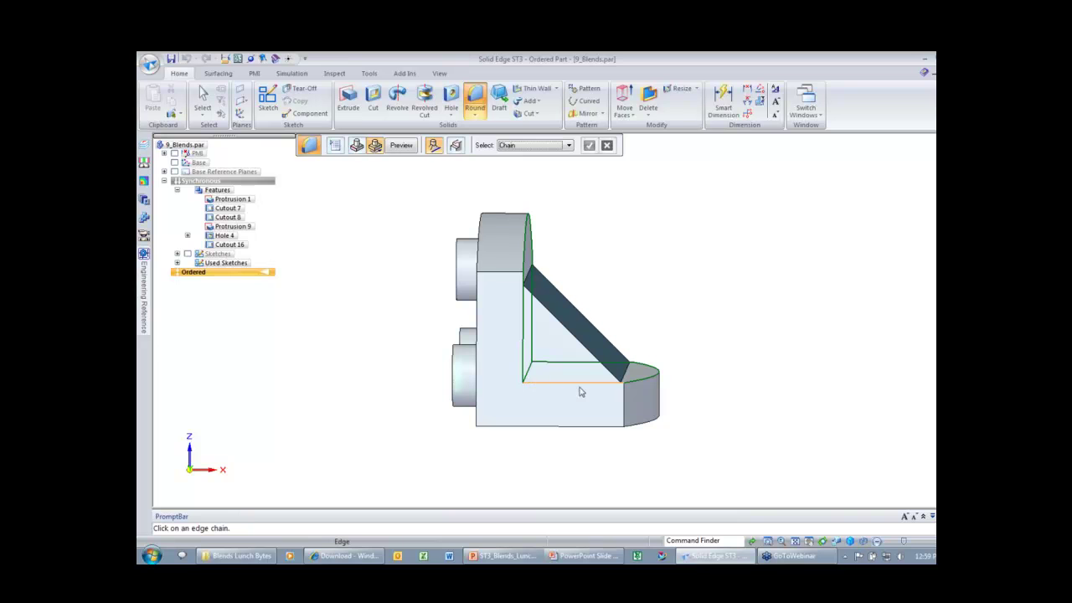
key(Left)
key(Left)
key(Left)
key(Left)
key(Left)
key(Left)
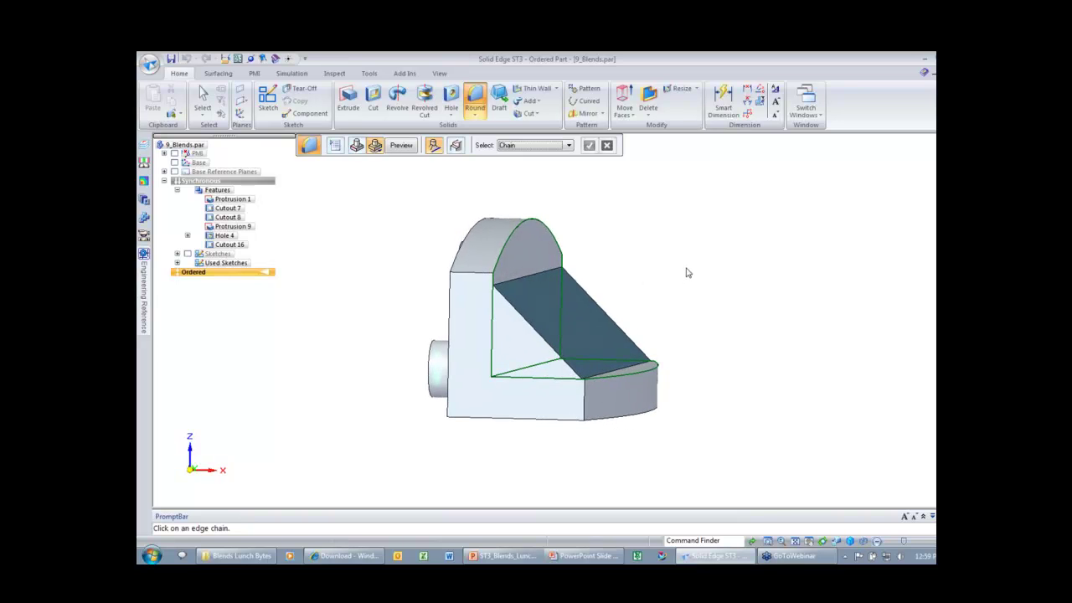
click(402, 145)
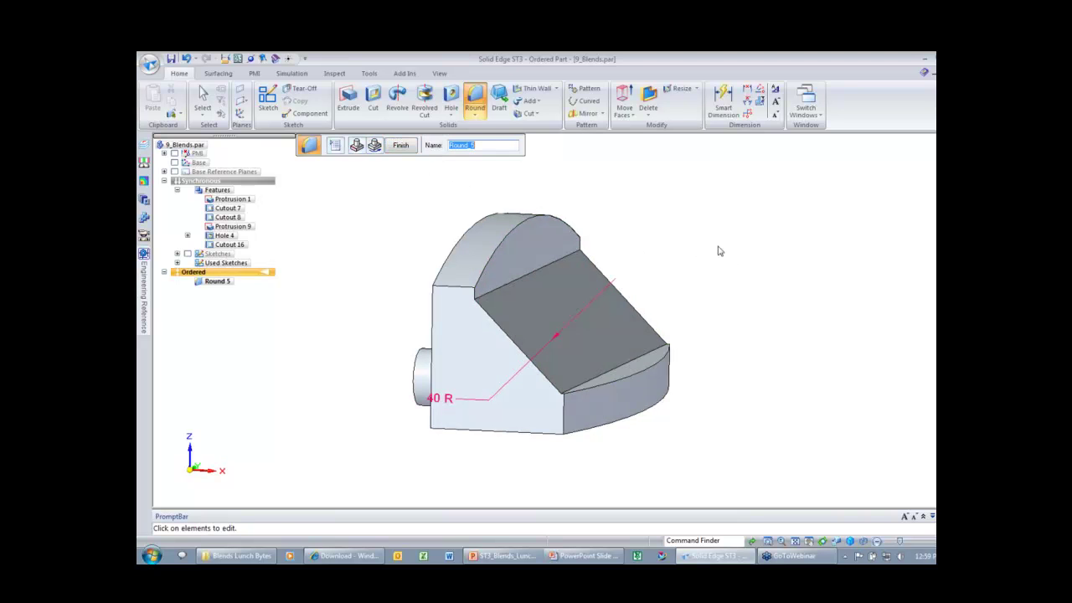
- Make the chamfer blend span fully between the upright's arched edge and the base's curved outer edge, using both as tangent hold lines
click(376, 147)
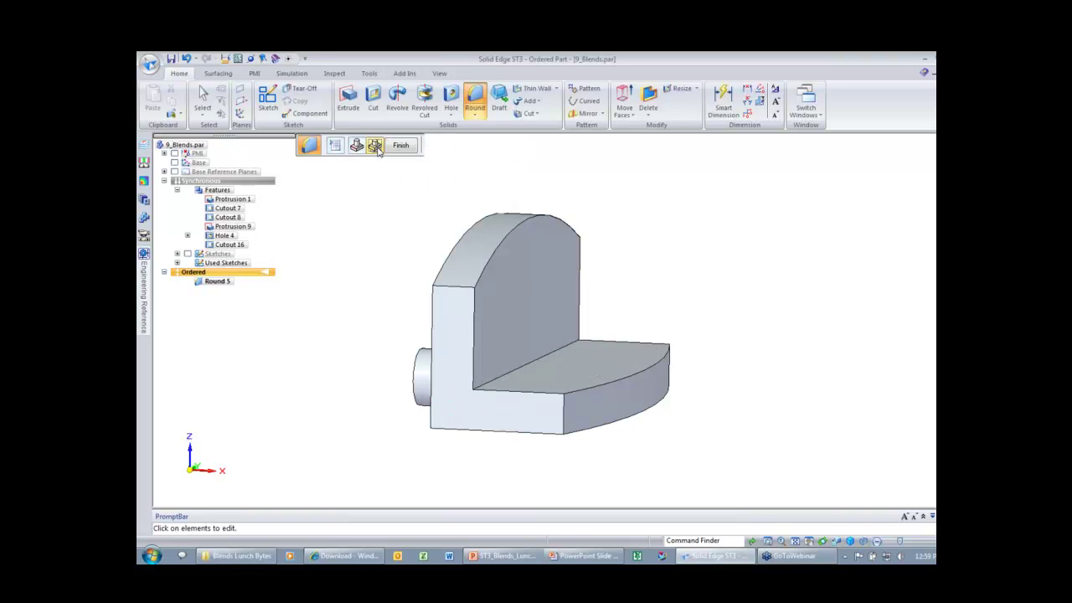
click(454, 146)
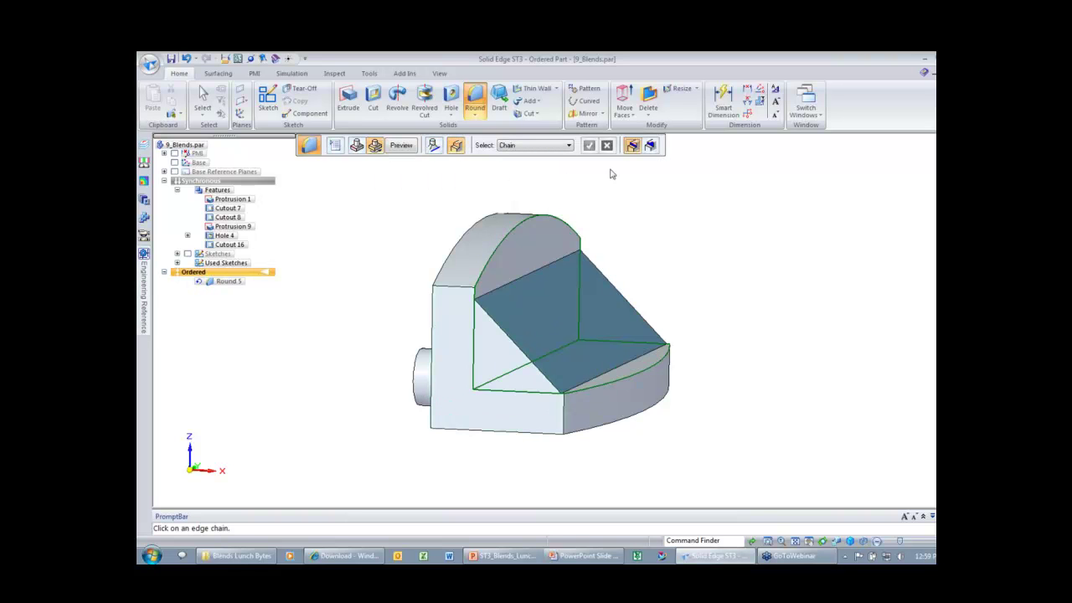
click(652, 147)
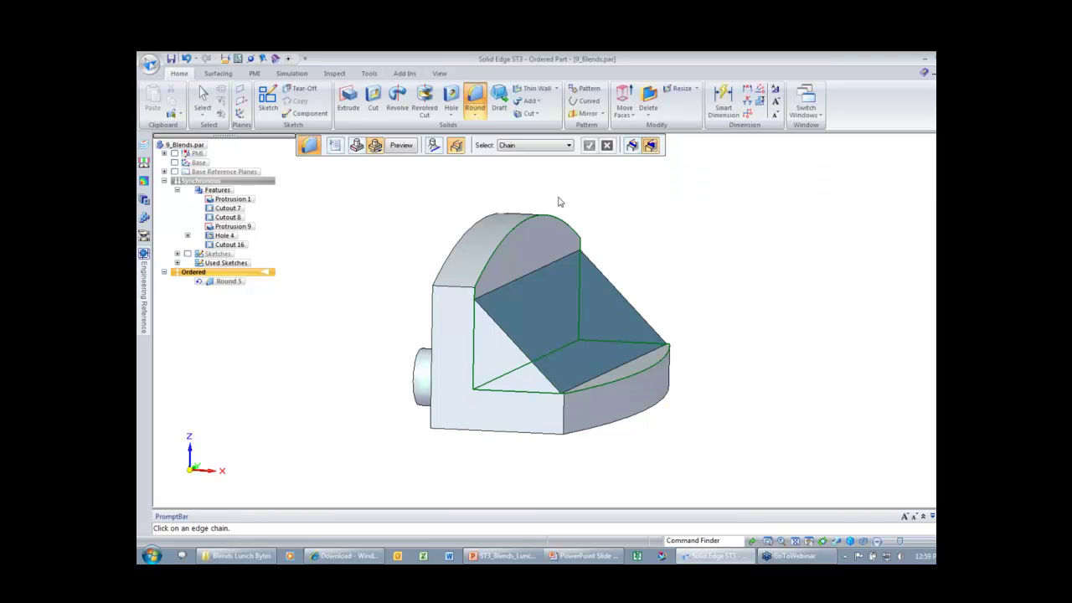
middle_drag(618, 206, 570, 218)
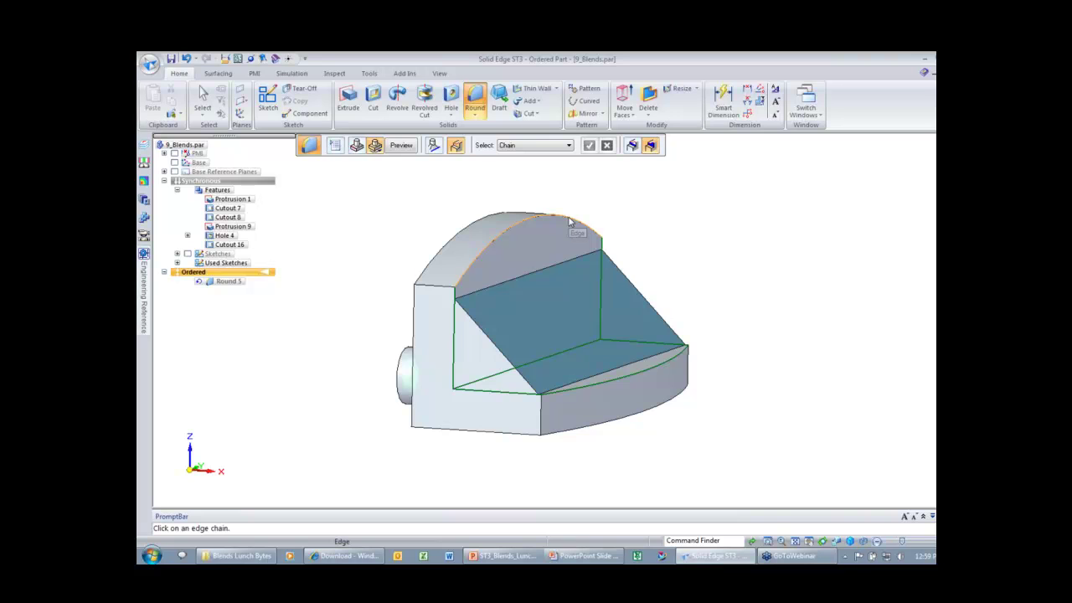
click(576, 230)
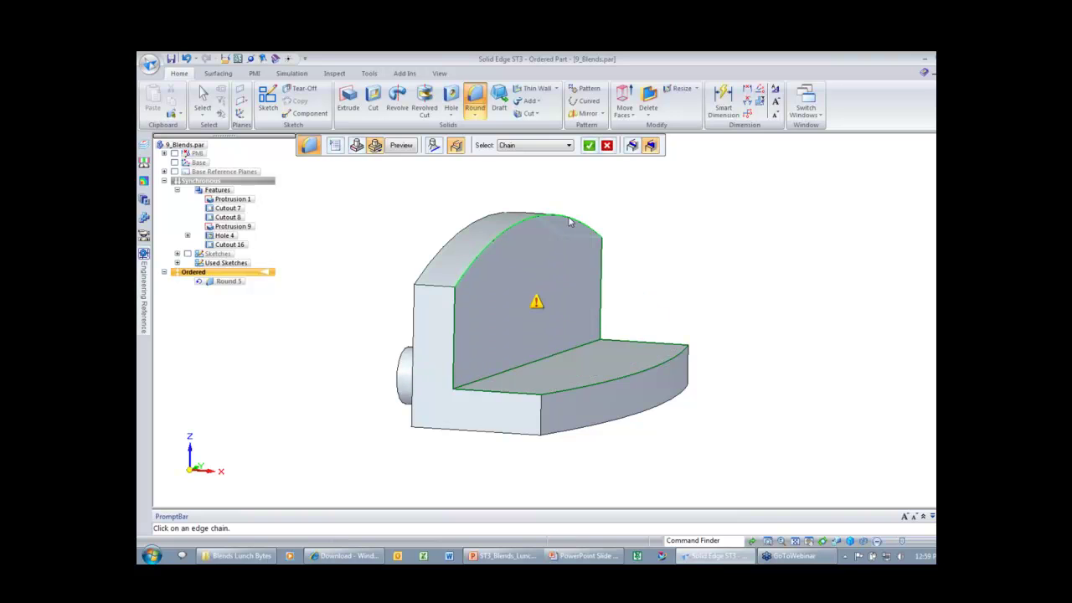
click(690, 347)
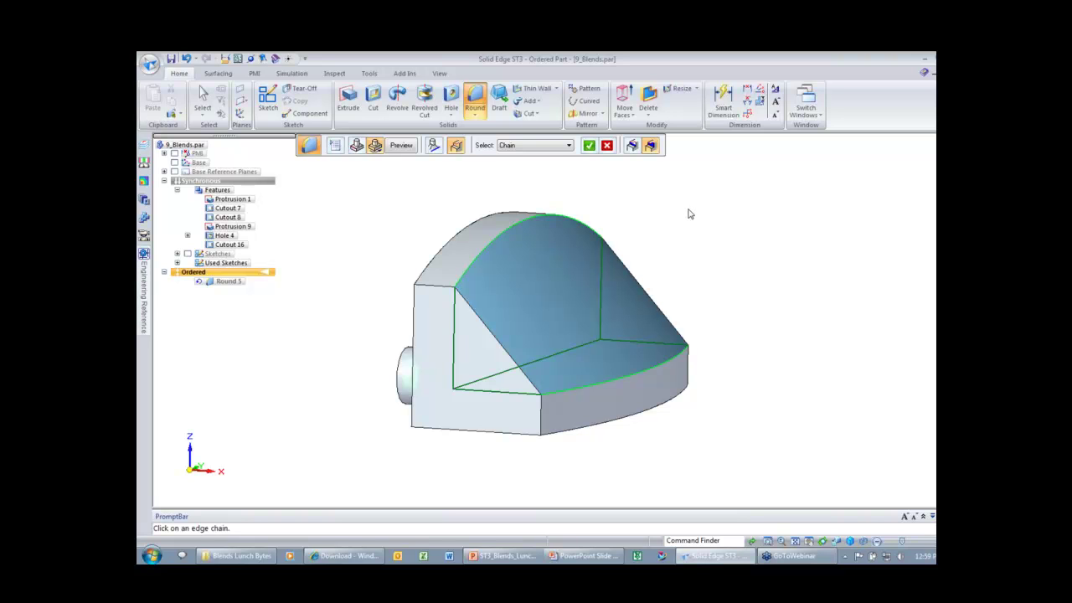
click(588, 145)
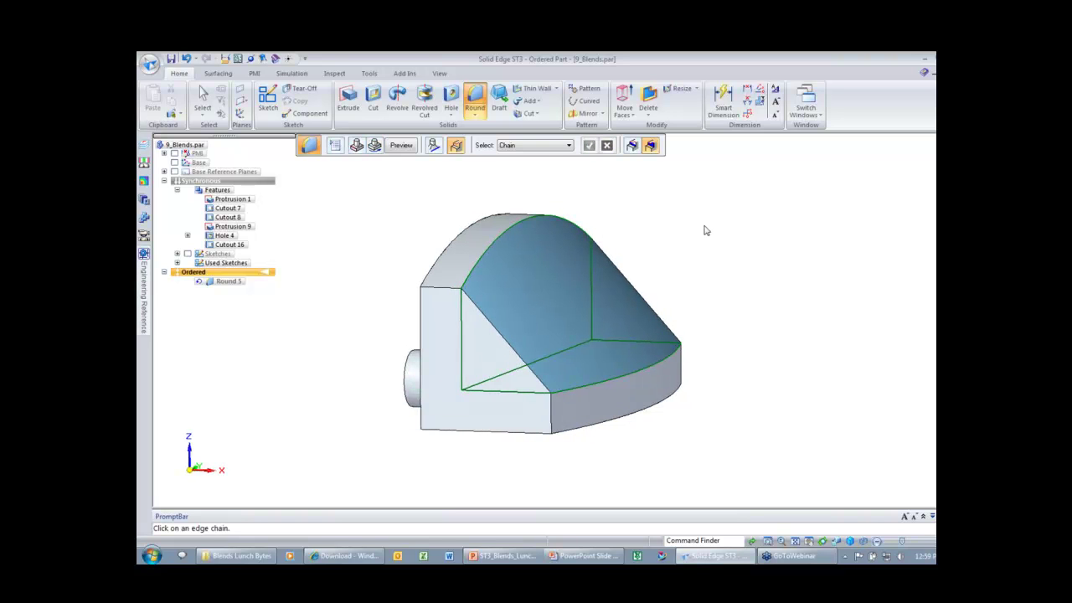
middle_drag(713, 243, 463, 276)
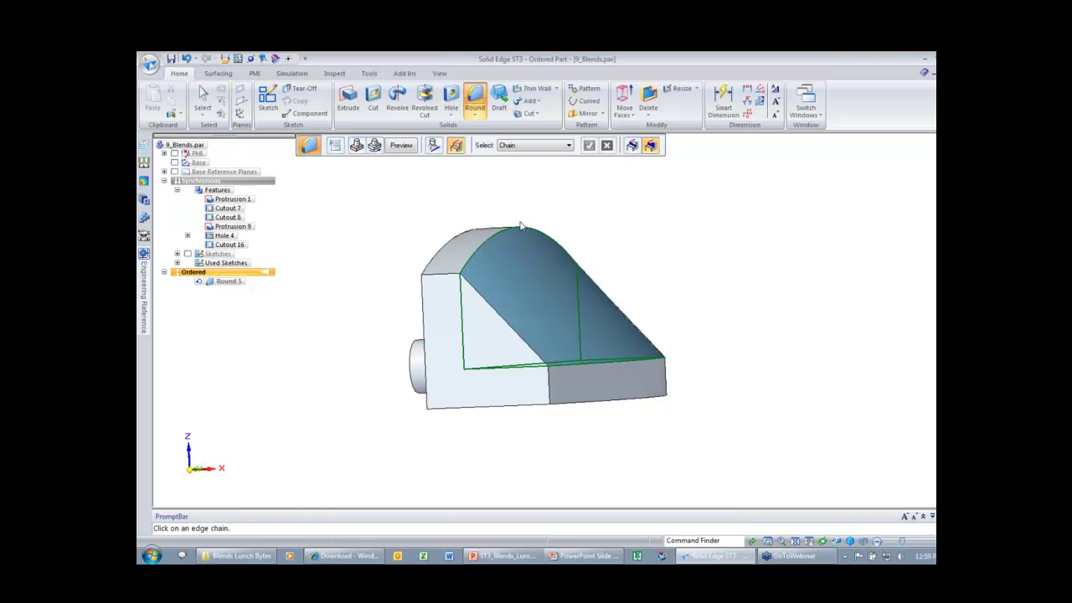
middle_drag(614, 227, 532, 227)
middle_drag(616, 226, 724, 271)
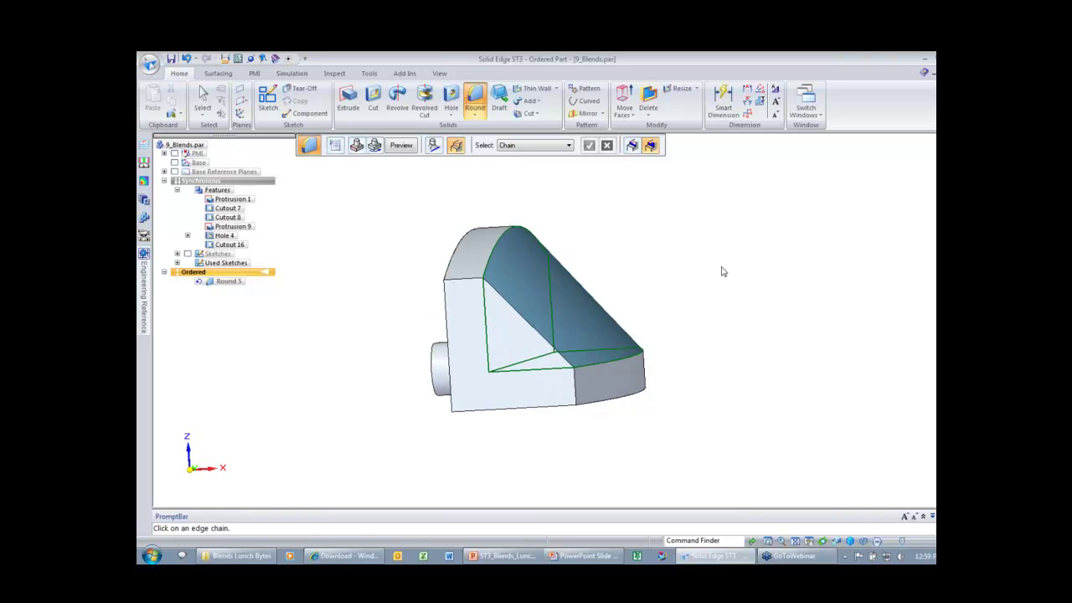
right_click(722, 267)
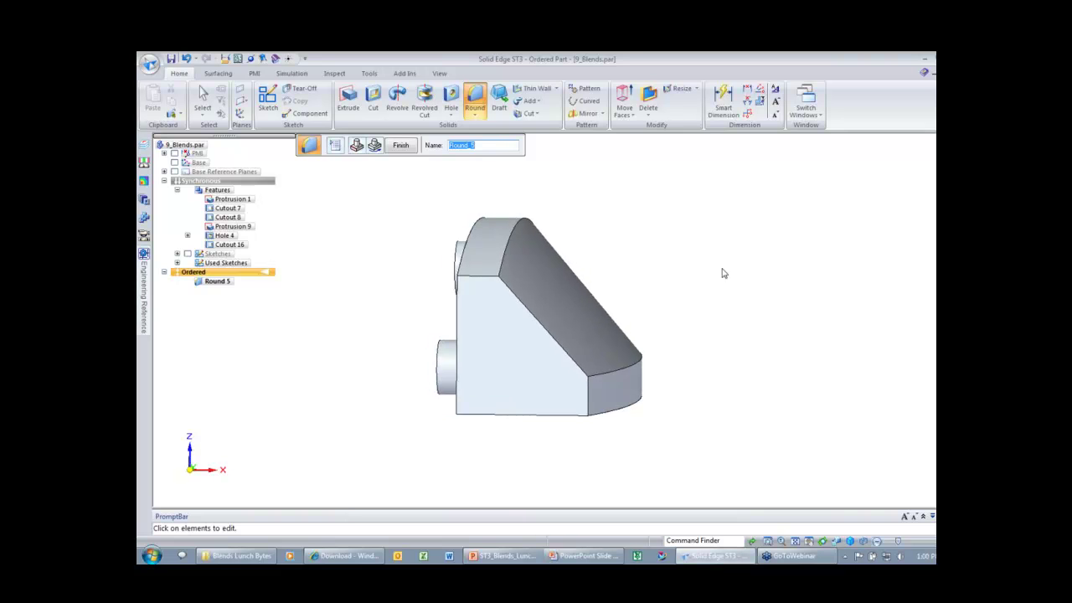
click(400, 145)
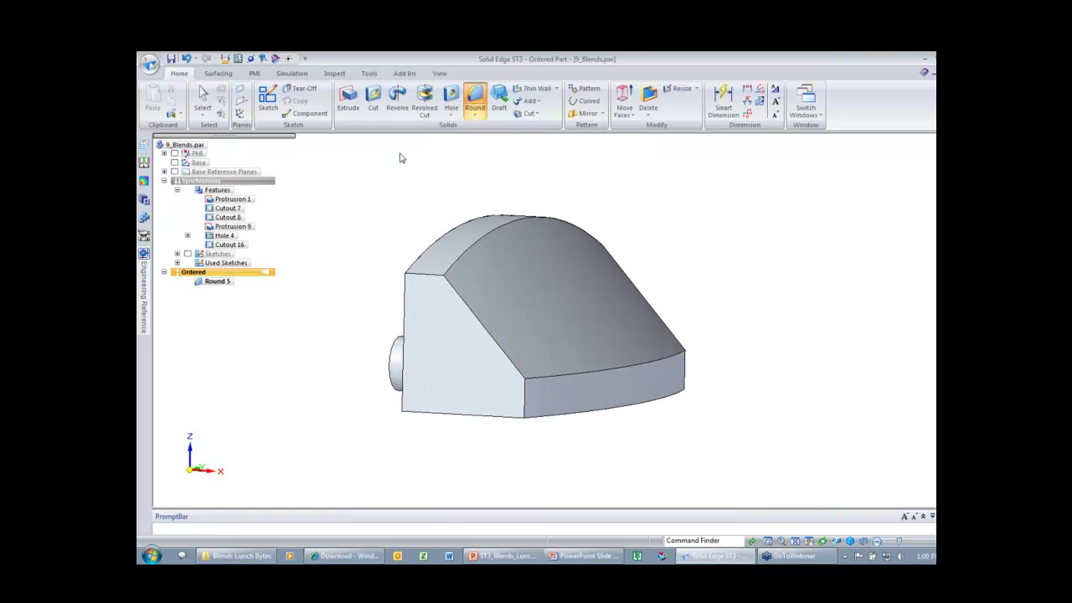
- Leave the Round command and undo the chamfer blend between the upright and the base
key(Escape)
key(ctrl+z)
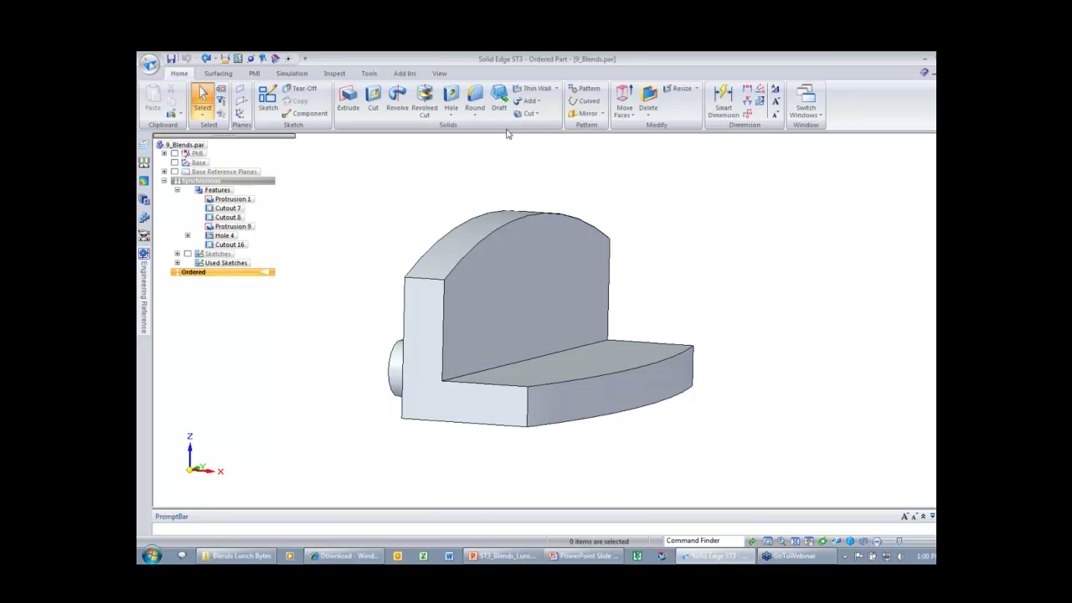
- Create a bevel-shaped blend with a 40 mm setback and value 1.000 between the upright's inner face and the base's upper face
click(474, 97)
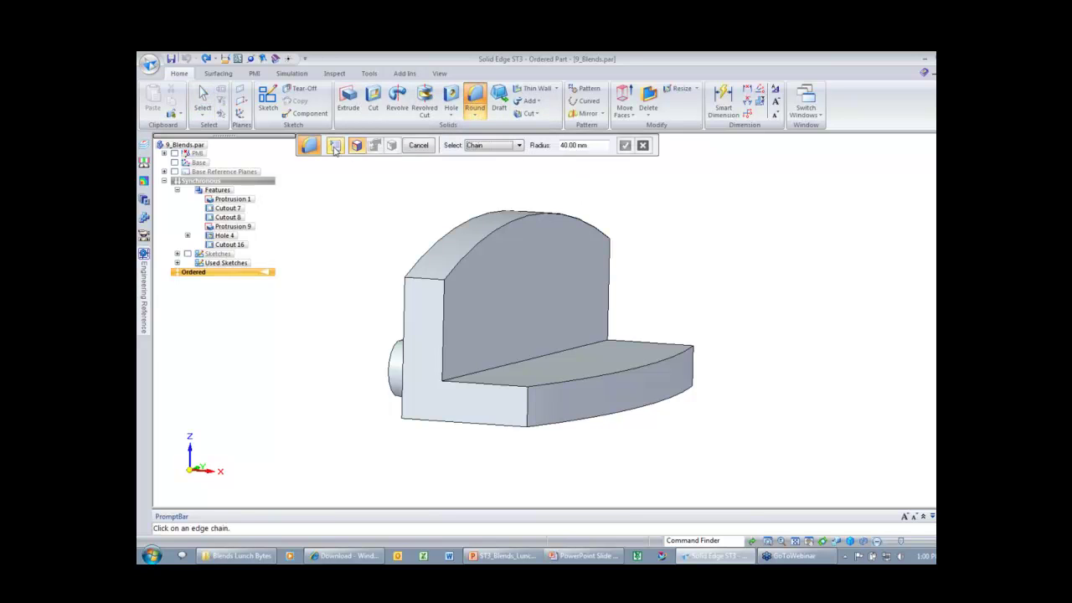
click(334, 147)
click(206, 172)
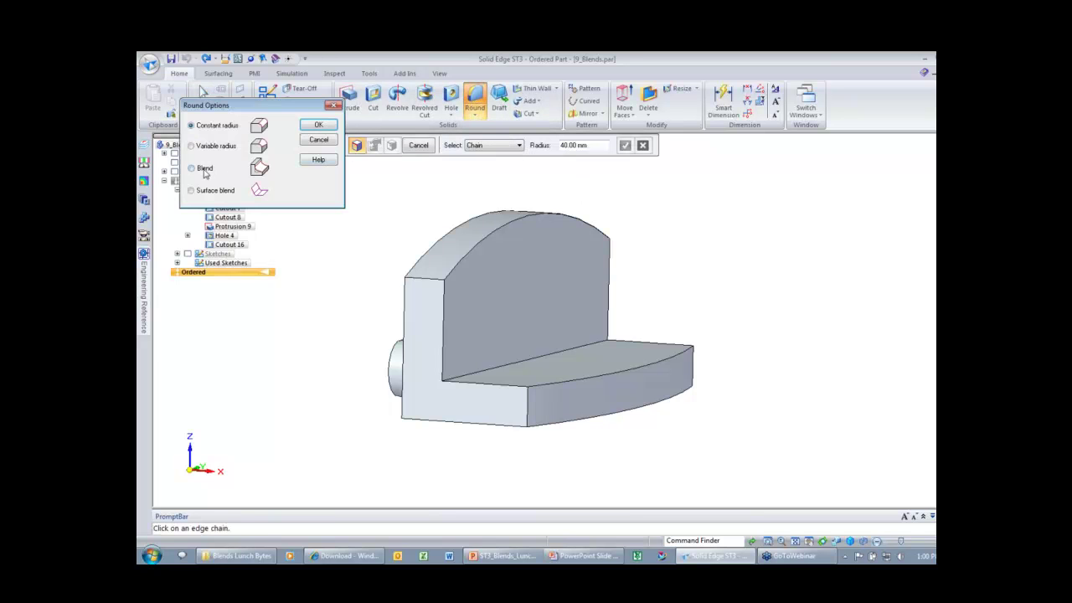
click(315, 134)
click(491, 149)
click(487, 179)
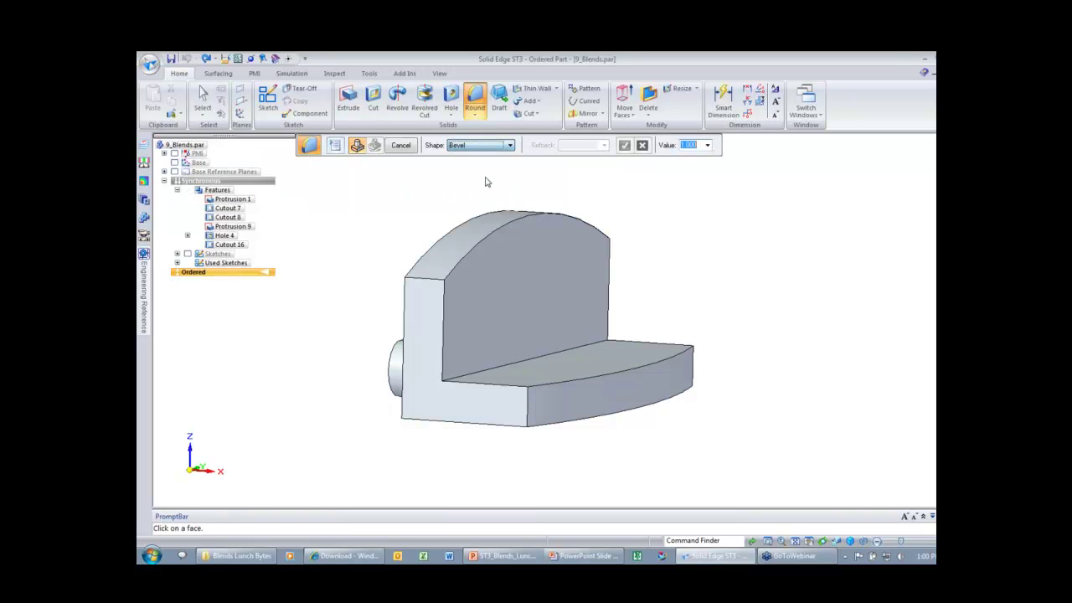
click(550, 245)
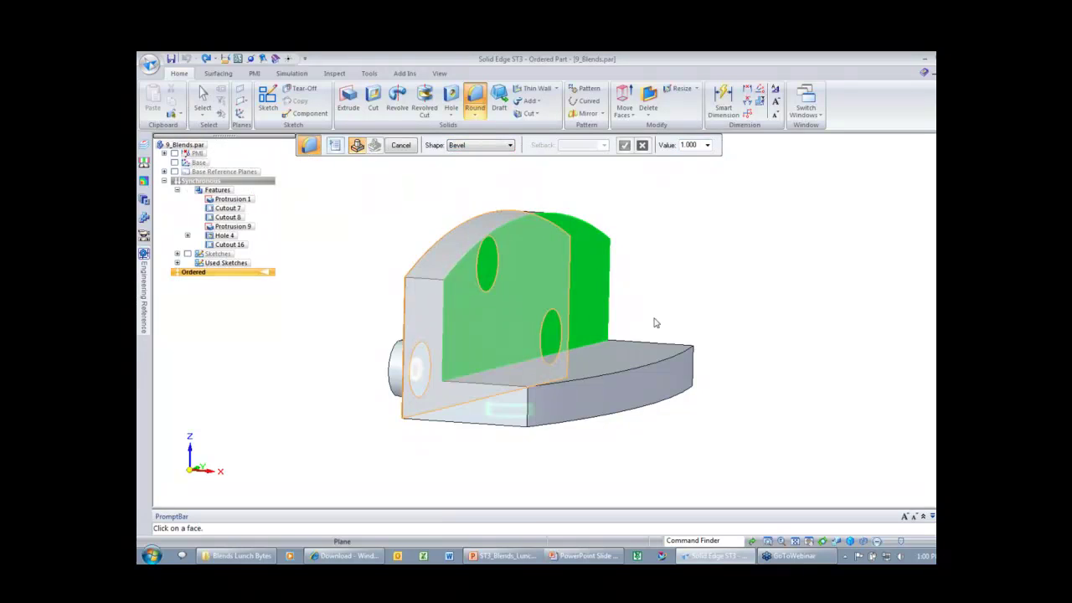
click(652, 350)
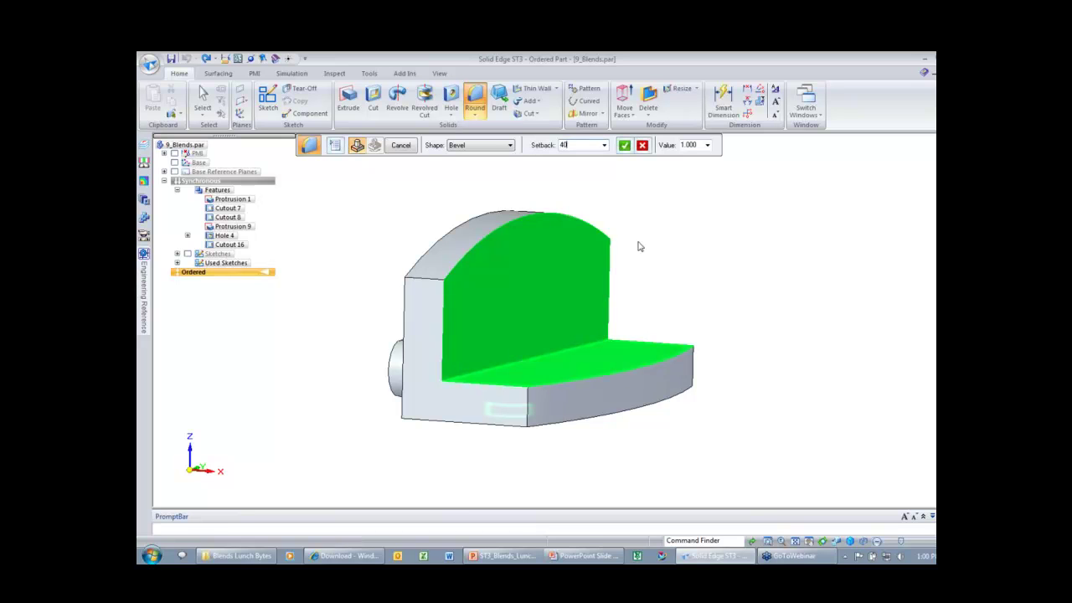
middle_drag(681, 233, 696, 164)
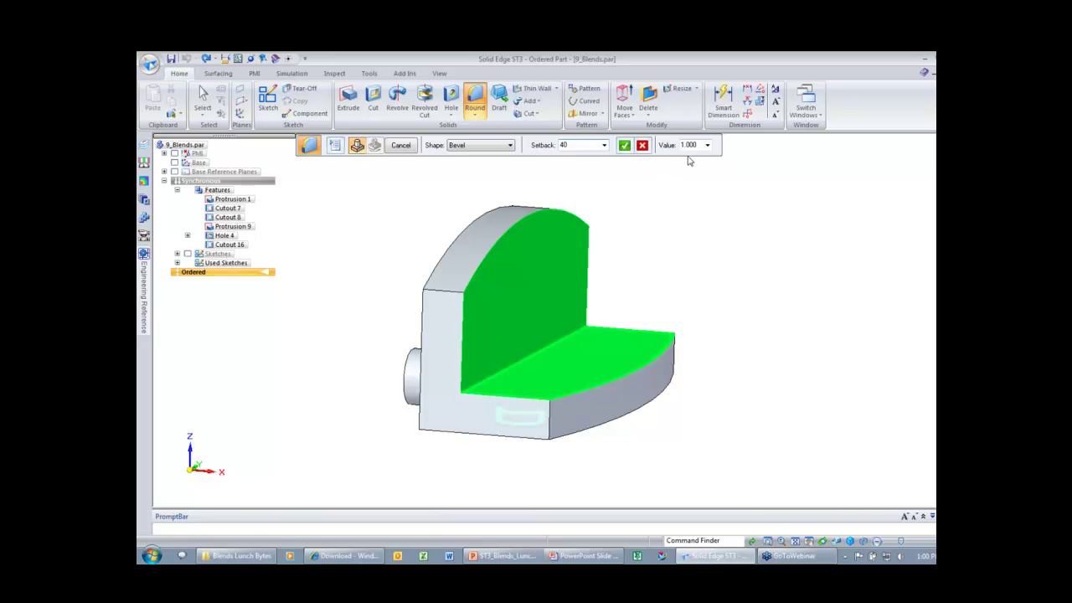
click(624, 145)
key(ctrl+f)
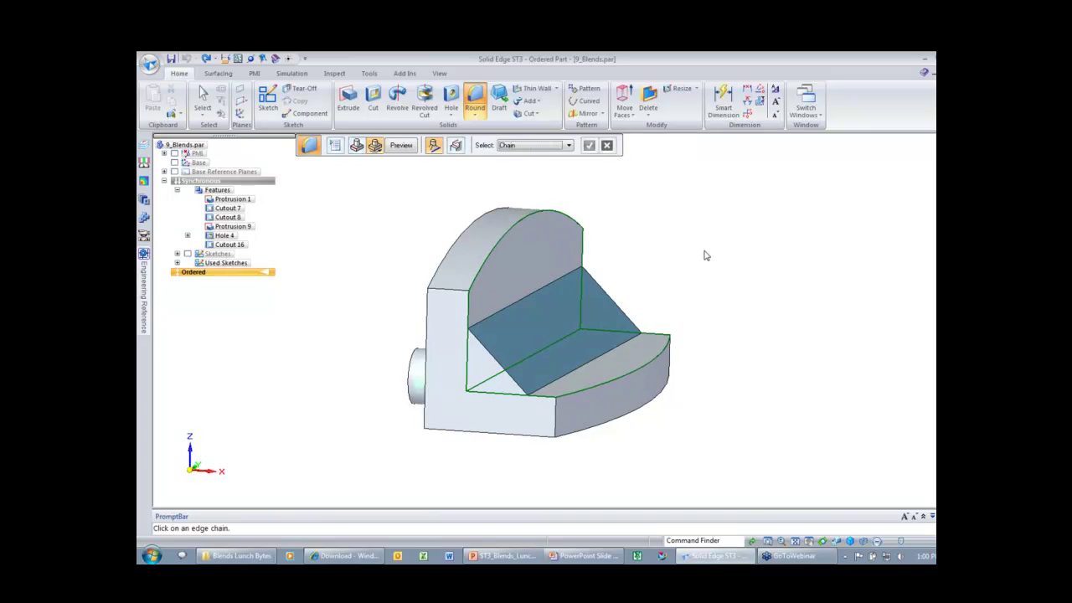
key(ctrl+i)
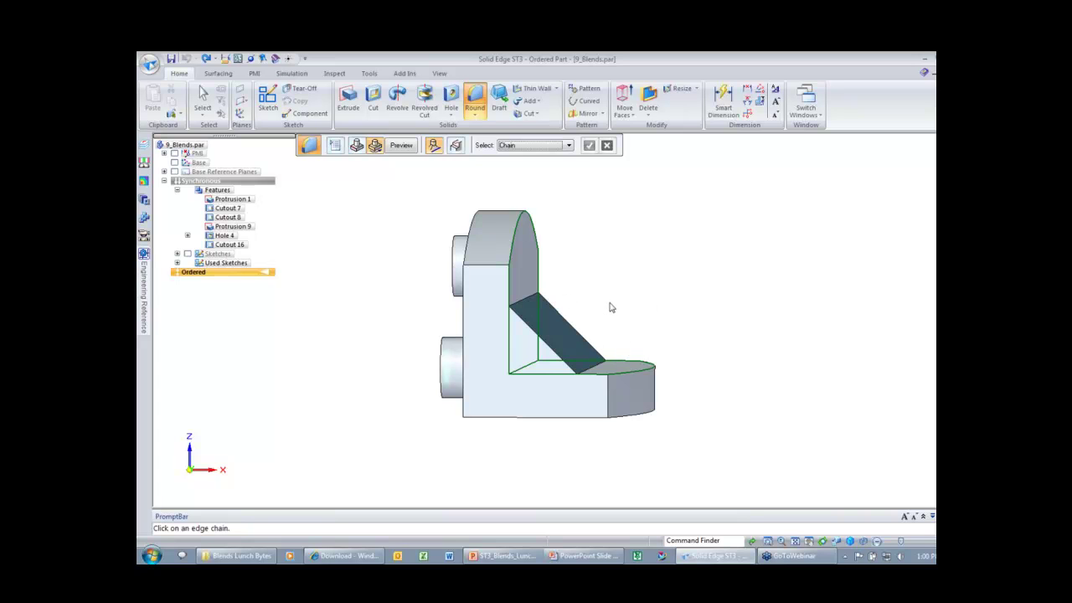
middle_drag(610, 302, 625, 295)
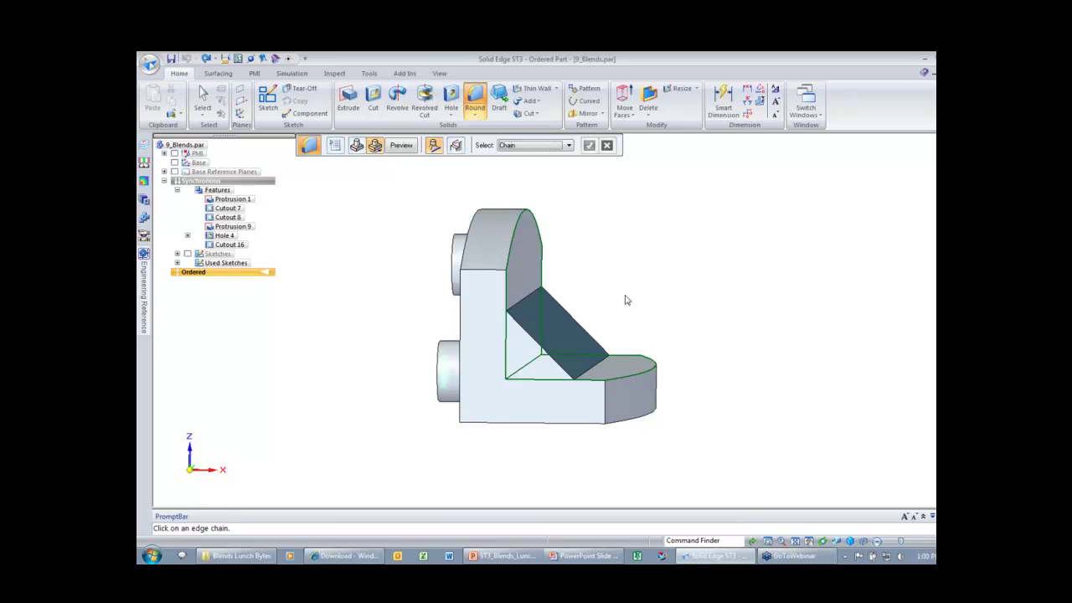
- Set the bevel blend's value to 0.5, keeping the 40 mm setback
click(356, 145)
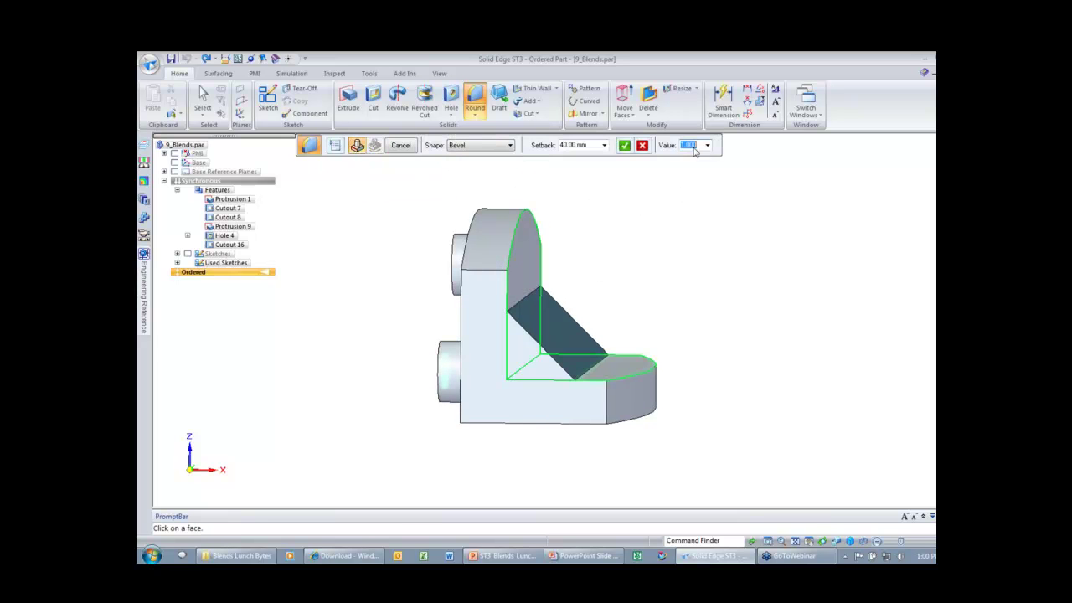
text(5)
click(624, 145)
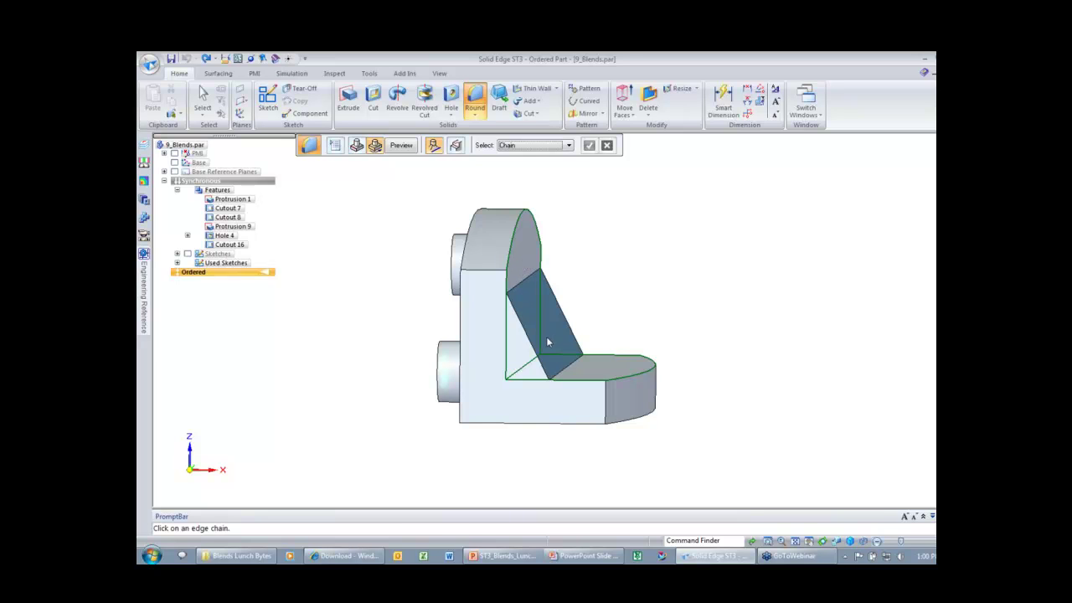
middle_drag(617, 302, 622, 305)
middle_drag(622, 305, 522, 290)
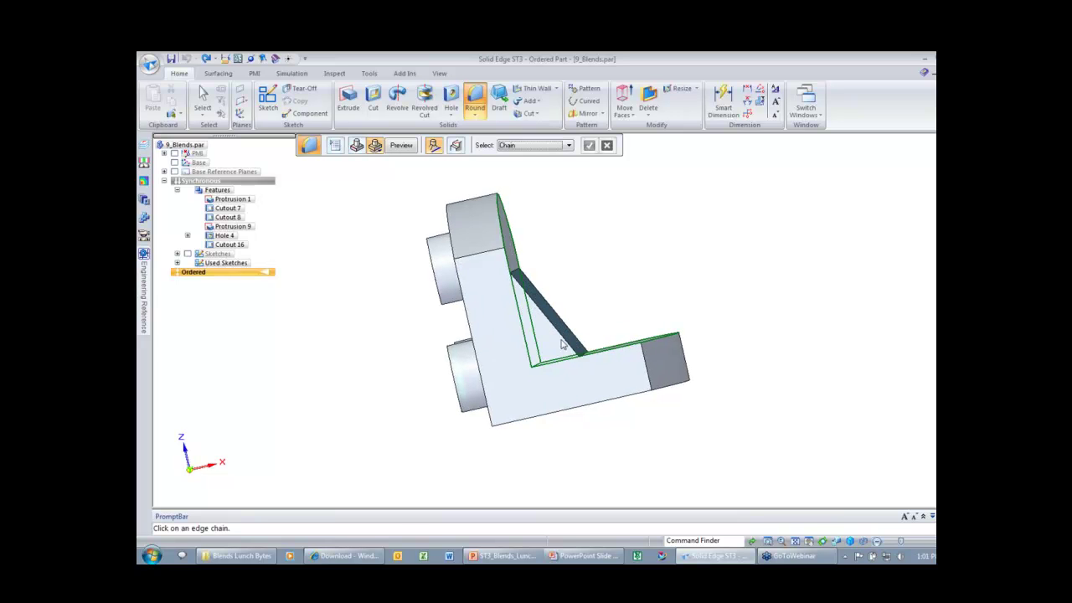
middle_drag(565, 360, 605, 330)
- Change the bevel blend's value so the bevel extends further along the base than up the upright, and discard the blend
click(357, 147)
middle_drag(555, 210, 691, 199)
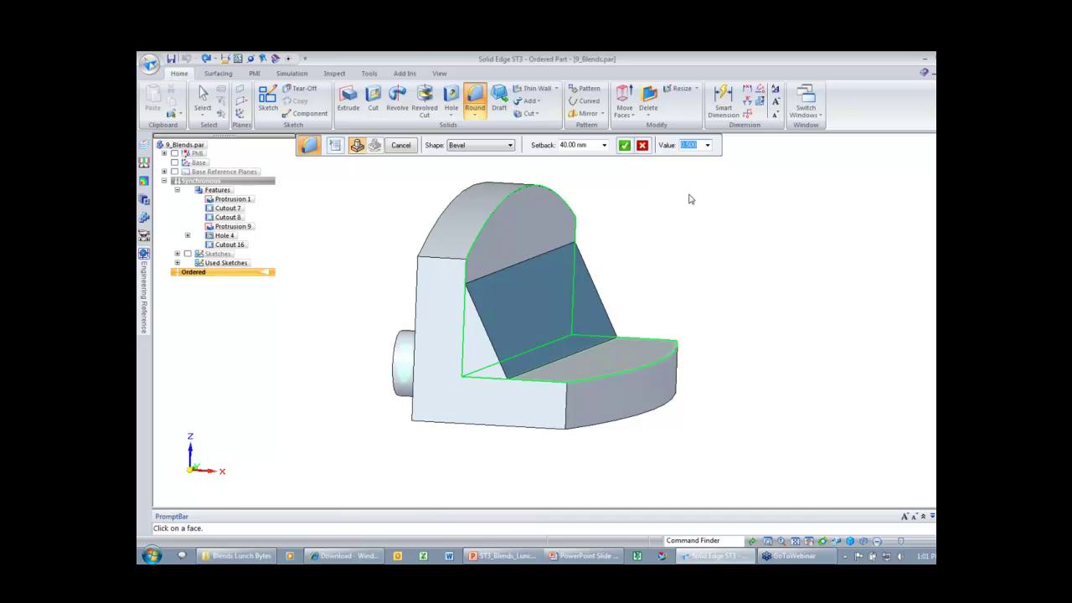
click(624, 147)
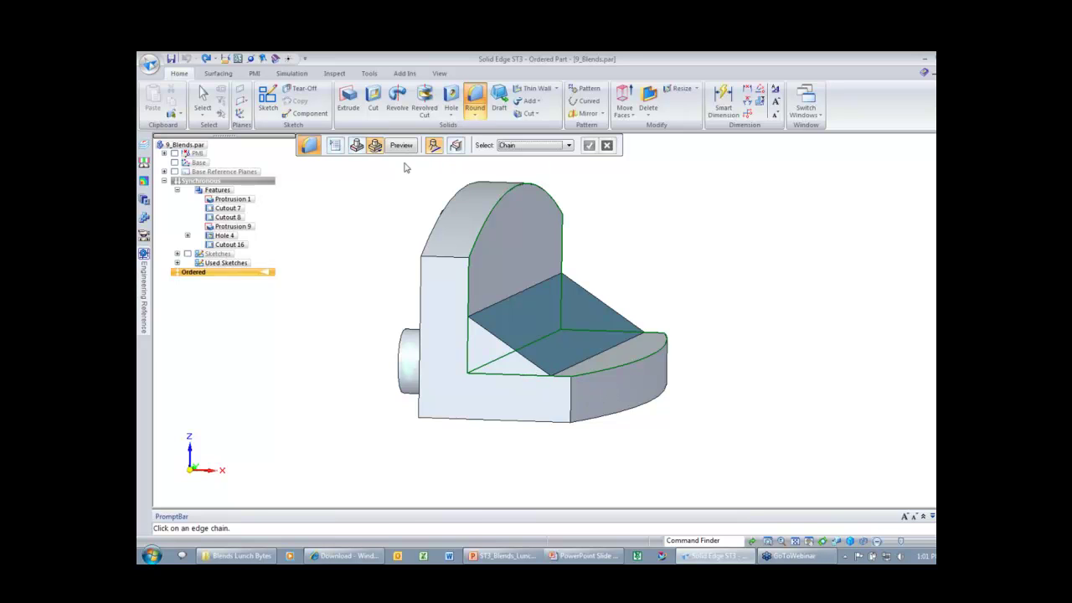
click(401, 146)
key(Escape)
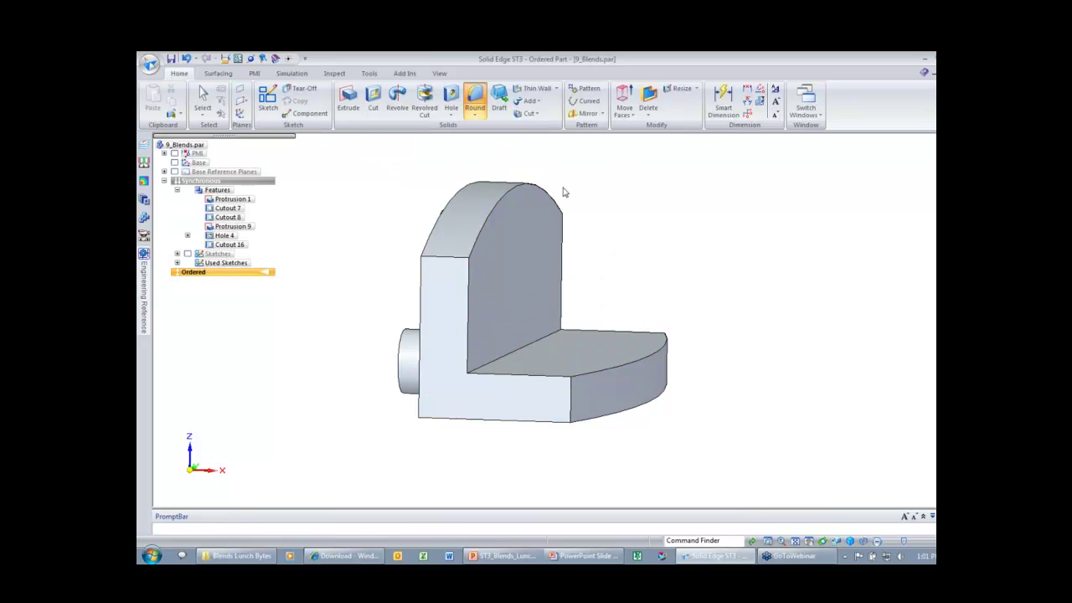
- Create a conic-shaped blend with a 40 mm radius and value 0.500 between the upright's inner face and the base's upper face
click(475, 97)
click(335, 145)
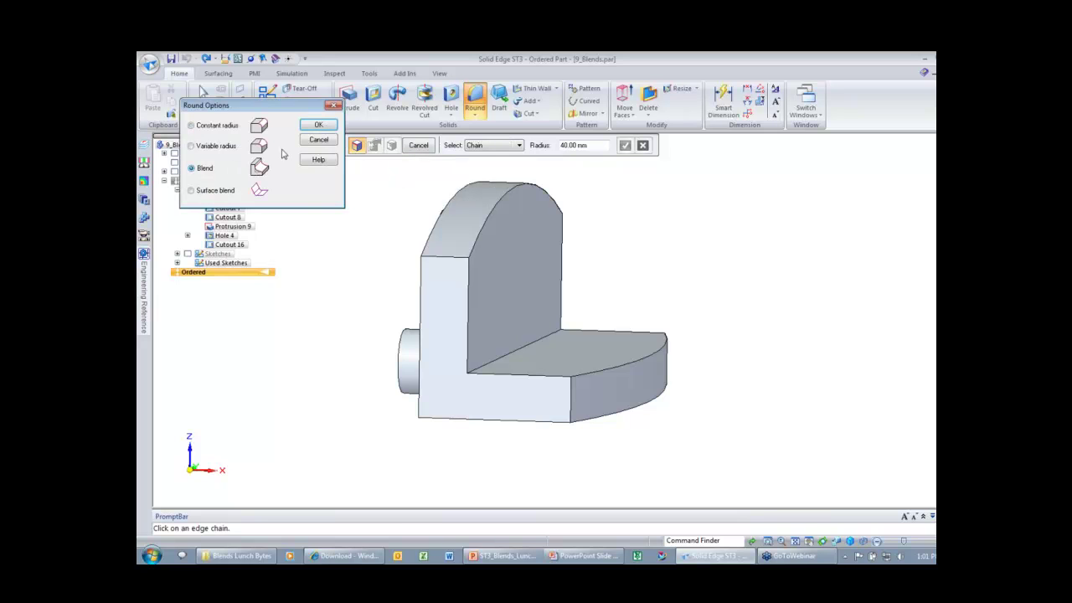
click(319, 125)
click(481, 145)
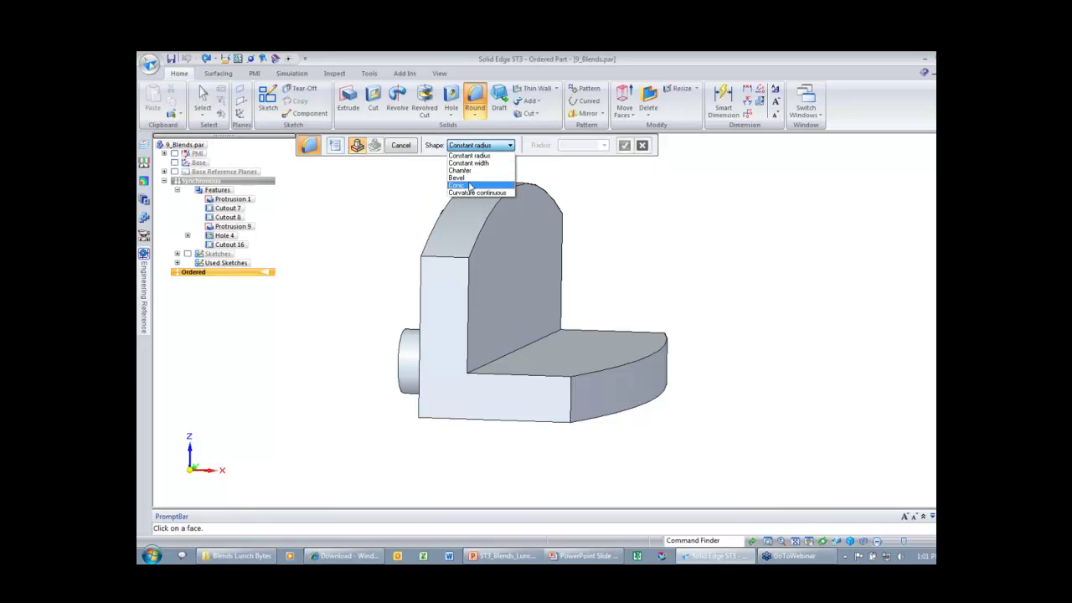
click(474, 181)
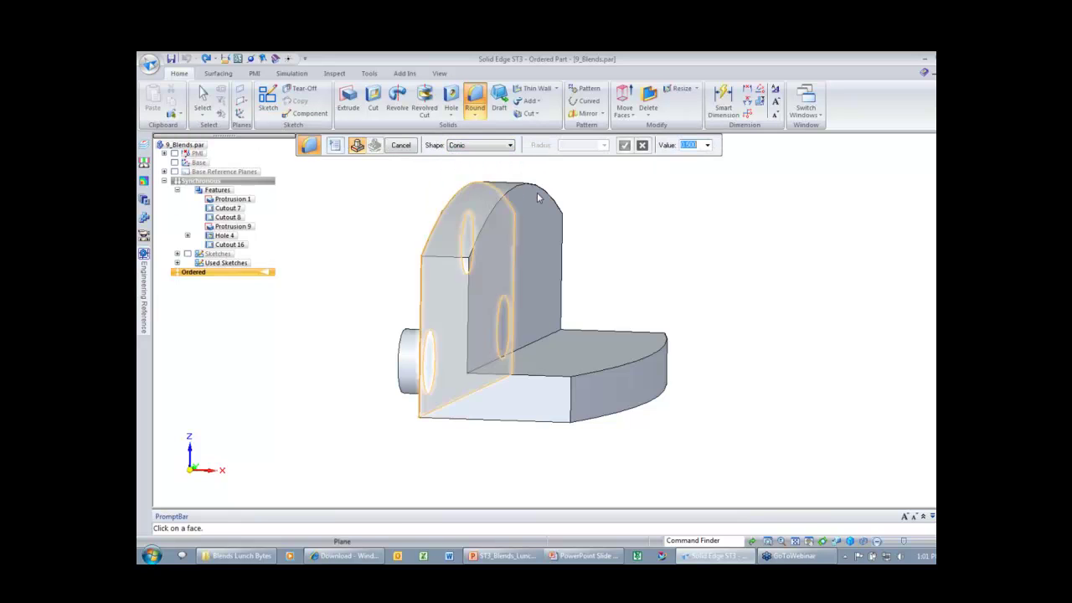
click(557, 254)
click(626, 344)
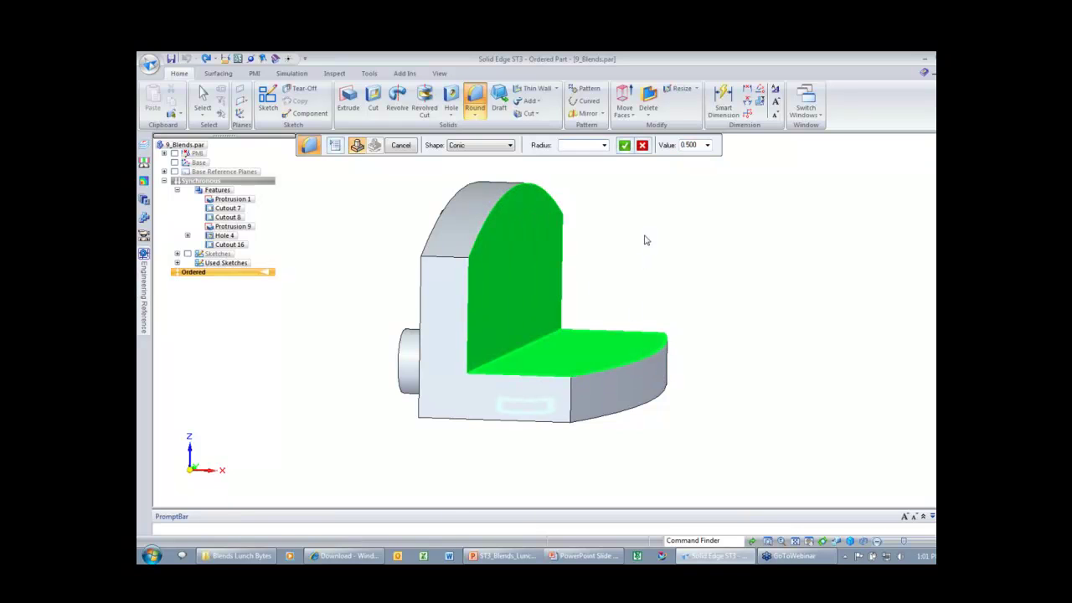
middle_drag(646, 241, 647, 243)
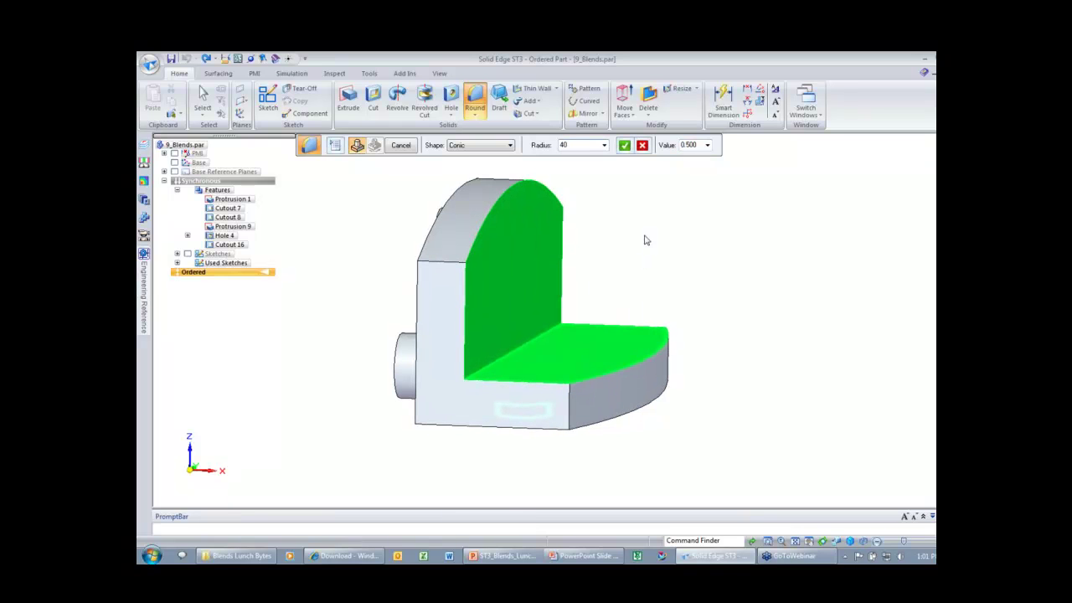
text(40)
- Change the conic blend's value so the curve reaches about equally along the upright and the base
click(702, 147)
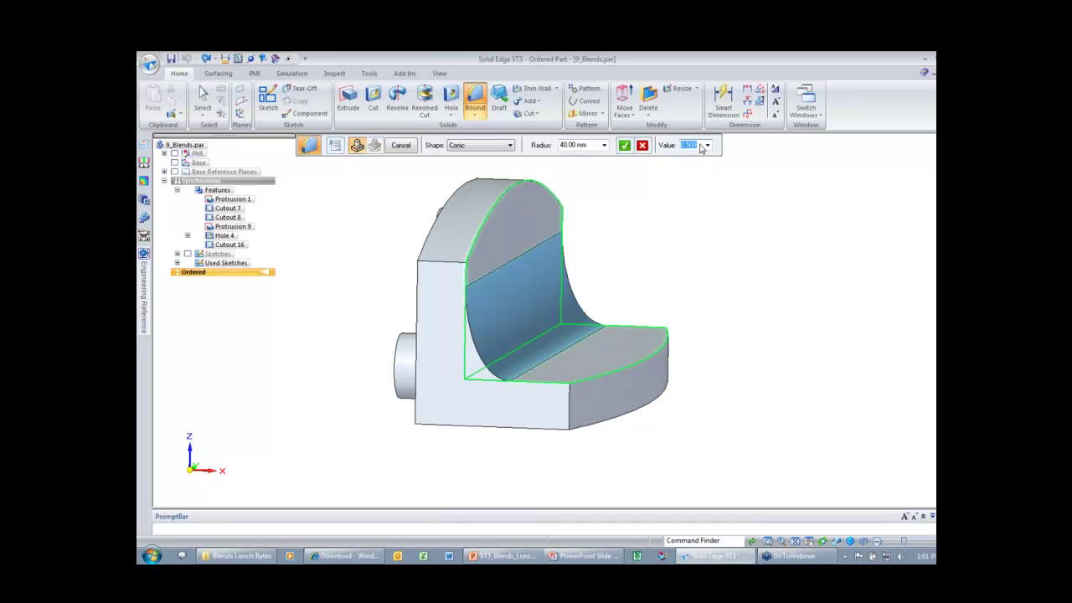
click(624, 146)
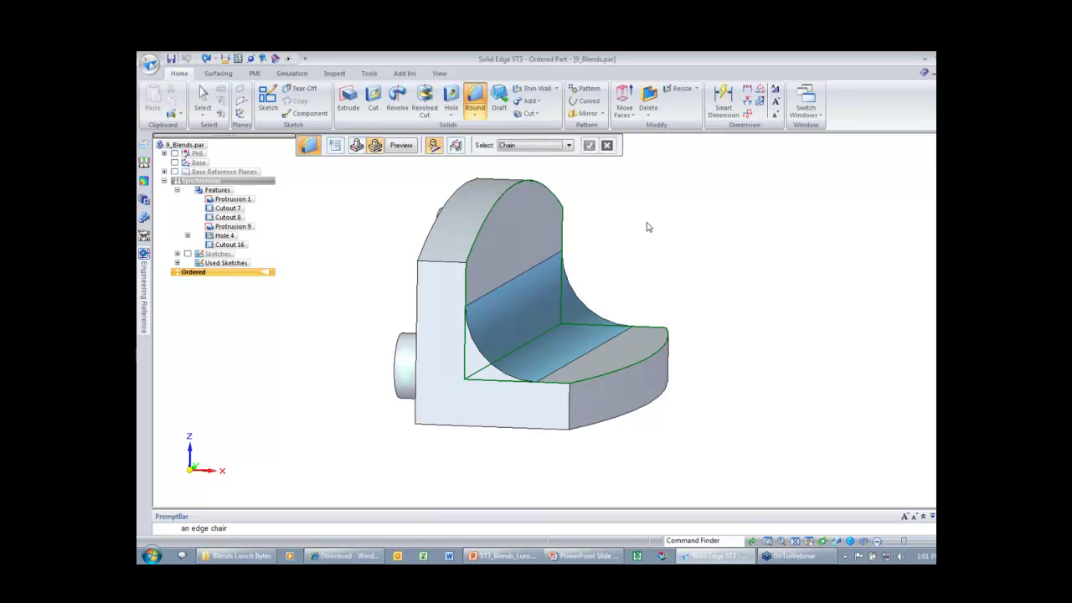
middle_drag(576, 375, 604, 367)
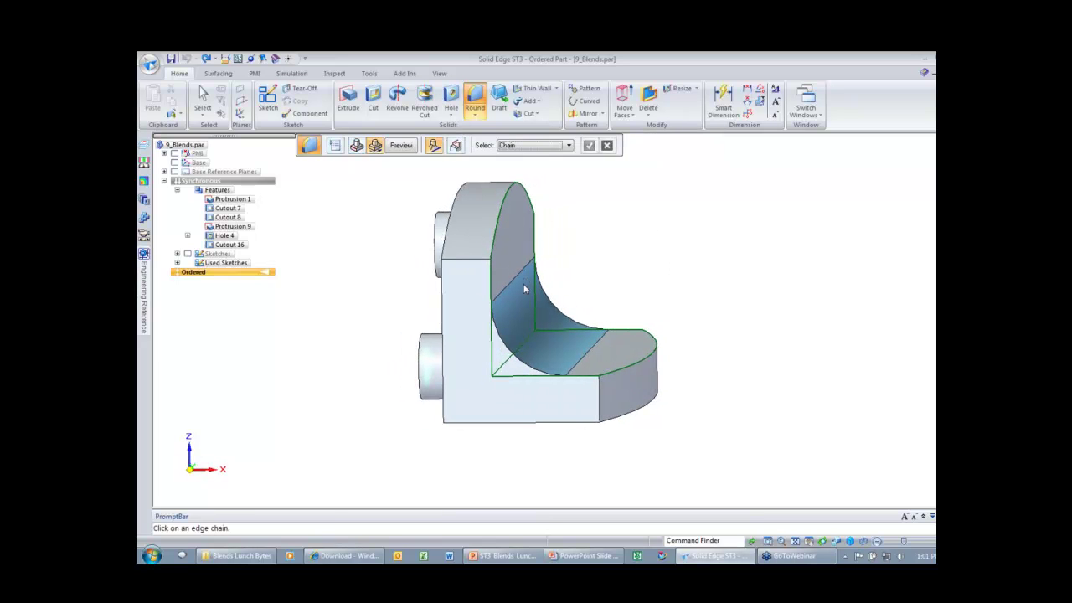
middle_drag(598, 313, 556, 272)
- Set the conic blend's value to 0.5, keeping the 40 mm radius
click(358, 148)
key(BackSpace)
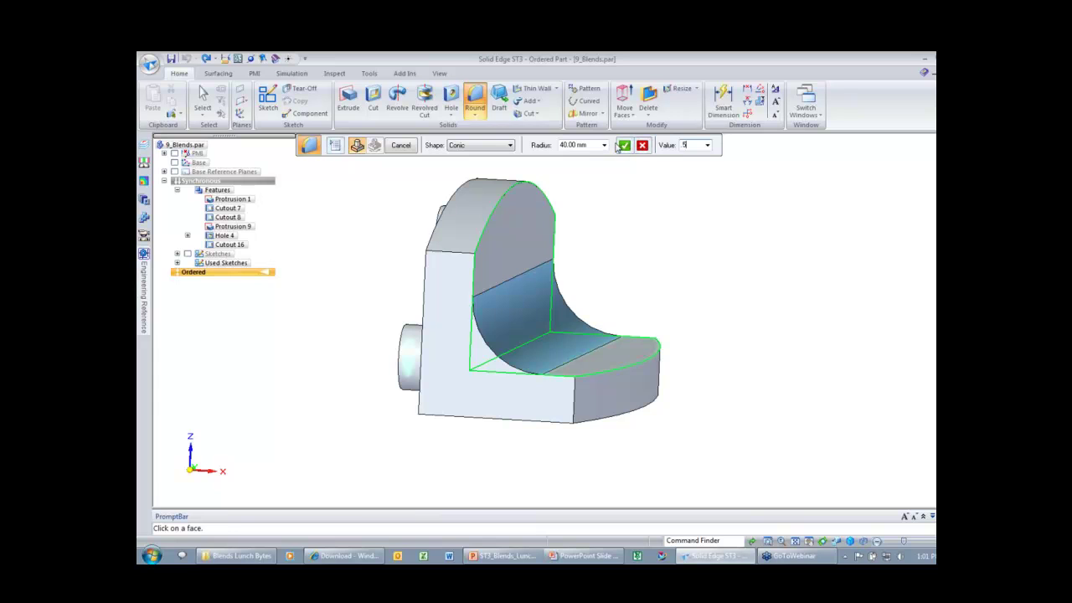
click(624, 146)
middle_drag(570, 291, 508, 286)
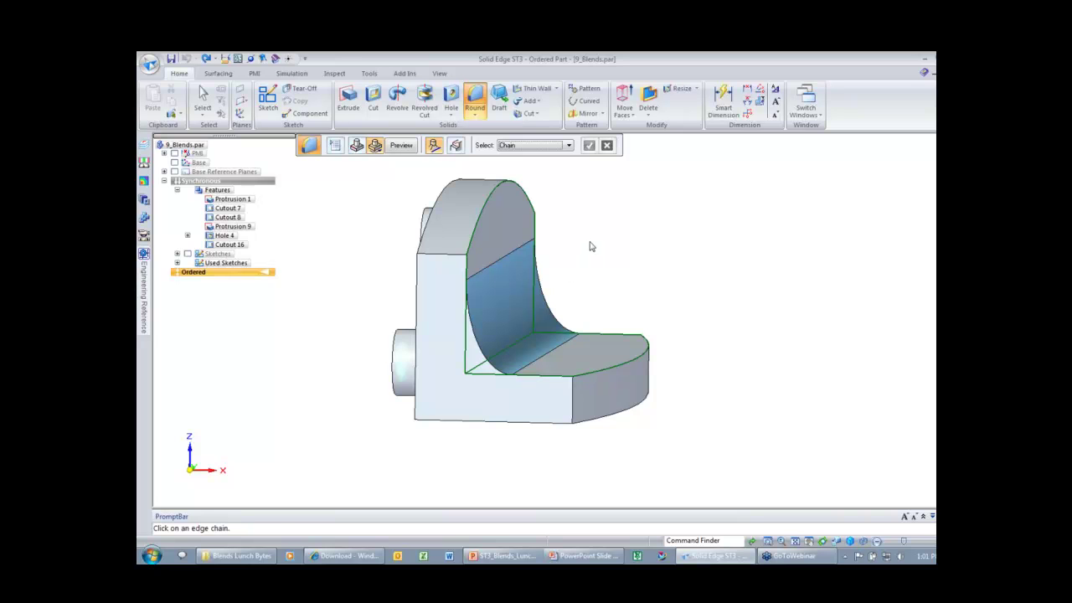
- Set the conic blend's value to 1.5, keeping the 40 mm radius
click(358, 146)
text(1.5)
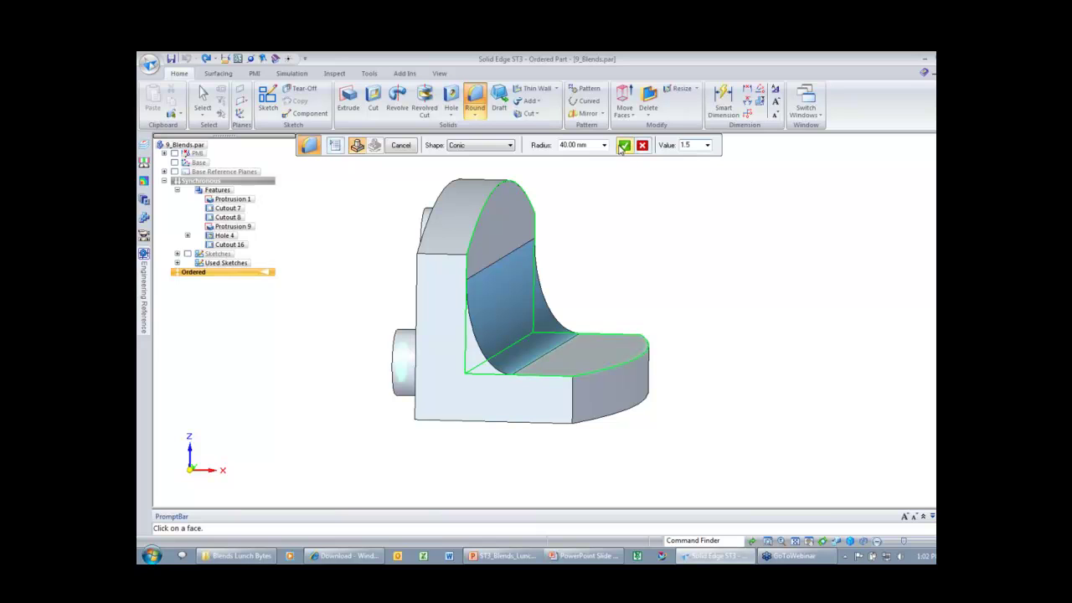
click(623, 146)
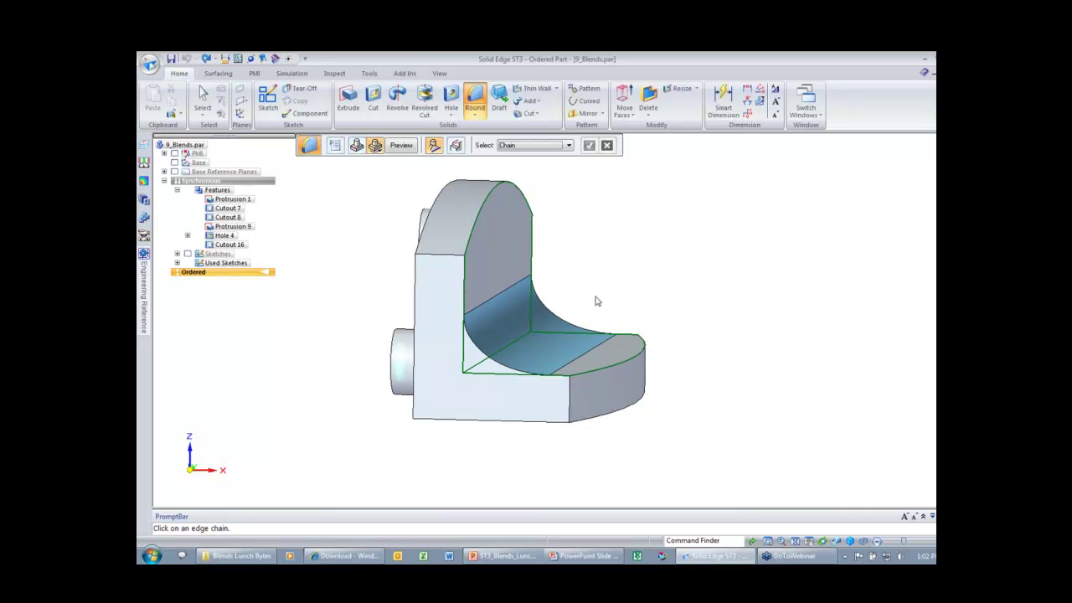
- Finish the conic blend, undo it and leave the Round command
click(357, 147)
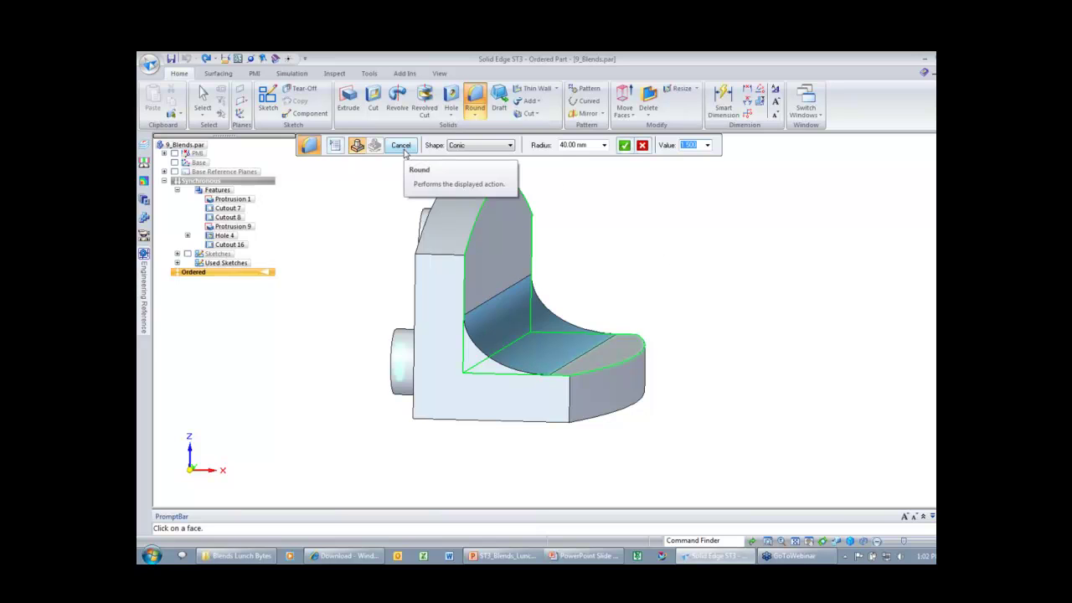
click(625, 145)
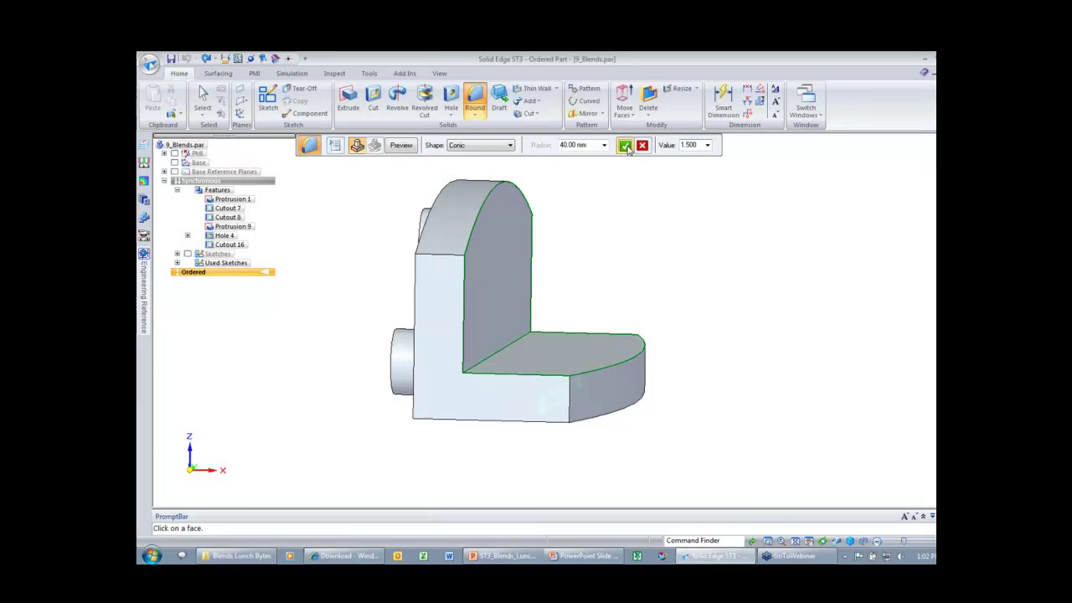
click(402, 148)
click(402, 148)
key(ctrl+z)
key(Escape)
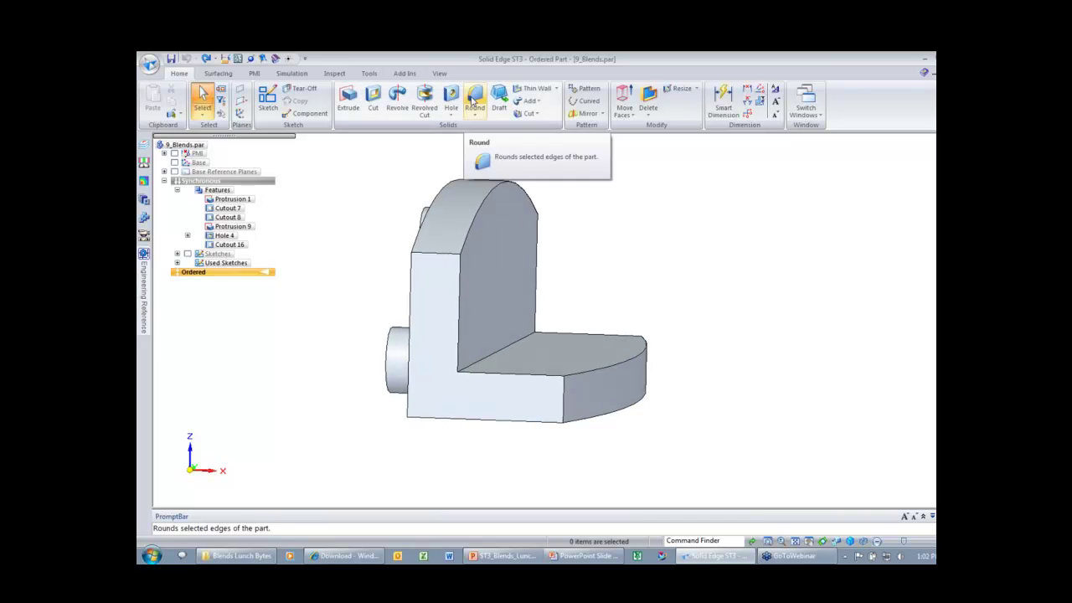
- Create a curvature continuous blend with a 40 mm radius between the upright's inner face and the base's upper face
click(475, 99)
click(343, 148)
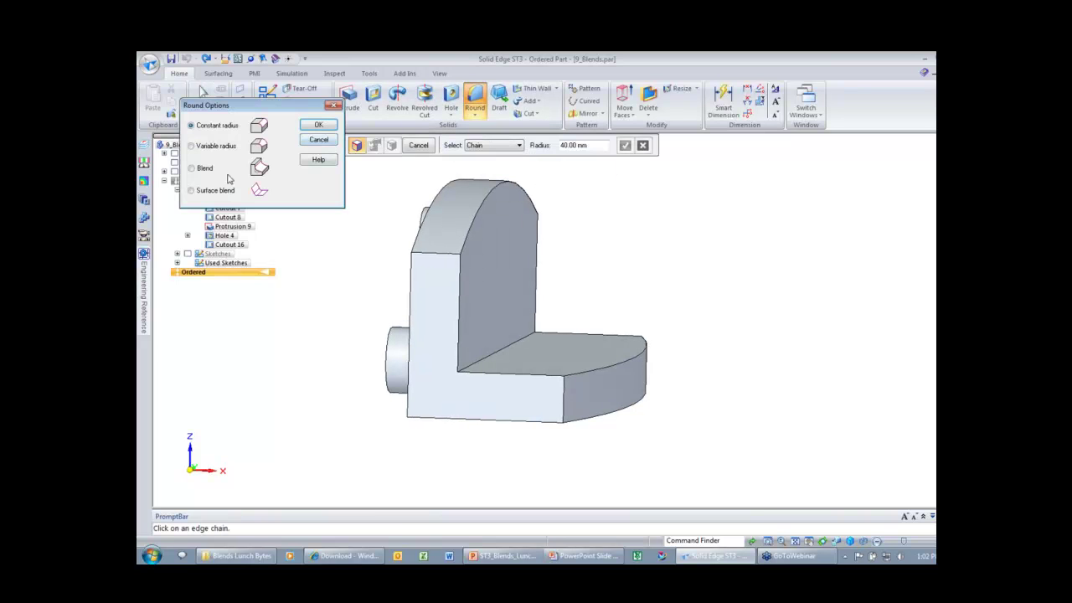
click(191, 169)
click(319, 124)
click(502, 145)
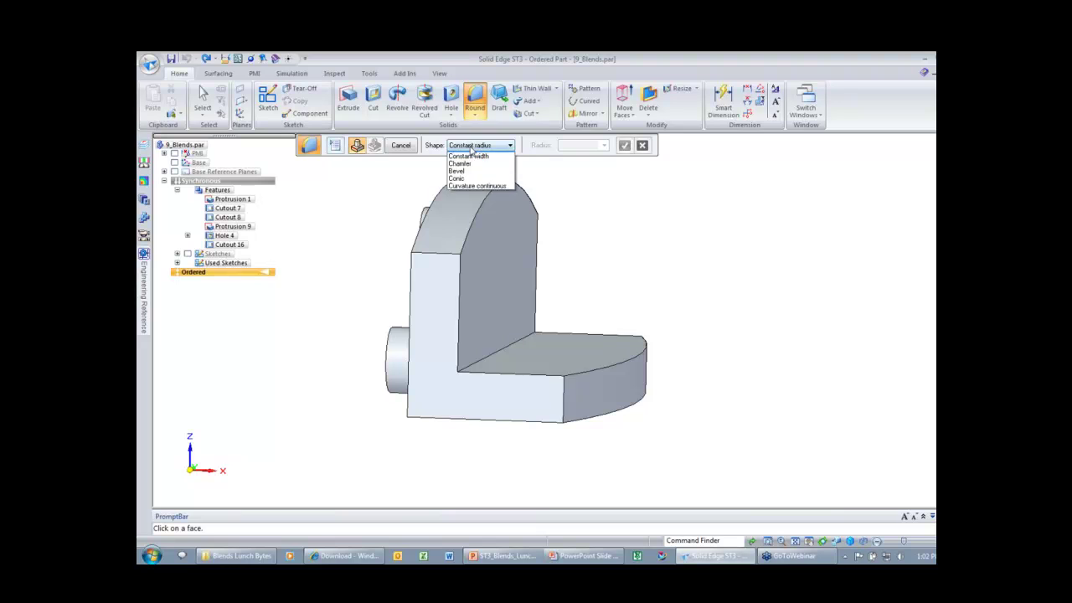
click(476, 194)
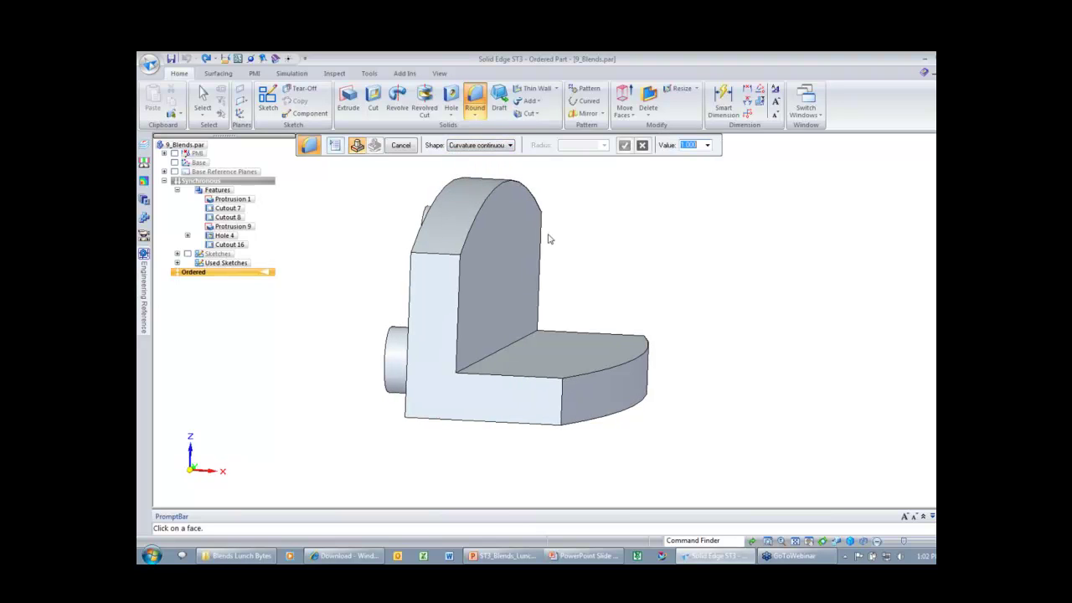
click(521, 251)
click(609, 340)
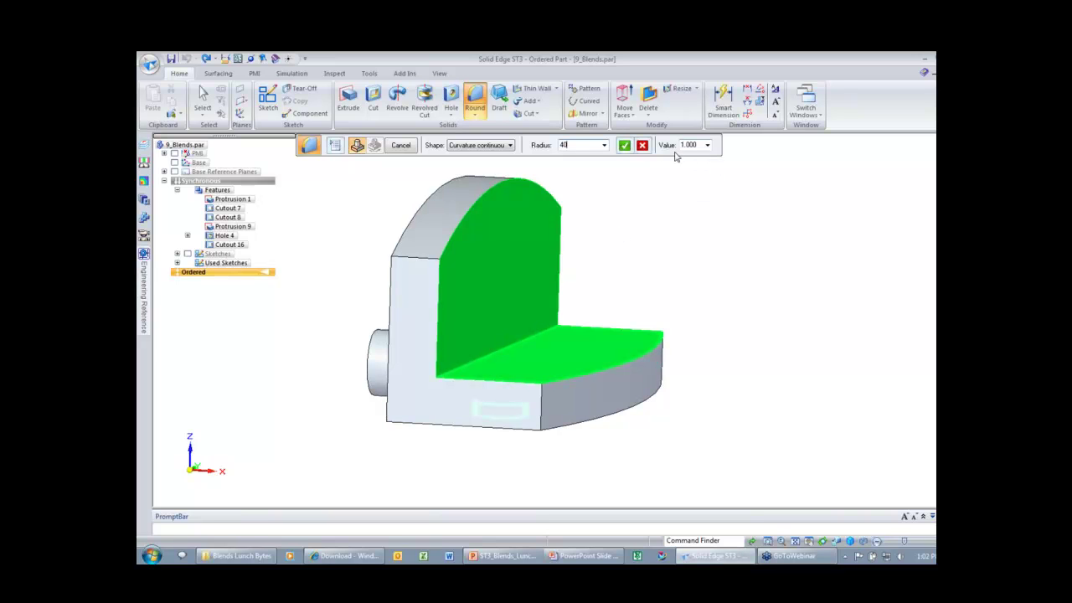
click(624, 146)
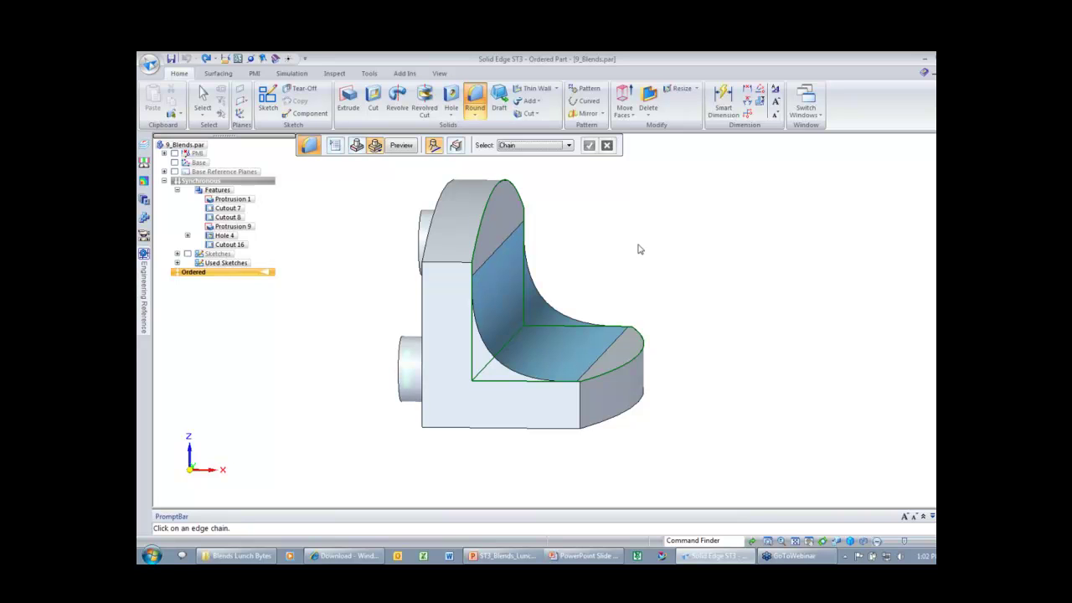
- Lower the value of the curvature continuous blend, keeping the 40 mm radius
click(357, 146)
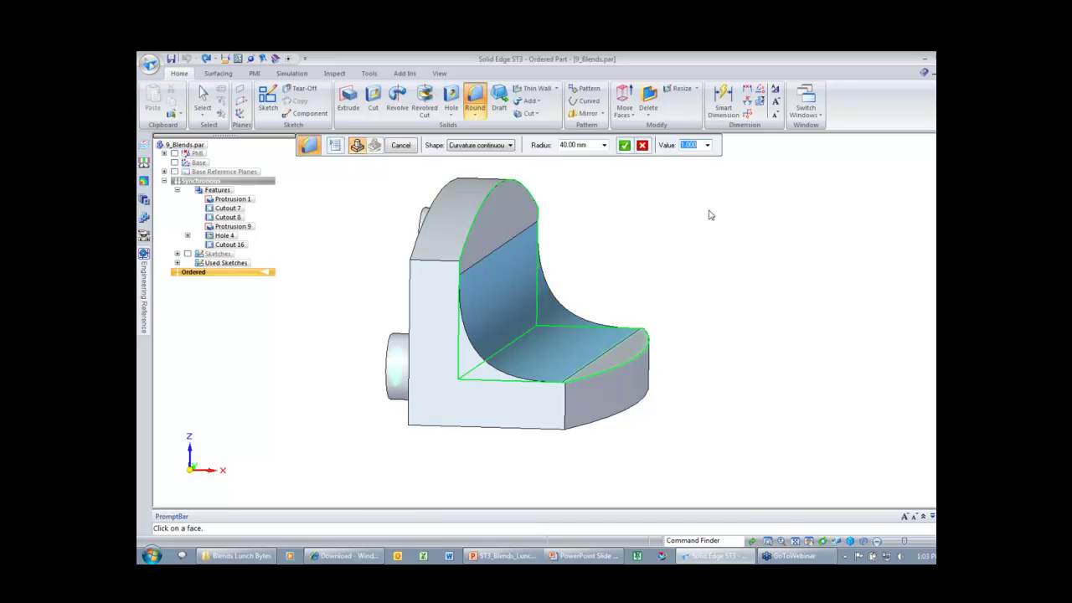
key(BackSpace)
click(624, 146)
middle_drag(632, 254, 559, 303)
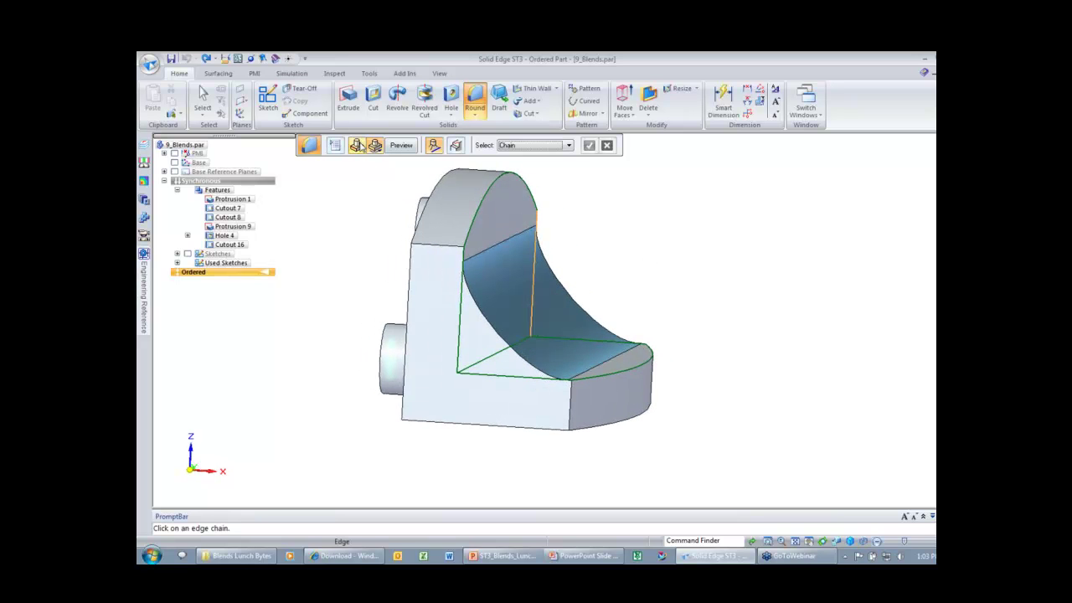
- Set the curvature continuous blend's value to 0.25, keeping the 40 mm radius
click(360, 146)
text(.)
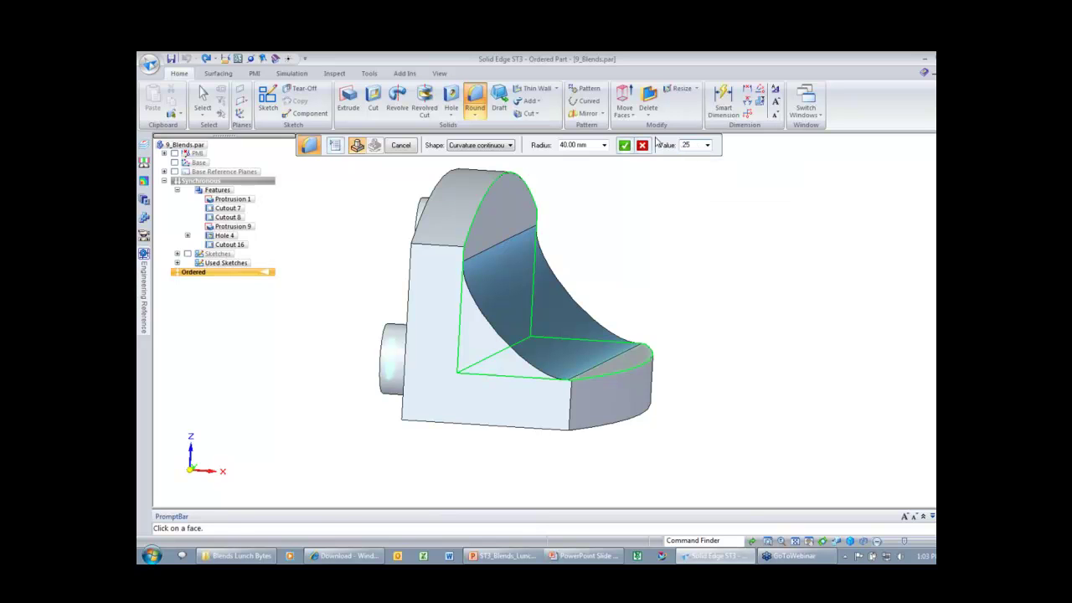
click(624, 145)
middle_drag(692, 267, 694, 269)
- Raise the value of the curvature continuous blend to tighten its curve into the corner
click(356, 145)
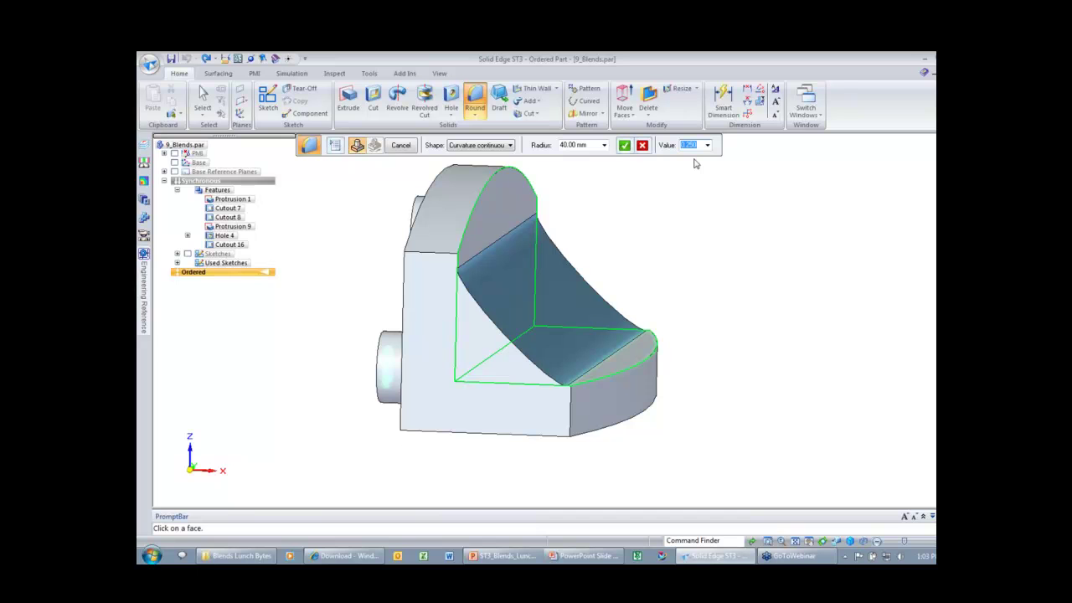
click(624, 145)
middle_drag(562, 315, 540, 317)
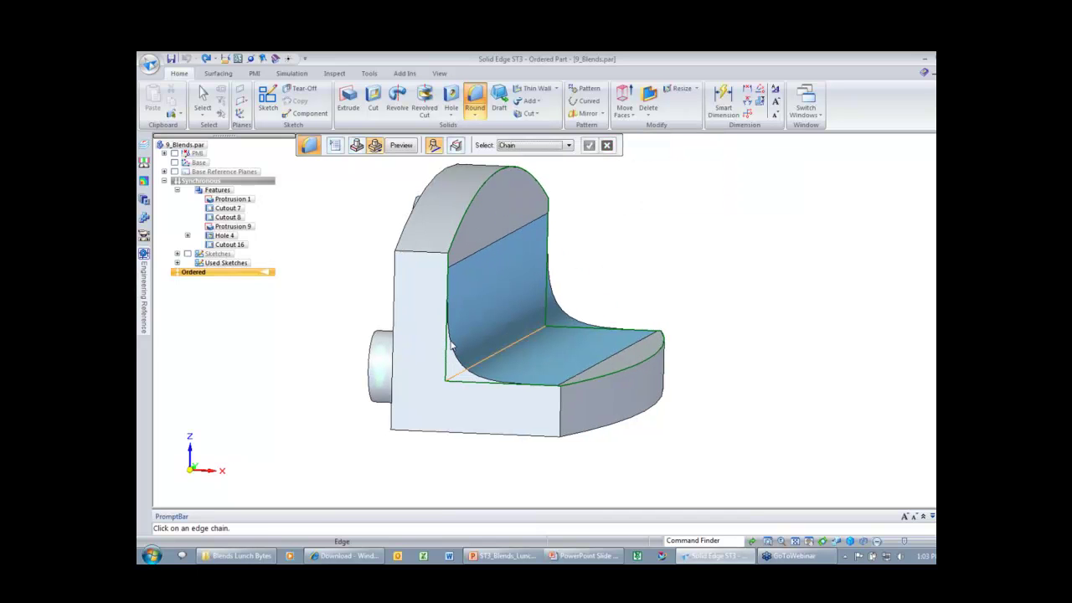
- Set the curvature continuous blend's value to 2 with the 40 mm radius and preview the result
click(356, 145)
text(2)
click(624, 145)
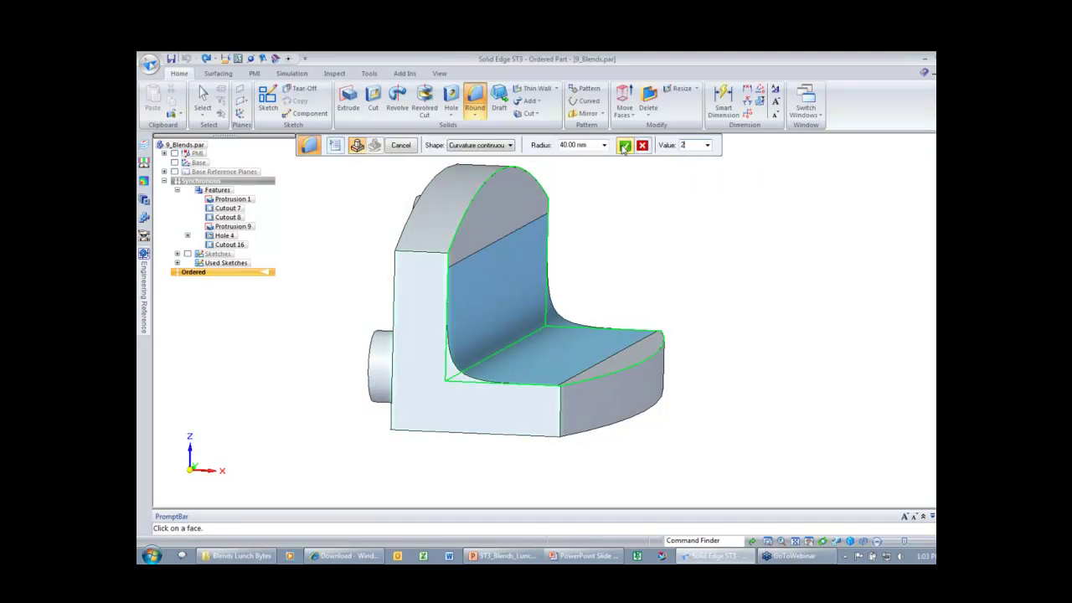
middle_drag(503, 340, 641, 313)
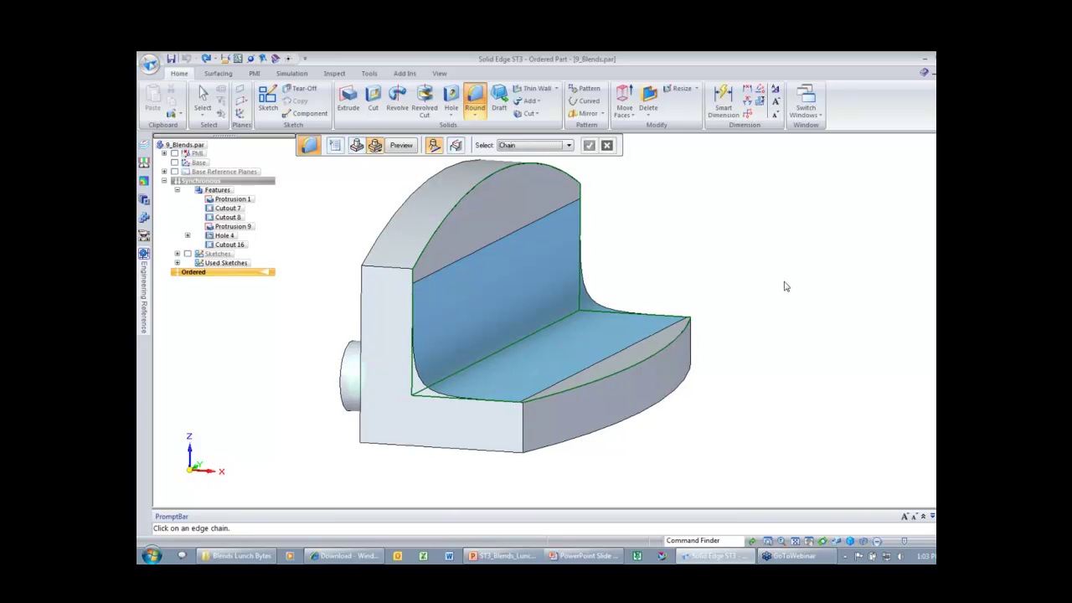
click(401, 145)
middle_drag(728, 232, 674, 251)
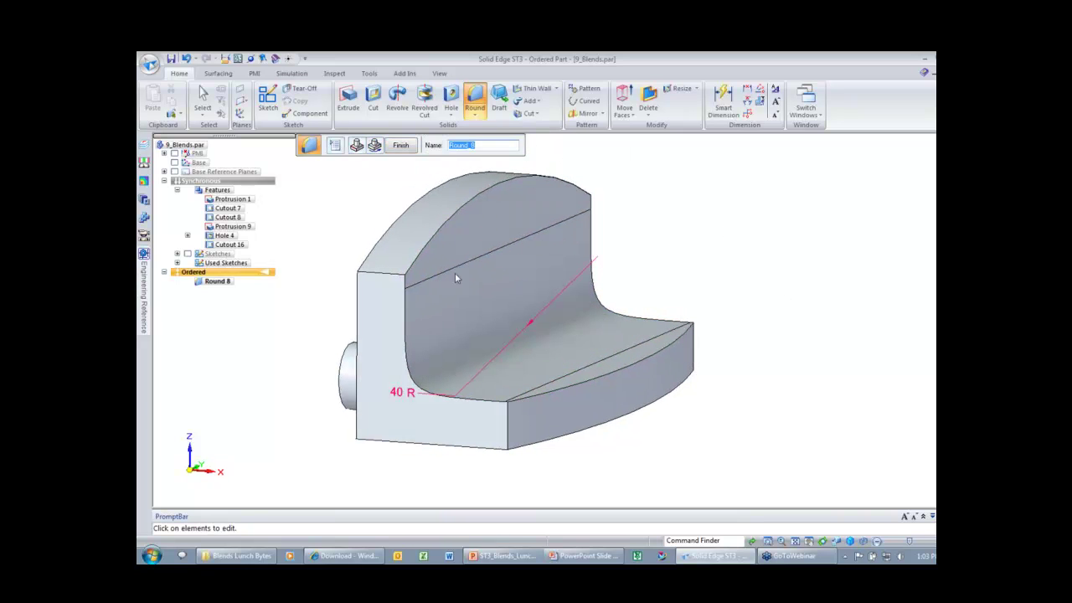
- Add tangent hold lines along the curved outer edges of the upright and base, and finish the blend
click(356, 146)
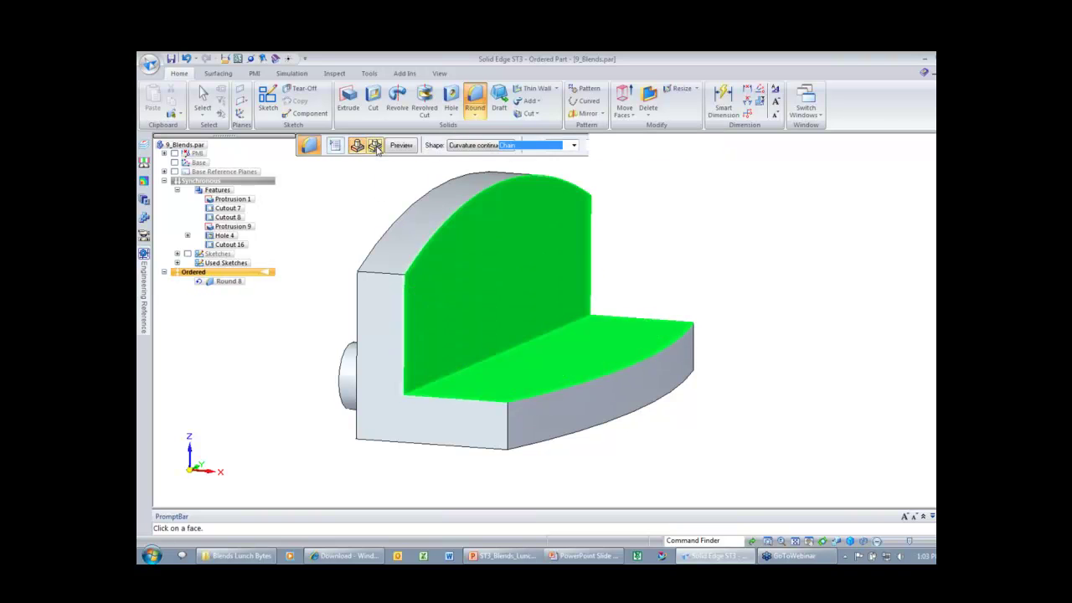
click(375, 146)
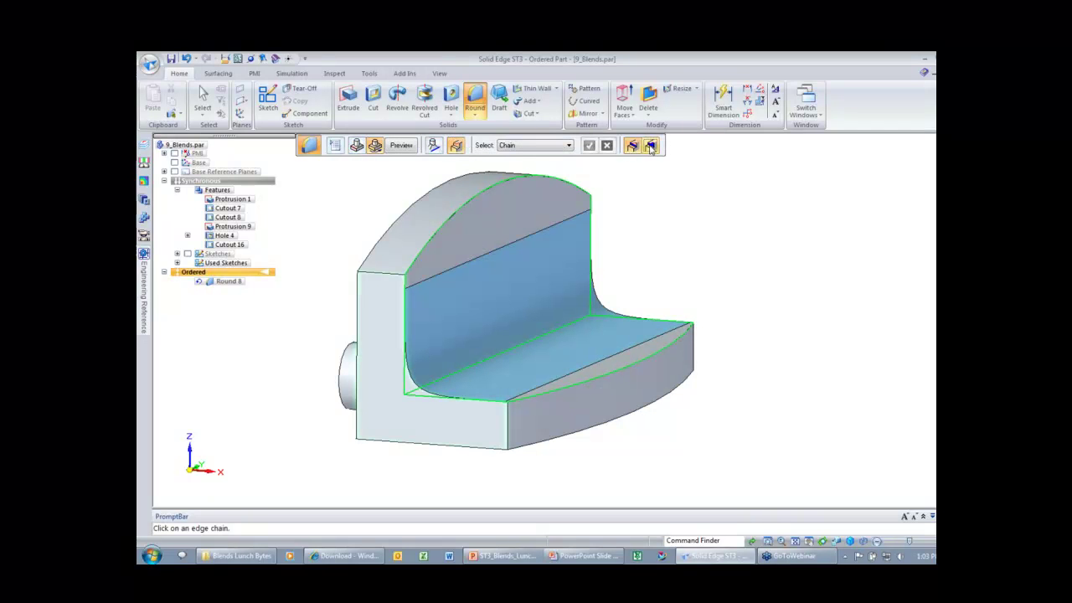
click(648, 318)
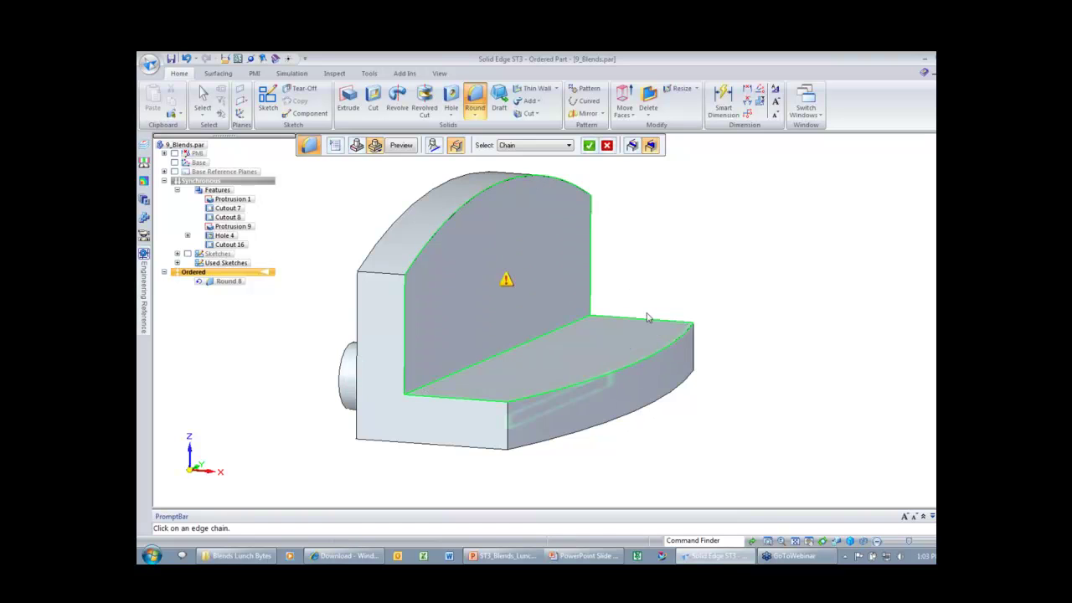
click(667, 353)
right_click(715, 282)
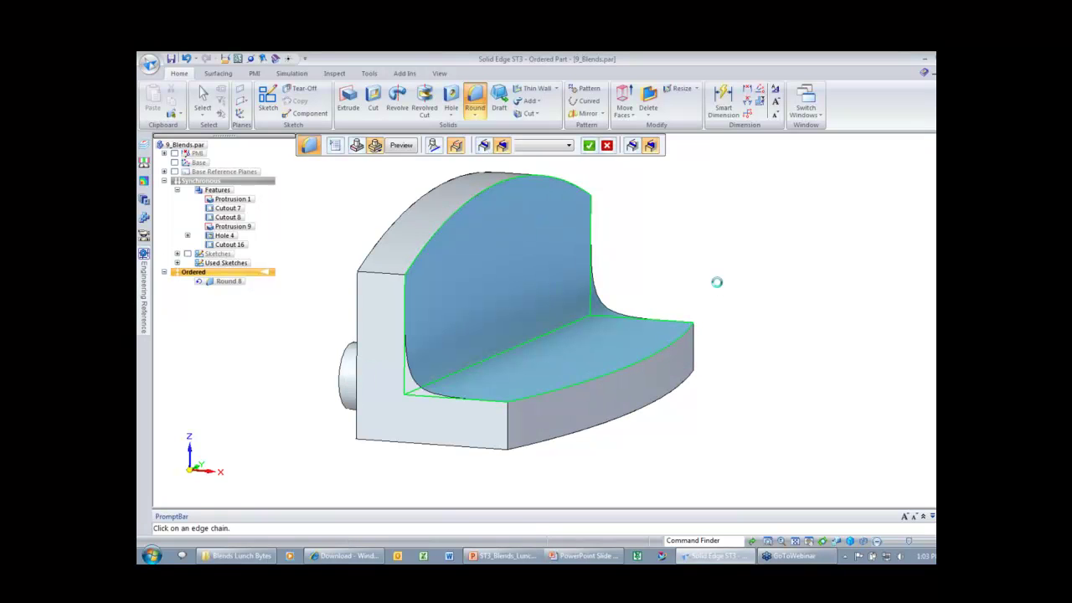
click(400, 146)
key(Escape)
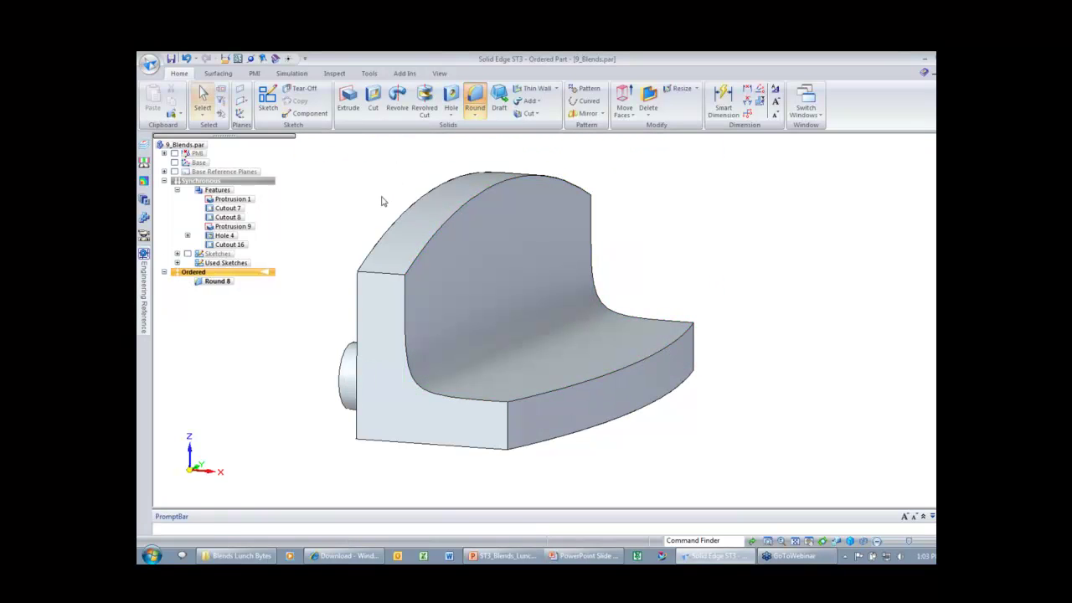
middle_drag(381, 203, 394, 209)
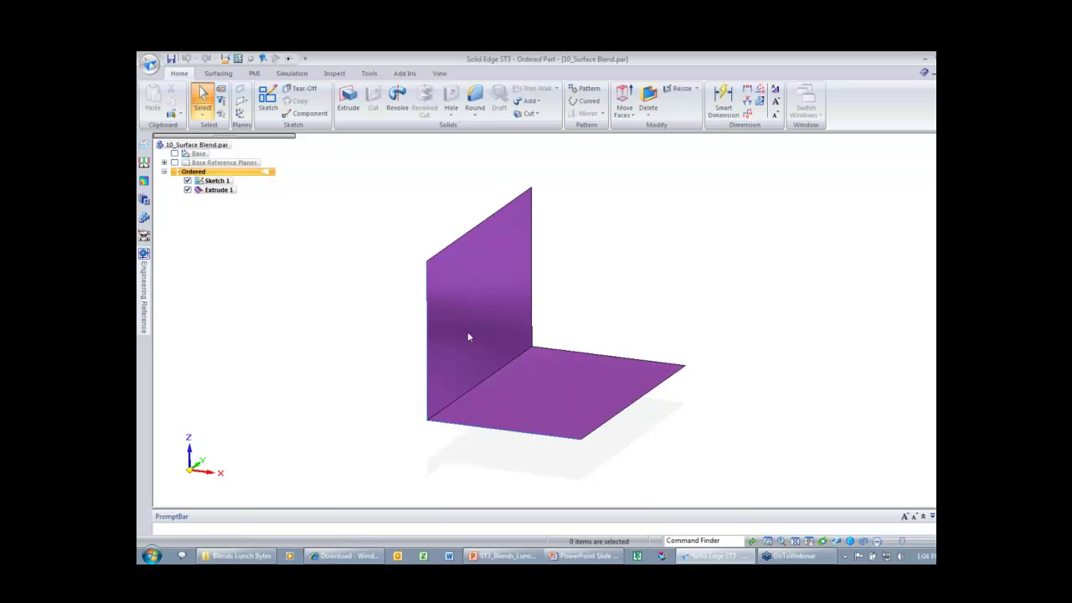
- Create a chamfer-shaped surface blend with a 0.5 in setback between the vertical and horizontal surfaces, directed toward the inside of the corner
click(472, 100)
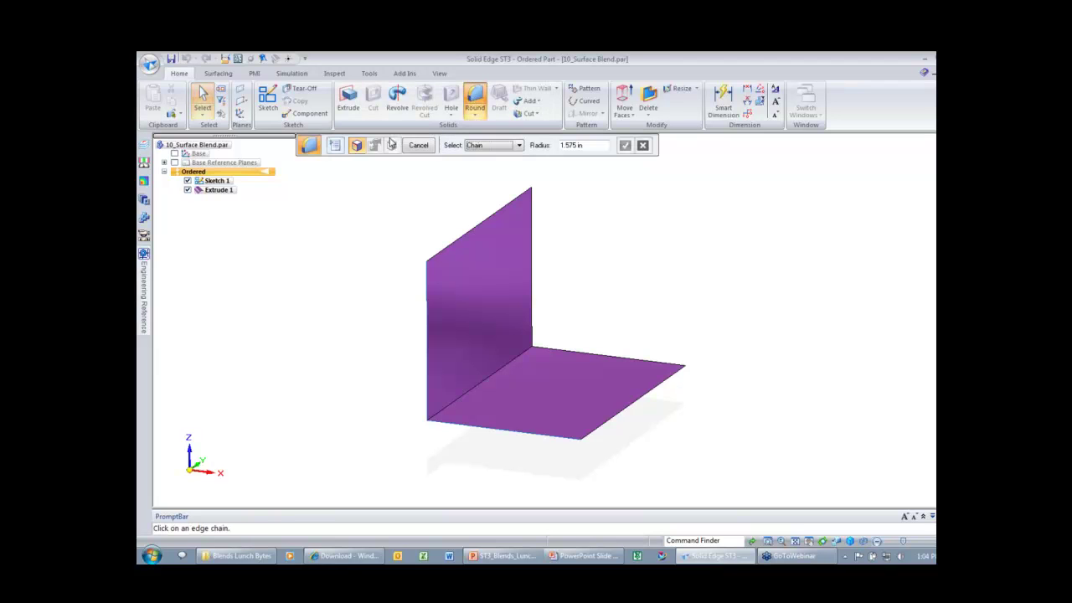
click(391, 145)
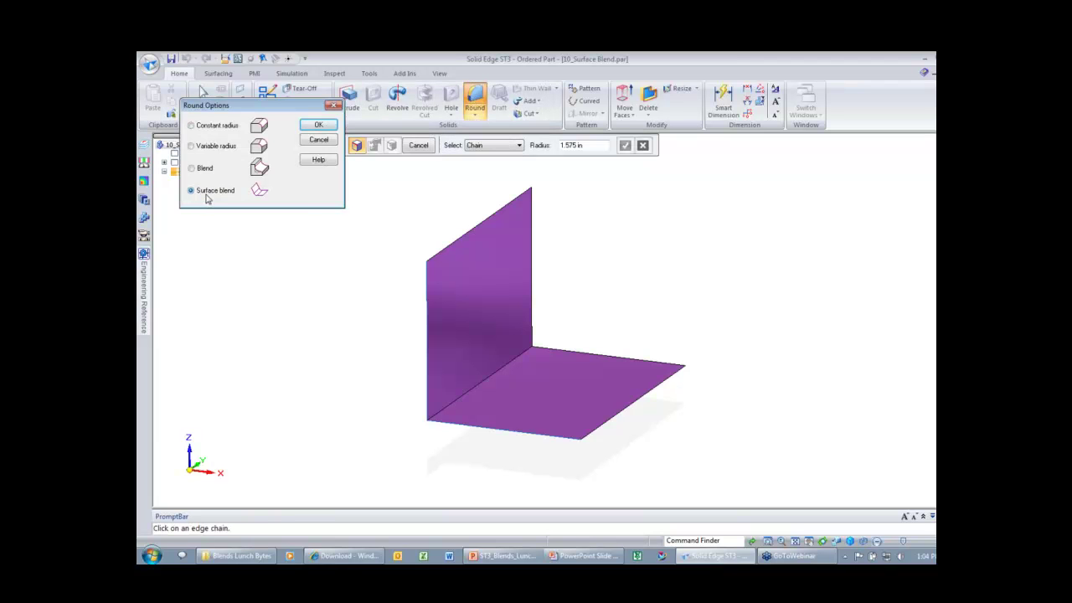
click(331, 139)
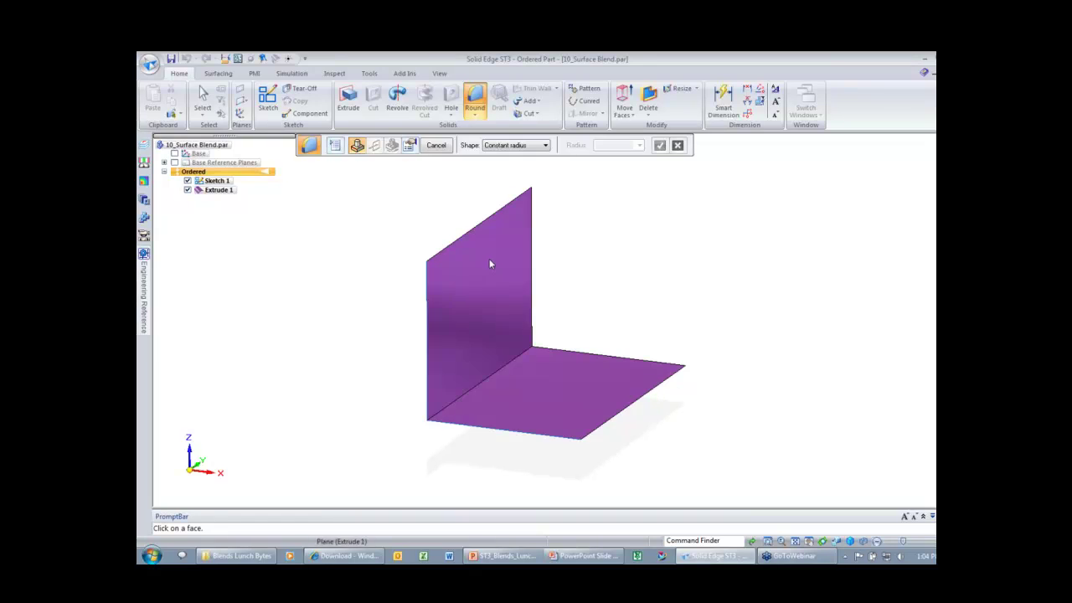
click(580, 362)
click(530, 149)
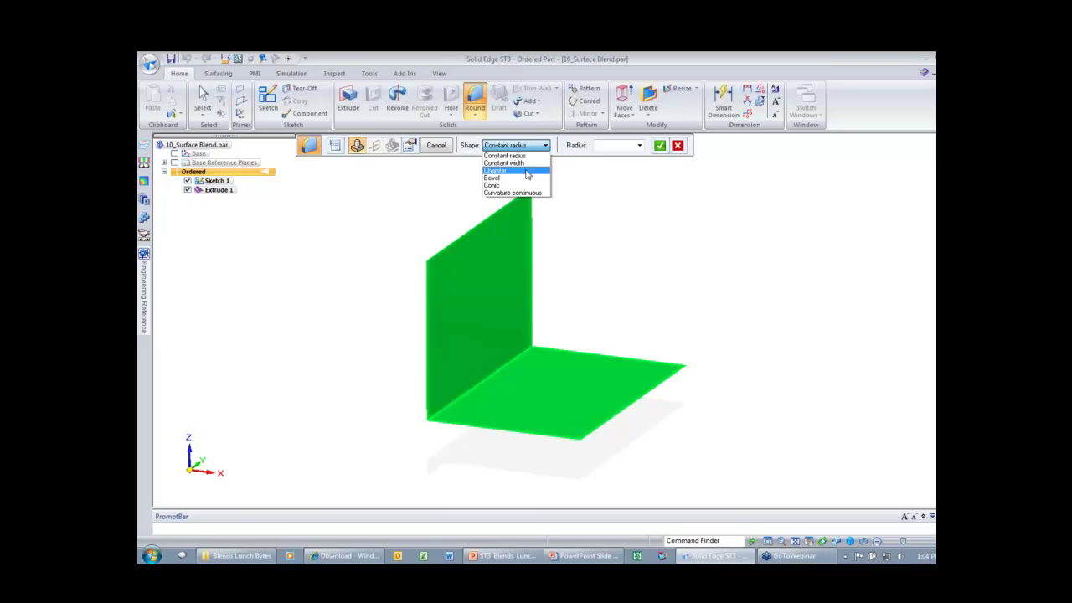
click(527, 172)
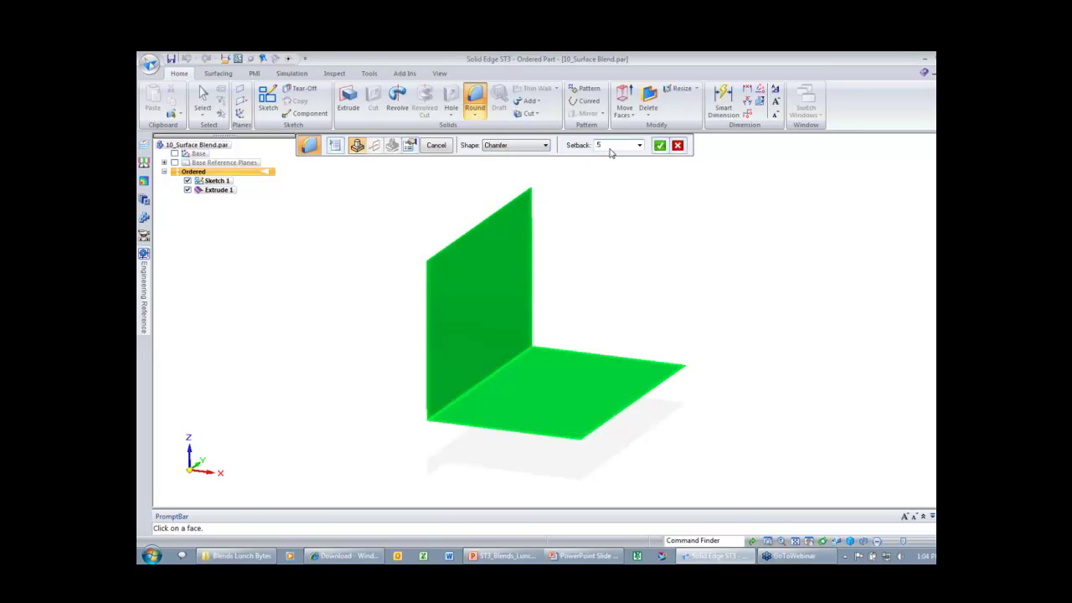
click(660, 145)
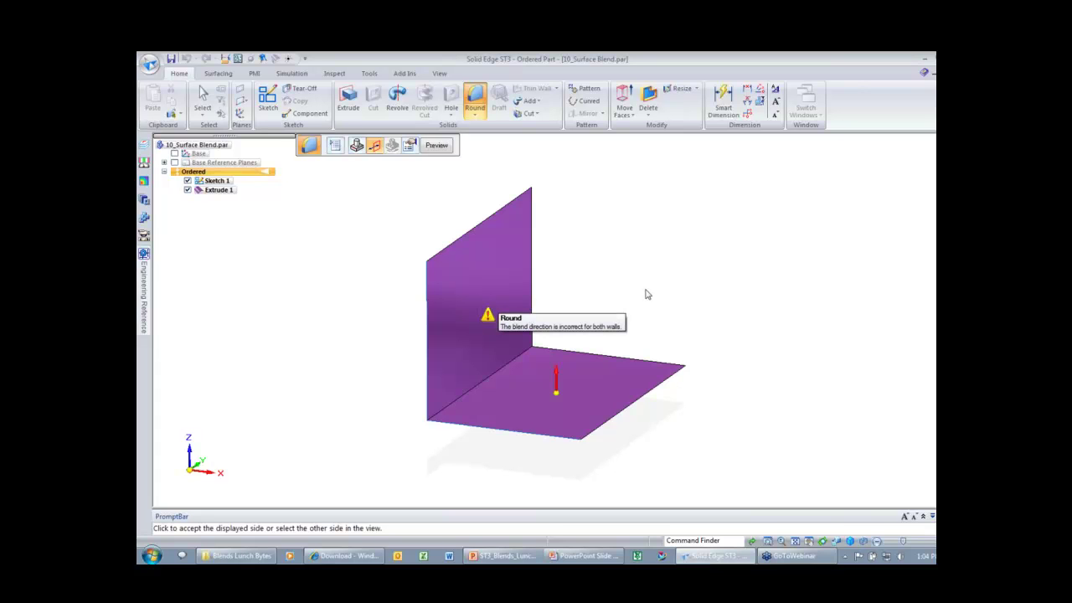
click(642, 296)
key(ctrl+f)
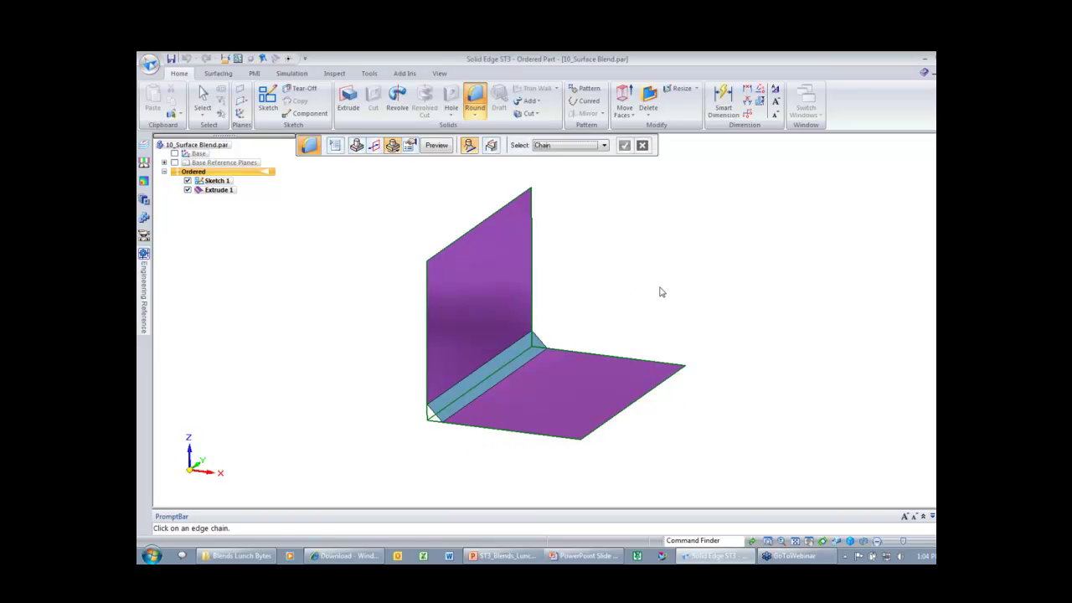
key(ctrl+i)
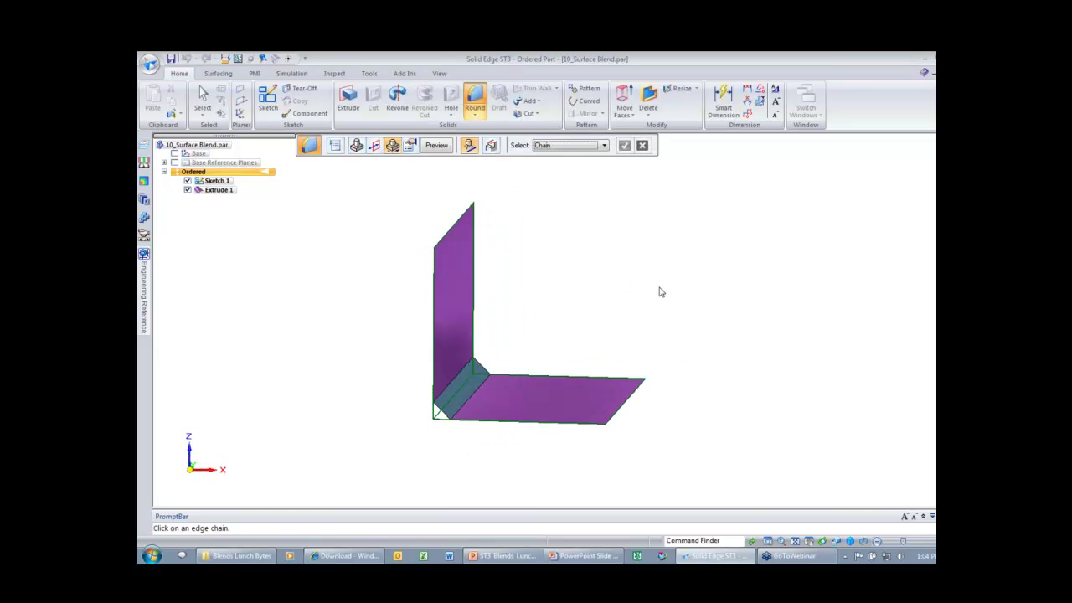
- Turn off Trim and stitch input faces in the surface blend parameters
click(410, 146)
drag(360, 196, 314, 195)
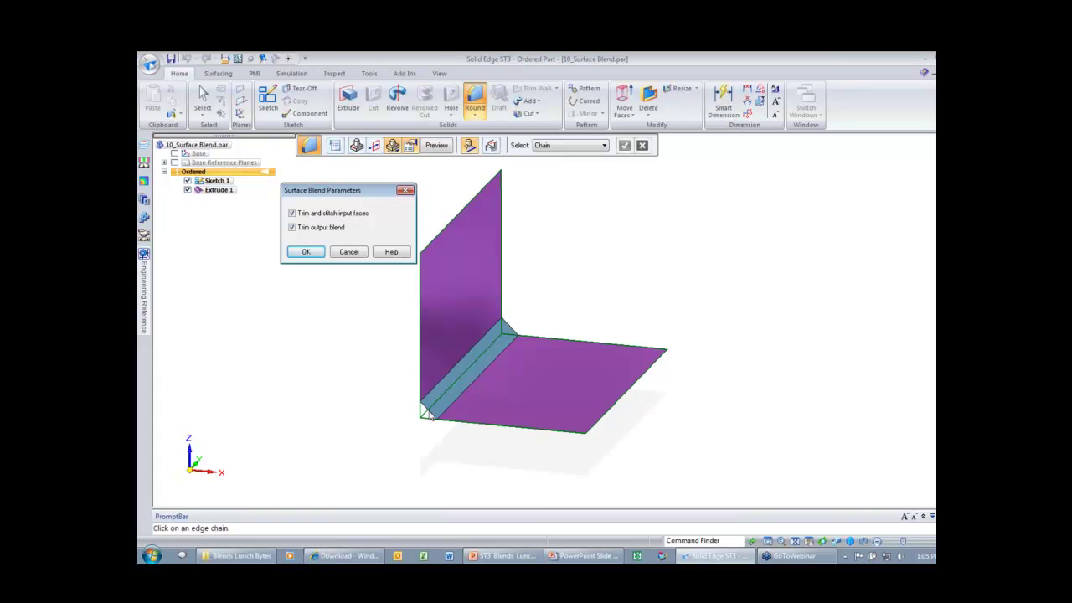
click(292, 227)
click(291, 213)
click(306, 251)
middle_drag(650, 256, 648, 256)
- Change the Trim output blend setting in the surface blend parameters and inspect the untrimmed corner
click(411, 145)
click(350, 224)
click(366, 251)
middle_drag(598, 269, 605, 277)
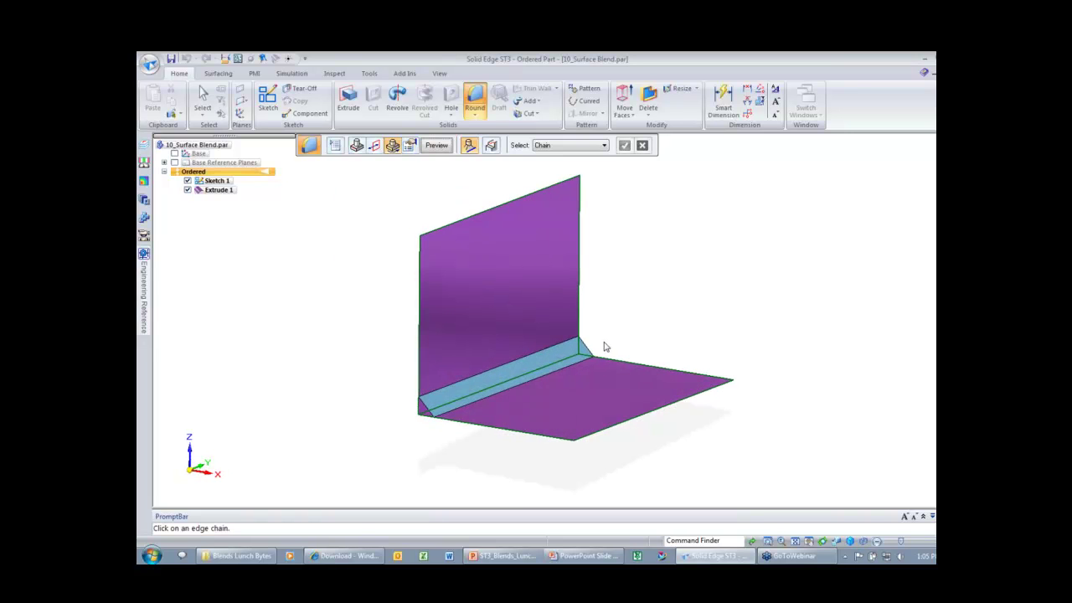
middle_drag(456, 337, 448, 329)
- Turn Trim and stitch input faces back on and finish the chamfer surface blend
click(410, 146)
click(350, 211)
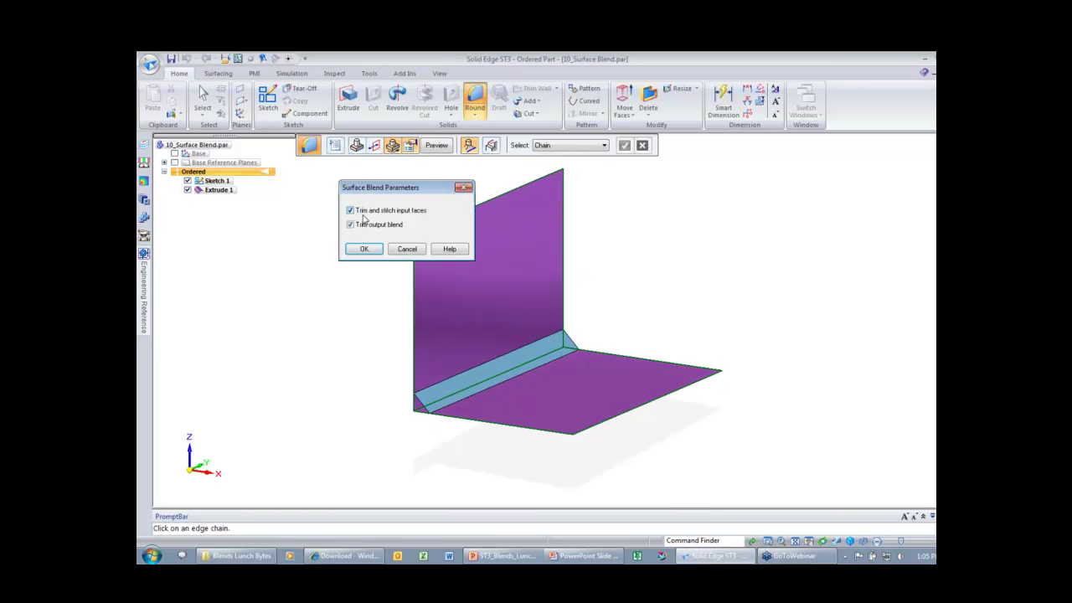
click(365, 248)
middle_drag(416, 259, 405, 265)
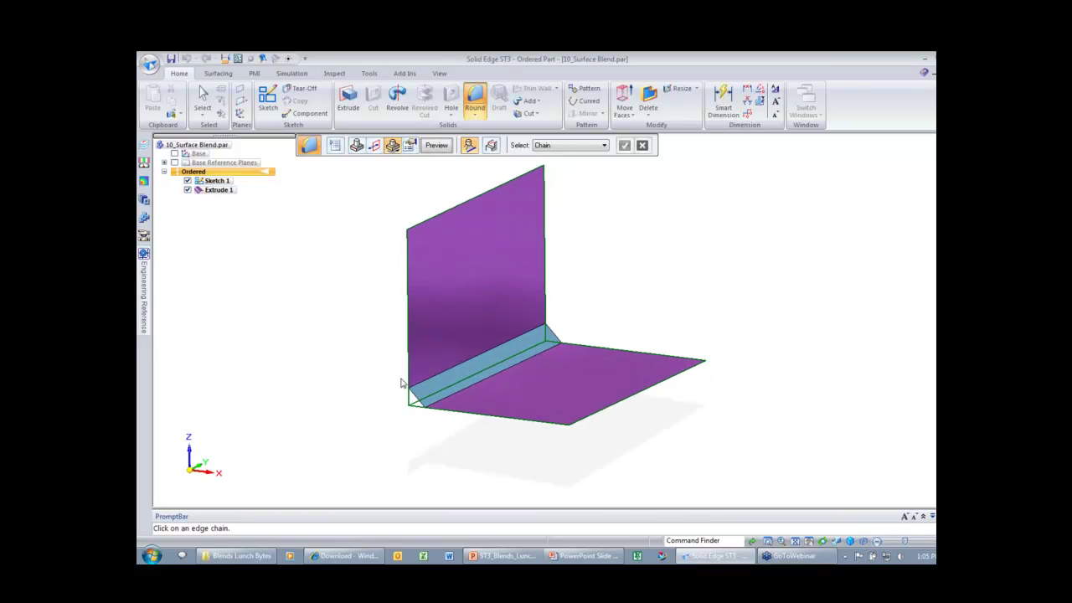
middle_drag(544, 242, 551, 260)
click(436, 146)
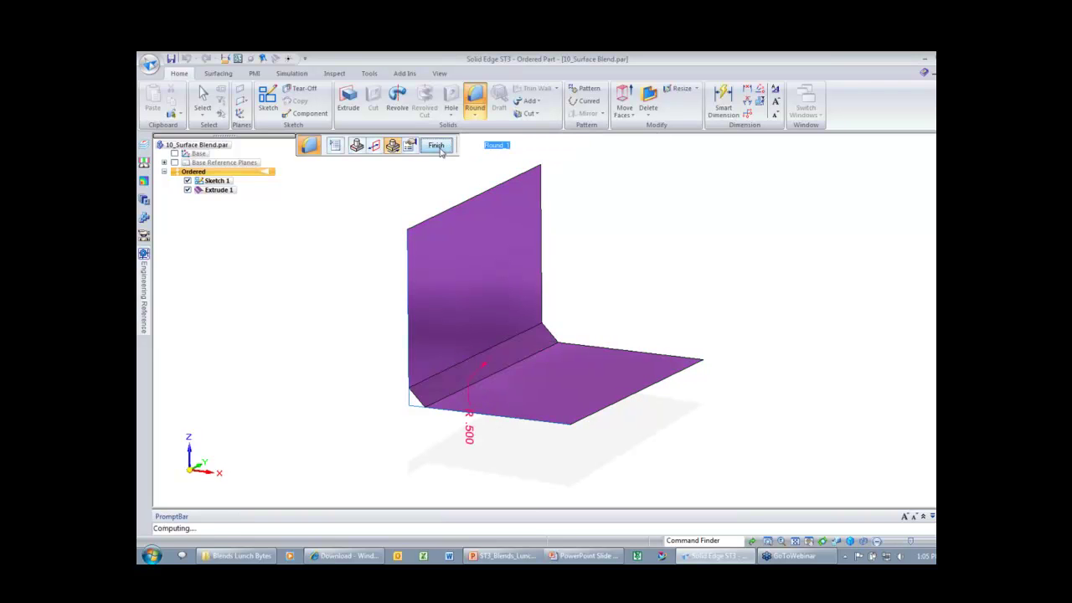
click(434, 147)
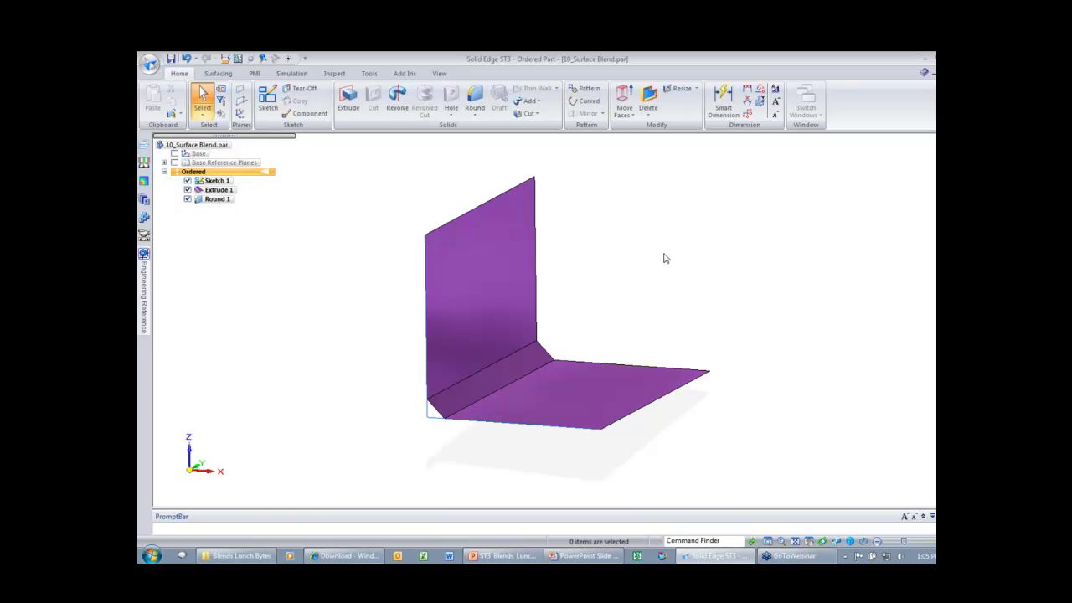
- Switch to the ST3 Blends presentation in PowerPoint
click(513, 558)
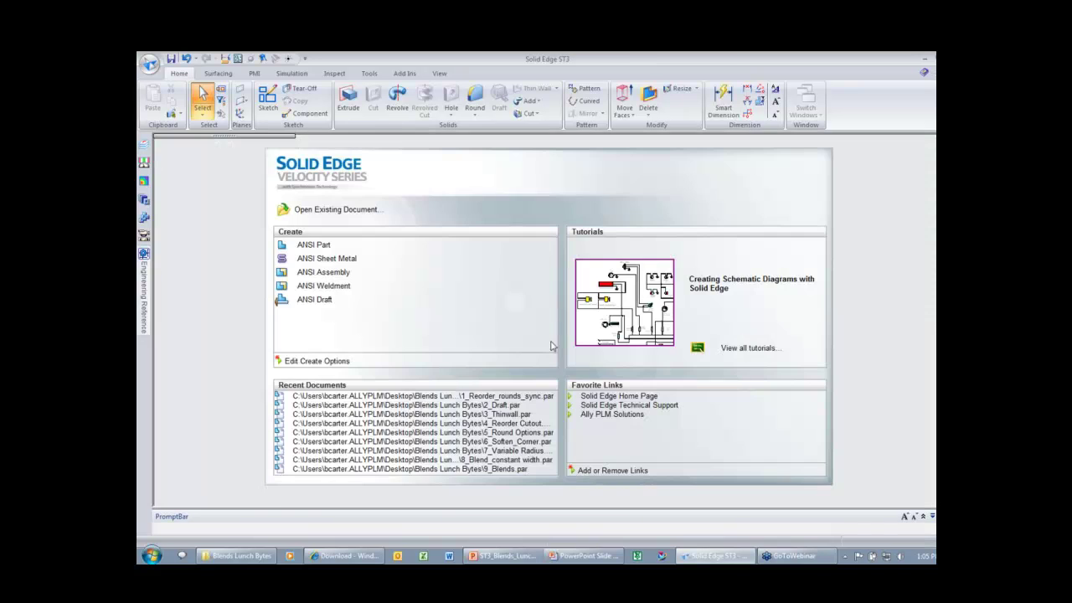